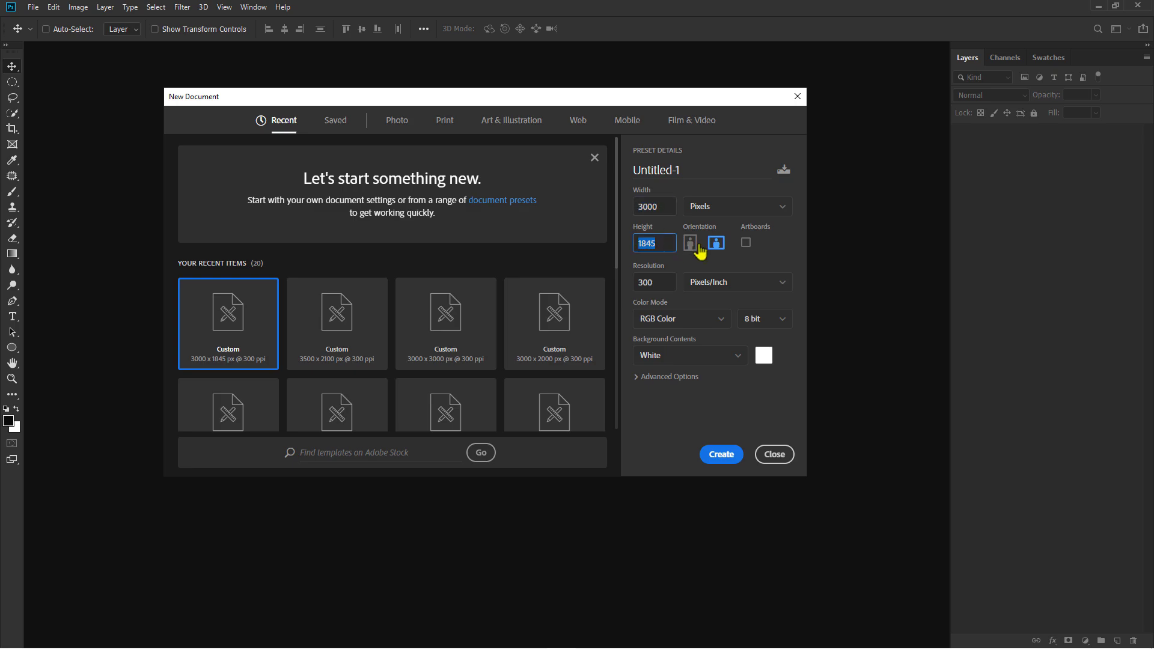
Create a new 3000 × 1845 px document at 300 pixels/inch, RGB Color, 8 bit, with a white background
click(722, 457)
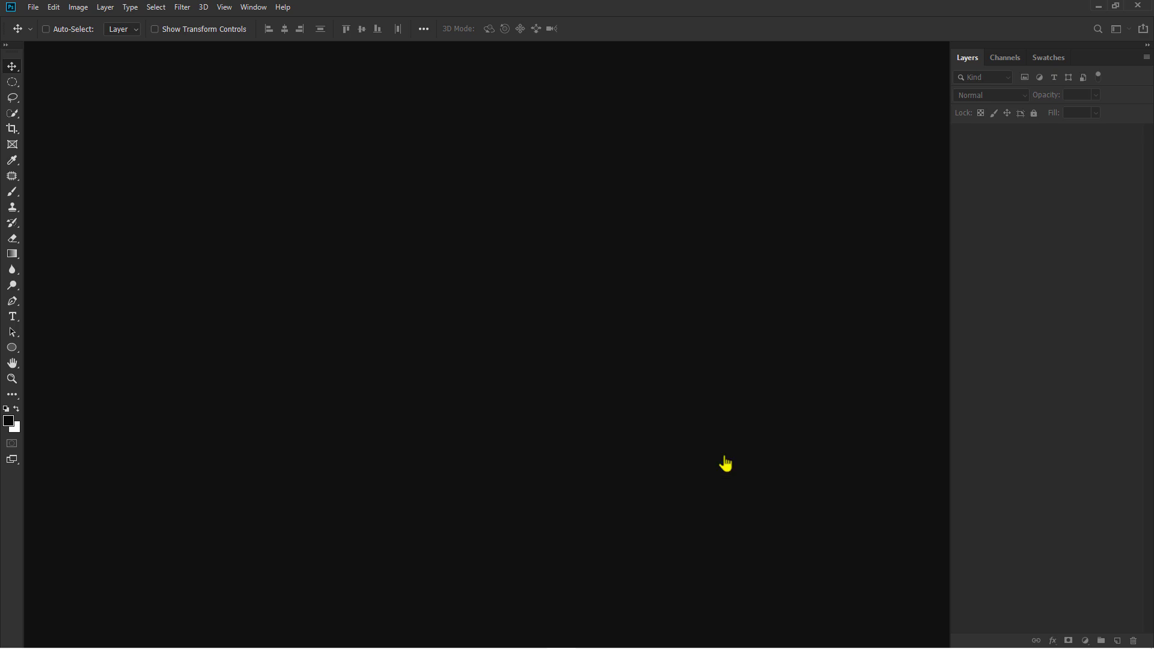
scroll(724, 455, down, 3)
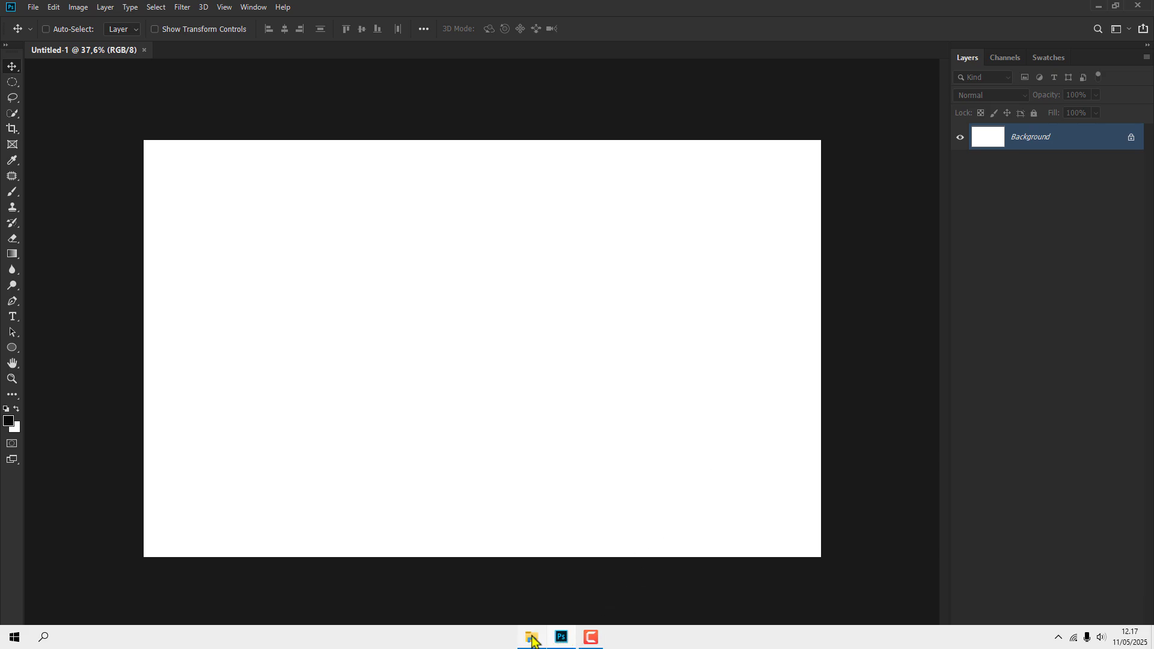
Place the surreal forest image from the project folder and enlarge it to cover the full canvas width
click(530, 638)
click(86, 176)
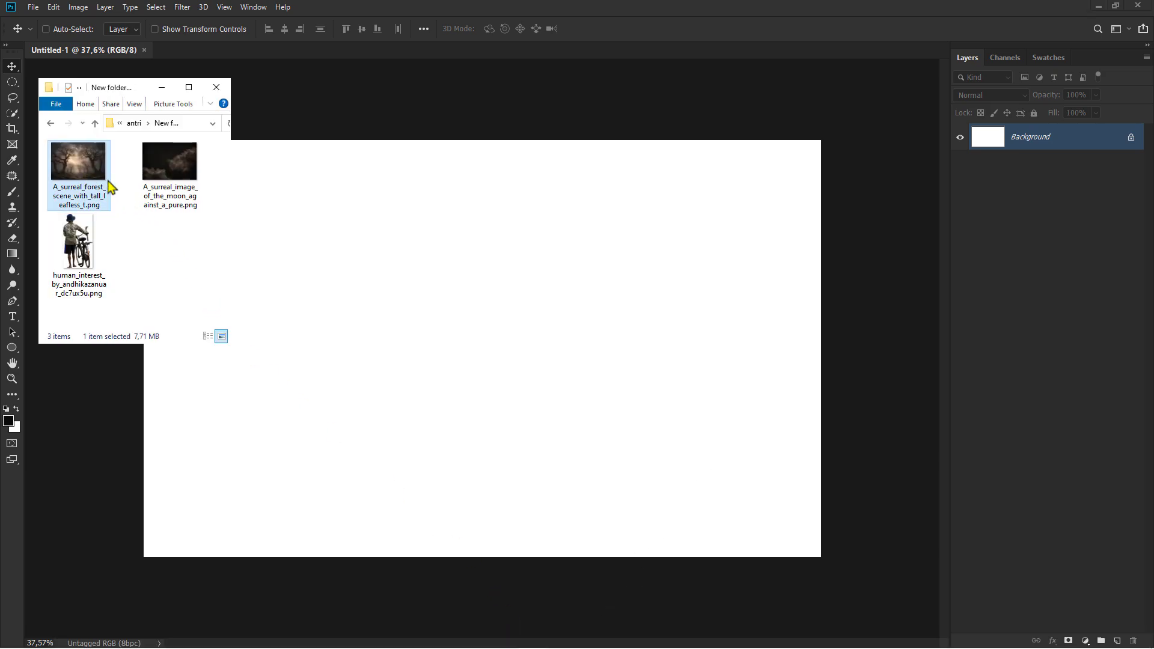
drag(111, 188, 433, 319)
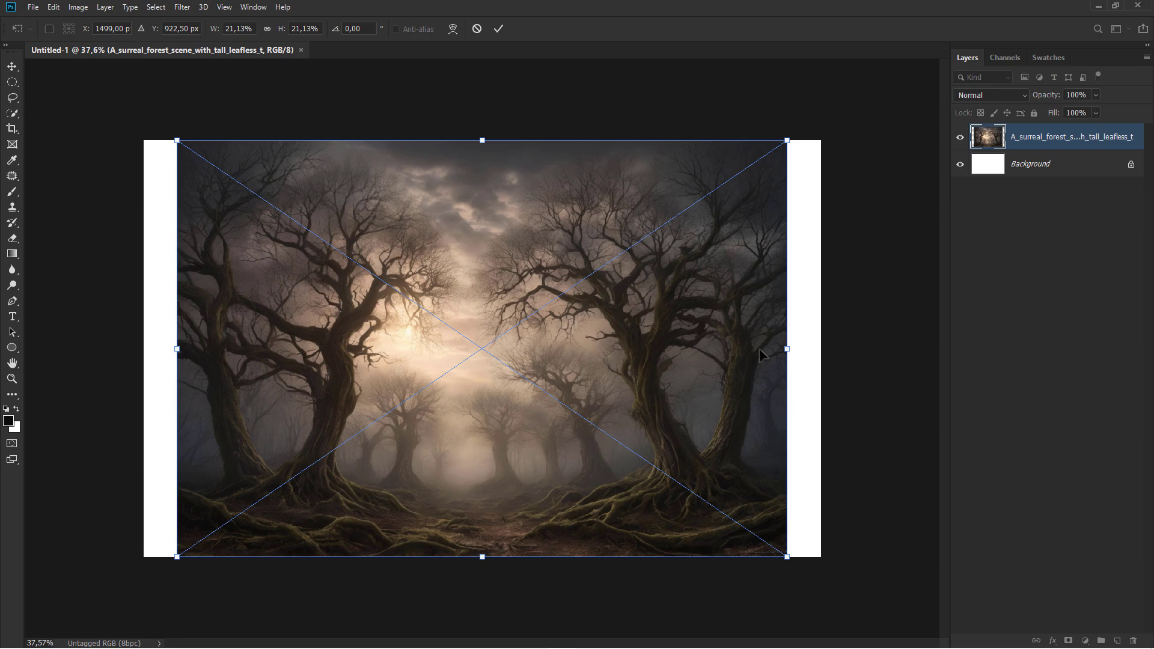
drag(786, 349, 818, 348)
key(Return)
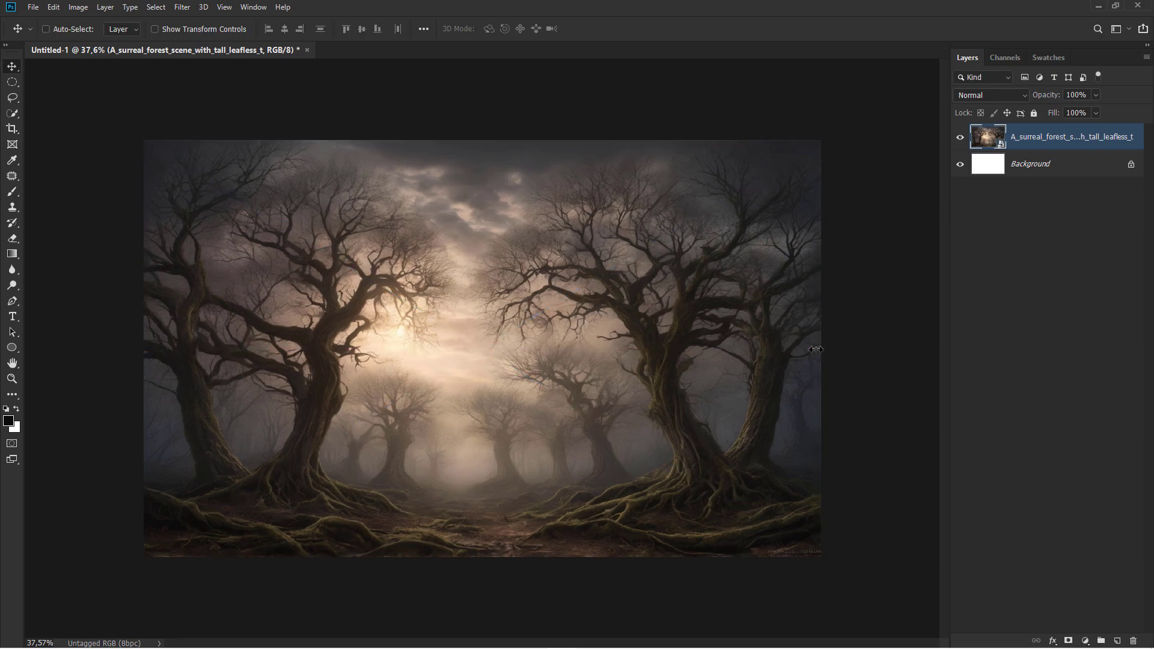
Place the cutout of the man with the bicycle, scale it down, and stand it on the path at the forest's centre
click(531, 638)
drag(79, 241, 486, 330)
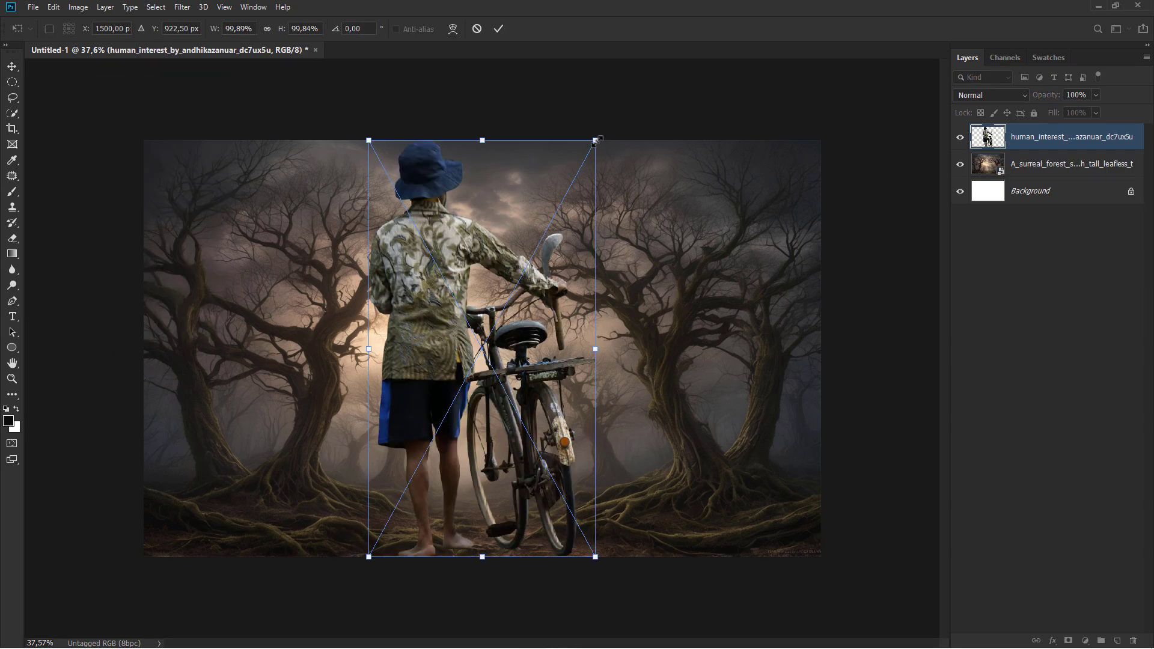
drag(595, 140, 537, 237)
drag(468, 290, 469, 362)
key(Return)
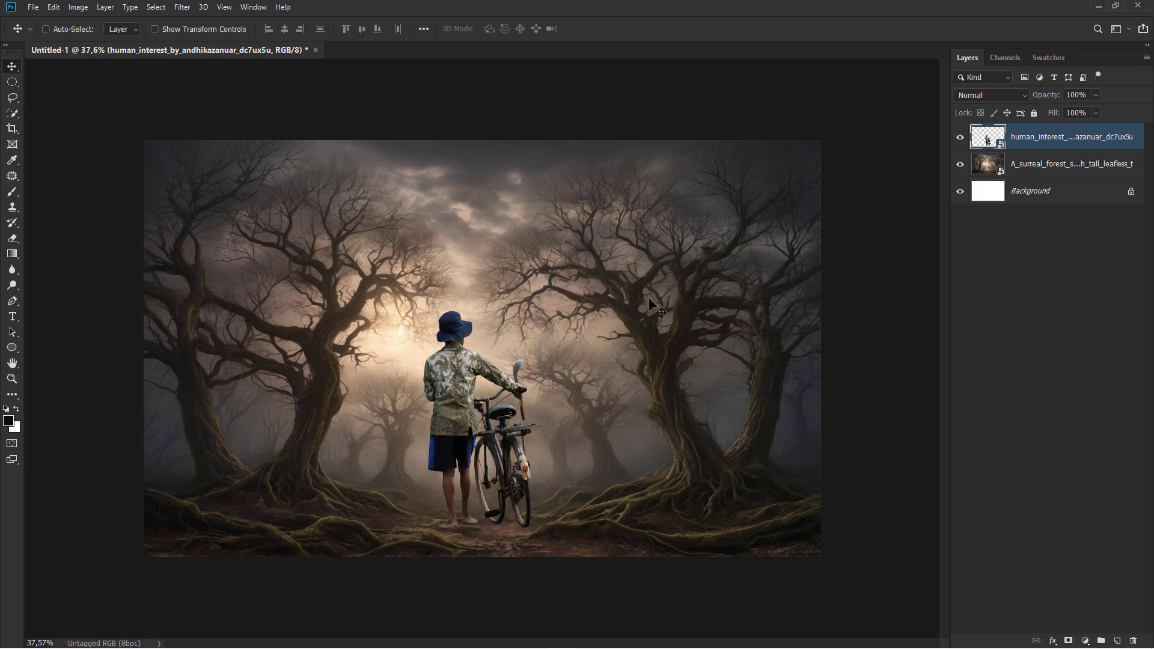
Duplicate the forest layer and rasterize the copy
click(1039, 168)
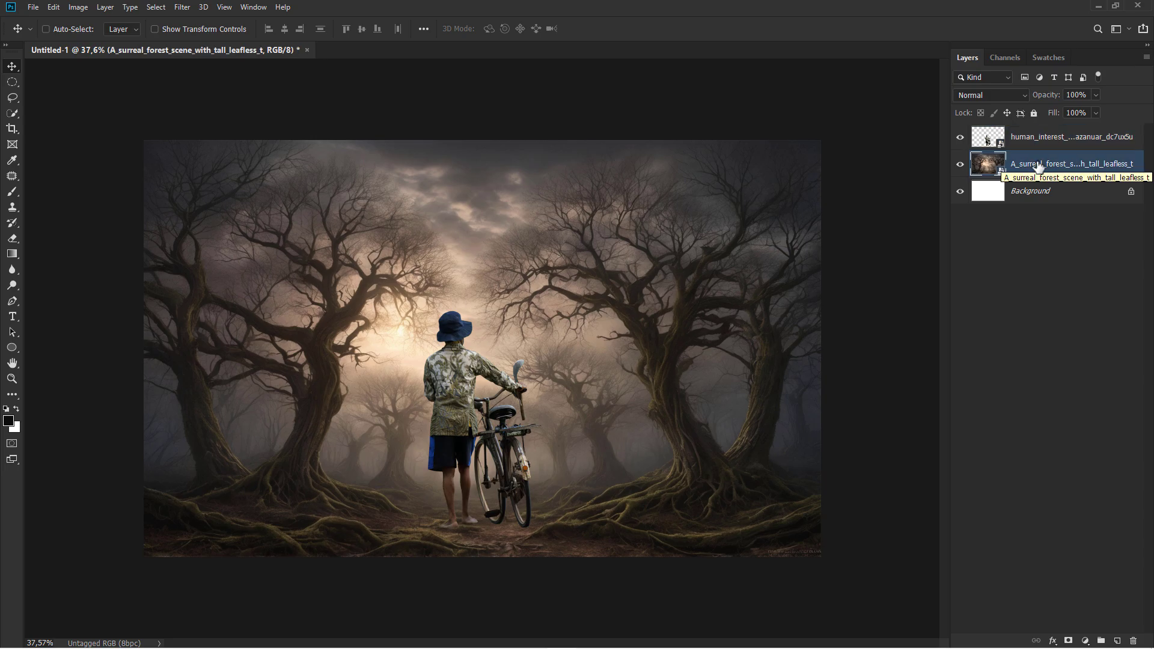
key(ctrl+j)
right_click(1039, 167)
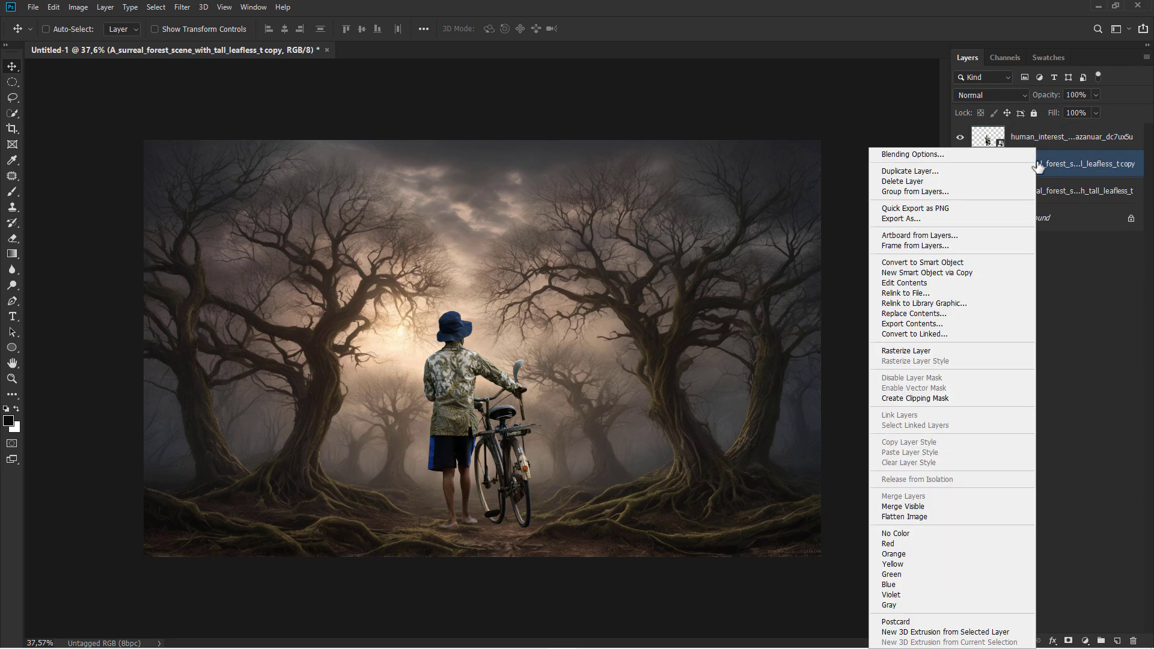
click(950, 344)
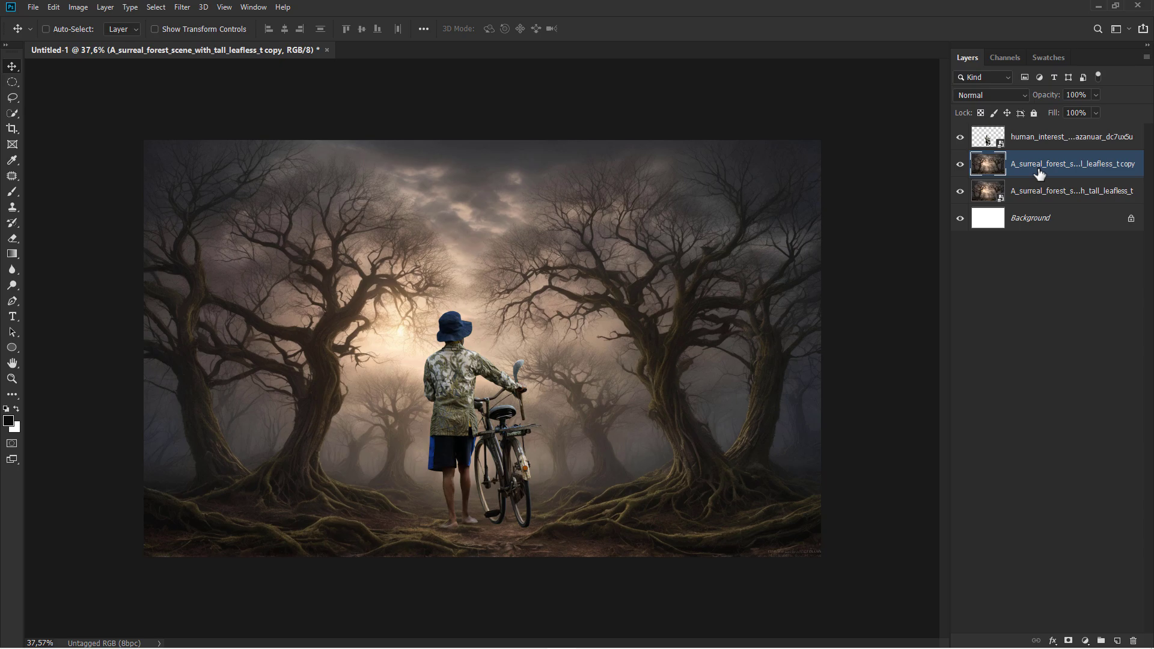
Warp the forest copy, pulling its upper-right corner far above the canvas, raising the middle, and extending the lower edge slightly downward
key(ctrl+t)
right_click(545, 281)
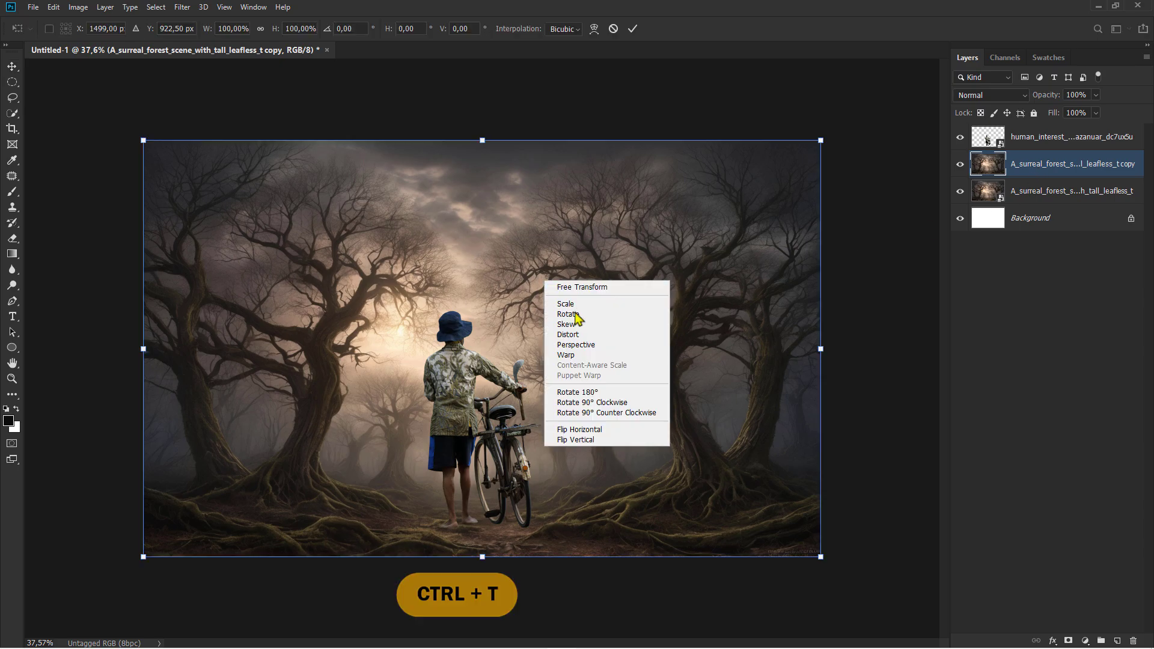
click(571, 355)
scroll(585, 358, down, 3)
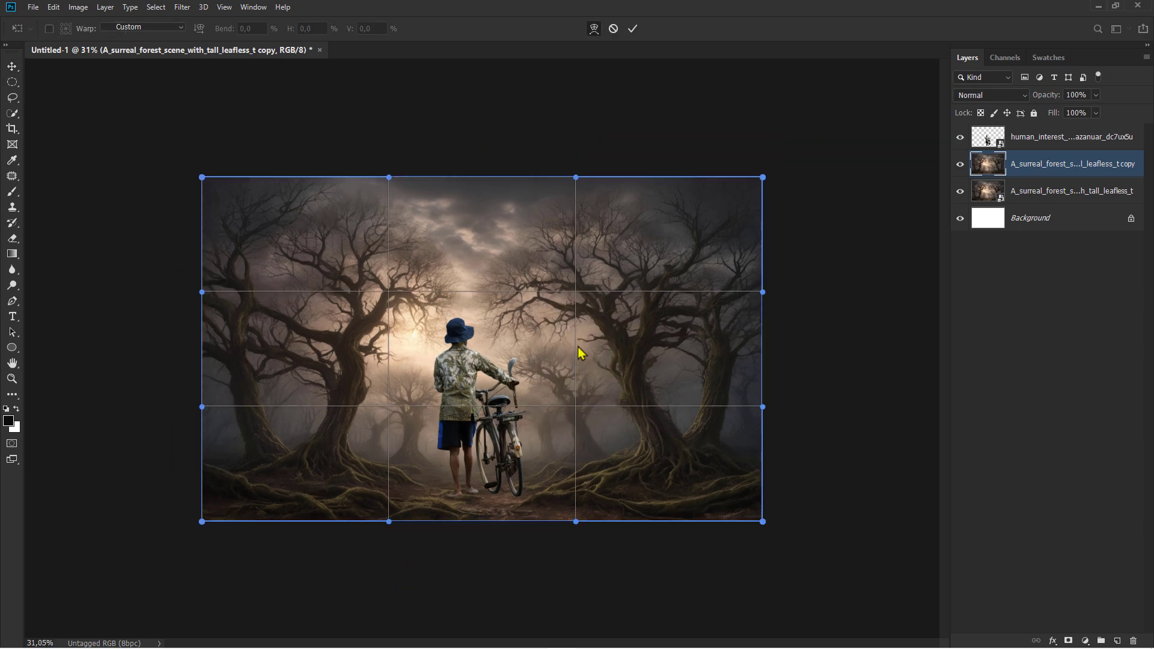
drag(588, 200, 591, 130)
drag(763, 174, 776, 64)
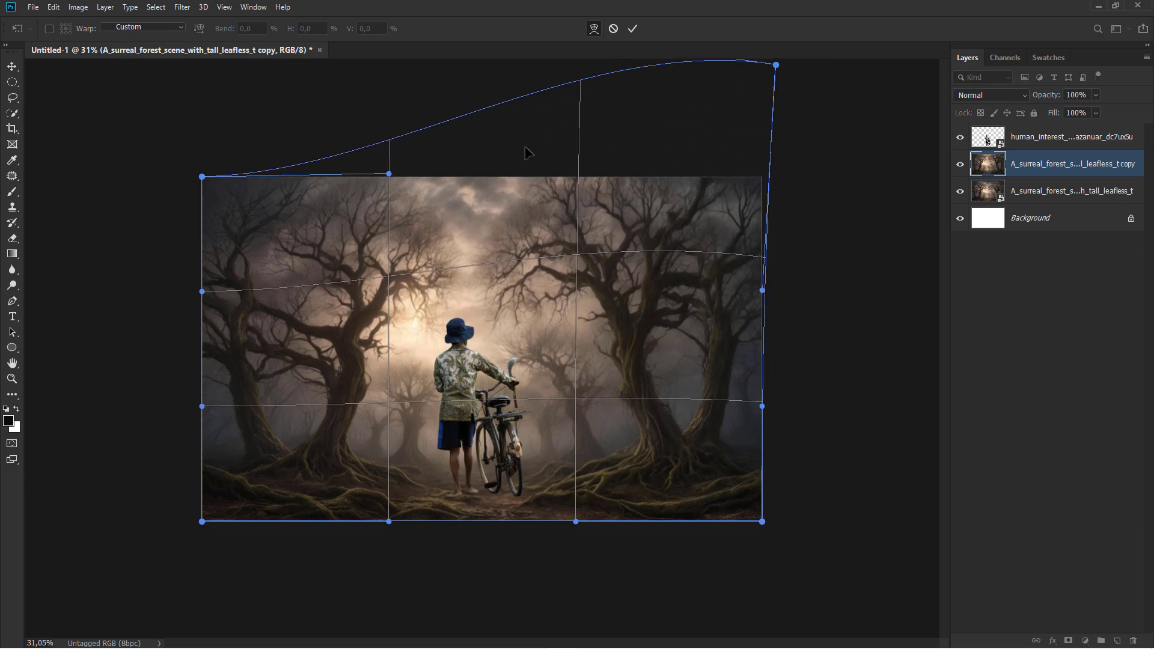
drag(486, 437, 486, 408)
drag(572, 498, 571, 524)
drag(389, 497, 390, 528)
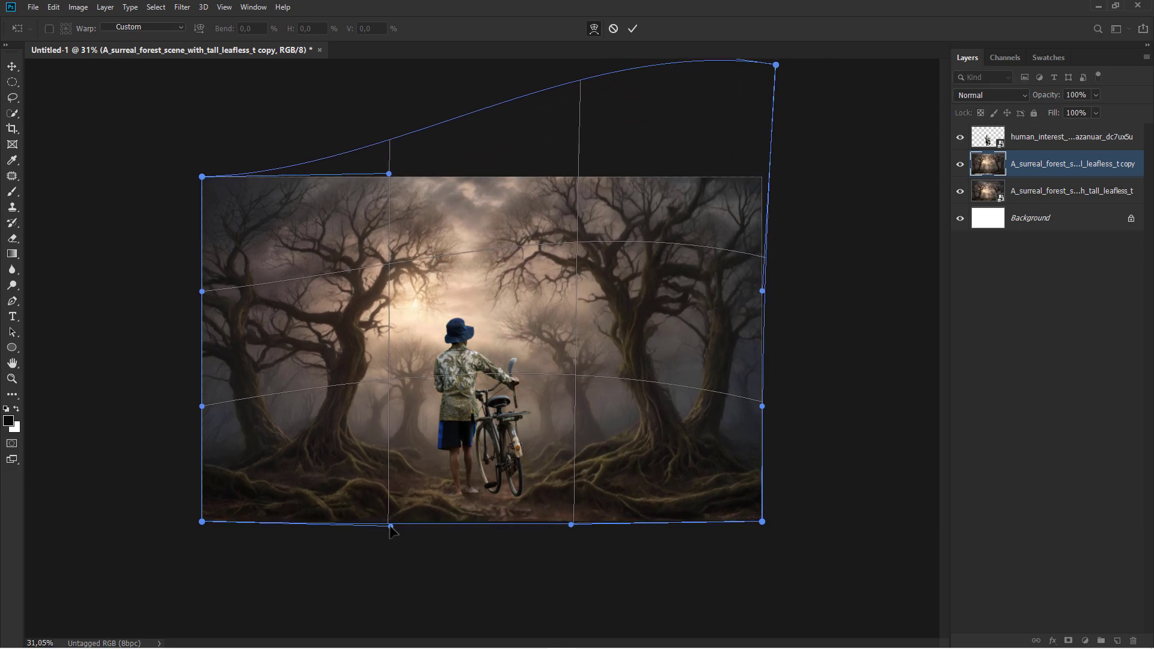
Continue the warp by pulling the forest's upper-left corner far above the canvas and pushing both side edges slightly outward
scroll(390, 530, up, 2)
drag(144, 557, 131, 560)
drag(144, 279, 125, 175)
drag(143, 140, 137, 12)
drag(482, 170, 484, 119)
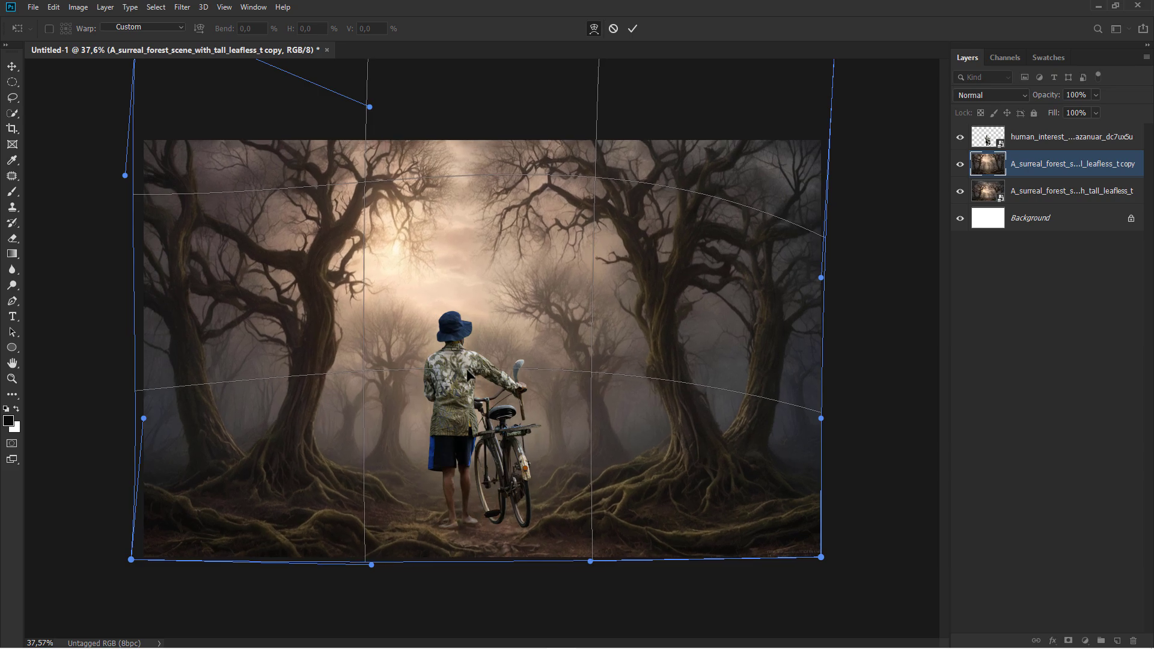
drag(821, 418, 834, 419)
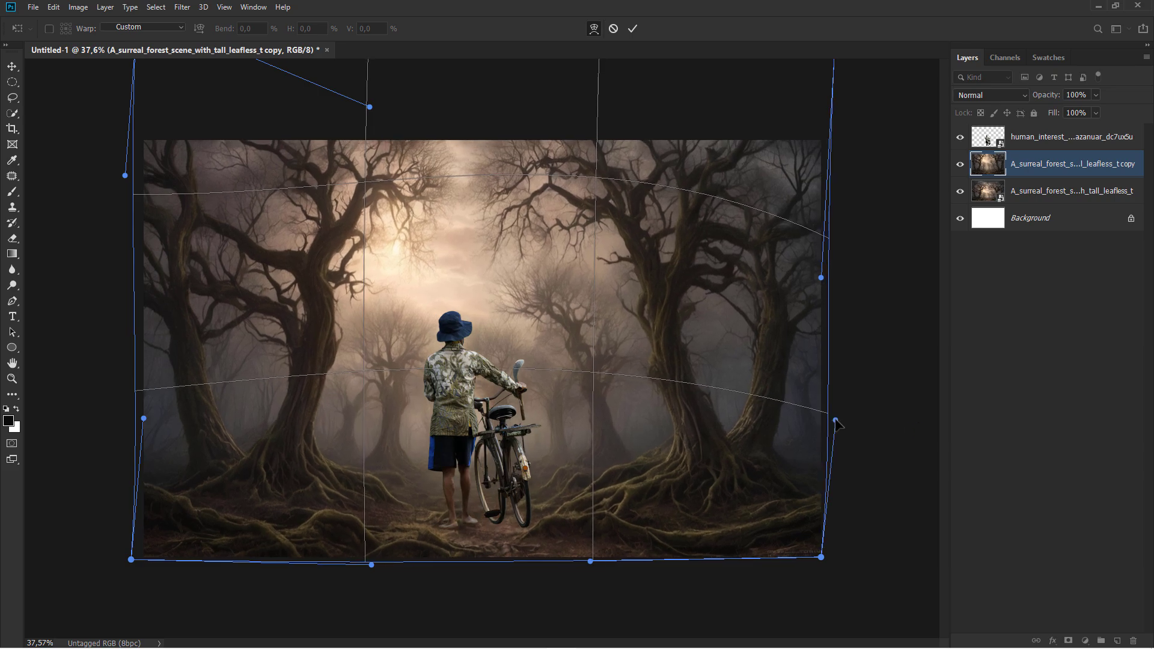
Lower the top edge and upper-left corner of the warp, lift the centre slightly, apply it, and compare with the original forest
scroll(504, 315, down, 3)
drag(664, 88, 663, 104)
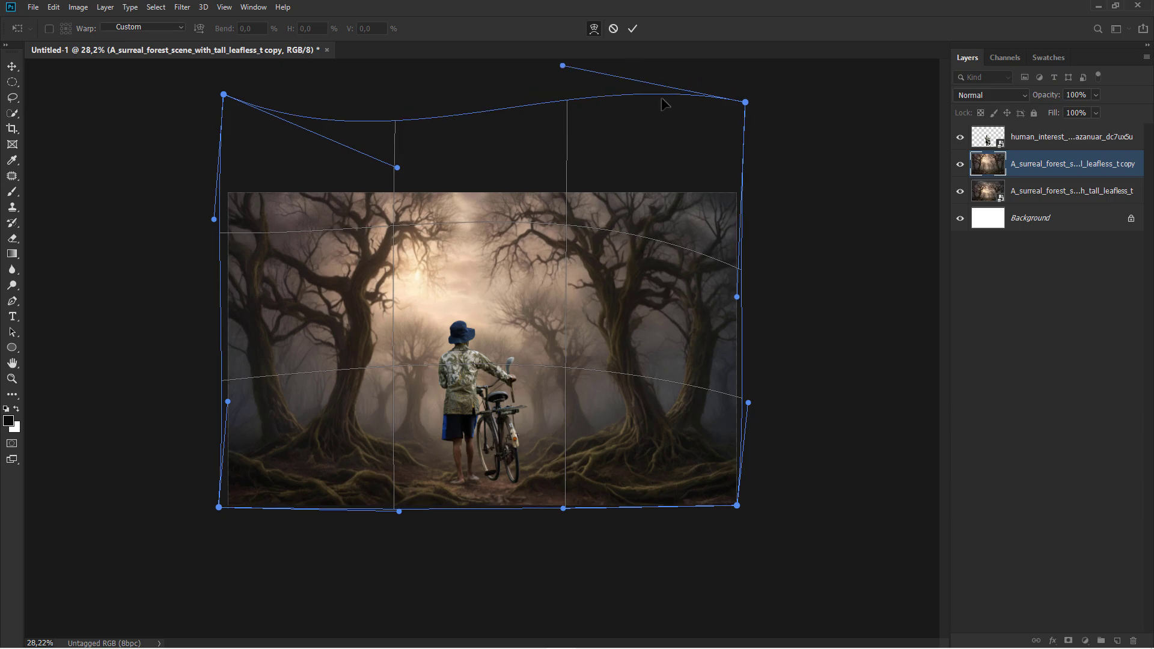
drag(223, 95, 223, 122)
drag(505, 137, 512, 140)
drag(442, 303, 443, 291)
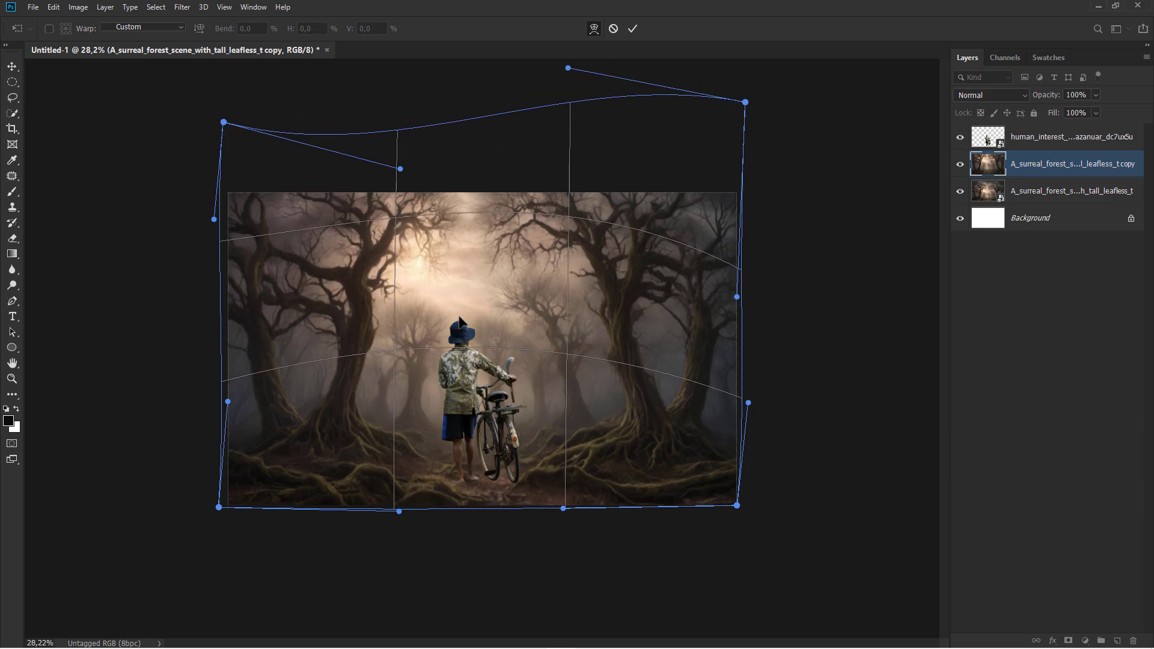
drag(541, 122, 539, 144)
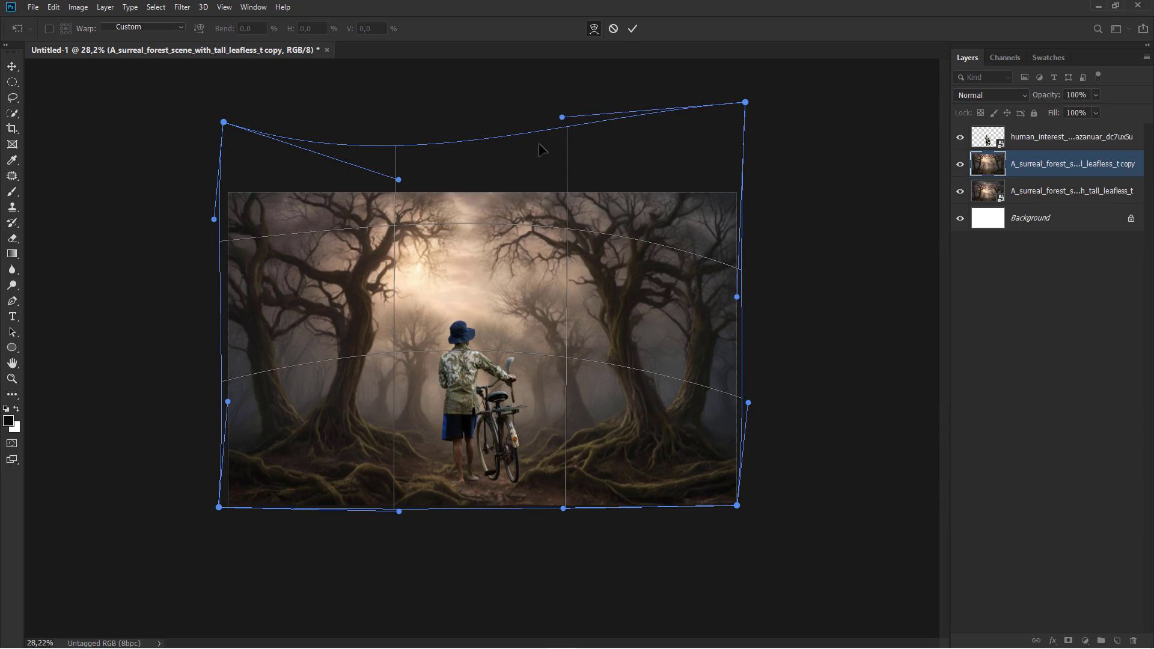
click(633, 28)
scroll(536, 293, up, 2)
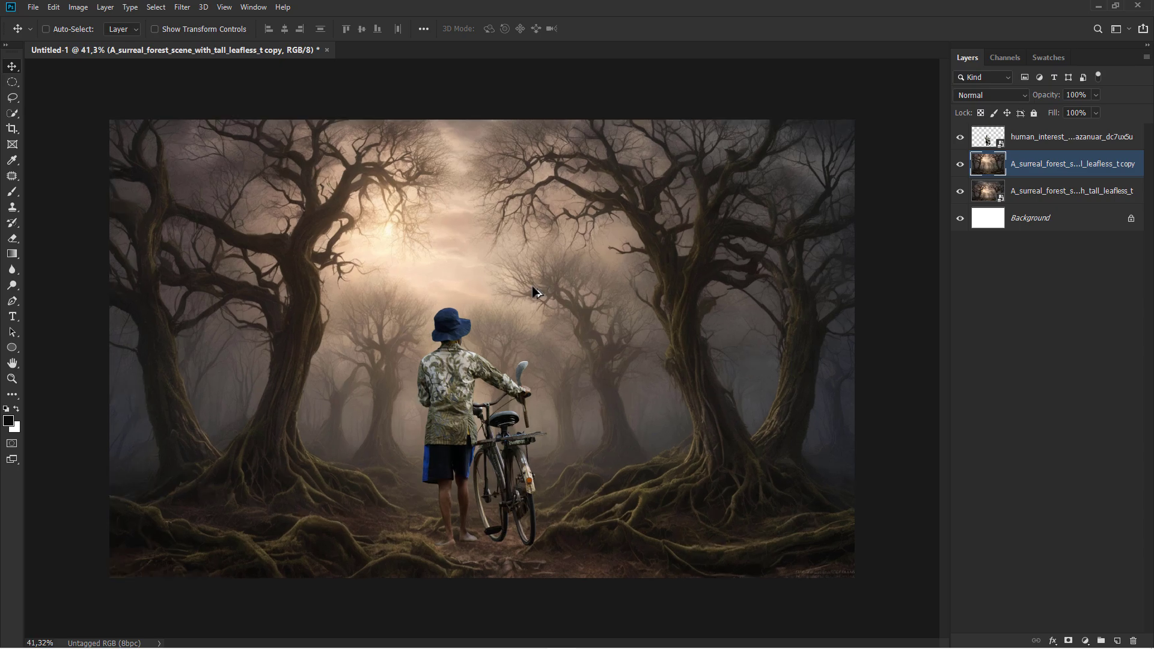
click(960, 165)
click(960, 165)
Nudge the man with the bicycle slightly to the left
click(1043, 141)
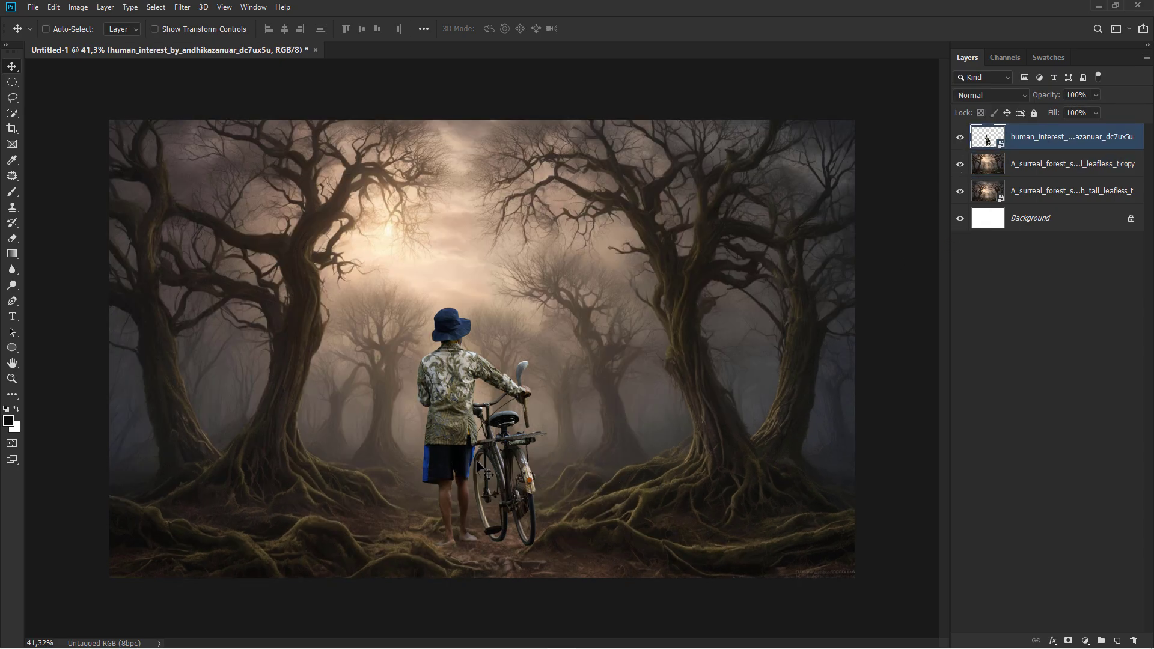
drag(477, 464, 474, 464)
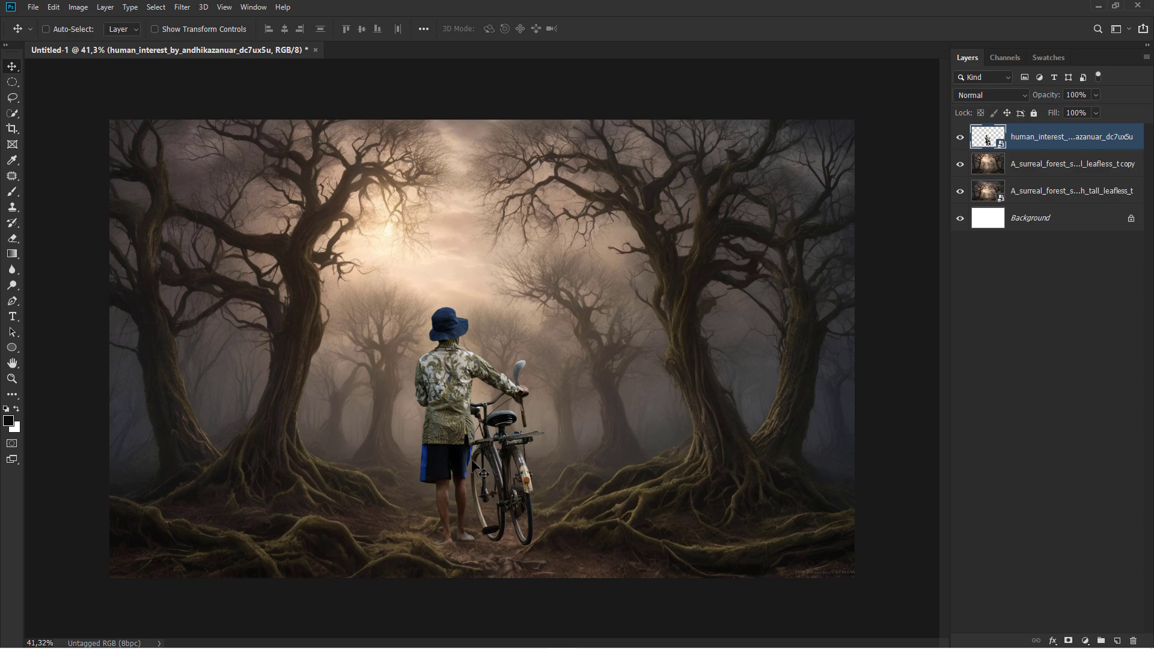
Add an empty layer named sd between the man and the warped forest copy
click(1037, 176)
click(1116, 640)
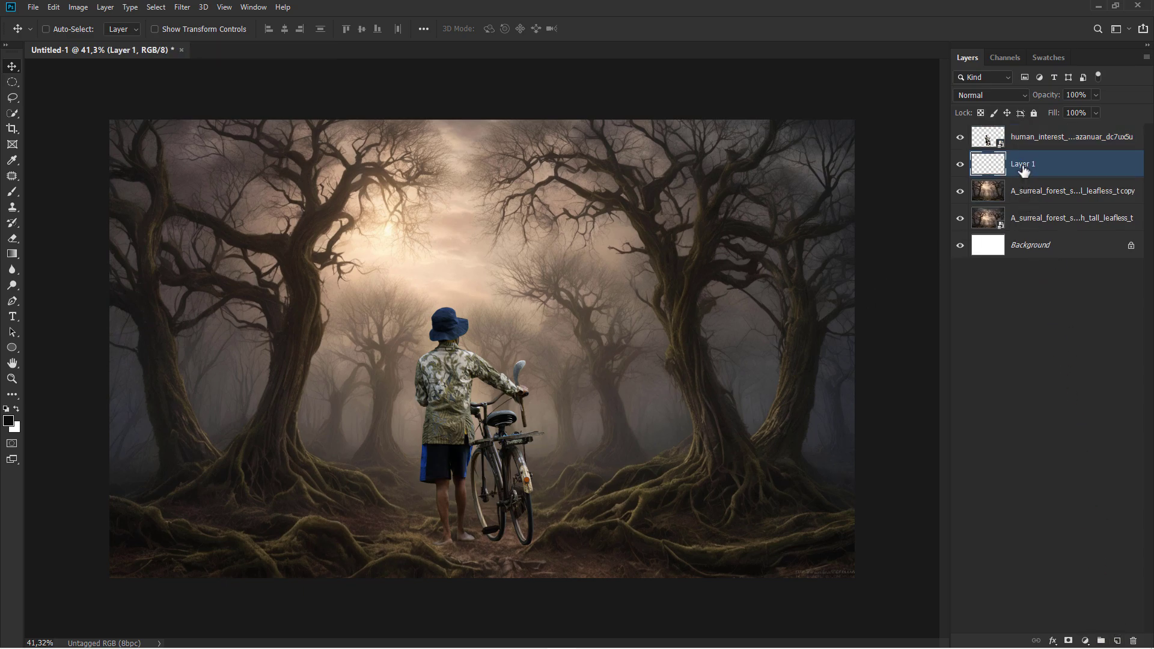
key(Return)
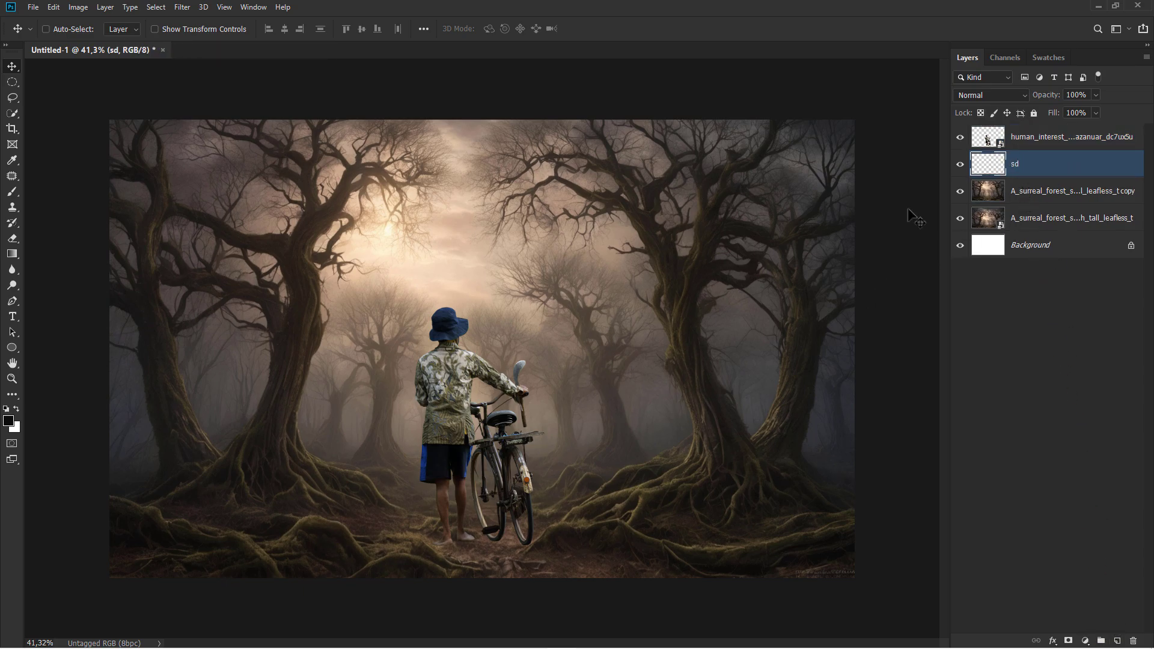
Set up a soft round Brush with 0% hardness and 14% flow for painting around the feet and wheels
right_click(13, 192)
click(39, 192)
right_click(273, 224)
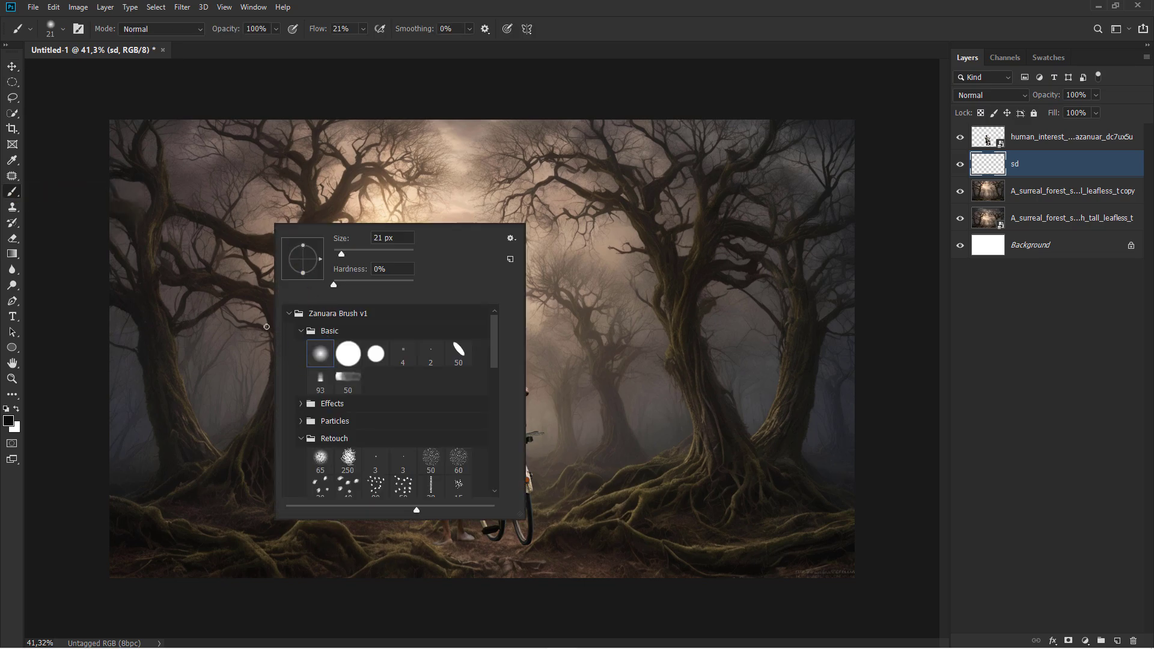
alt+right_click(243, 298)
scroll(469, 541, up, 7)
drag(521, 552, 546, 426)
click(362, 30)
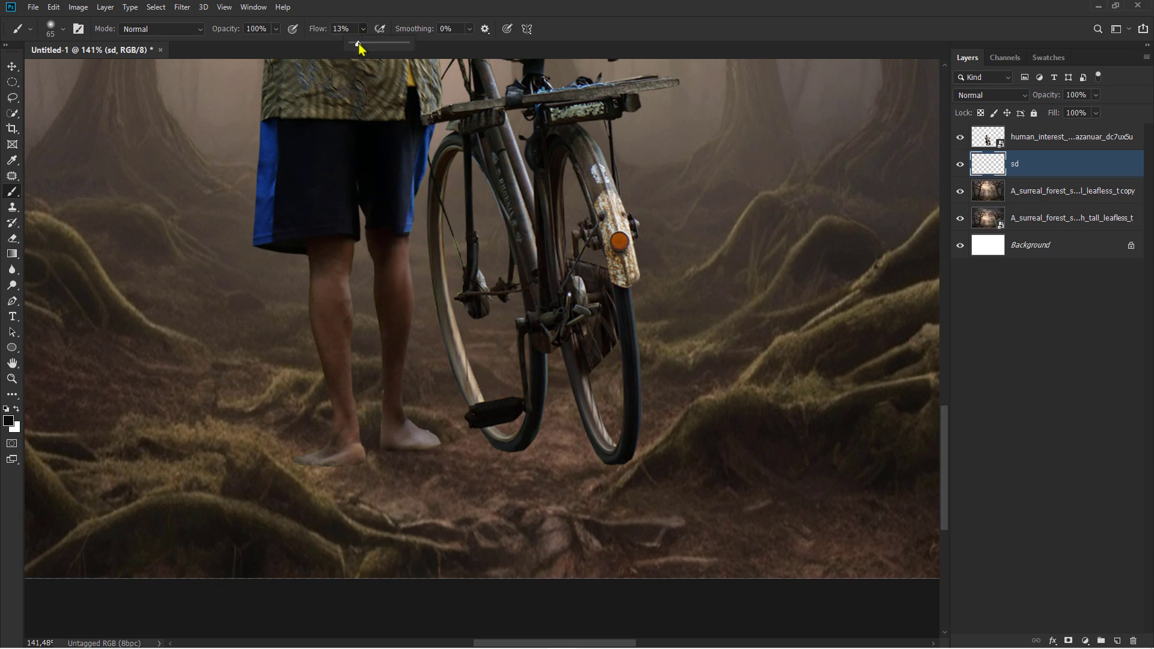
Paint black shadows with a 38 px brush from the man's feet down to the image's lower edge
alt+right_click(499, 373)
drag(505, 444, 481, 427)
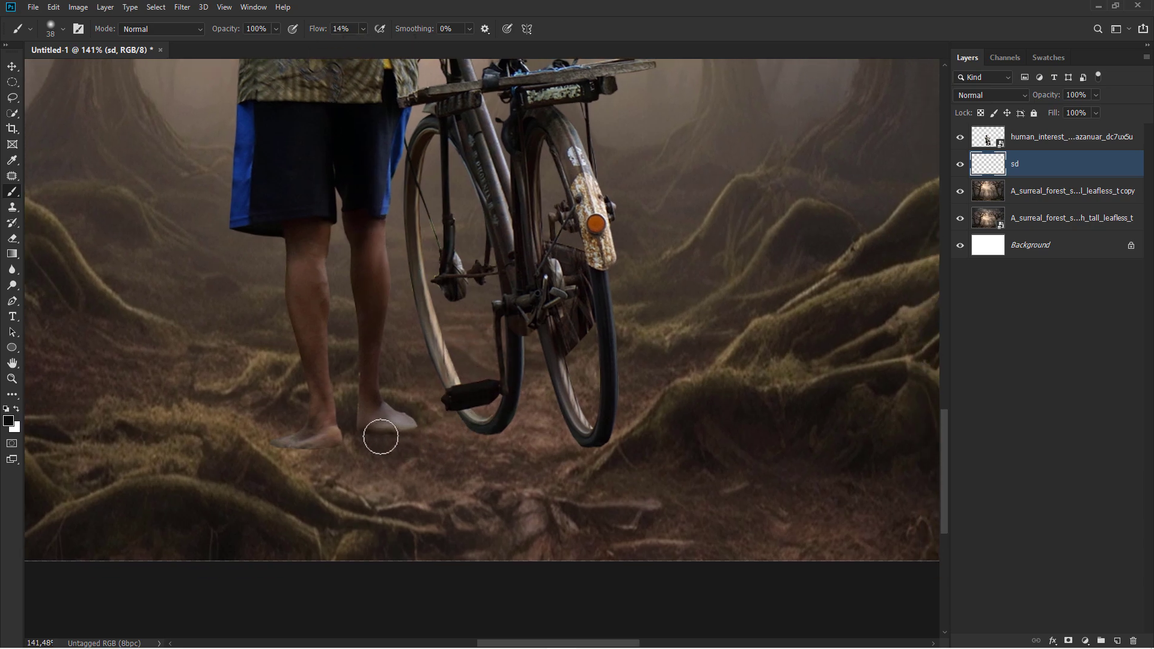
mouse_move(376, 459)
mouse_down()
mouse_move(314, 456)
mouse_move(326, 445)
mouse_move(347, 568)
mouse_move(292, 455)
mouse_move(322, 462)
mouse_move(339, 610)
mouse_move(400, 439)
mouse_move(381, 490)
mouse_move(381, 450)
mouse_up()
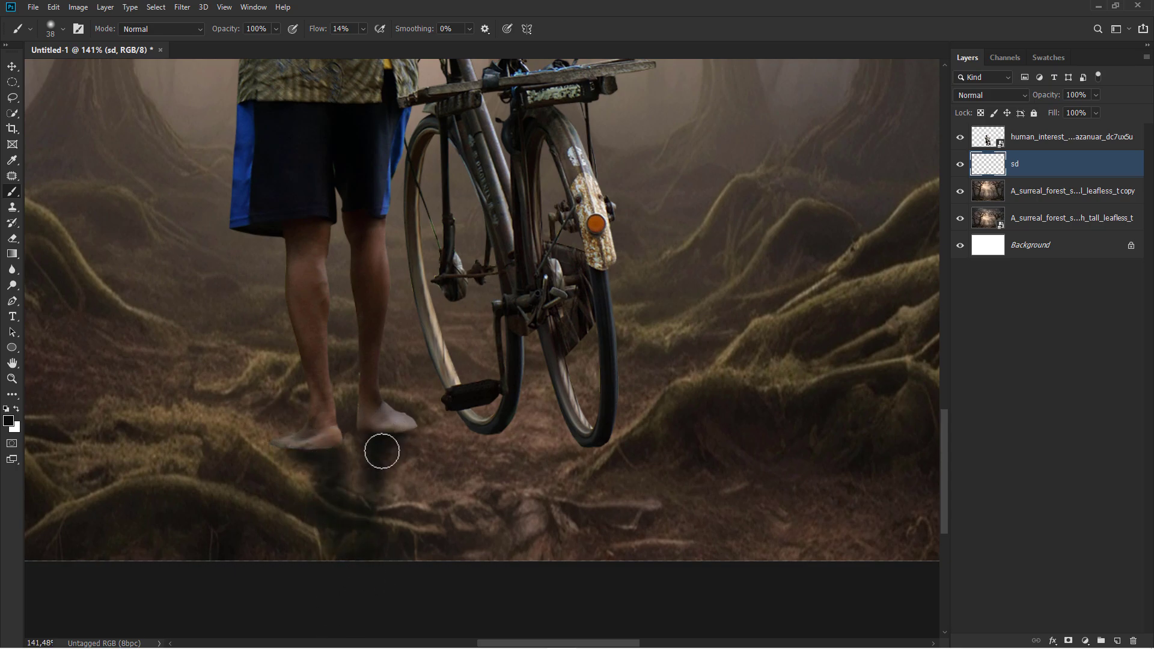
mouse_move(364, 584)
mouse_down()
mouse_move(321, 450)
mouse_move(319, 461)
mouse_move(293, 451)
mouse_up()
Paint black shadows on the ground beneath both bicycle wheels, enlarging the brush to 55 px
drag(497, 429, 513, 448)
drag(591, 450, 528, 453)
scroll(397, 480, down, 1)
alt+right_click(399, 478)
drag(424, 447, 441, 522)
mouse_move(510, 476)
mouse_down()
mouse_move(574, 572)
mouse_move(527, 475)
mouse_up()
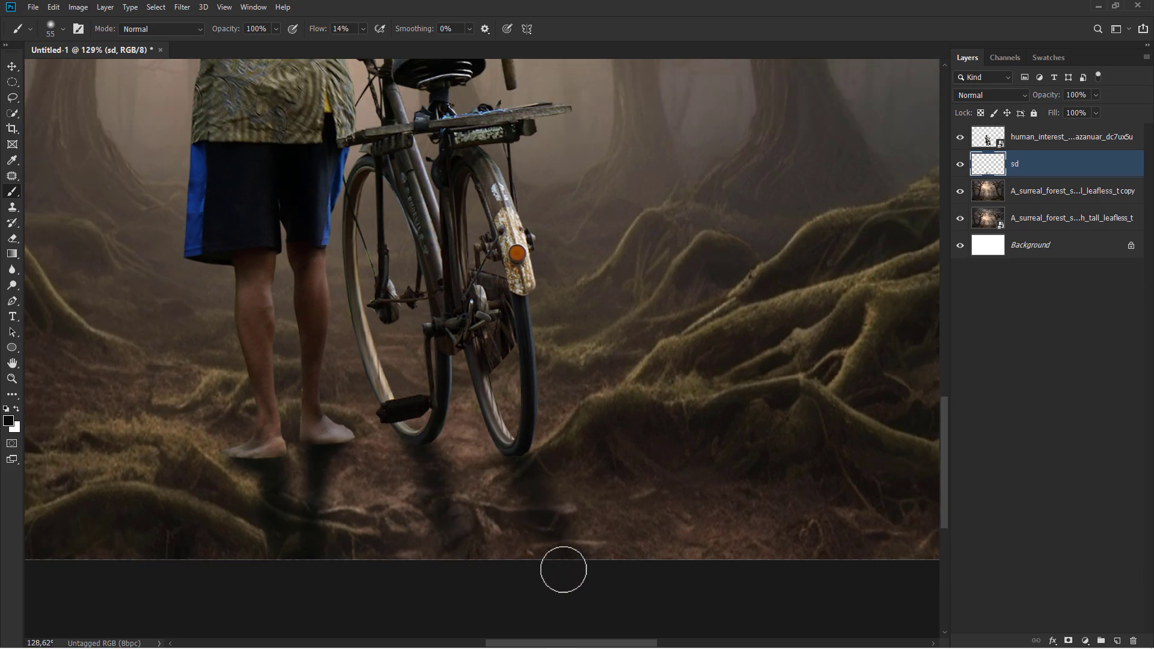
scroll(446, 503, down, 3)
scroll(446, 503, up, 3)
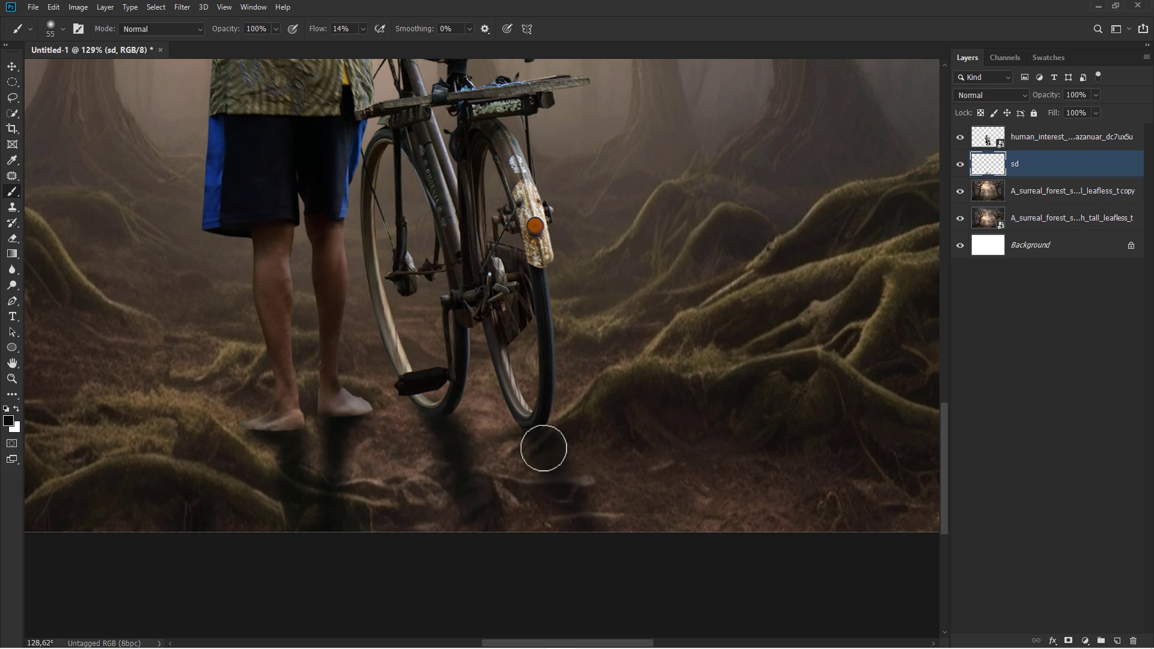
scroll(172, 375, down, 1)
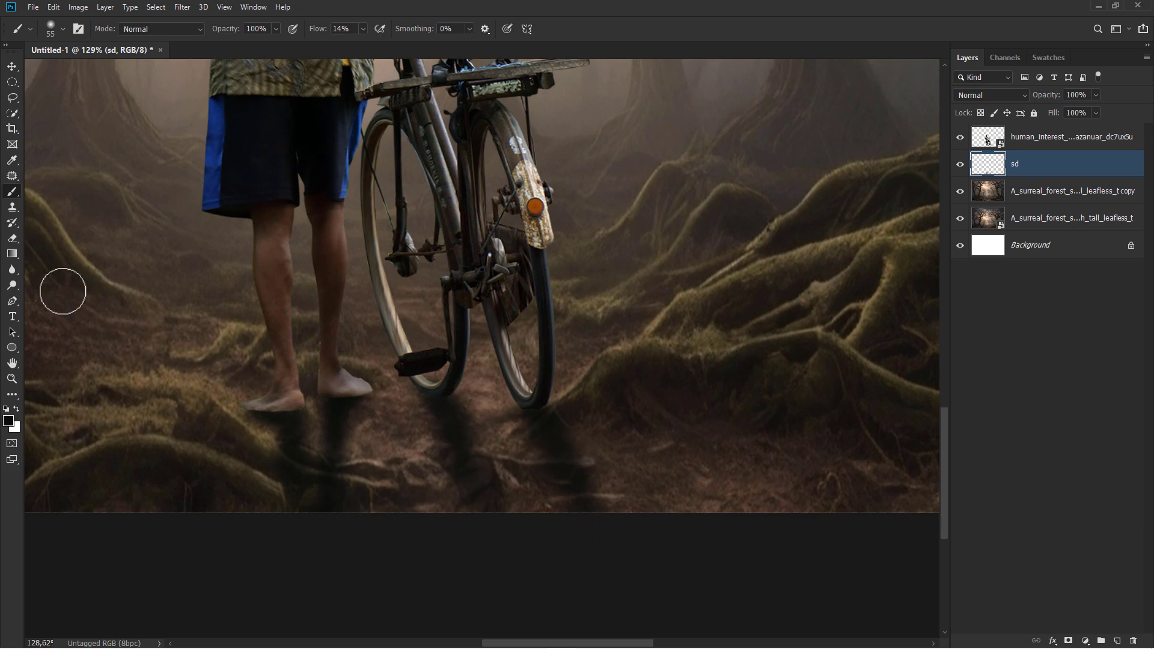
Fade the foot and wheel shadows toward the lower edge using a soft 245 px Eraser at 12% flow
right_click(12, 239)
click(66, 238)
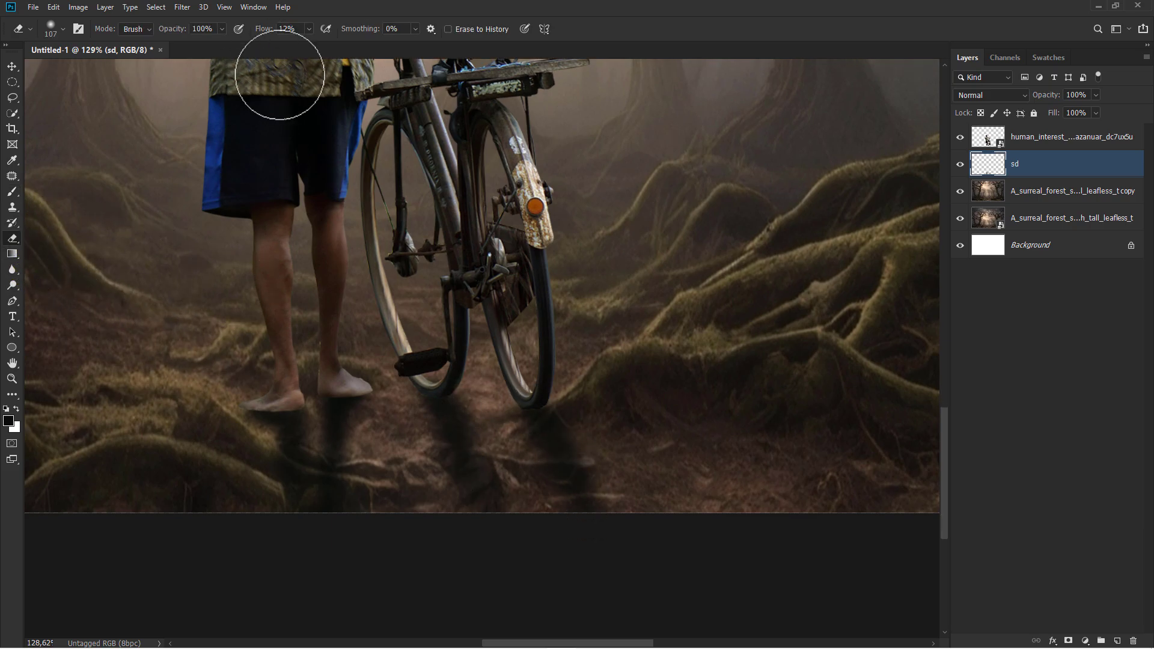
drag(302, 395, 348, 469)
mouse_move(325, 506)
mouse_down()
mouse_move(308, 489)
mouse_move(468, 488)
mouse_move(507, 515)
mouse_up()
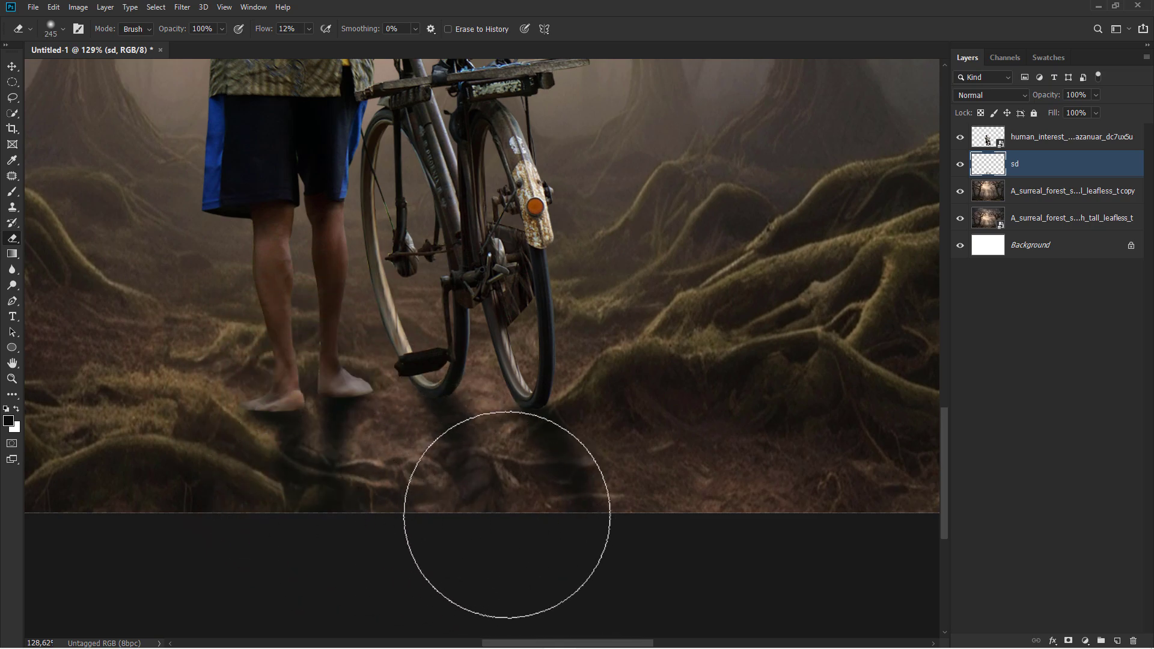
scroll(487, 461, down, 2)
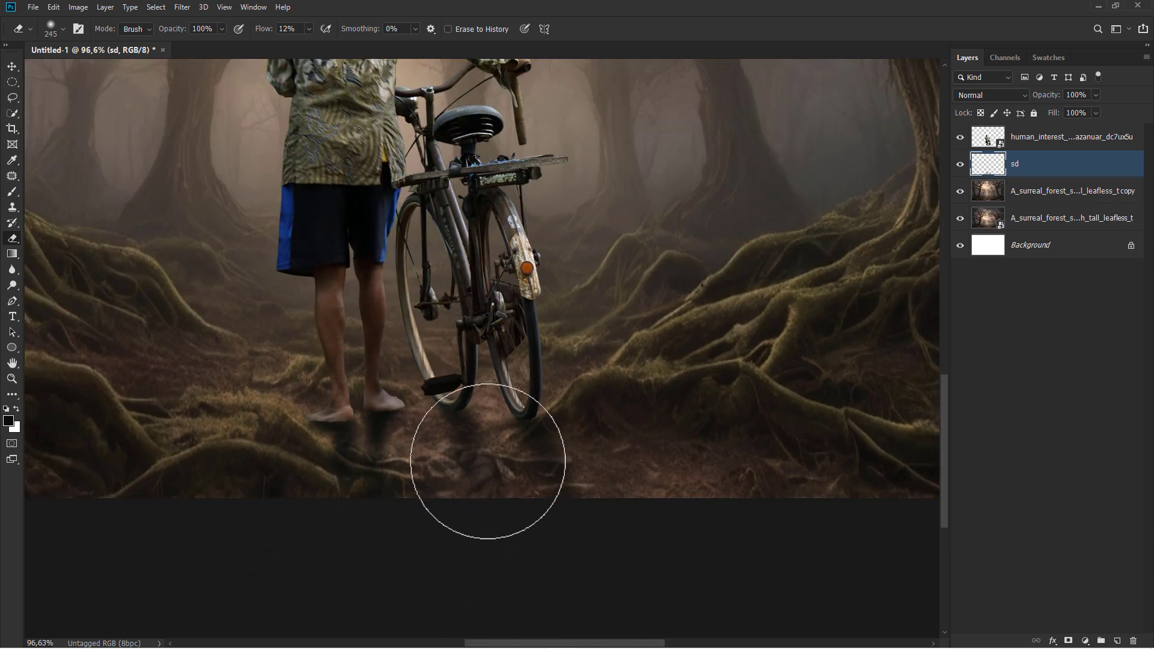
drag(415, 441, 448, 470)
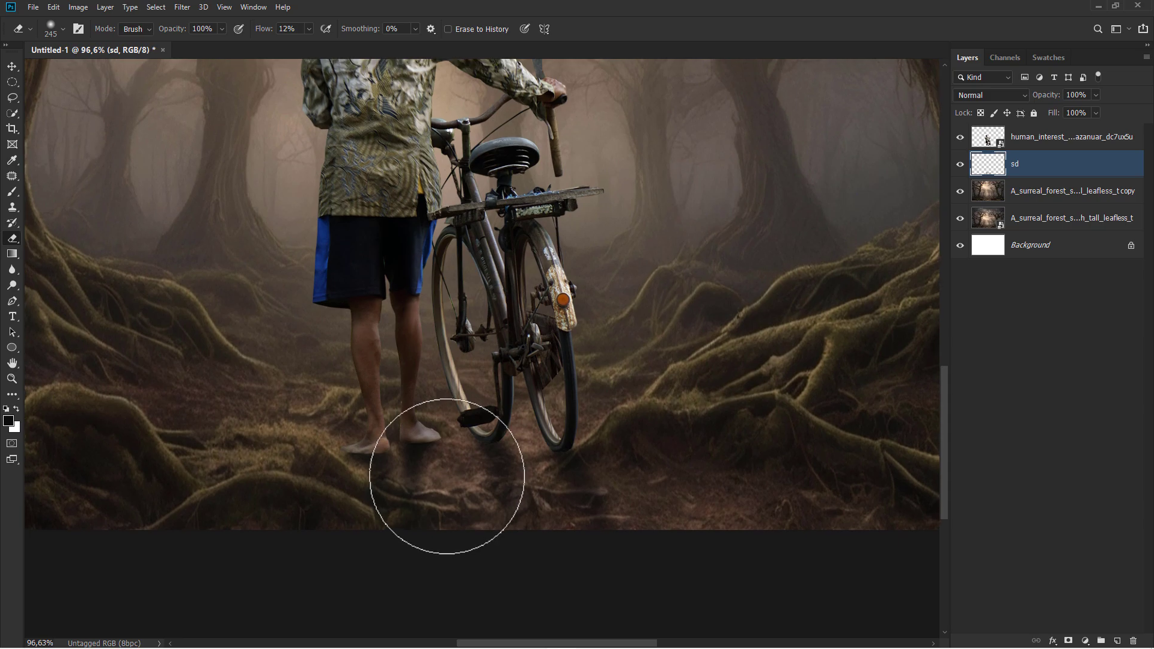
Add a new empty layer above the man-and-bicycle layer and clip it to that layer
scroll(446, 476, up, 2)
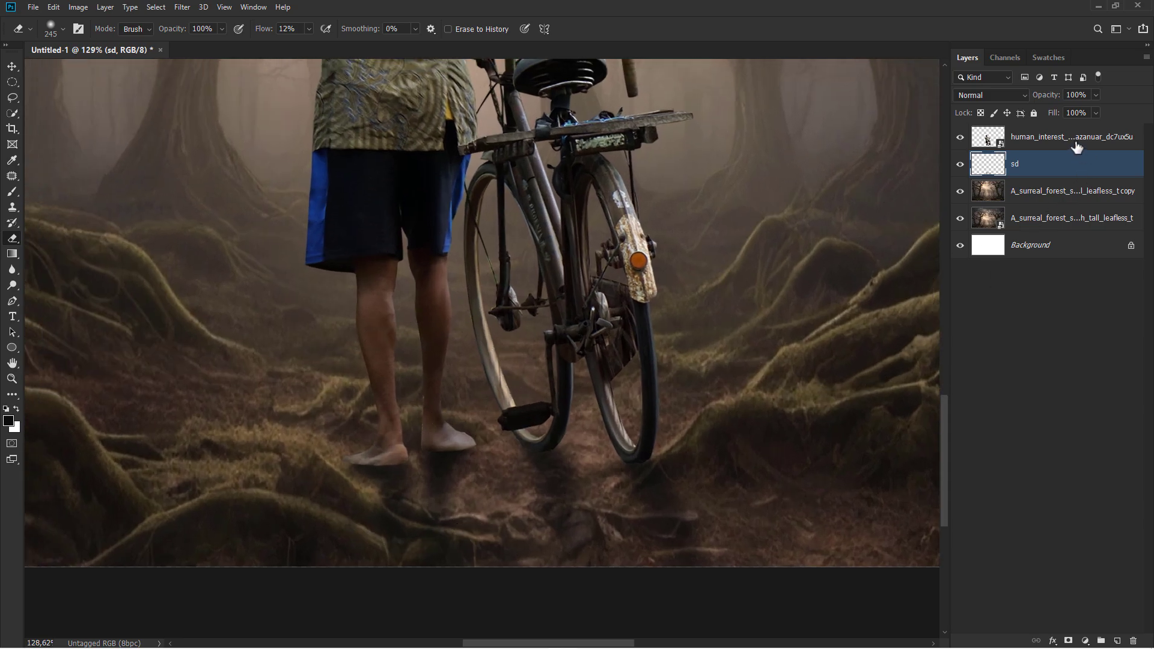
click(1076, 147)
click(1117, 640)
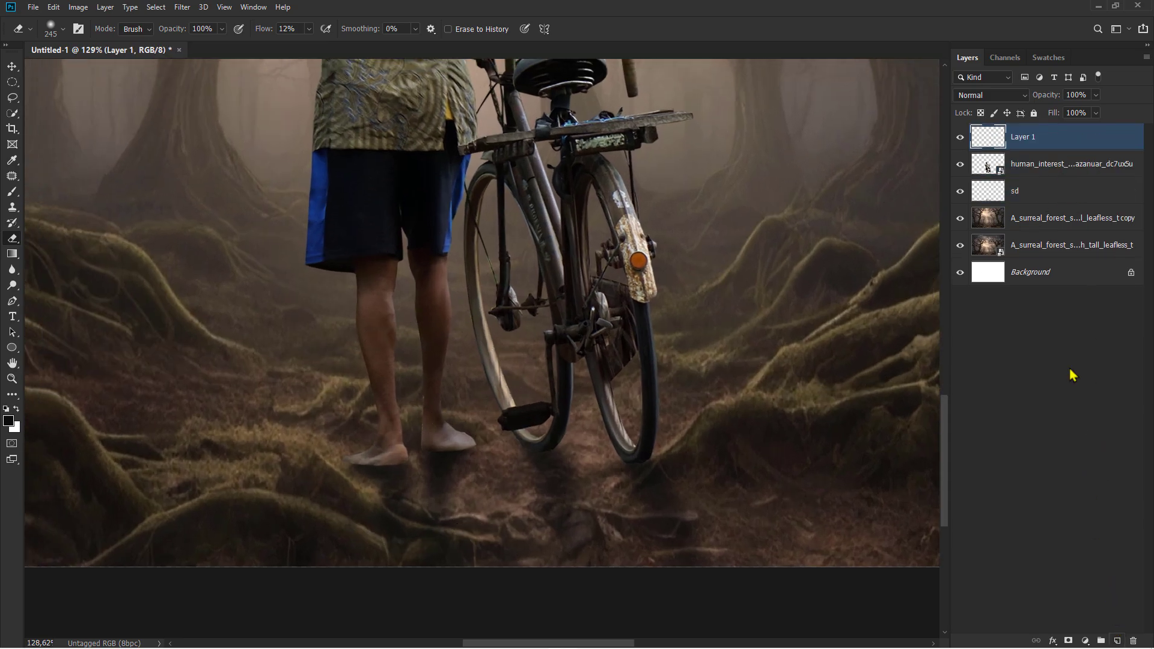
right_click(1054, 142)
click(1047, 361)
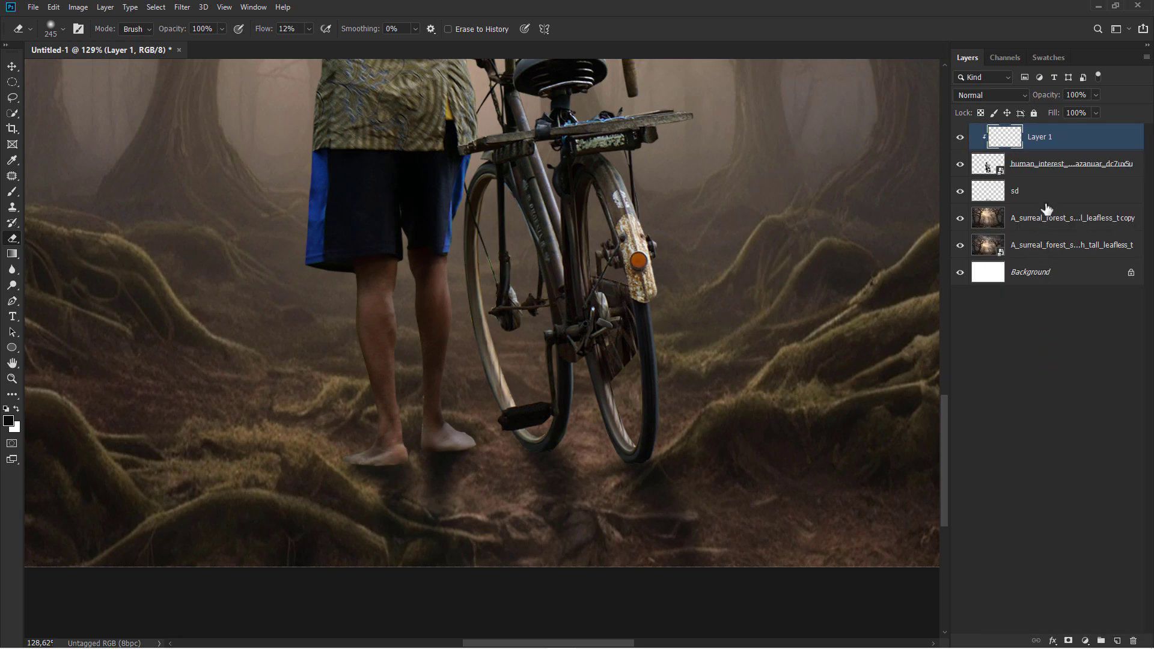
Paint over both pale feet with a 41 px Brush at 14% flow, using a dark colour sampled from the legs
right_click(12, 192)
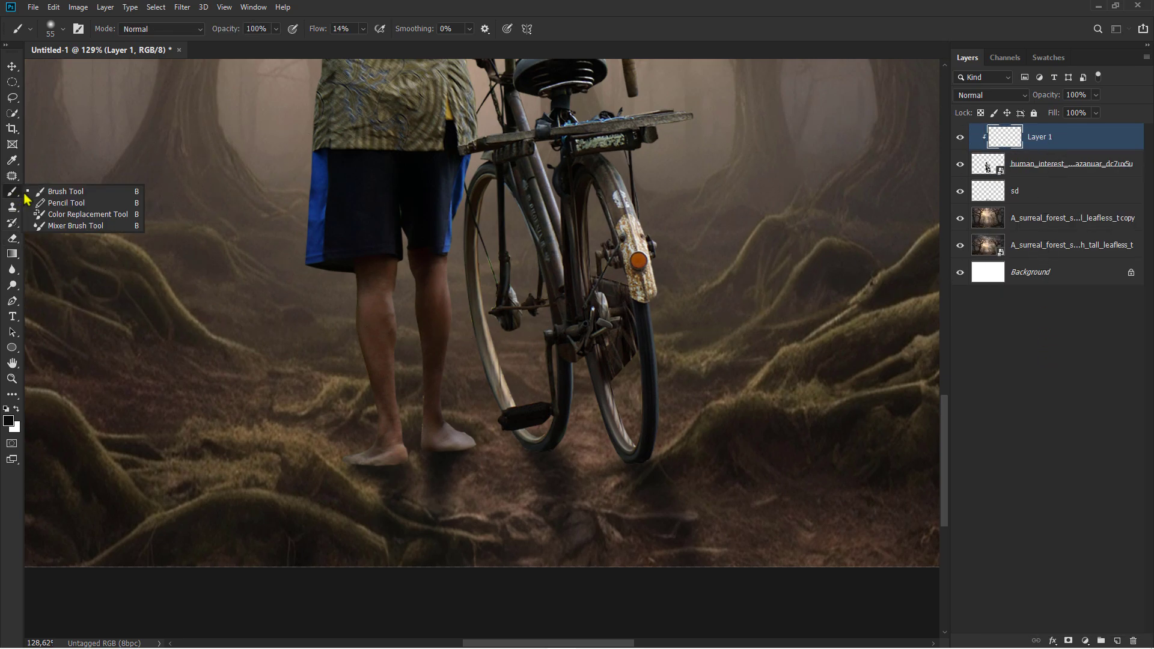
click(60, 196)
scroll(334, 327, up, 3)
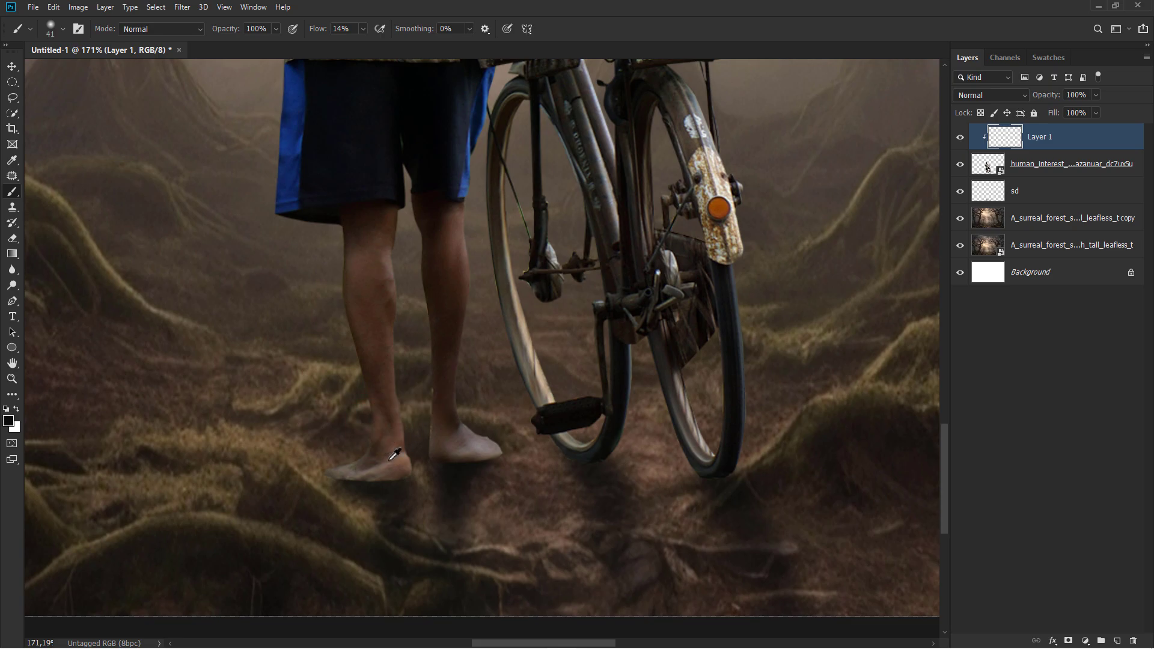
scroll(388, 431, up, 3)
scroll(387, 431, up, 2)
alt+click(510, 385)
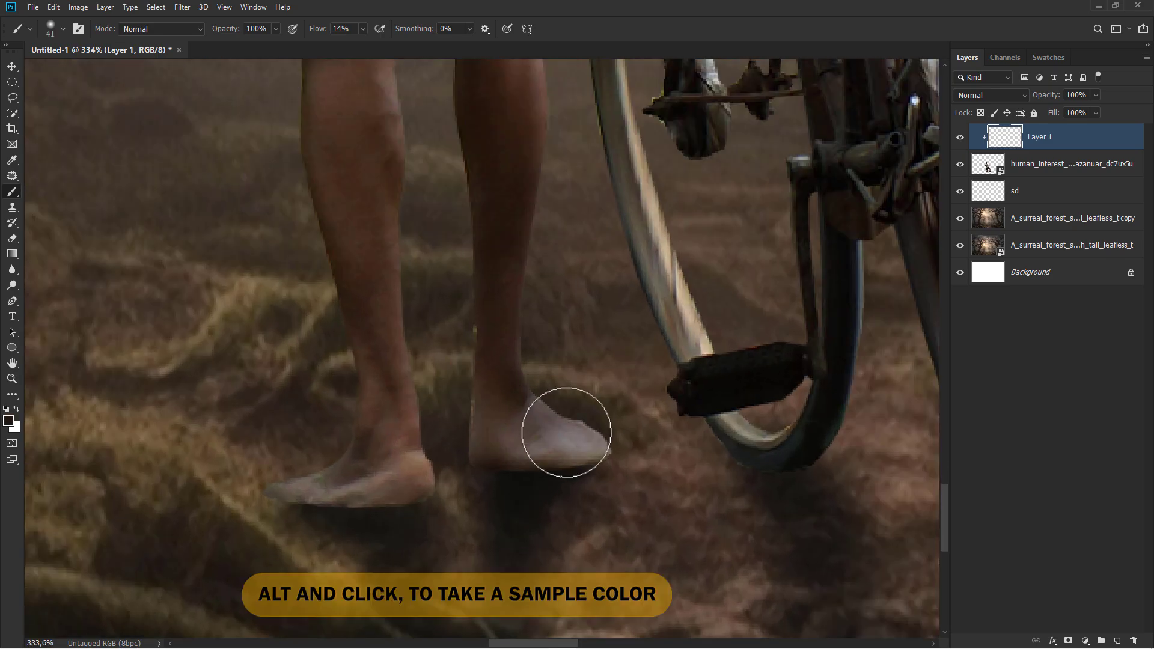
mouse_move(533, 477)
mouse_down()
mouse_move(625, 459)
mouse_move(510, 480)
mouse_move(525, 441)
mouse_move(569, 456)
mouse_up()
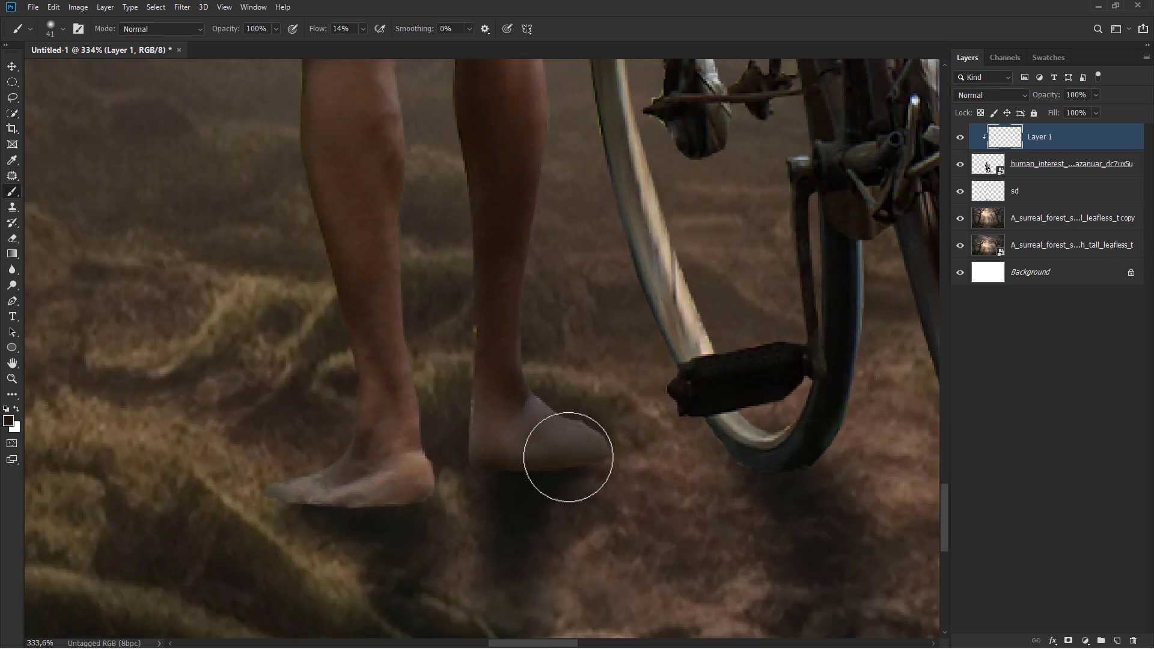
mouse_move(472, 479)
mouse_down()
mouse_move(255, 509)
mouse_move(304, 515)
mouse_move(389, 502)
mouse_up()
scroll(388, 502, down, 7)
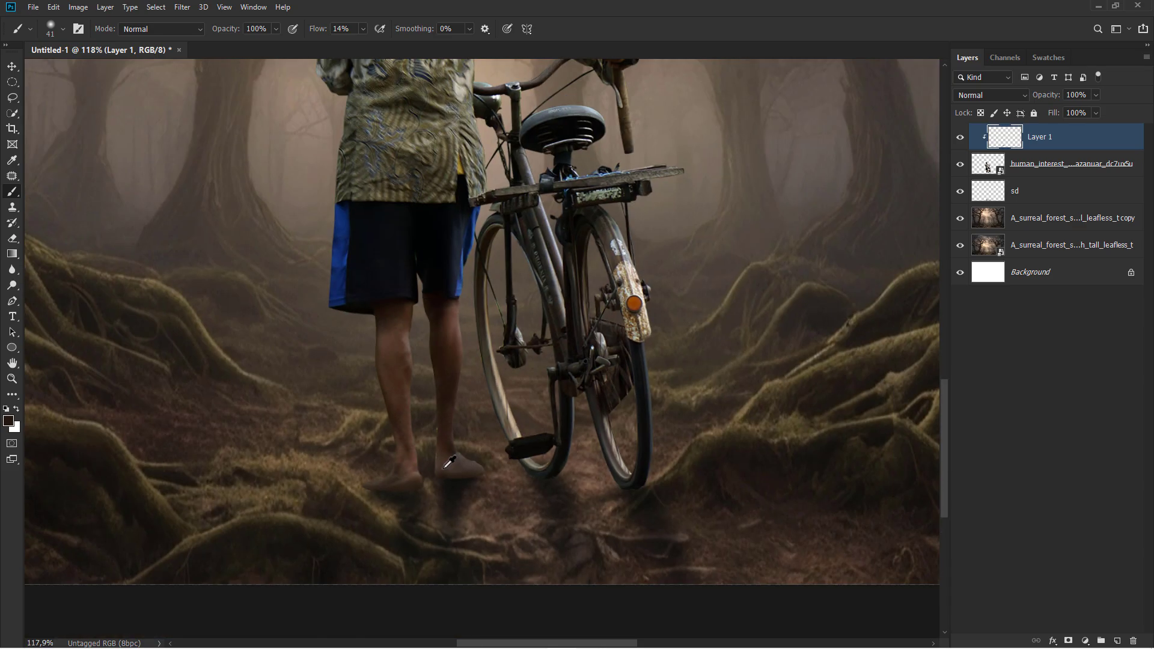
Darken the lower edges of the feet and wheels with soft dark strokes, varying the brush between 59, 12 and 23 px
scroll(448, 466, up, 3)
key(bracketright)
key(bracketright)
key(bracketright)
key(bracketright)
key(bracketright)
key(bracketright)
key(bracketright)
key(bracketright)
key(bracketright)
key(bracketright)
key(bracketright)
key(bracketright)
key(bracketright)
scroll(322, 502, down, 3)
key(bracketleft)
scroll(510, 476, up, 3)
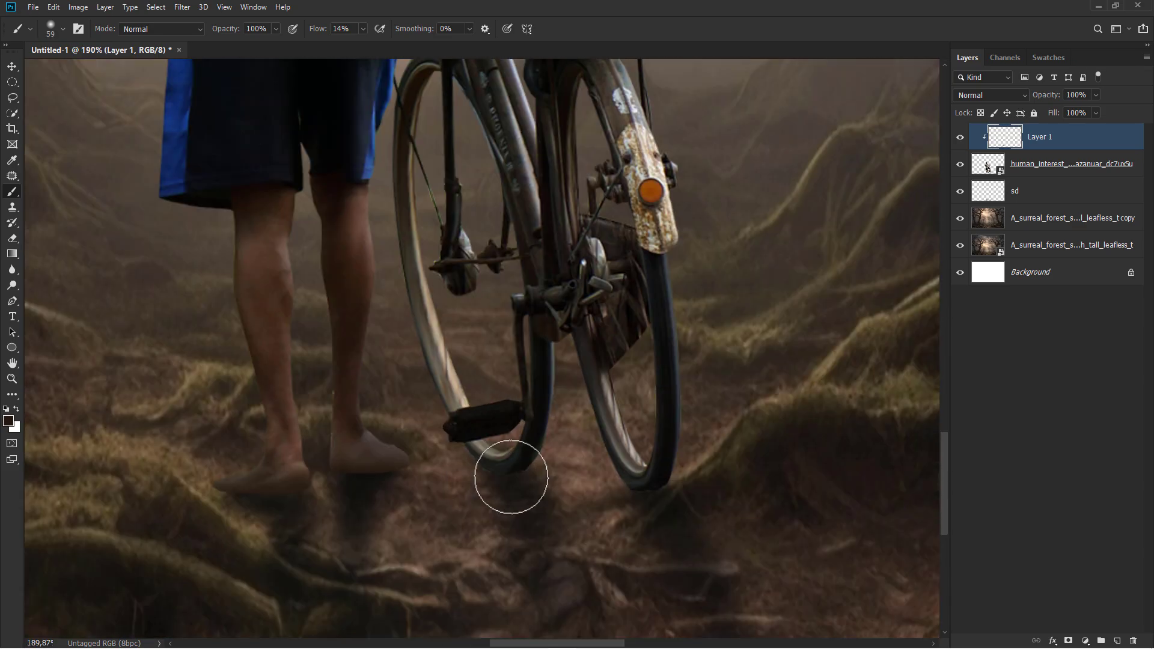
scroll(412, 479, up, 3)
key(bracketleft)
key(bracketleft)
key(bracketleft)
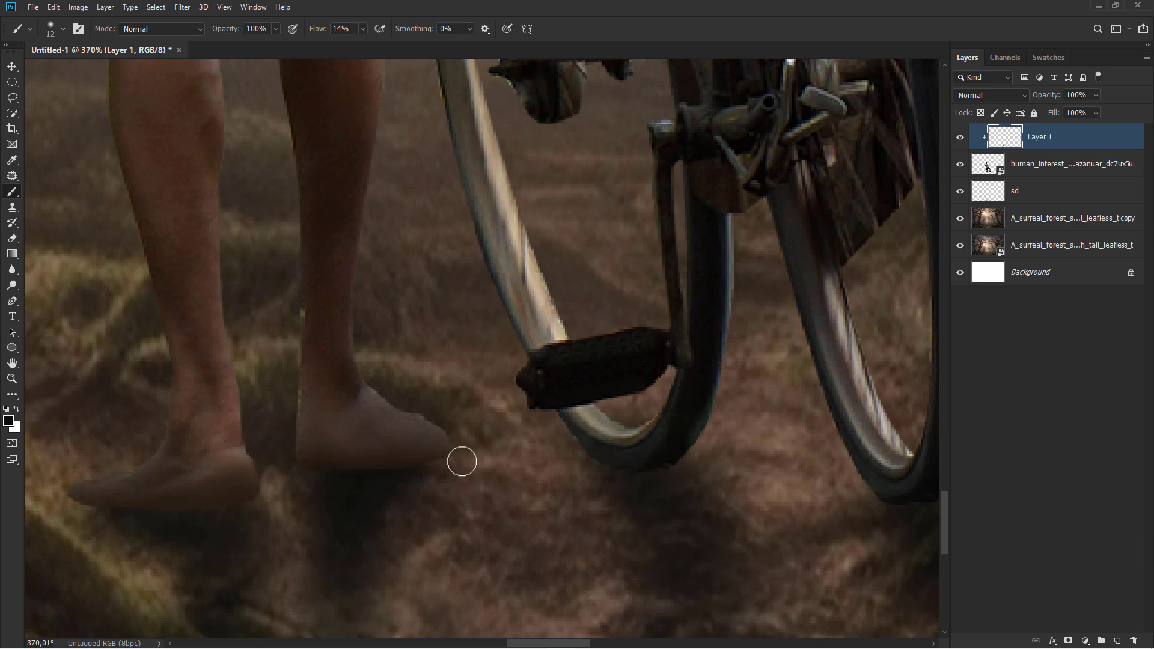
scroll(396, 473, down, 3)
scroll(445, 441, down, 2)
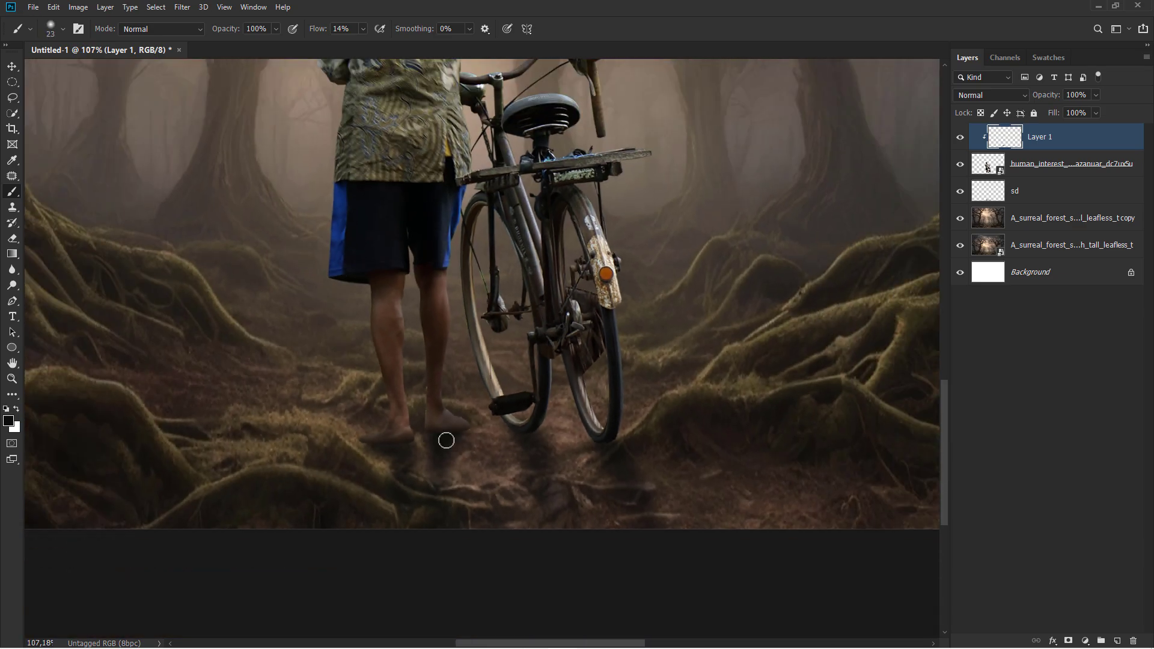
Tint both feet with a skin colour sampled from the leg, using a 45 px brush in Color mode, and compare before and after
scroll(446, 440, up, 1)
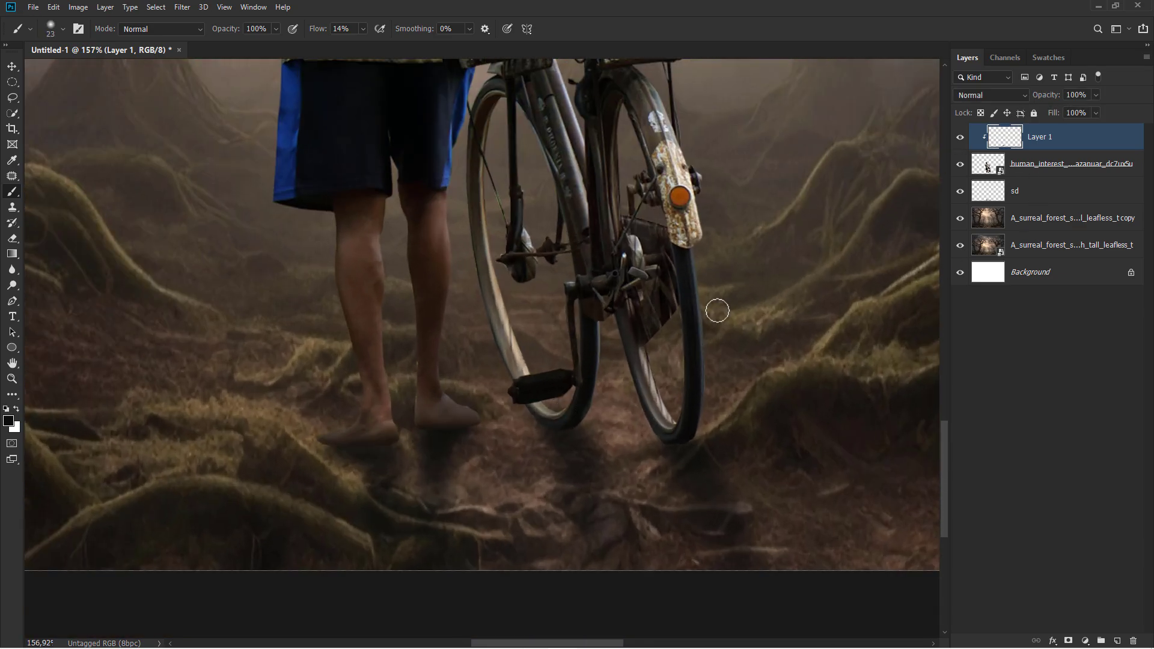
scroll(416, 381, up, 3)
scroll(417, 382, right, 1)
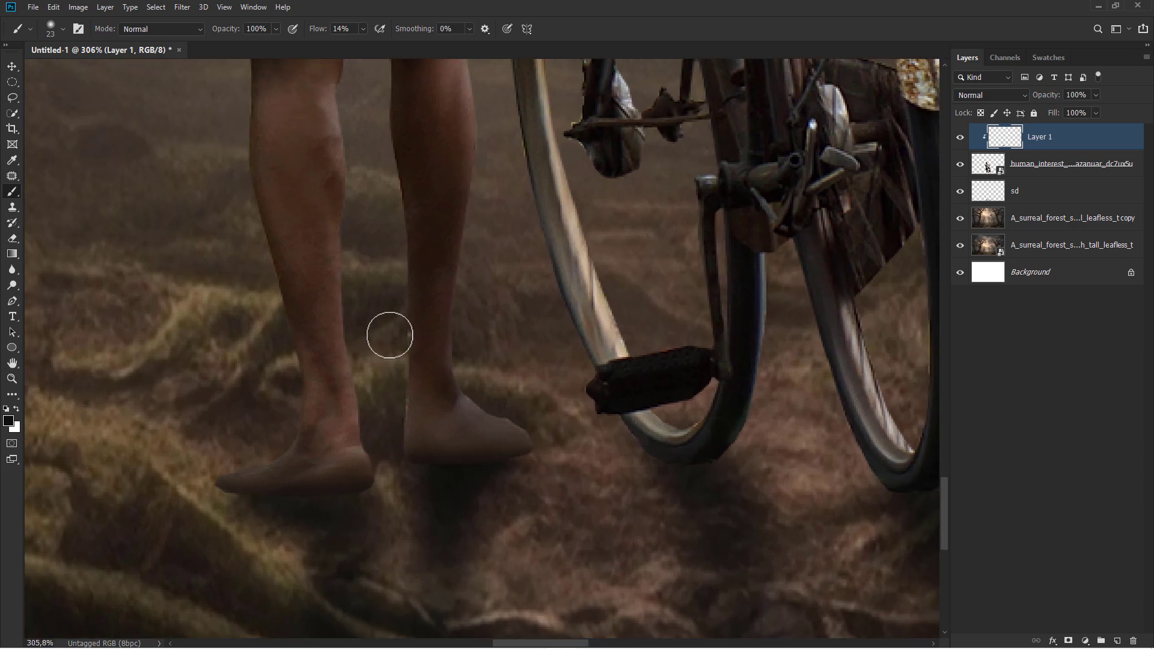
click(173, 29)
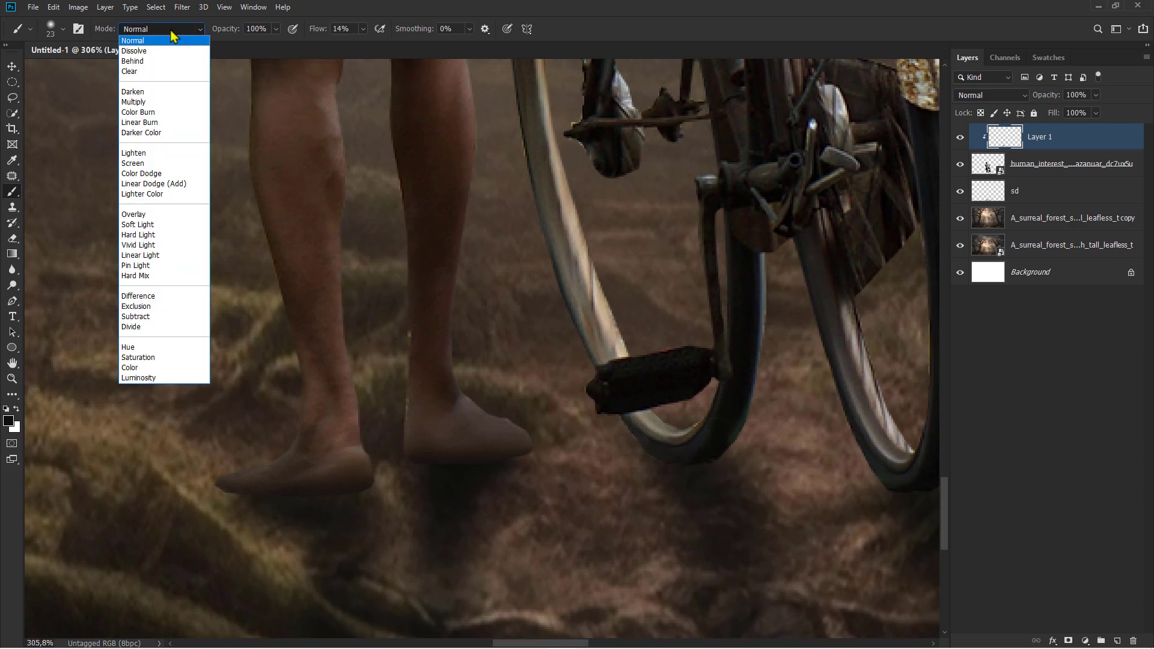
click(162, 367)
alt+click(328, 294)
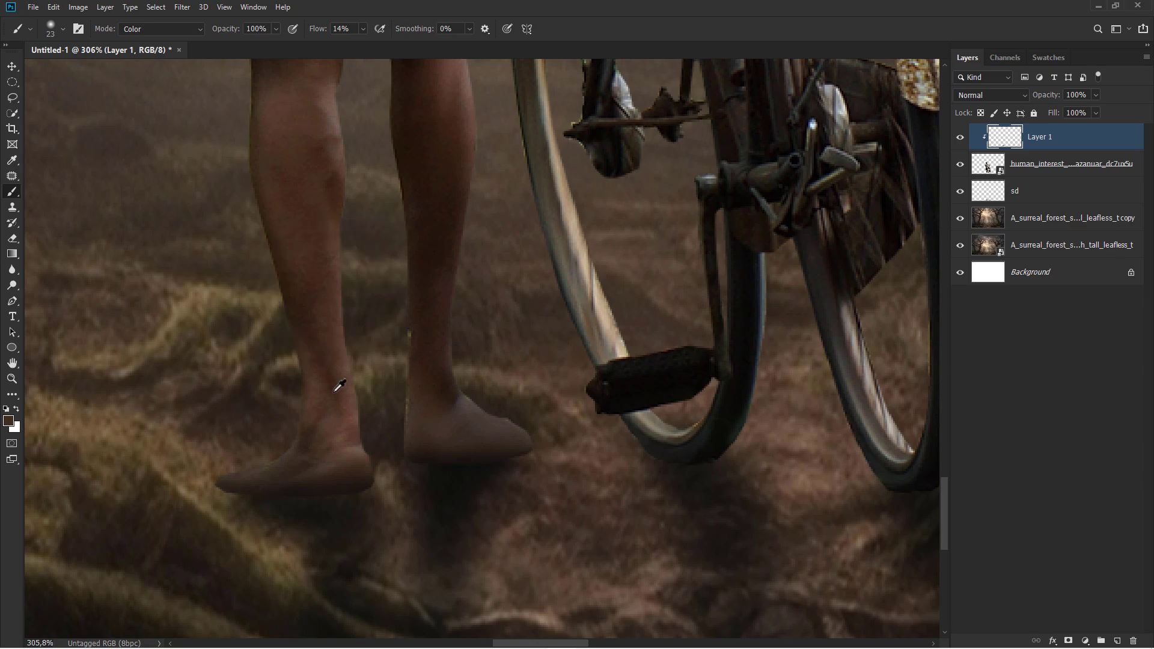
key(bracketright)
key(bracketright)
key(bracketright)
key(bracketright)
key(bracketright)
mouse_move(352, 466)
mouse_down()
mouse_move(230, 494)
mouse_move(391, 473)
mouse_move(415, 443)
mouse_move(477, 417)
mouse_move(488, 440)
mouse_up()
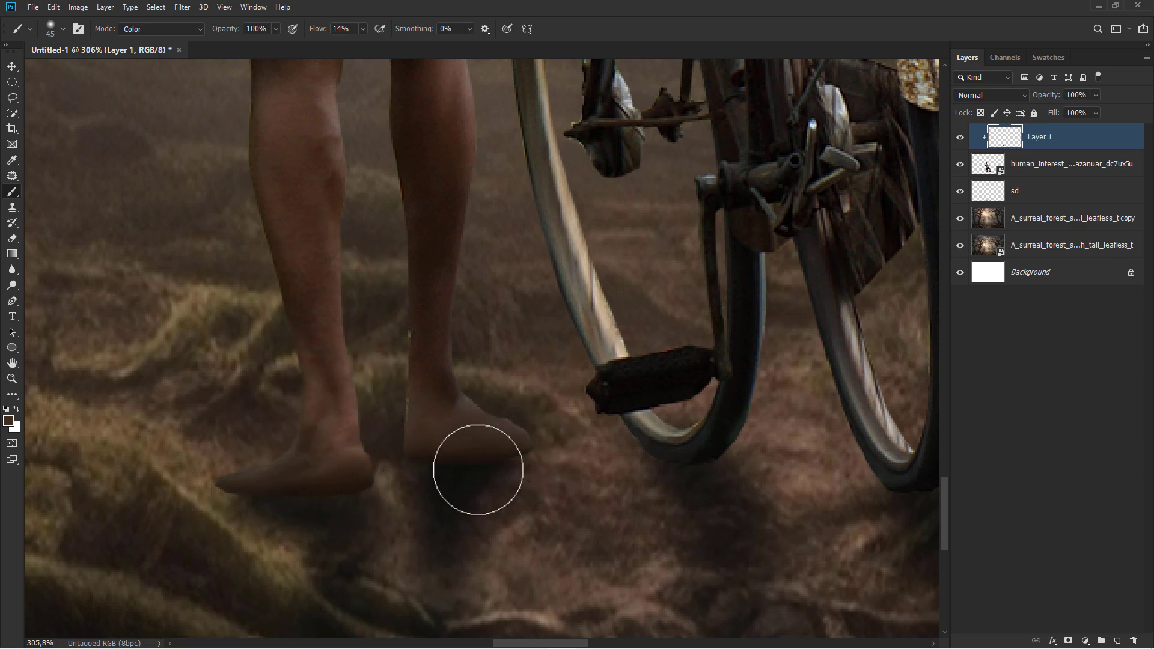
scroll(494, 443, down, 2)
scroll(436, 451, down, 2)
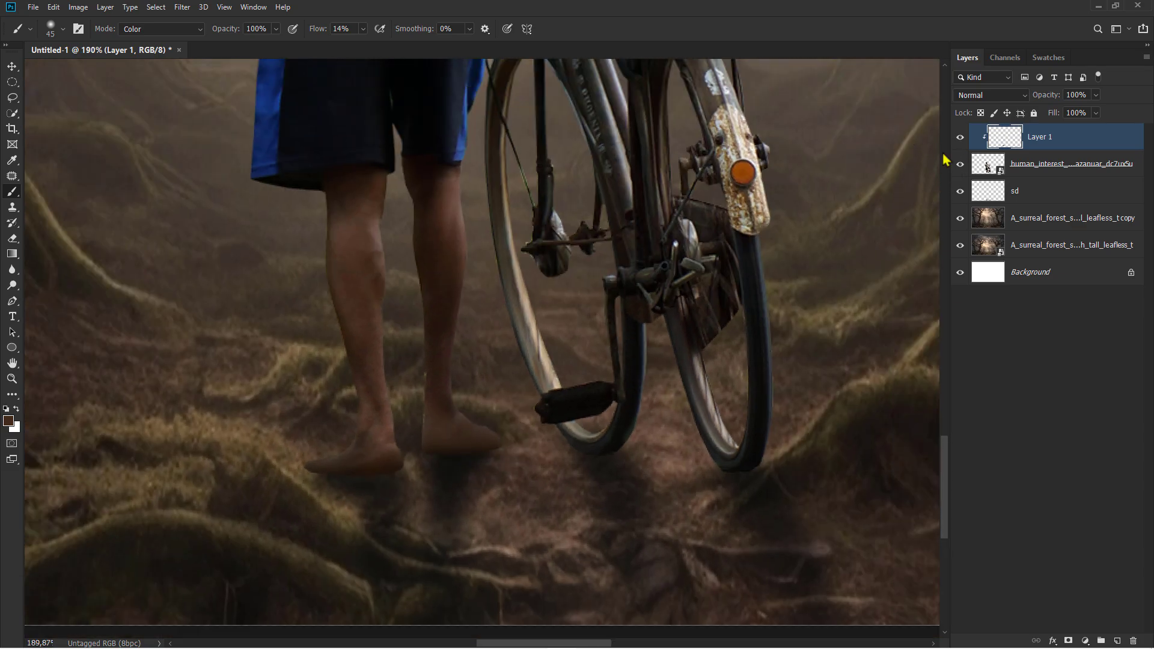
click(959, 137)
click(959, 137)
scroll(484, 402, down, 2)
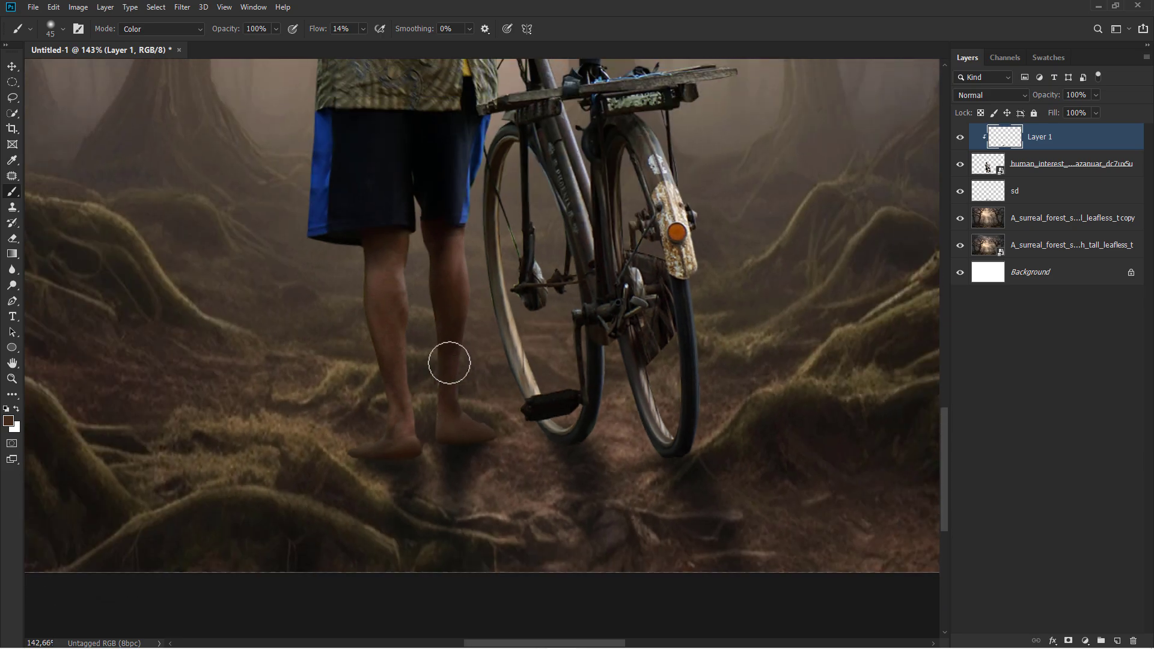
Reset the brush mode to Normal, activate the Move tool and fit the whole image in view
click(159, 30)
click(158, 40)
click(12, 67)
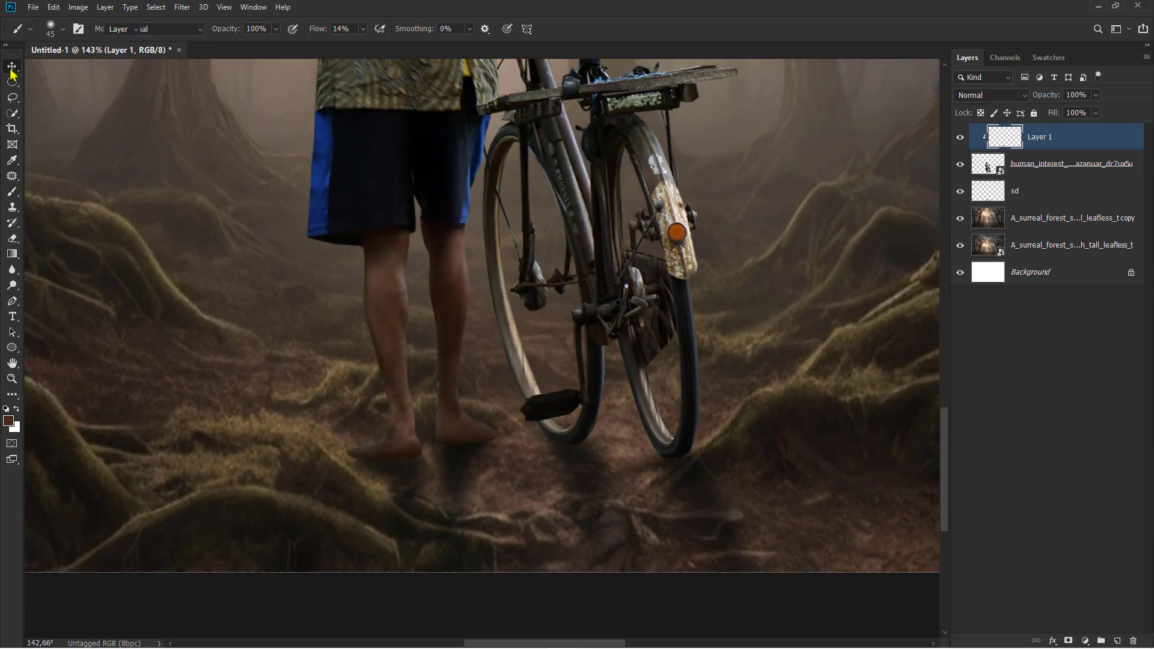
key(ctrl+0)
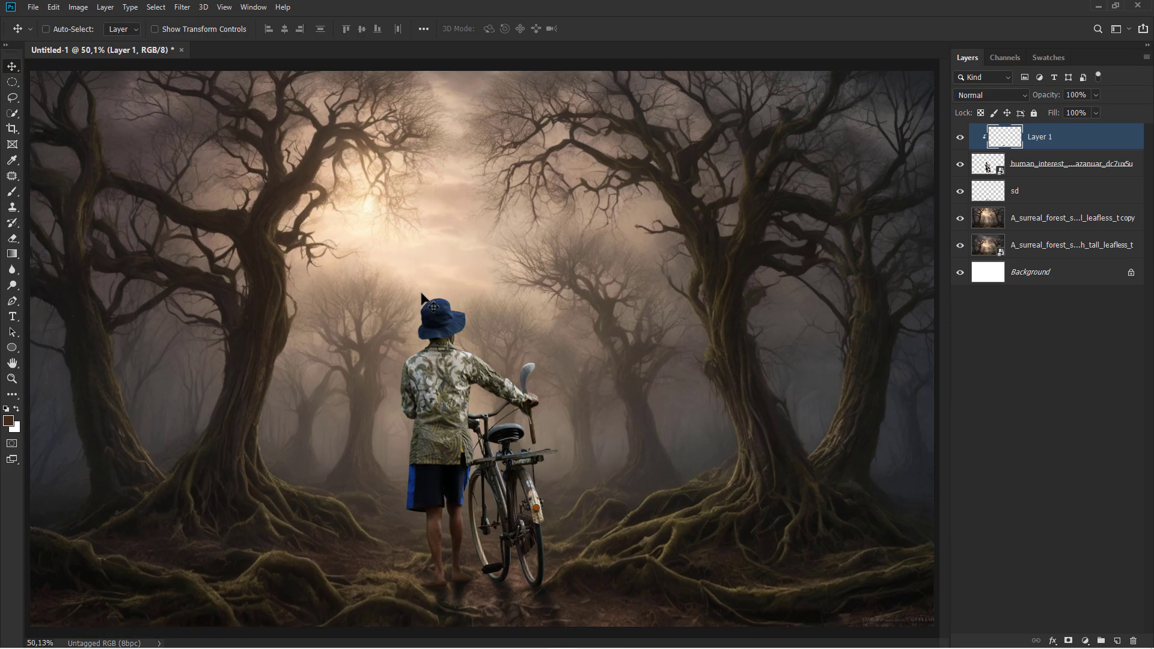
Add a black-to-white Gradient Map adjustment above the forest copy layer and lower its opacity to 41%
click(1055, 226)
click(1085, 641)
click(1091, 628)
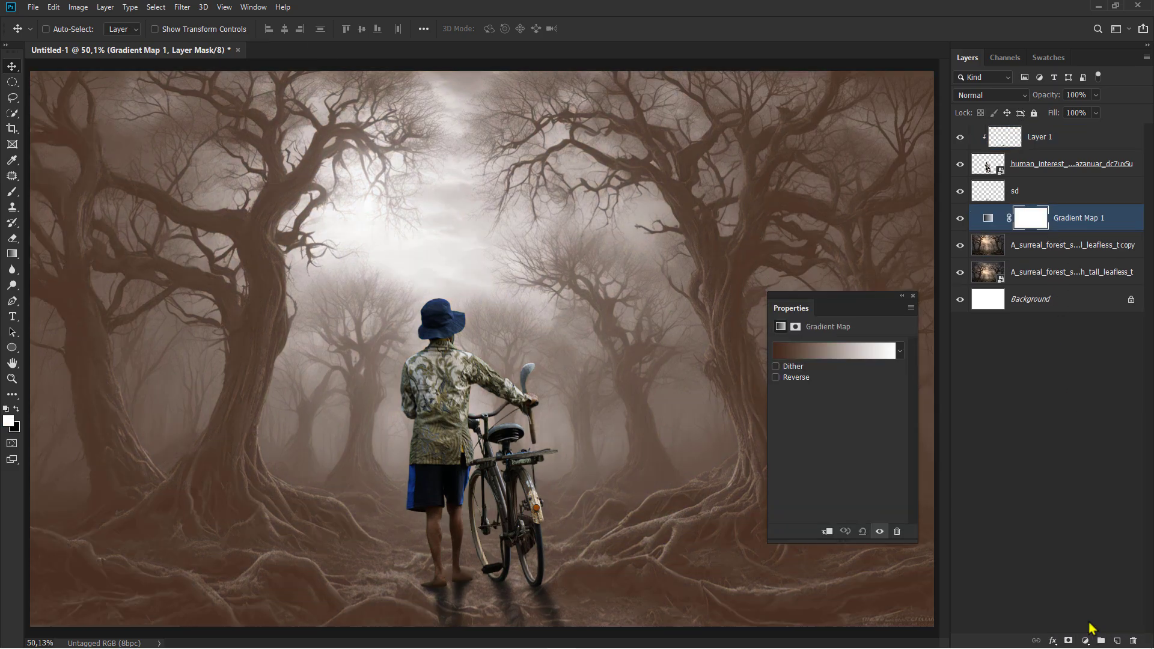
click(900, 353)
click(823, 377)
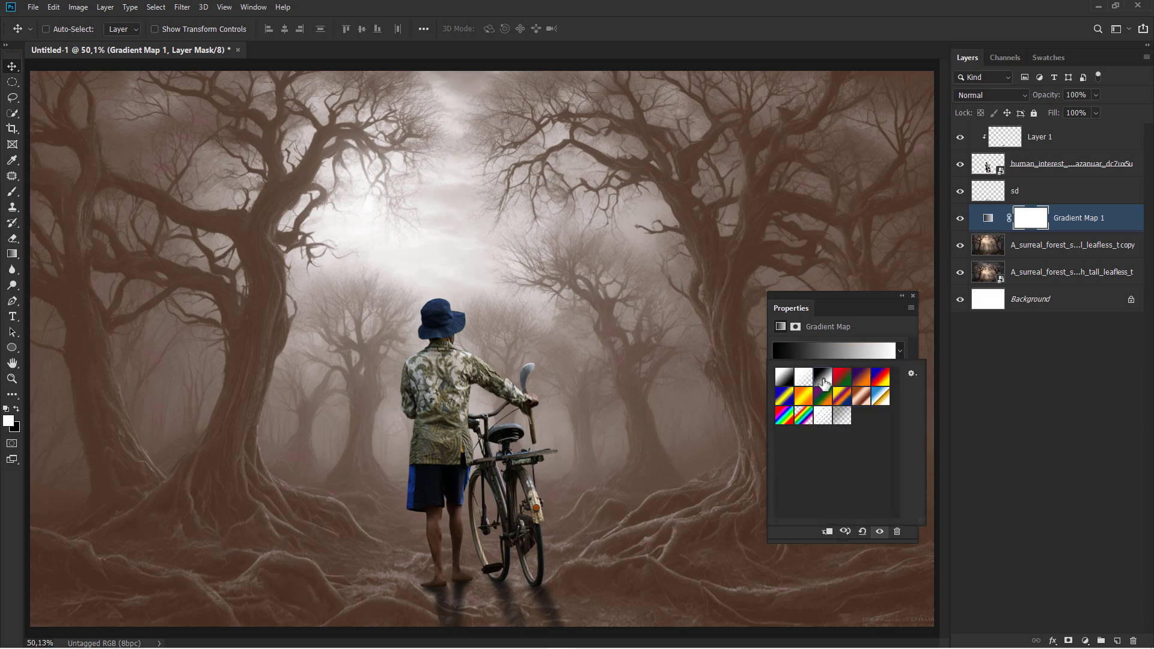
click(913, 297)
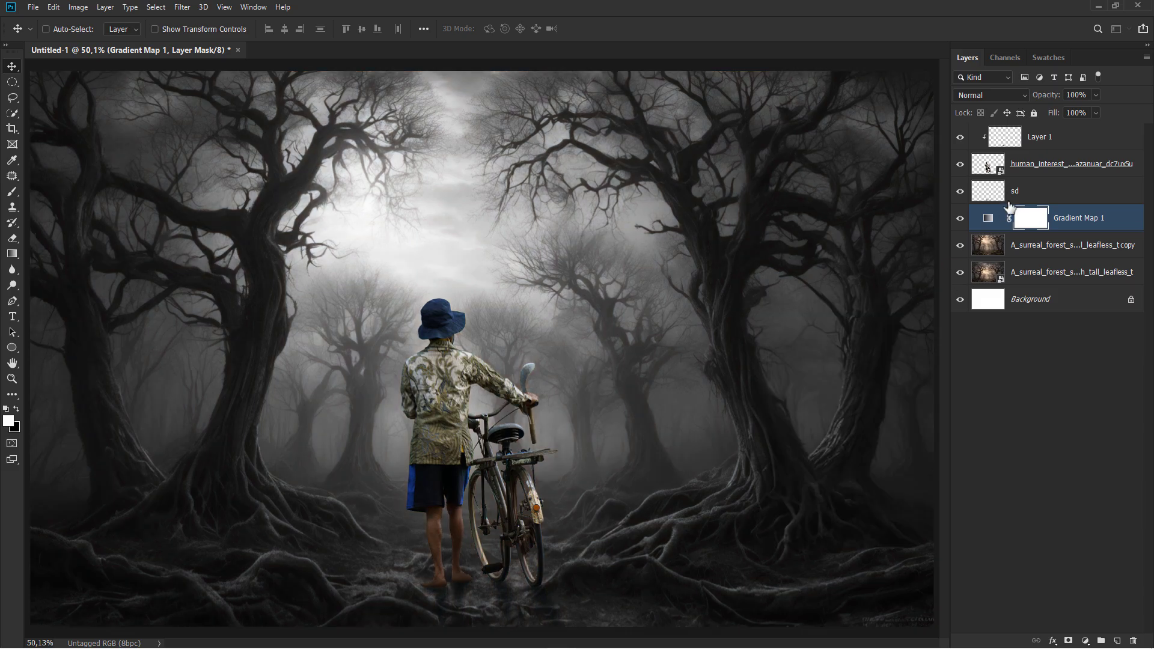
click(1063, 110)
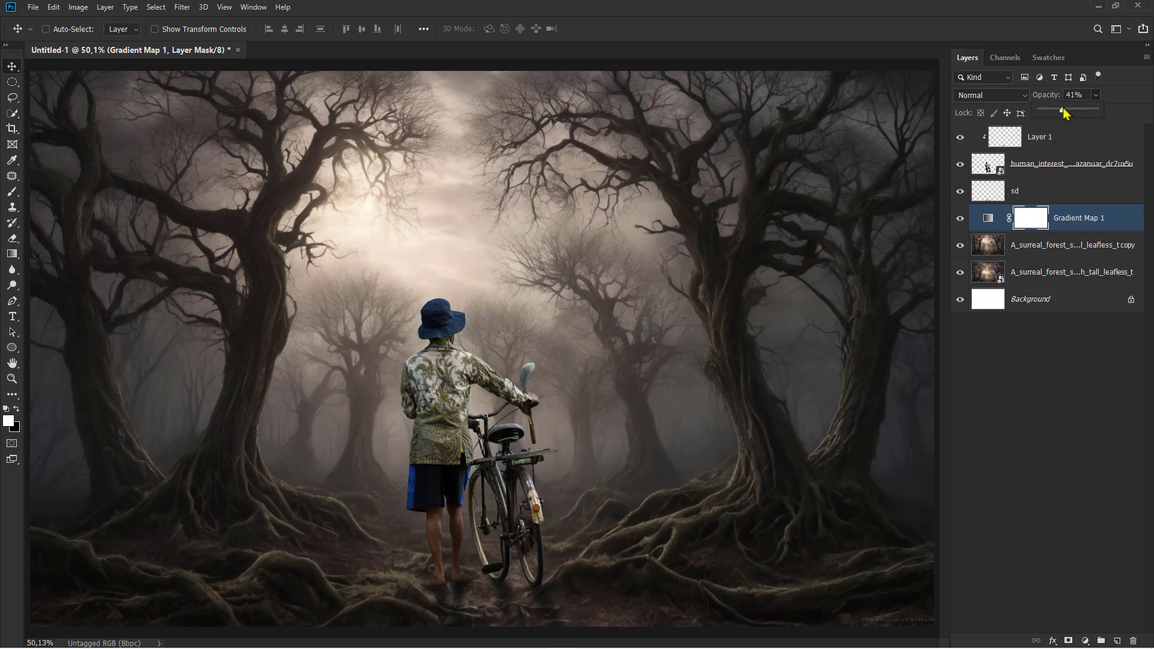
click(1082, 222)
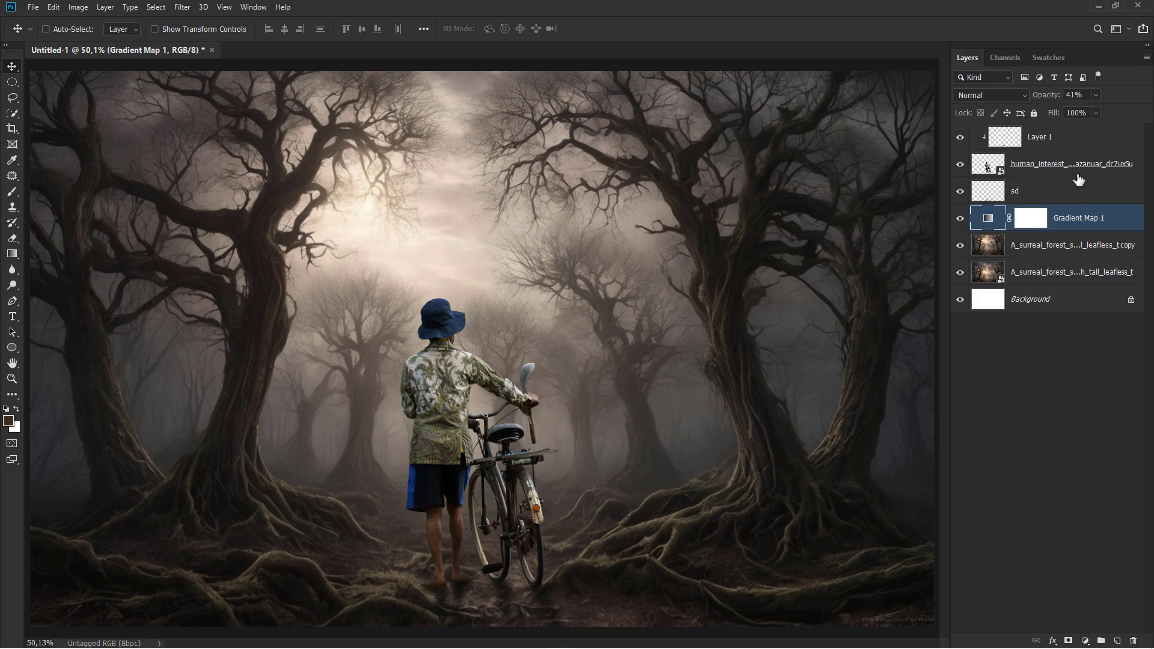
Add an Exposure adjustment clipped to the man and bicycle, with offset 0.0097 and gamma correction 0.85, and compare before and after
click(1074, 147)
click(1085, 641)
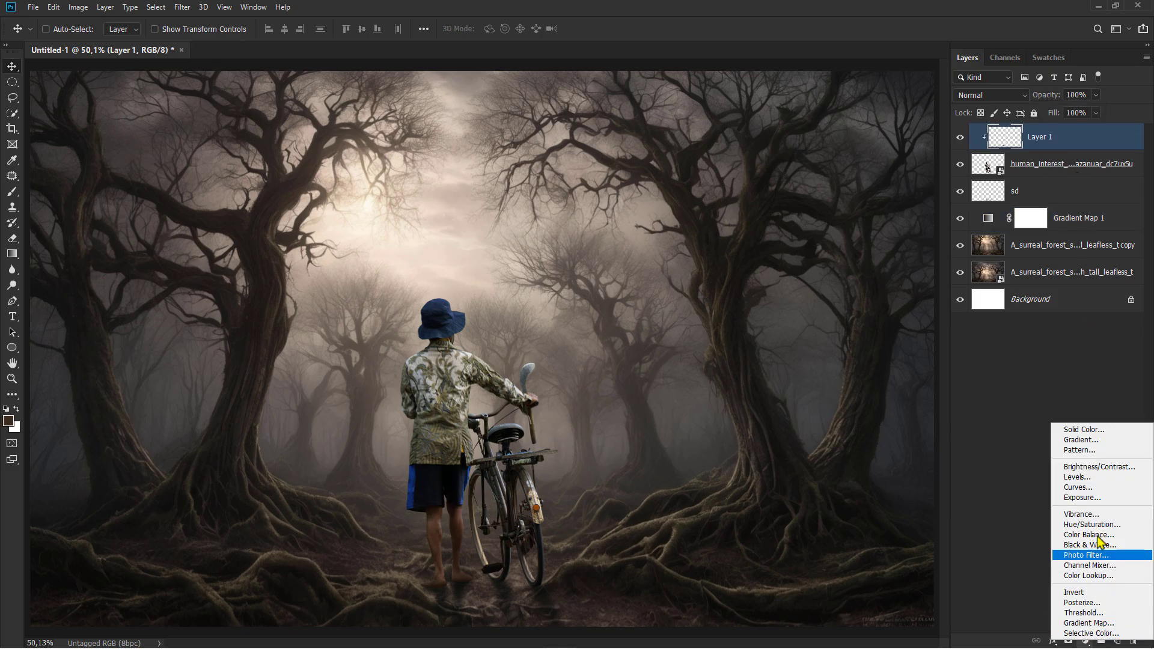
click(1100, 504)
click(828, 531)
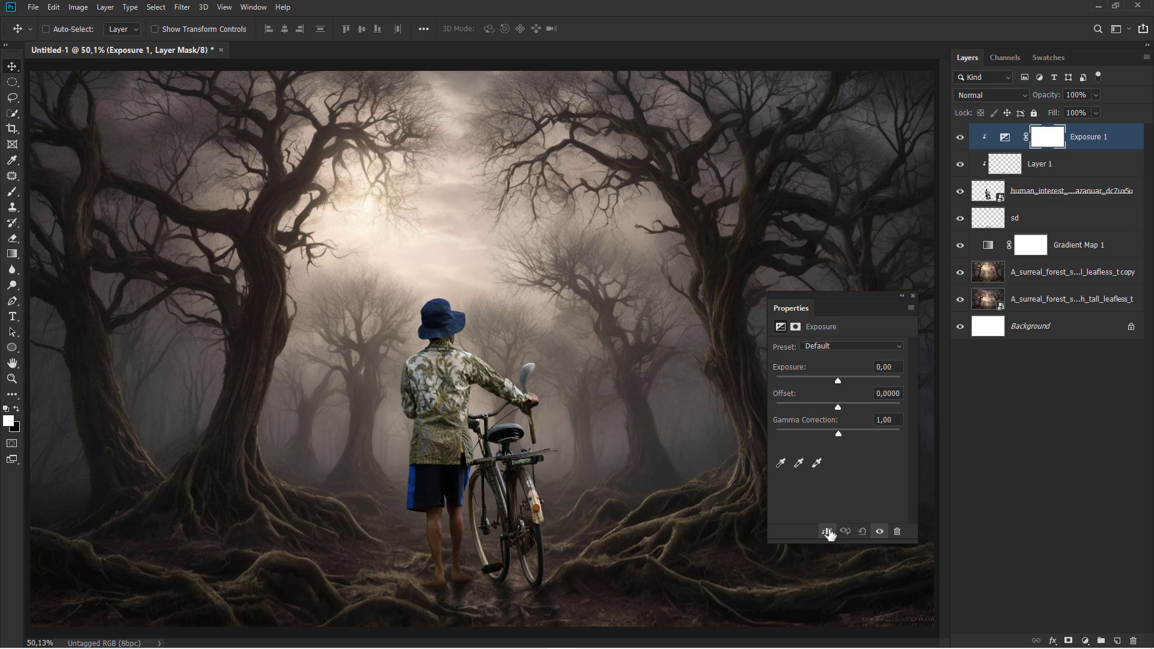
drag(848, 435, 840, 408)
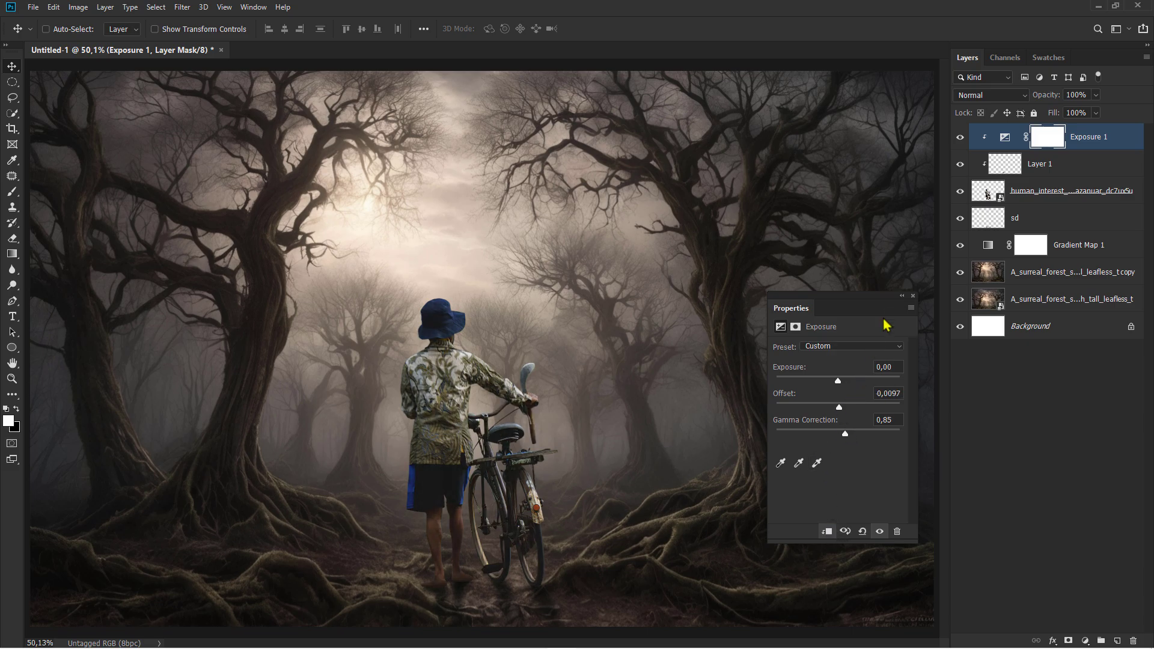
click(913, 296)
click(959, 139)
click(960, 139)
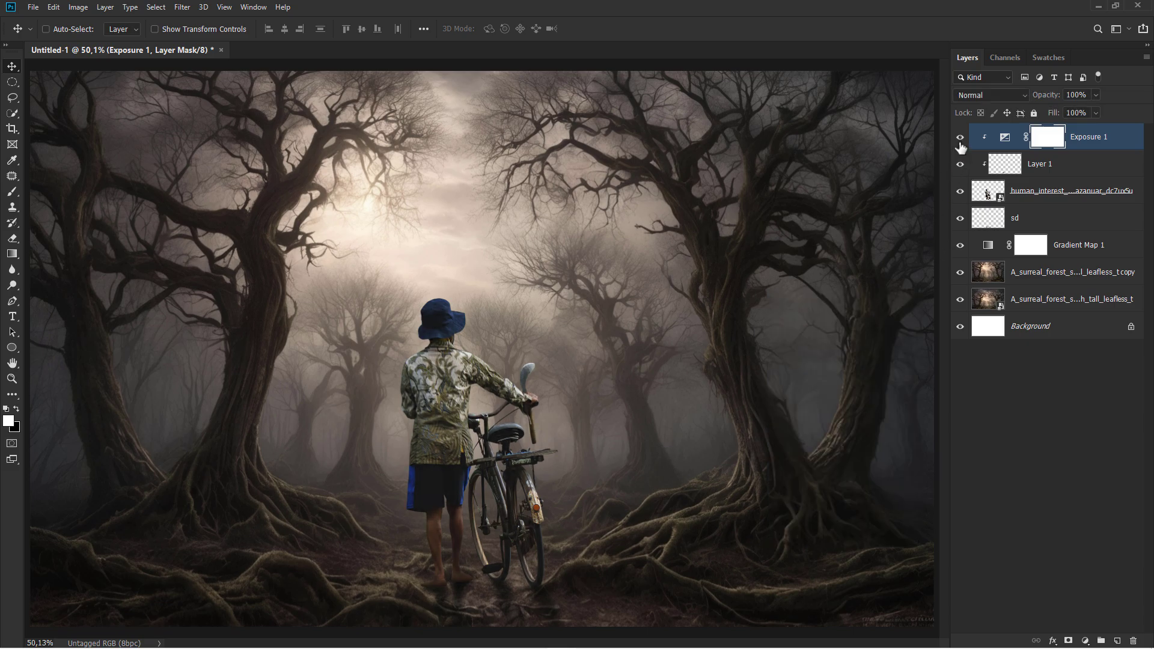
Add a clipped Curves adjustment above Exposure 1, lower its white end point by about a quarter, and compare before and after
click(1089, 140)
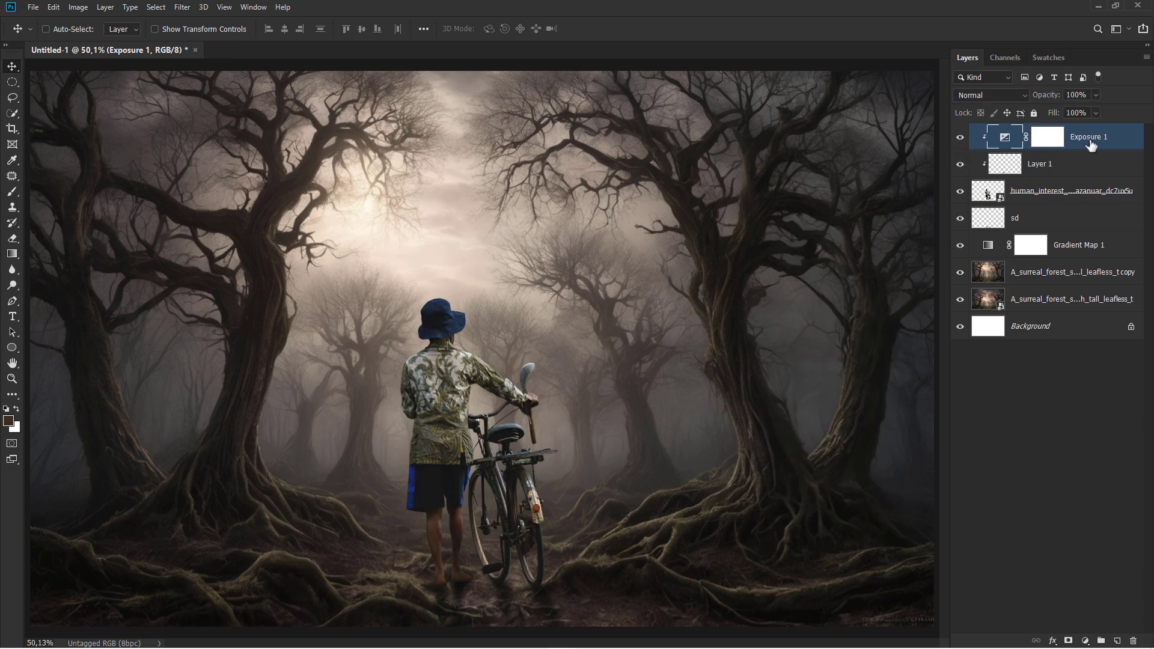
click(1084, 641)
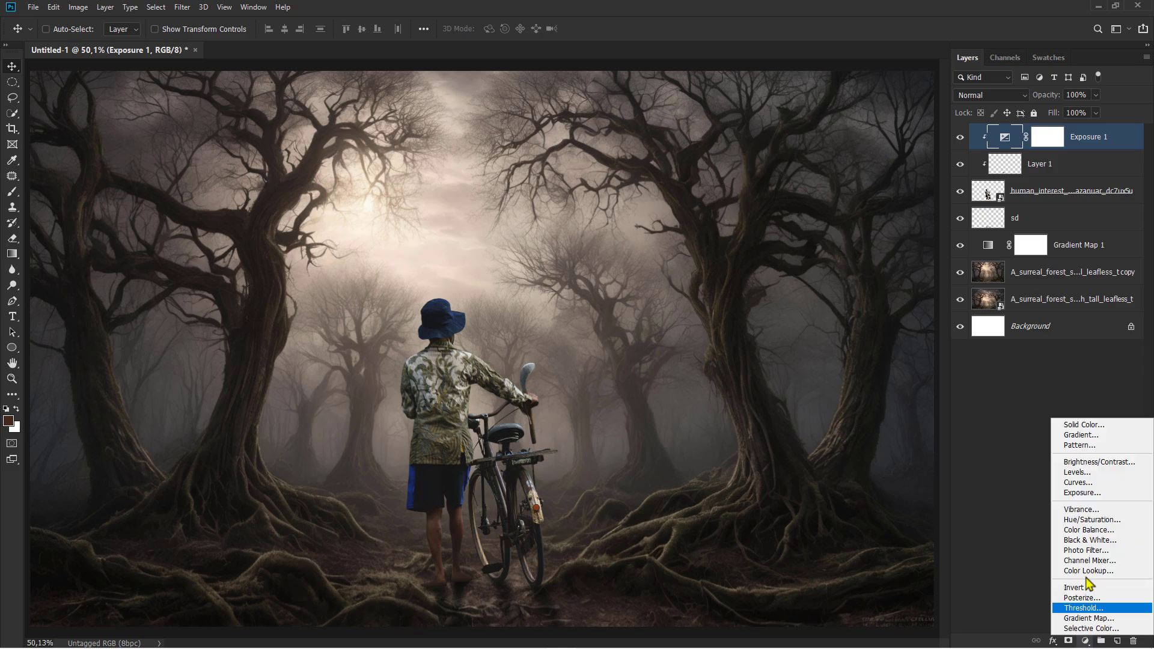
click(1081, 482)
click(826, 532)
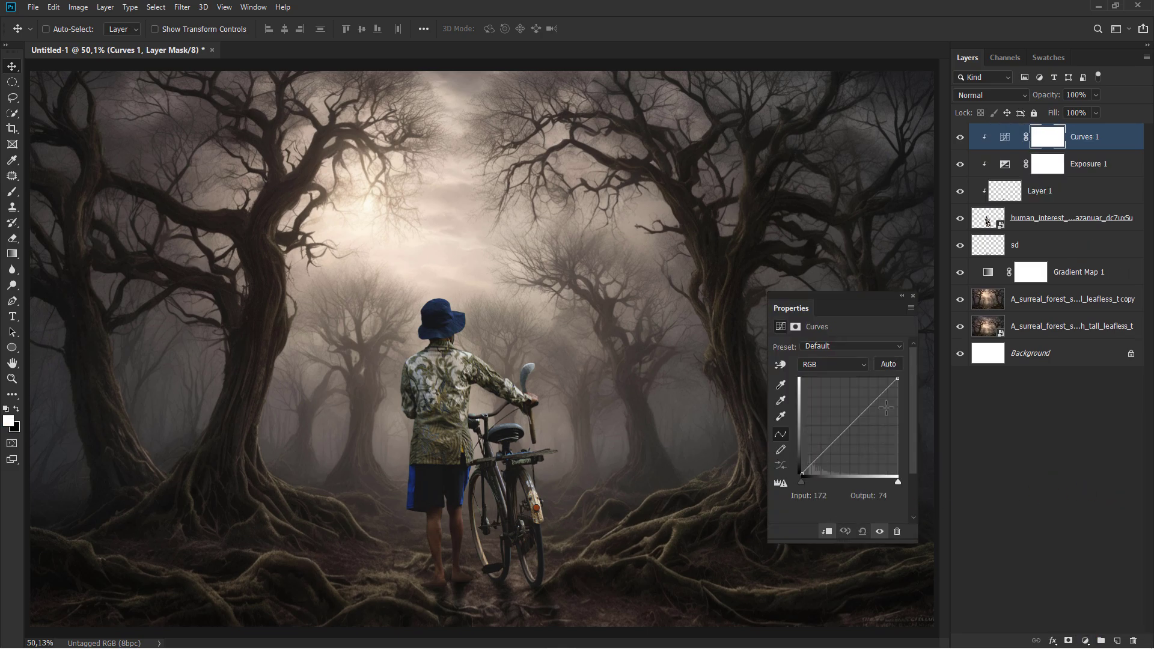
drag(897, 378, 899, 403)
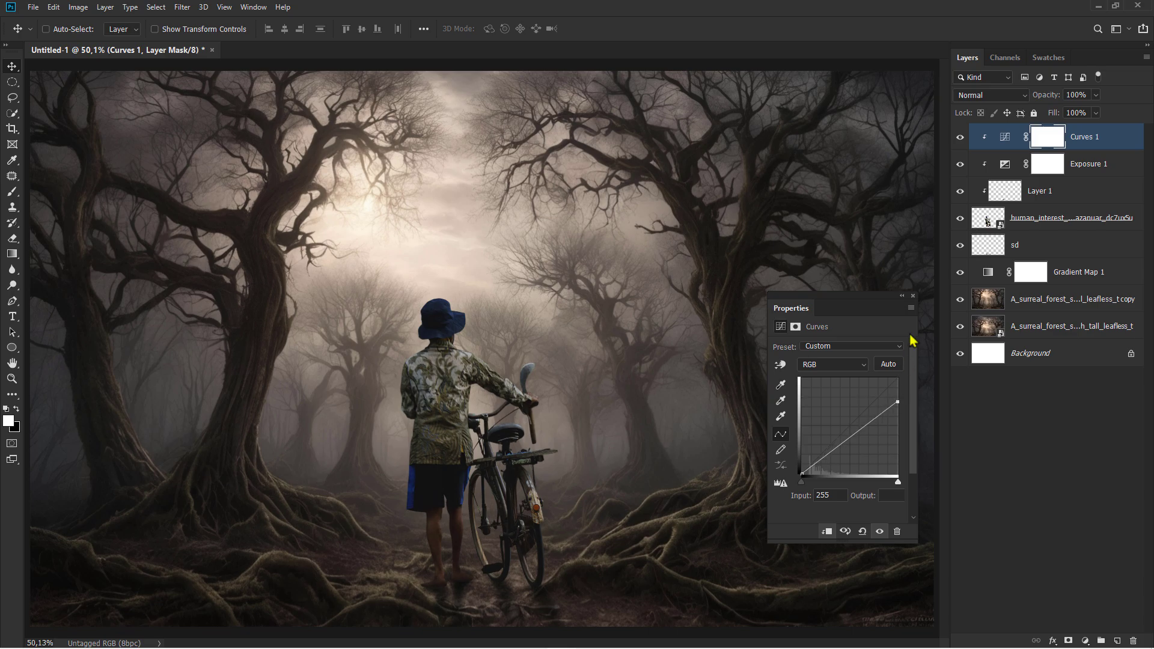
click(913, 297)
click(960, 138)
click(960, 138)
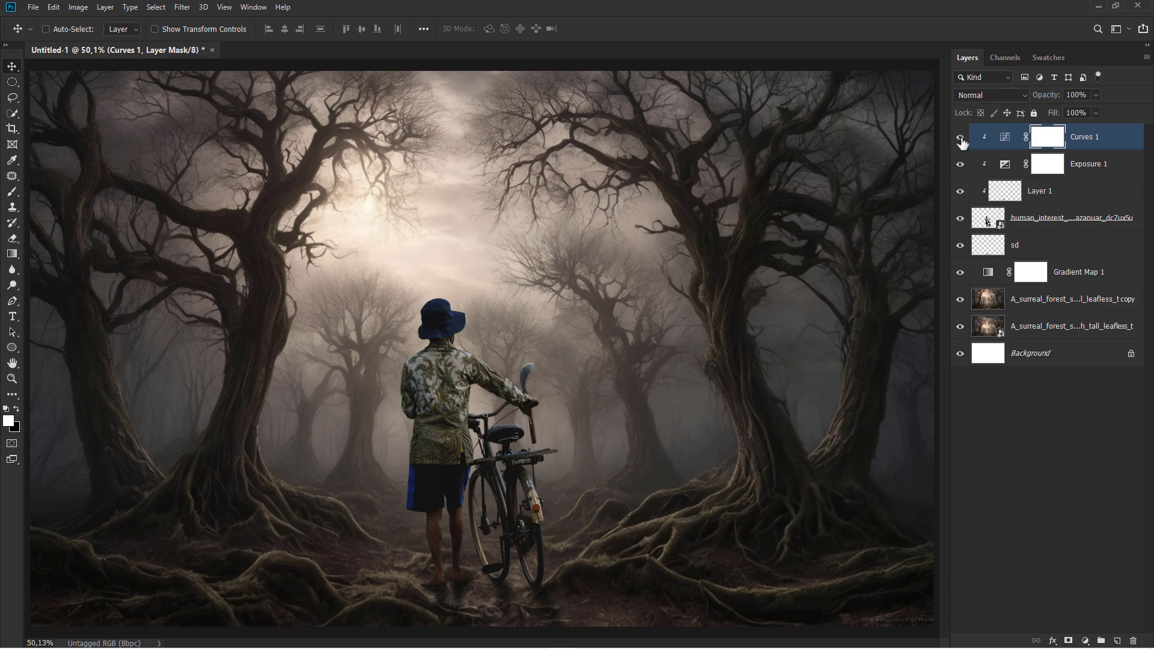
click(1095, 142)
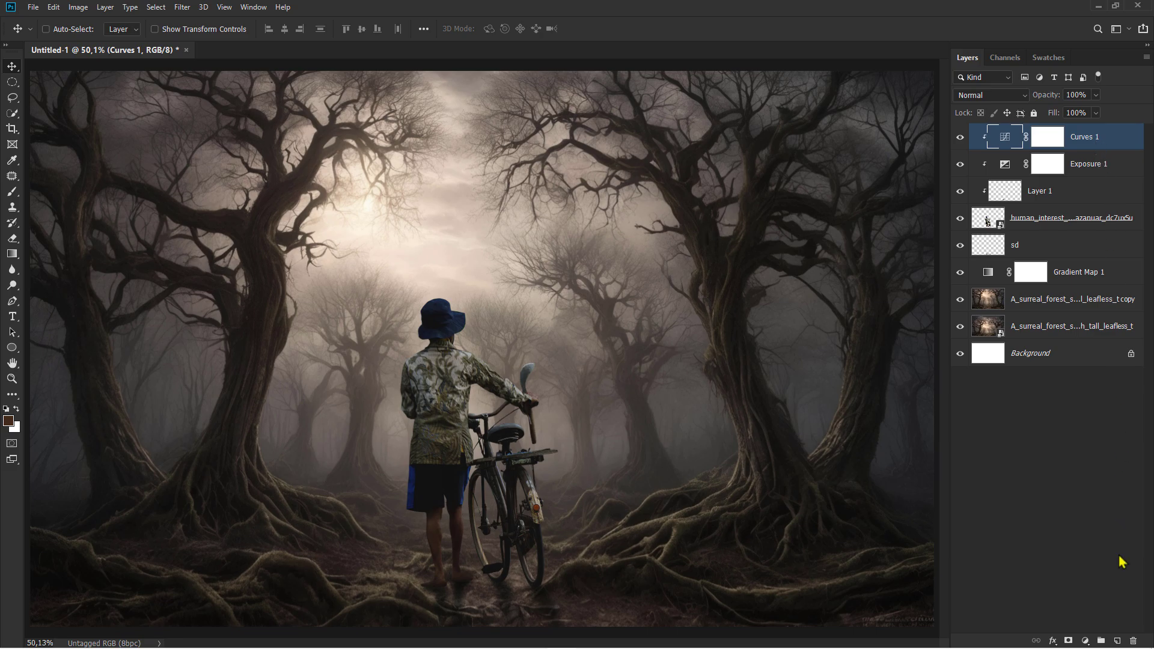
Add a Solid Color fill clipped above Curves 1, sampling the pale forest mist and darkening it to #a89481
click(1117, 640)
right_click(989, 144)
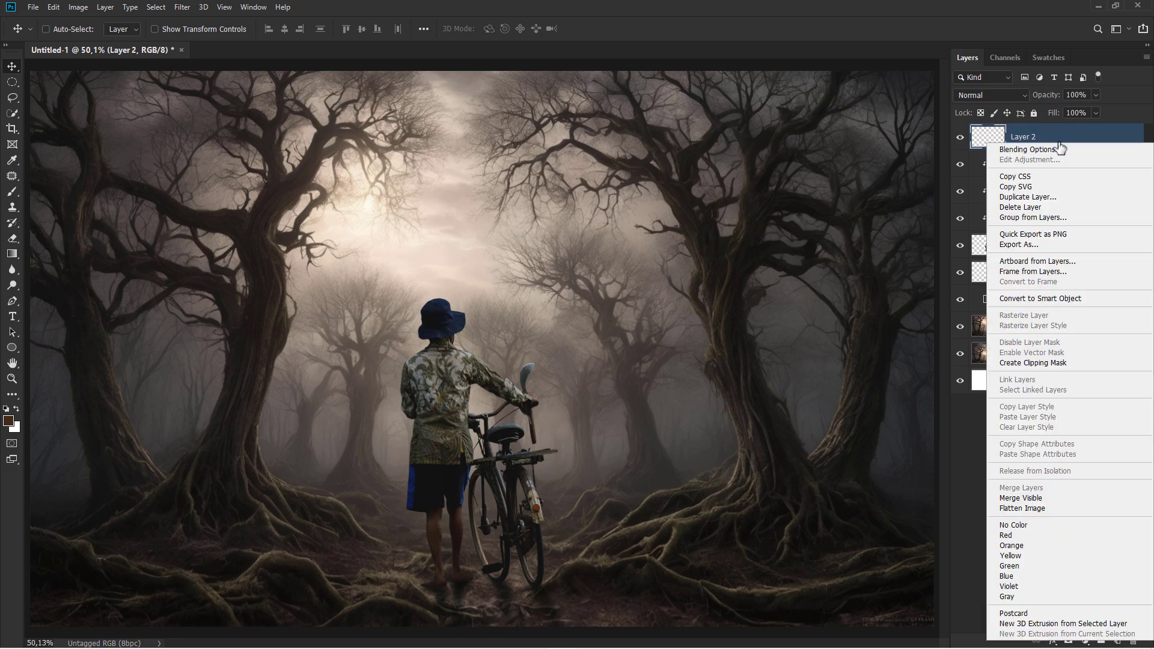
click(1049, 354)
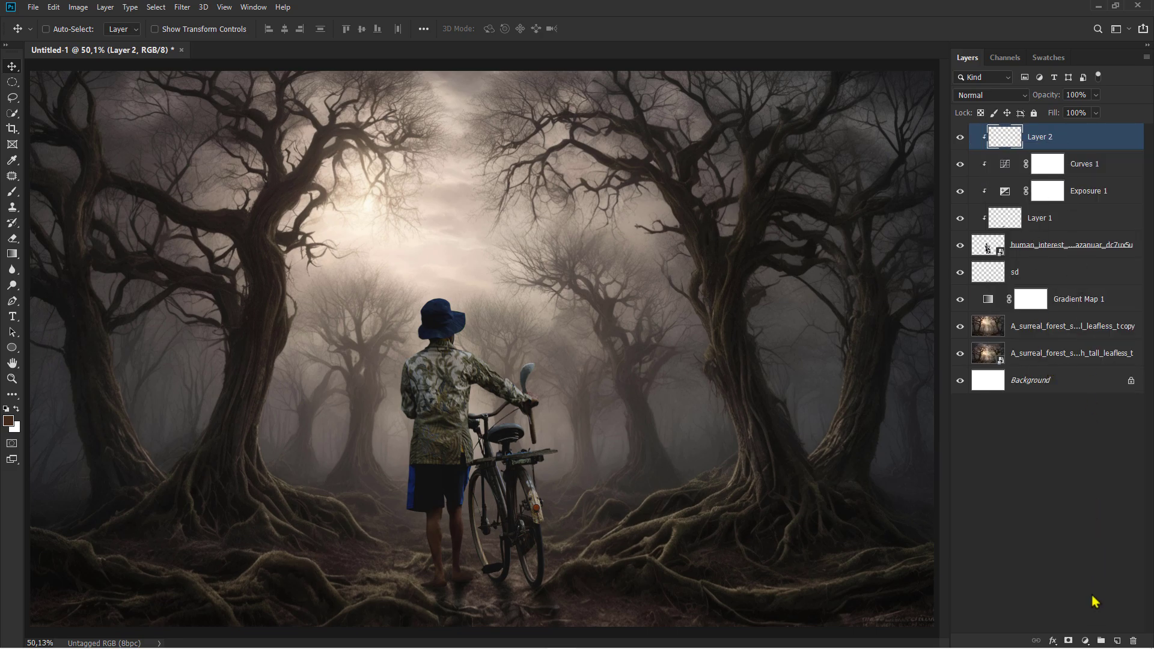
click(1084, 641)
click(1095, 431)
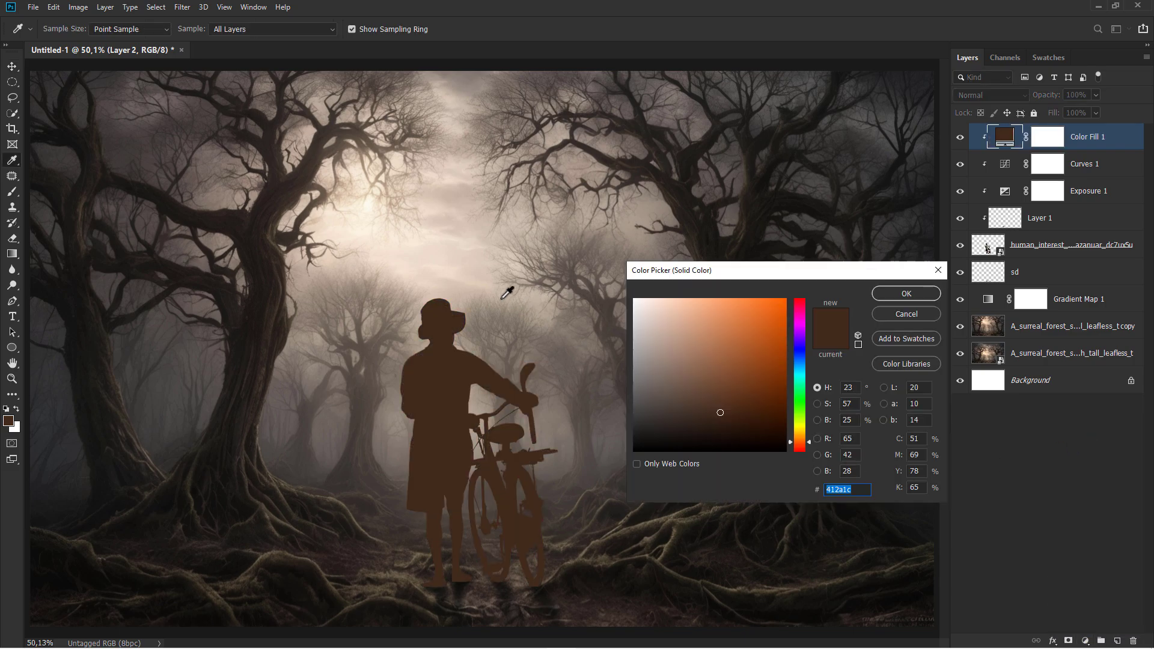
click(471, 280)
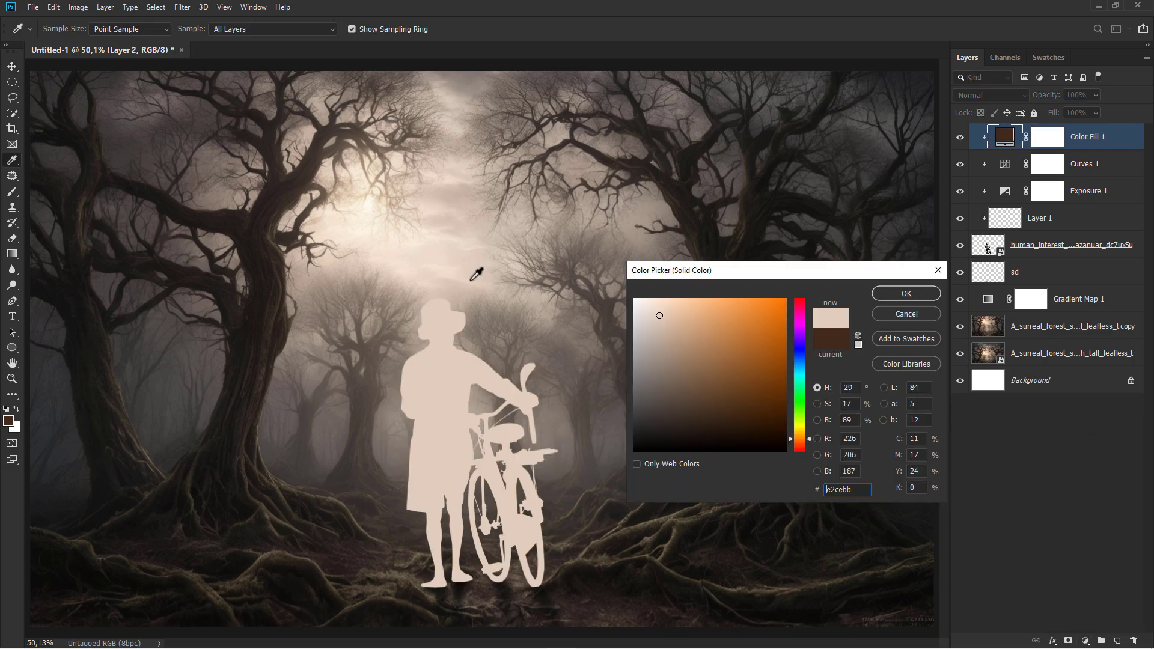
click(665, 352)
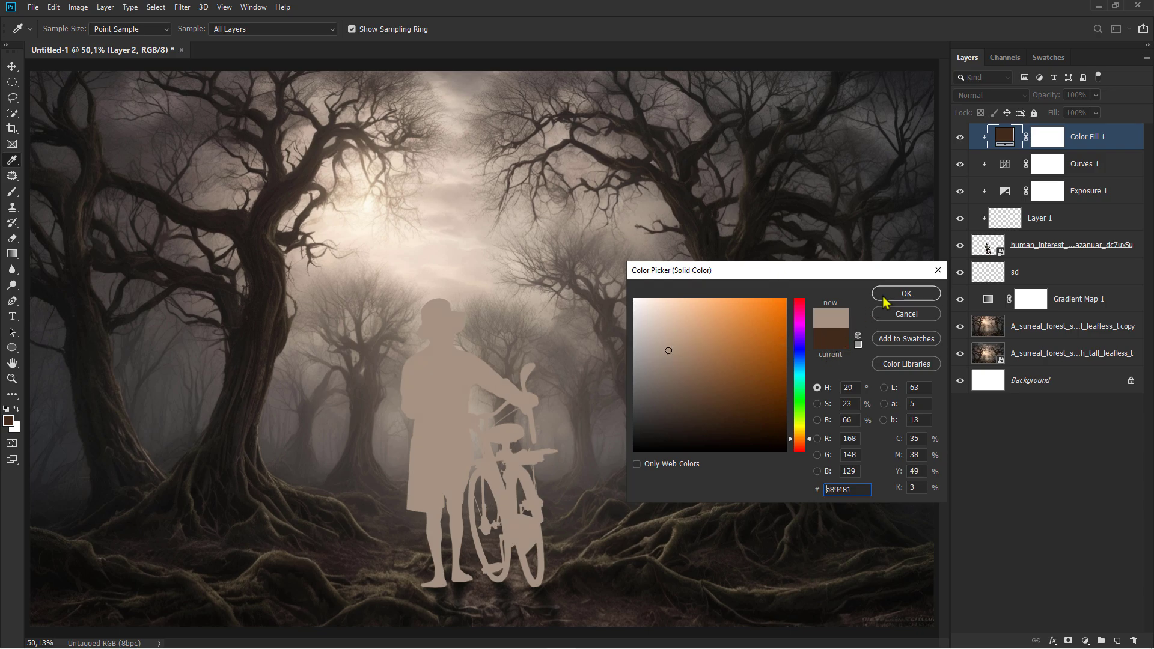
click(905, 293)
key(v)
Set the color fill's blend mode to Screen and split its underlying-layer black Blend If slider to 0 / 36
click(986, 96)
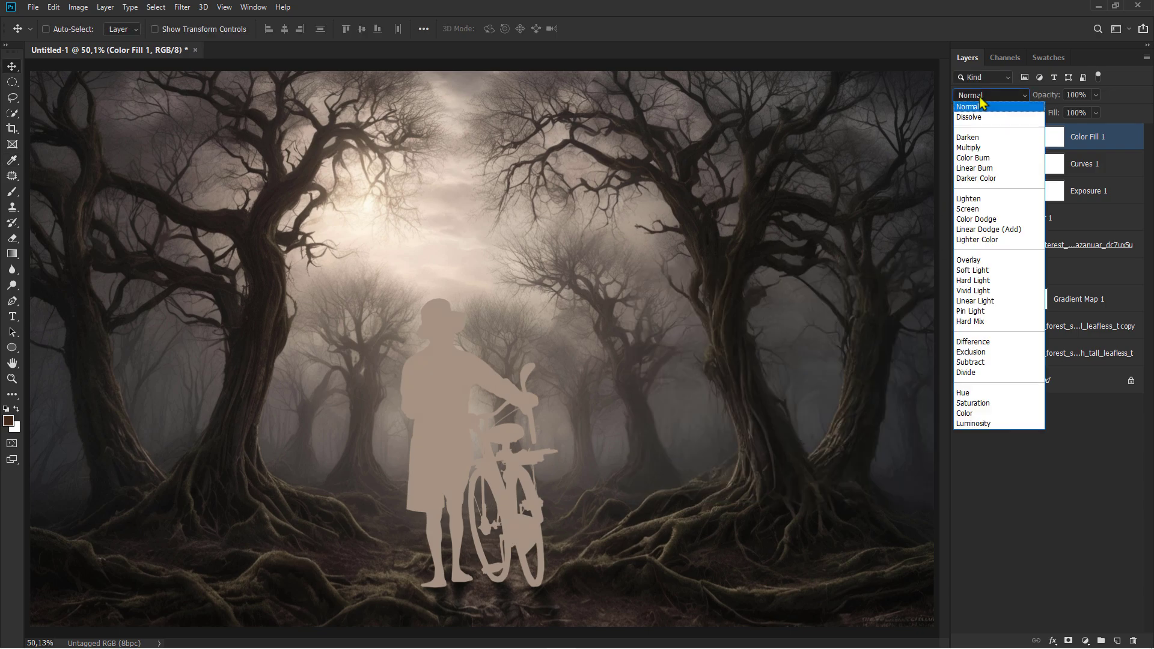
click(979, 210)
right_click(1105, 139)
click(1075, 143)
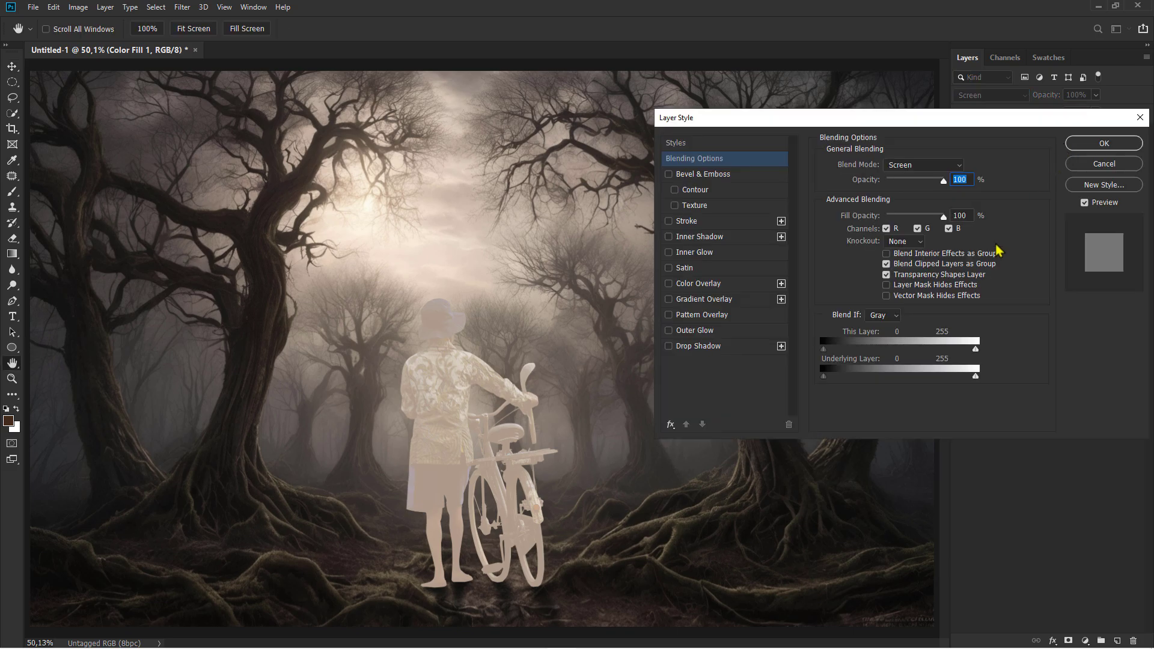
drag(823, 376, 830, 377)
drag(842, 388, 848, 390)
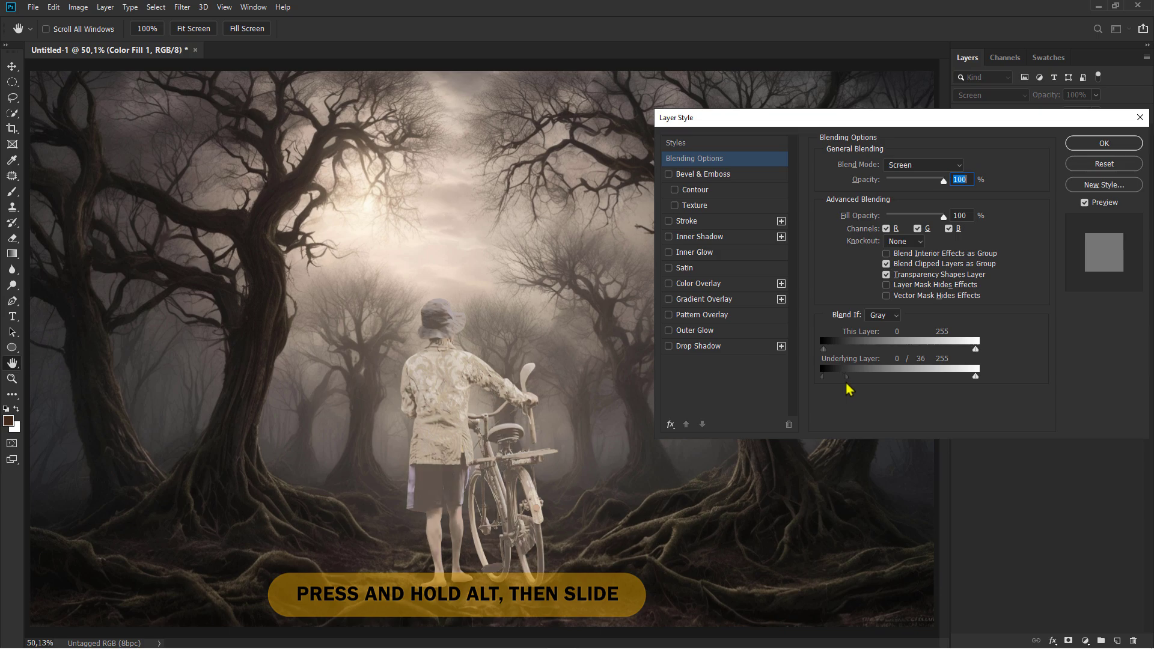
click(1102, 143)
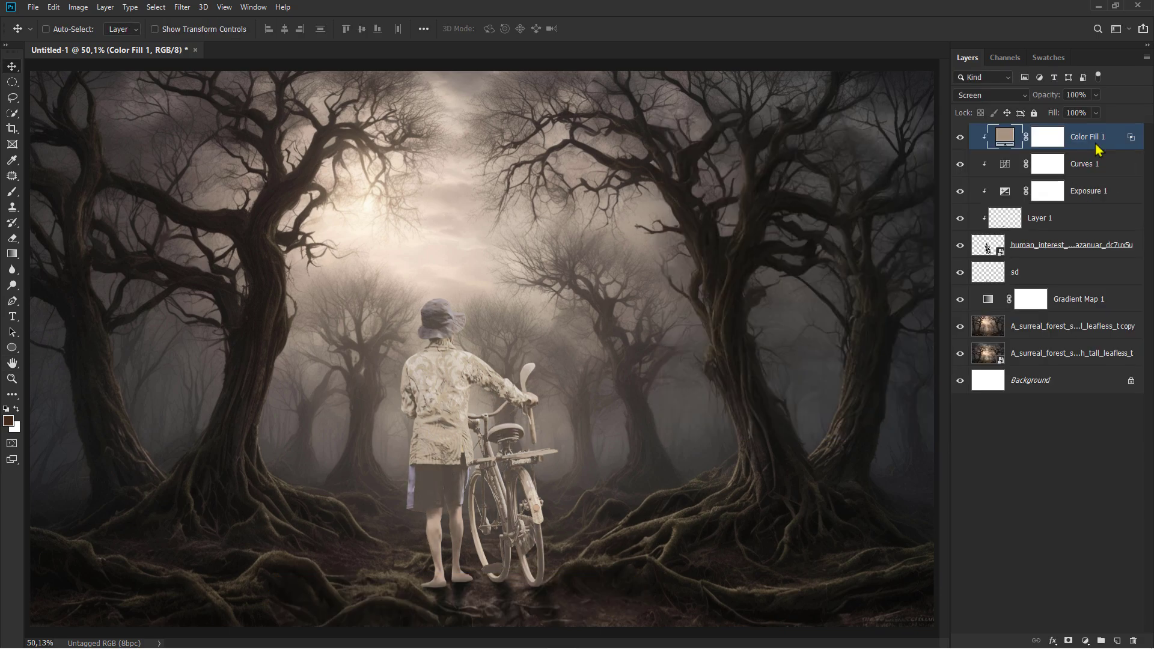
Invert the color fill's mask to black and ready the Brush tool in white at 100% flow
click(1048, 137)
key(ctrl+i)
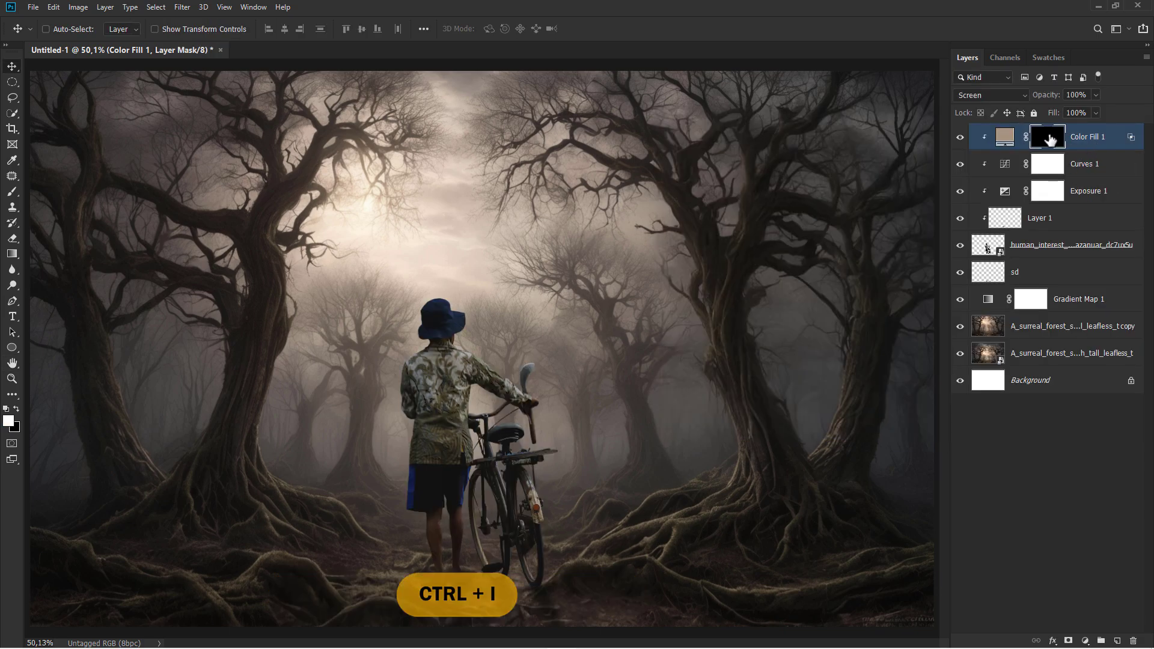
click(12, 191)
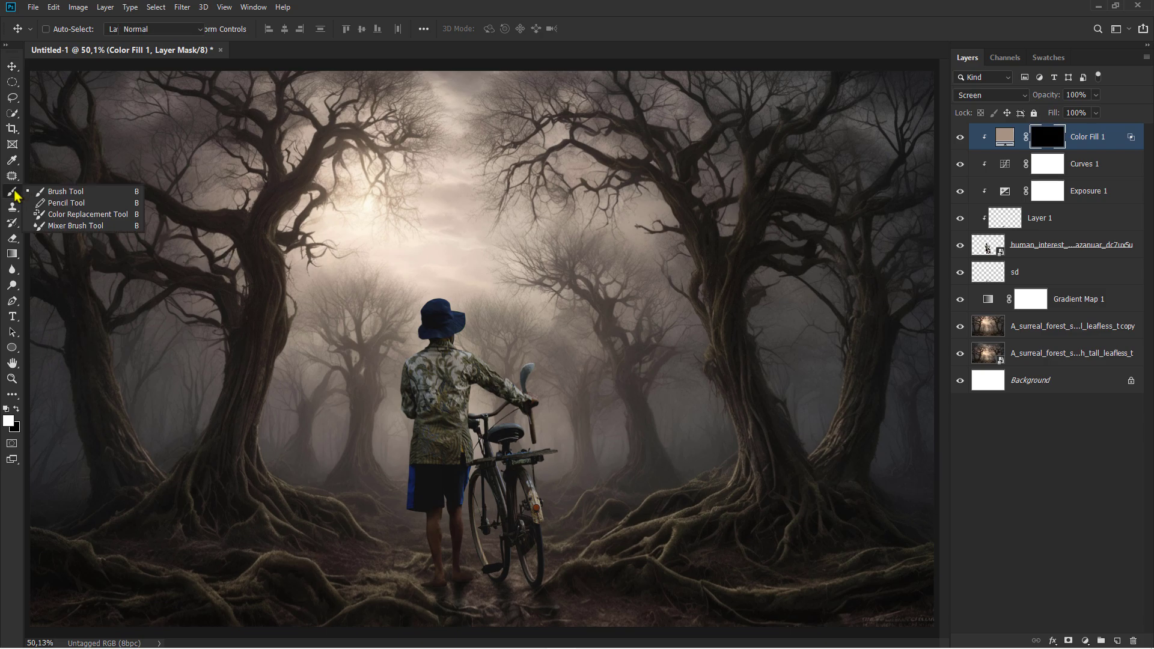
click(50, 195)
click(364, 29)
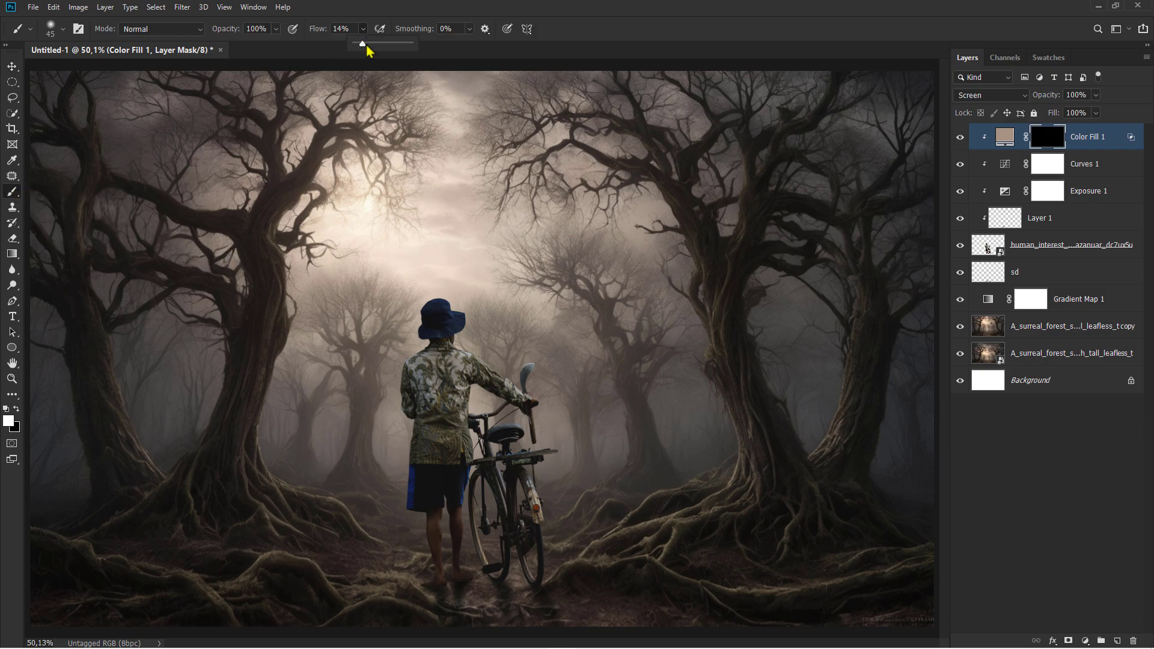
click(585, 35)
Paint white on the fill mask with a 35 px soft brush to add rim light around the hat's edges
scroll(460, 309, up, 20)
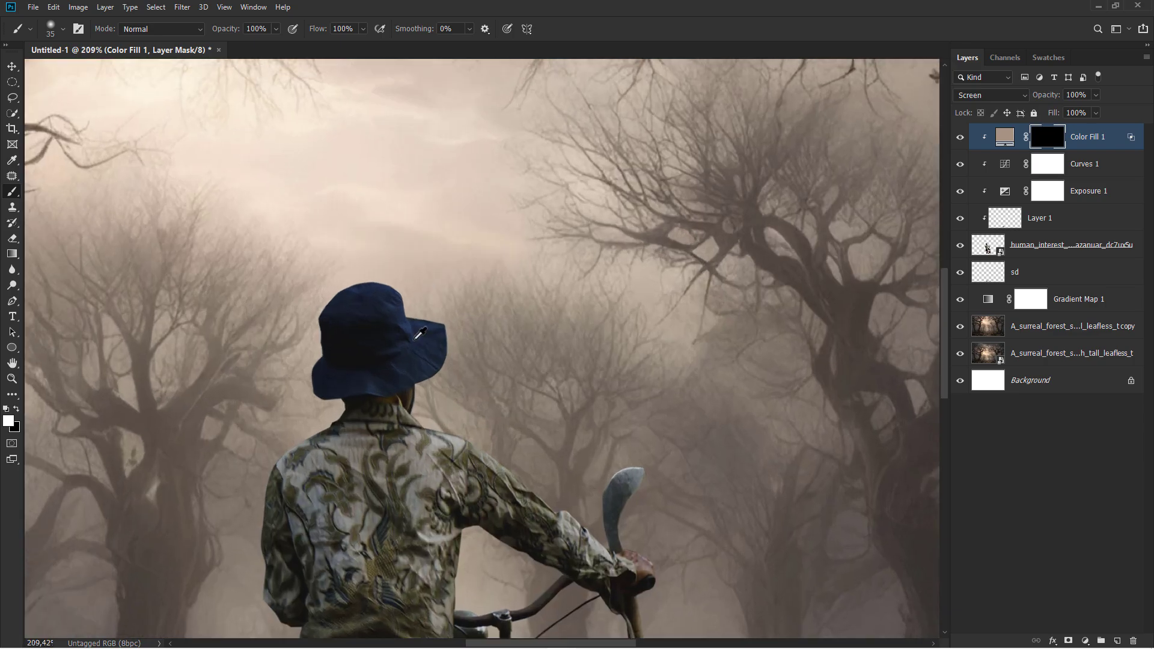
mouse_move(416, 322)
mouse_down()
mouse_move(400, 314)
mouse_move(554, 340)
mouse_up()
scroll(401, 314, up, 2)
scroll(400, 312, down, 2)
mouse_move(402, 301)
mouse_down()
mouse_move(383, 264)
mouse_move(322, 234)
mouse_move(285, 233)
mouse_move(215, 263)
mouse_move(185, 316)
mouse_move(187, 413)
mouse_move(169, 499)
mouse_up()
drag(406, 490, 285, 270)
scroll(330, 310, down, 2)
Paint rim light on the mask along the right shoulder, outstretched sleeve and curved blade with a soft brush of about 16 px
alt+right_click(330, 312)
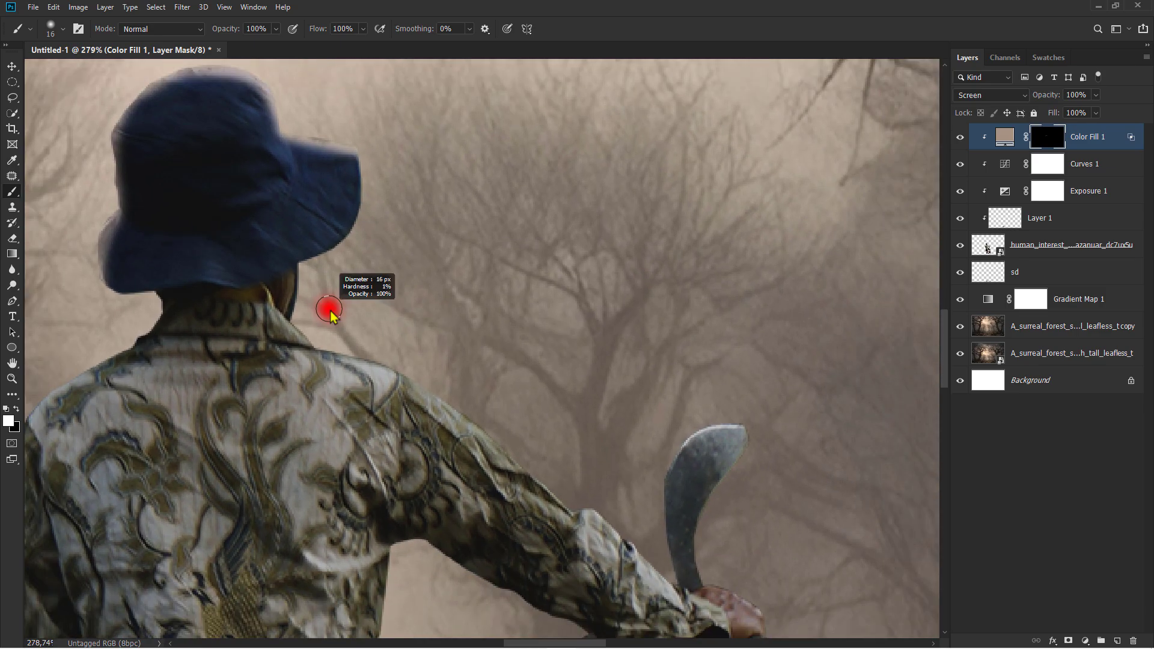
mouse_move(305, 328)
mouse_down()
mouse_move(322, 344)
mouse_move(465, 396)
mouse_up()
drag(479, 402, 332, 259)
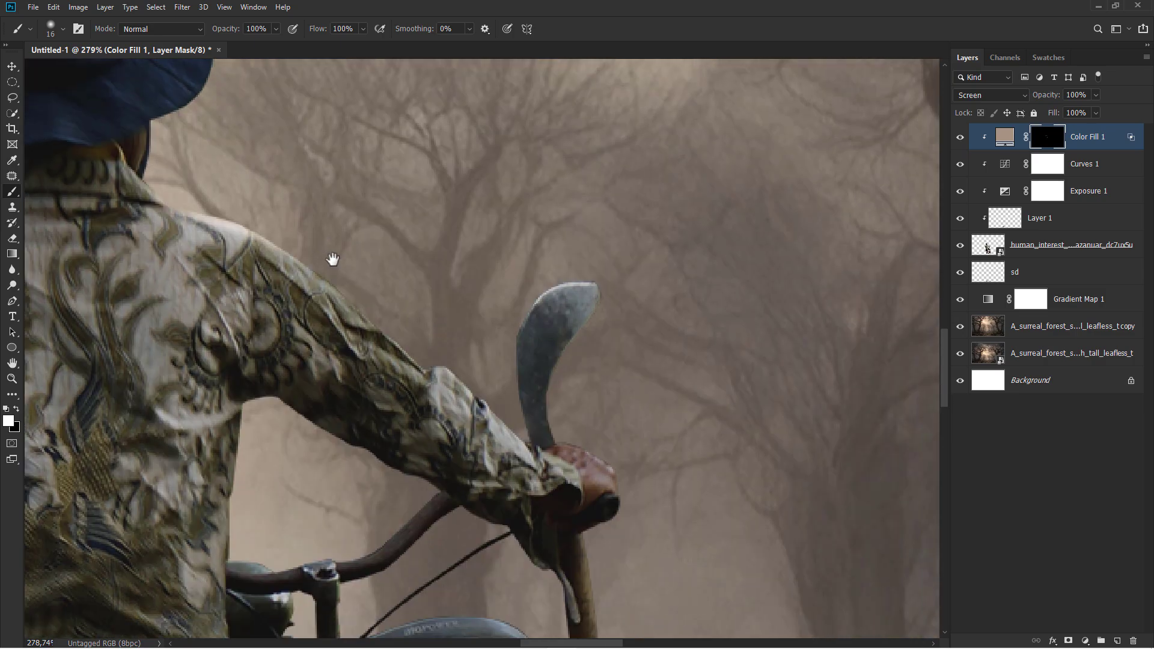
alt+right_click(281, 225)
mouse_move(283, 225)
mouse_down()
mouse_move(306, 262)
mouse_move(417, 355)
mouse_move(492, 394)
mouse_move(523, 436)
mouse_move(513, 346)
mouse_move(526, 316)
mouse_move(564, 283)
mouse_move(624, 280)
mouse_up()
alt+right_click(512, 424)
scroll(441, 443, down, 1)
scroll(440, 443, up, 3)
Paint fine rim light on the handlebar, saddle top and blade's wooden handle with a 10 to 12 px brush
alt+right_click(440, 447)
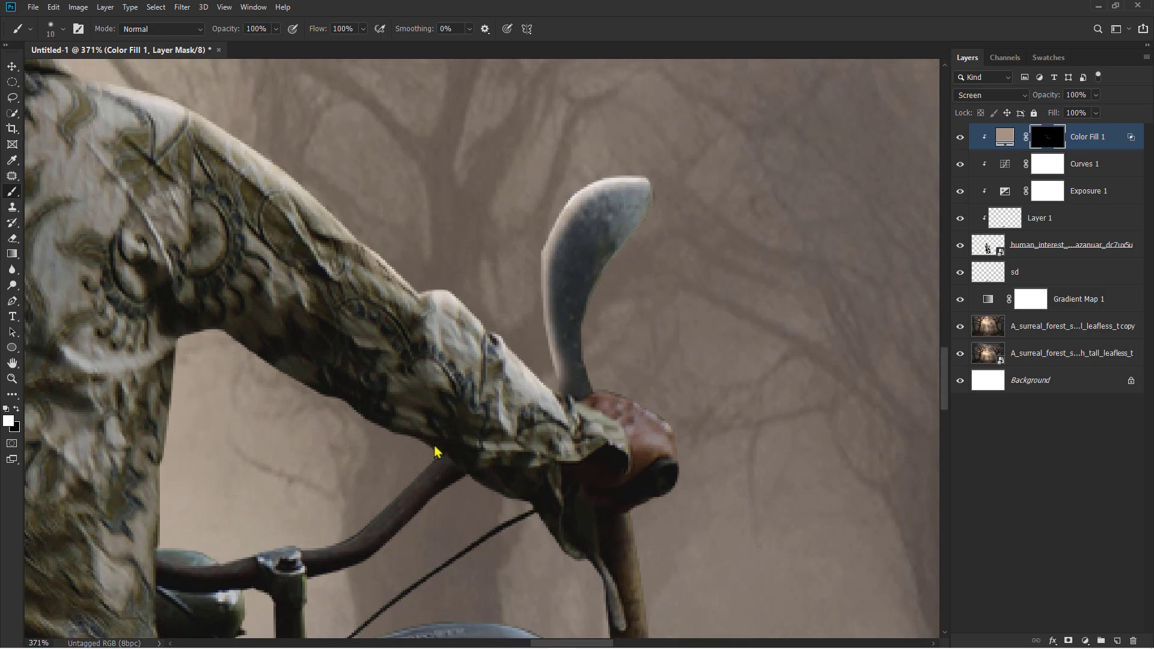
mouse_move(438, 450)
mouse_down()
mouse_move(518, 340)
mouse_move(423, 436)
mouse_move(310, 456)
mouse_move(234, 441)
mouse_up()
scroll(234, 442, down, 2)
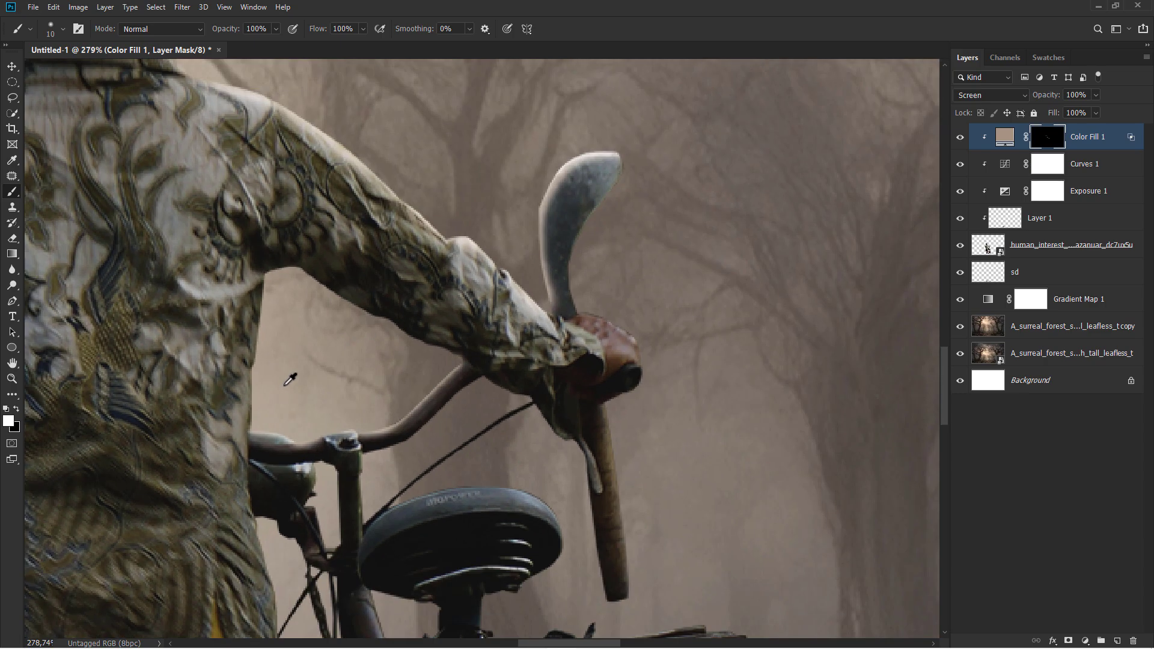
alt+right_click(295, 356)
scroll(438, 471, up, 2)
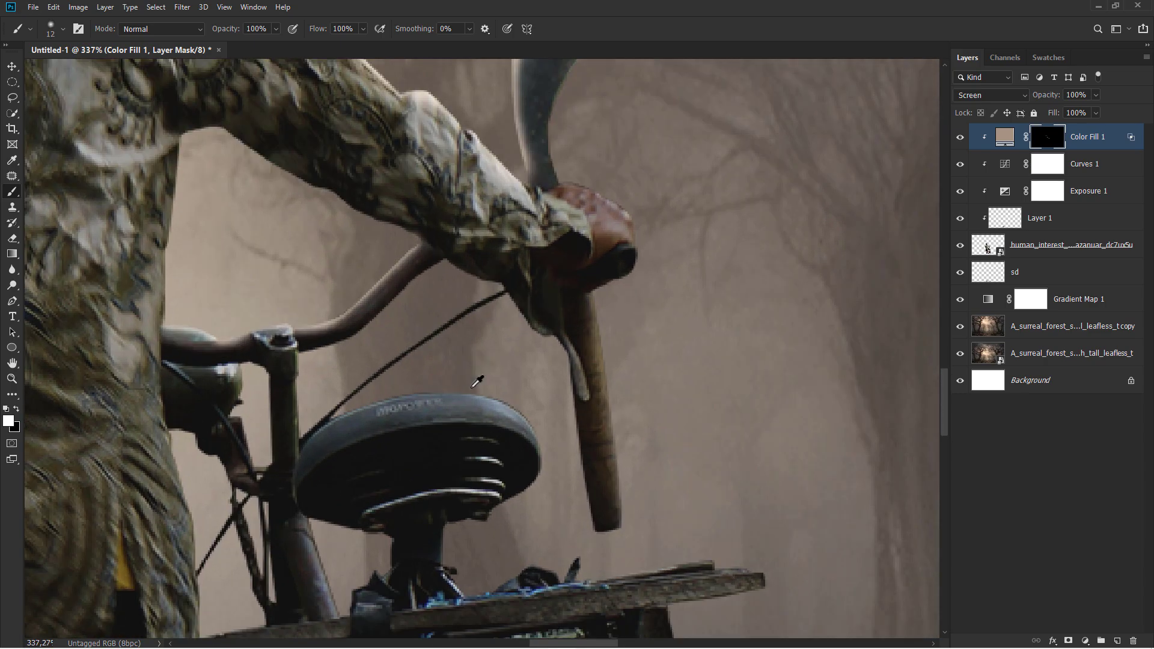
mouse_move(531, 413)
mouse_down()
mouse_move(499, 396)
mouse_move(418, 390)
mouse_move(357, 404)
mouse_move(303, 437)
mouse_up()
drag(557, 345, 592, 522)
Enlarge the brush to 17 px and paint rim light on the hand gripping the blade's handle
key(bracketright)
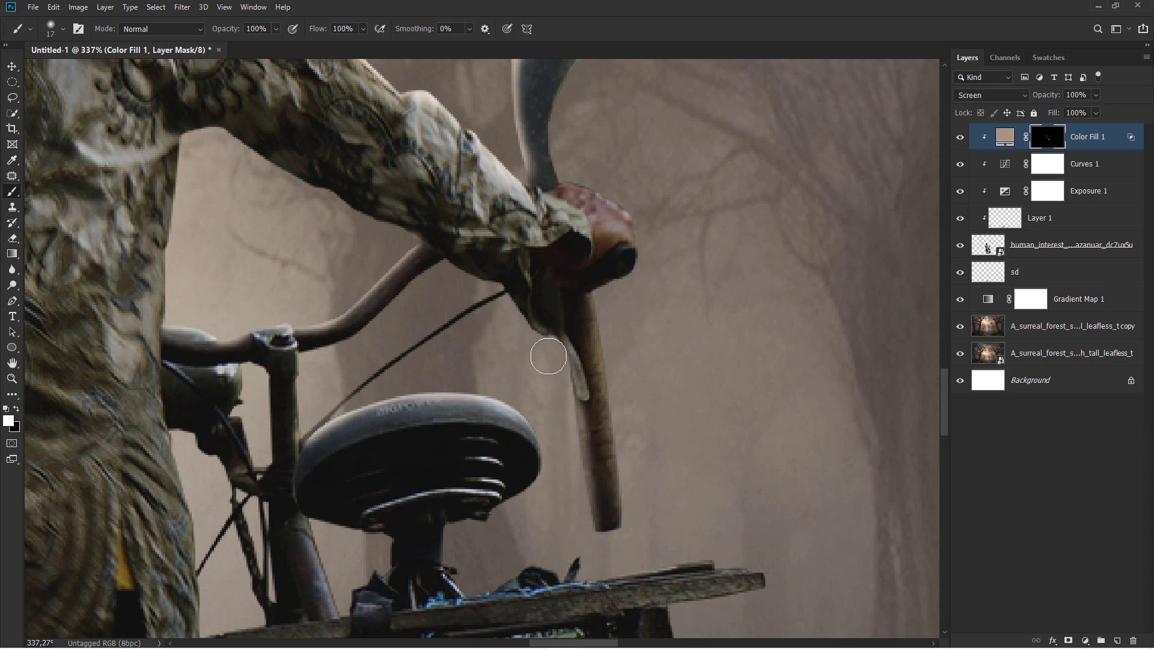
drag(481, 291, 510, 472)
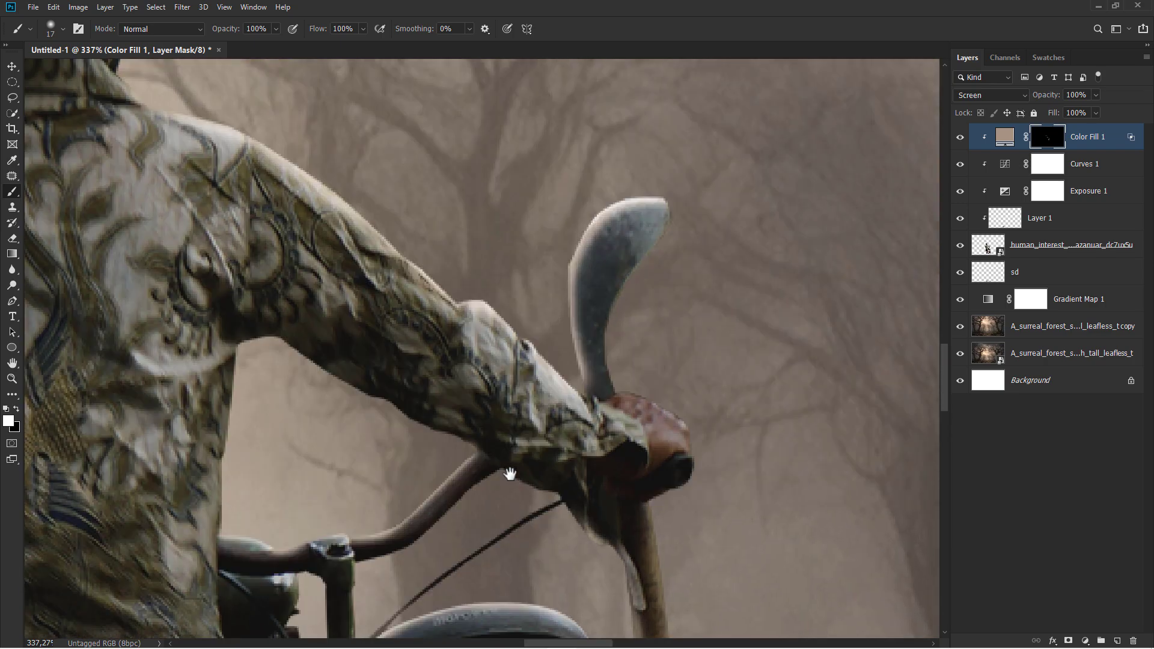
drag(629, 381, 697, 440)
Paint rim light on the mask along the shirt's left shoulder and sleeve with a brush of about 20 px
mouse_move(303, 491)
mouse_down()
mouse_move(320, 462)
mouse_move(659, 196)
mouse_up()
drag(361, 292, 522, 590)
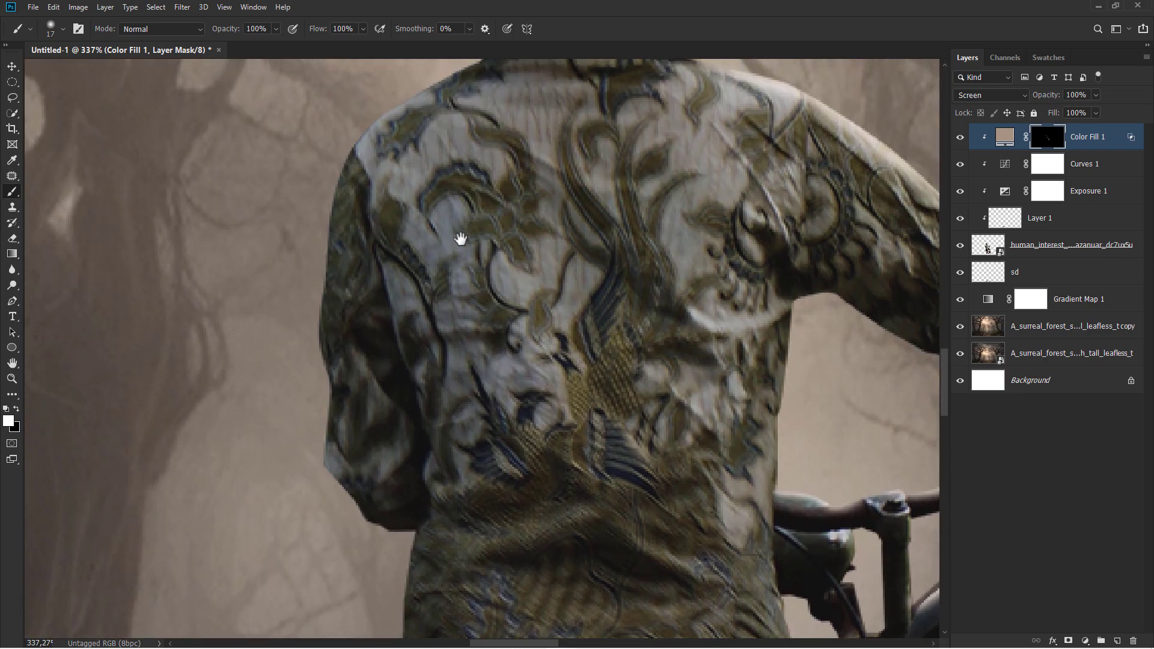
drag(461, 240, 426, 478)
mouse_move(430, 305)
mouse_down()
mouse_move(409, 332)
mouse_move(352, 365)
mouse_up()
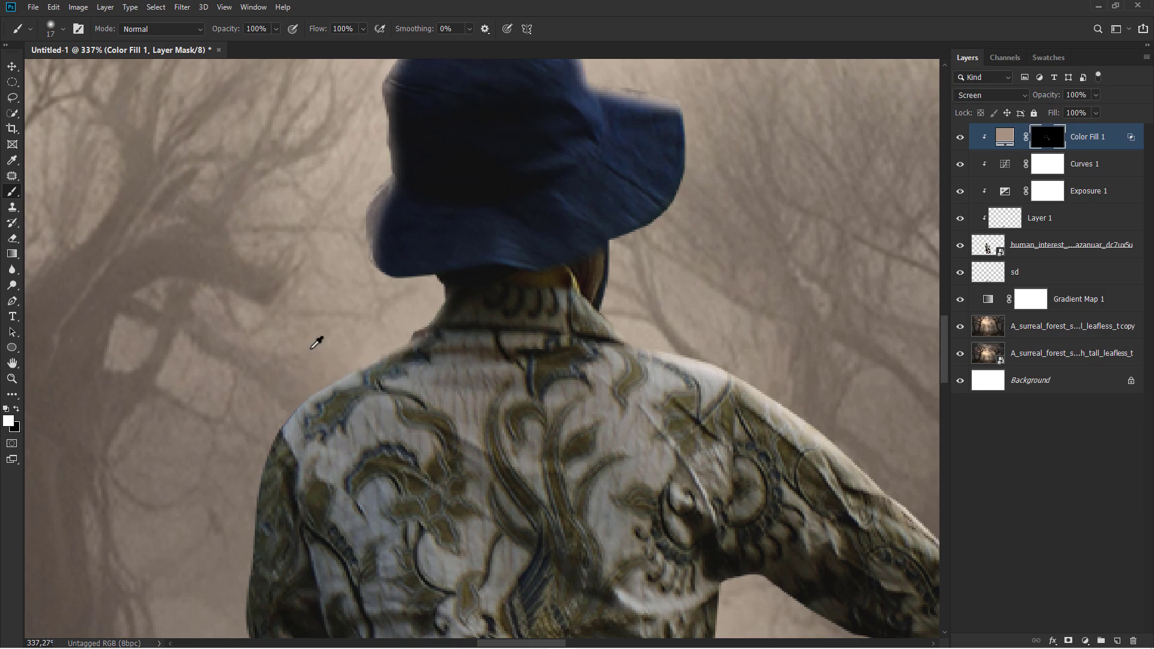
scroll(321, 338, down, 3)
key(bracketright)
key(bracketright)
key(bracketright)
drag(272, 402, 311, 195)
key(bracketleft)
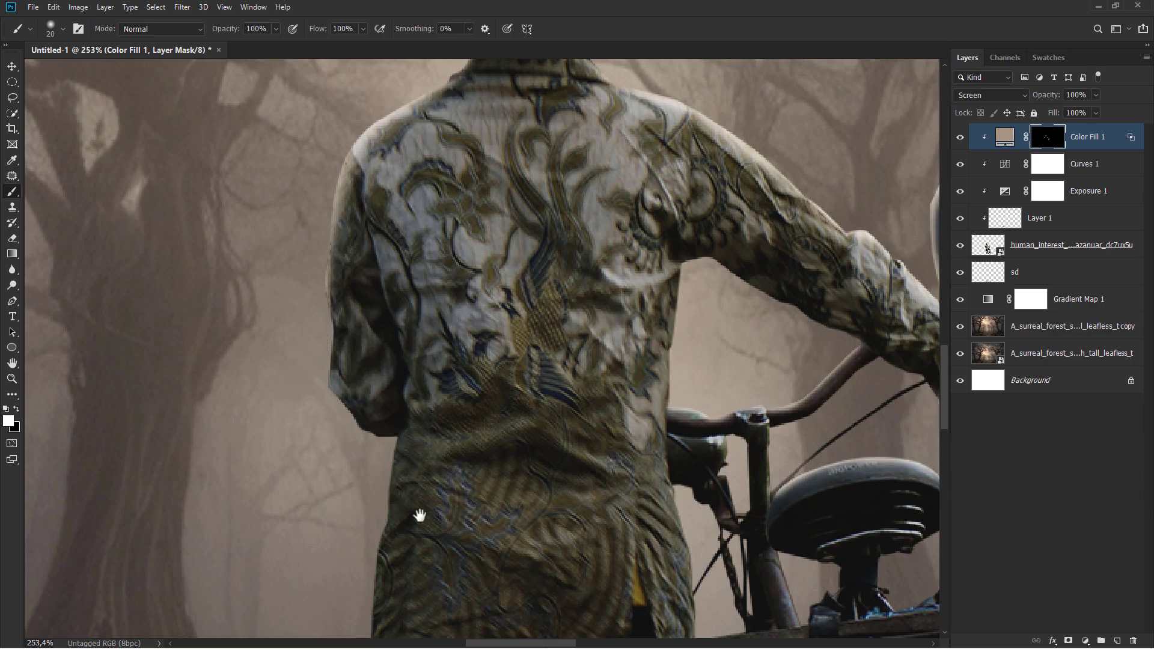
Paint rim light along the shirt's lower left edge and right side with a 20 px brush
drag(418, 516, 388, 254)
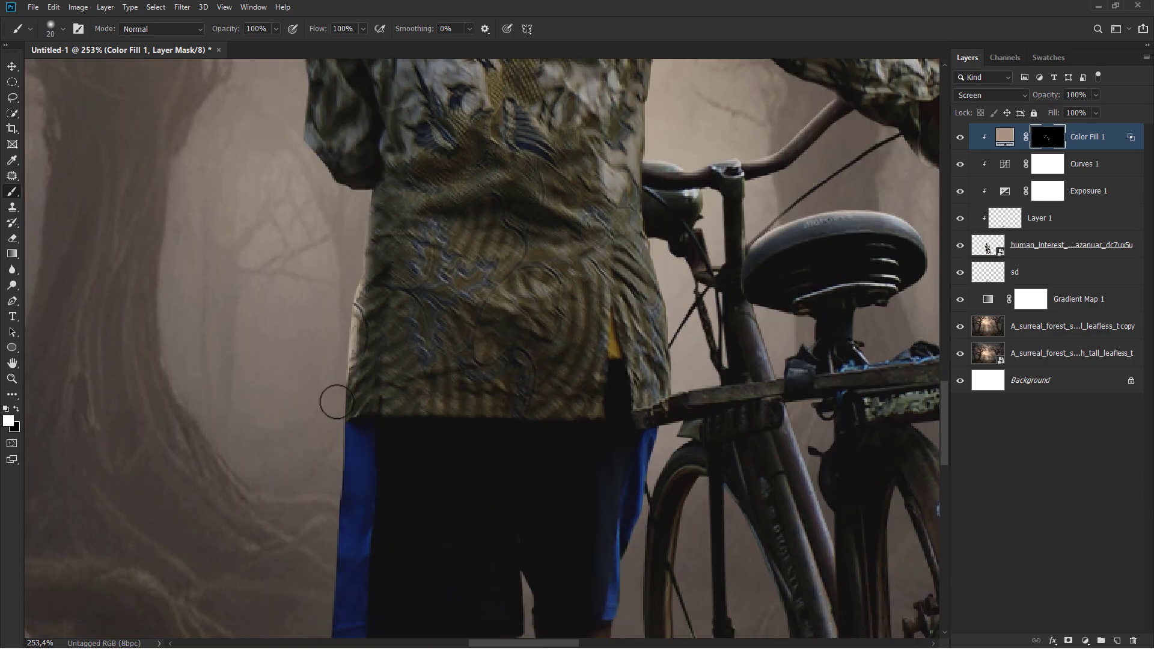
scroll(328, 415, down, 10)
scroll(496, 186, up, 9)
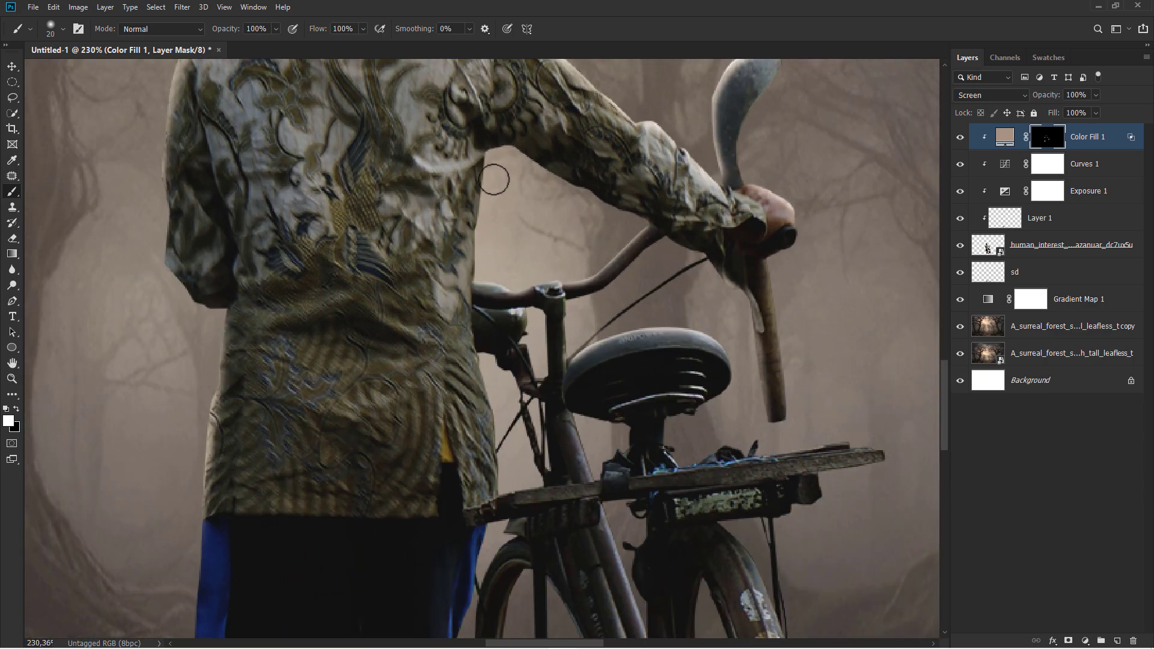
drag(483, 205, 480, 281)
drag(487, 364, 429, 250)
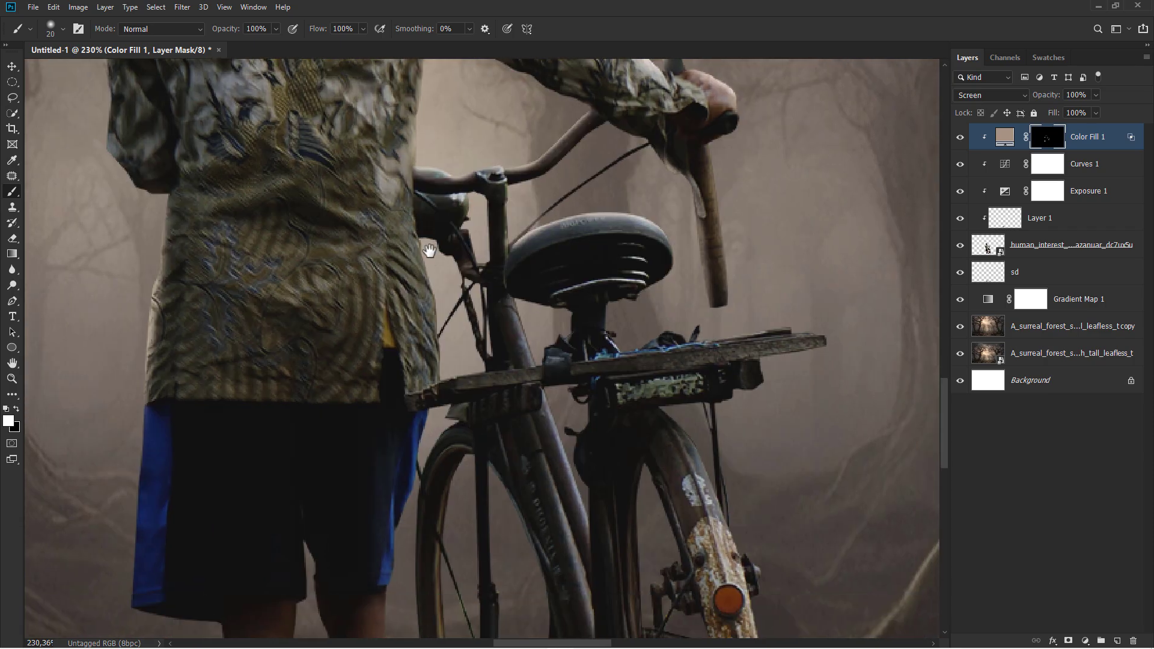
Compare the whole image with and without Color Fill 1, select that layer's fill and activate the Move tool
scroll(440, 268, down, 4)
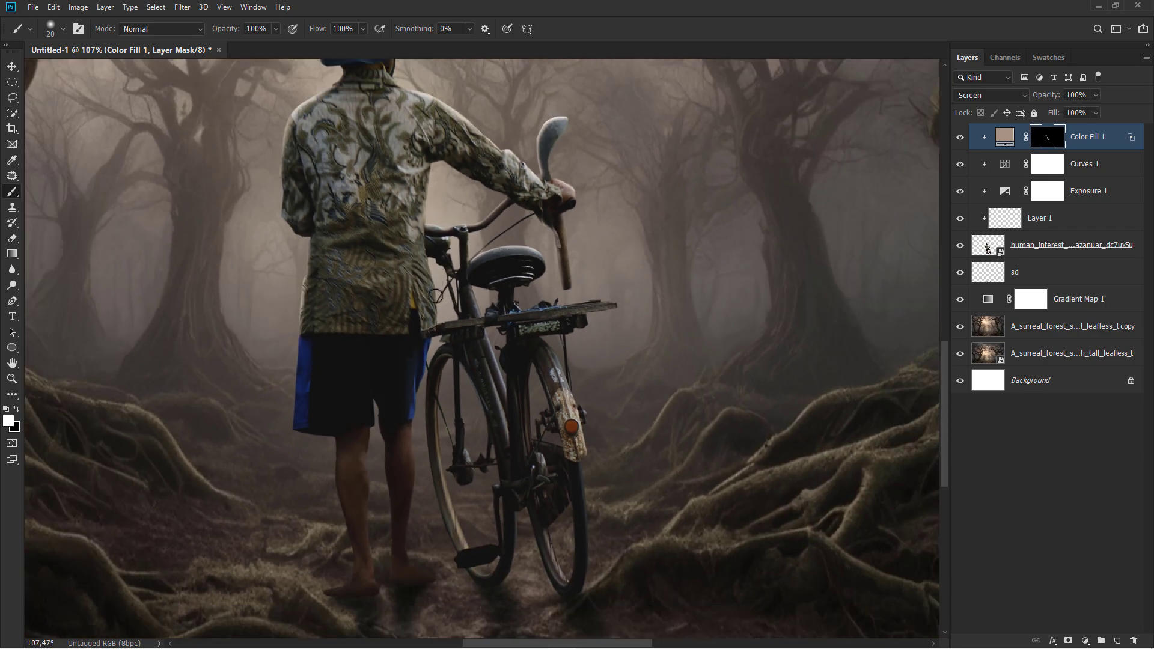
scroll(435, 295, down, 2)
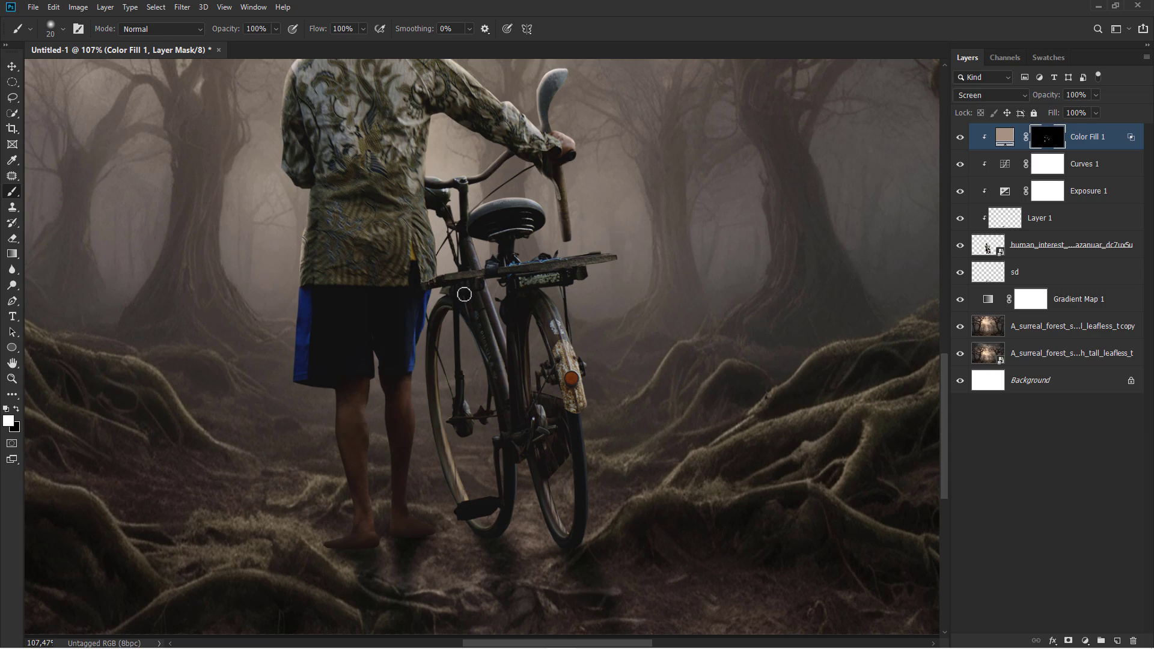
scroll(464, 294, down, 3)
click(961, 137)
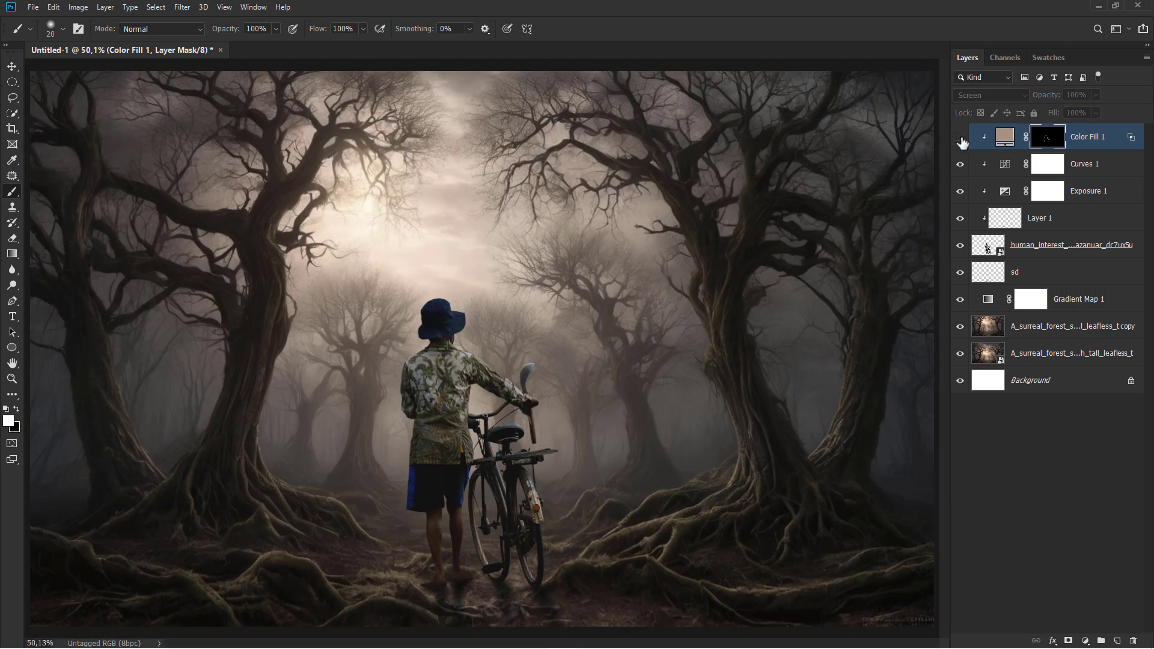
click(960, 137)
click(1084, 142)
key(v)
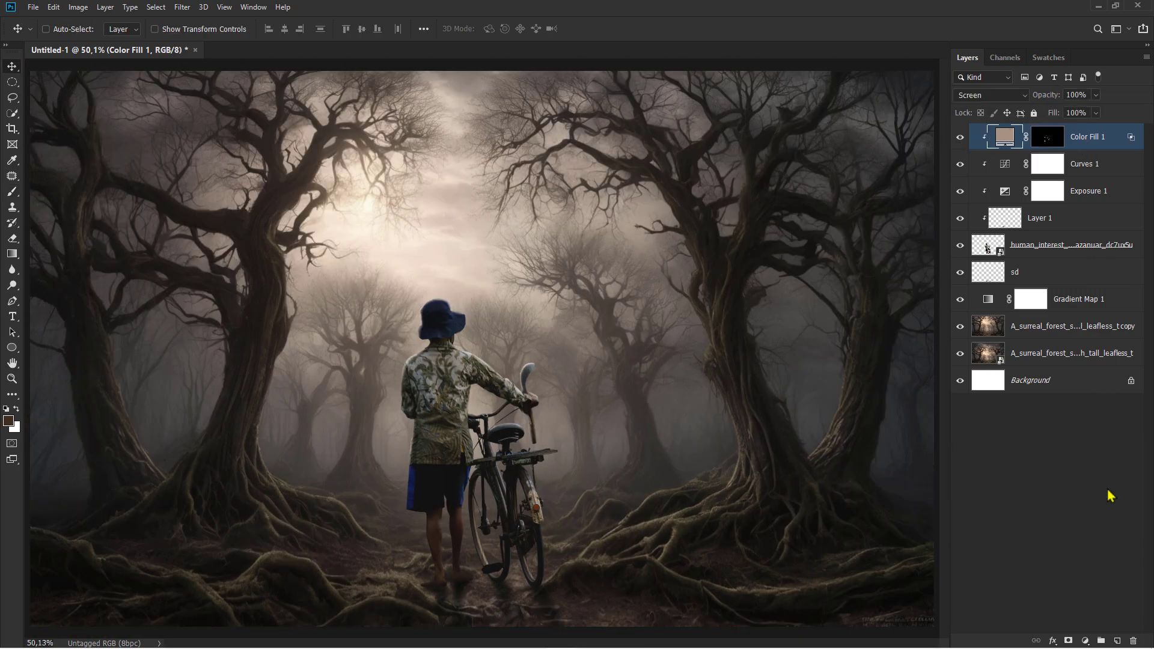
Add a Selective Color adjustment clipped above Color Fill 1, set Neutrals to Cyan -7 and Black +10, and compare before and after
click(1085, 640)
click(1075, 634)
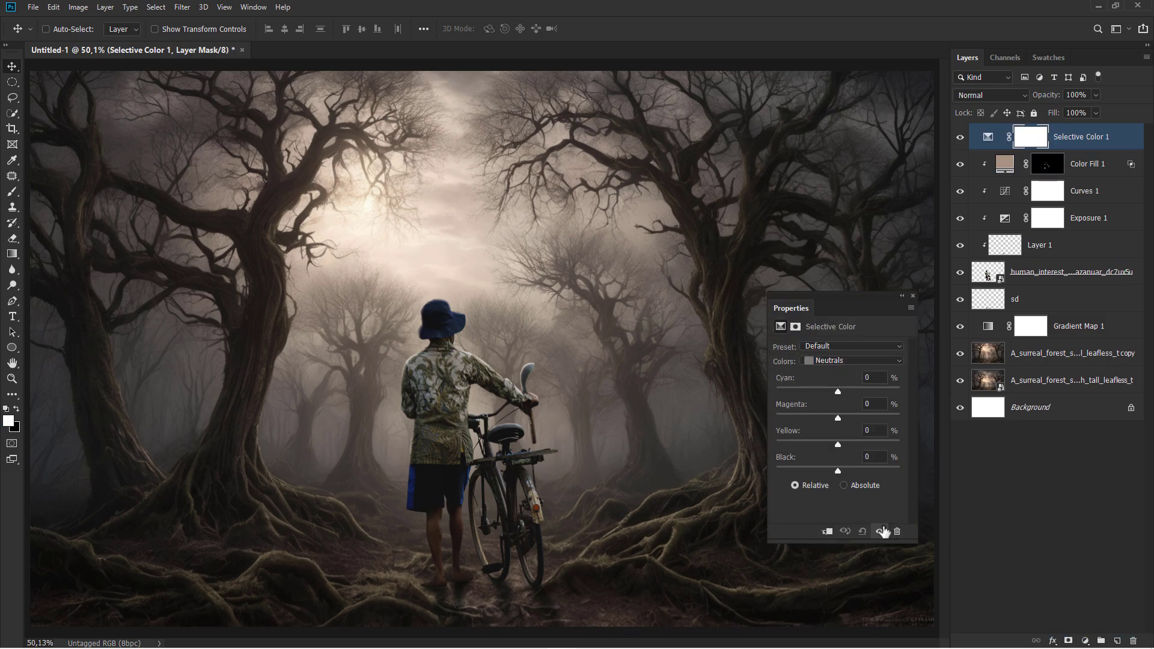
click(826, 532)
click(849, 361)
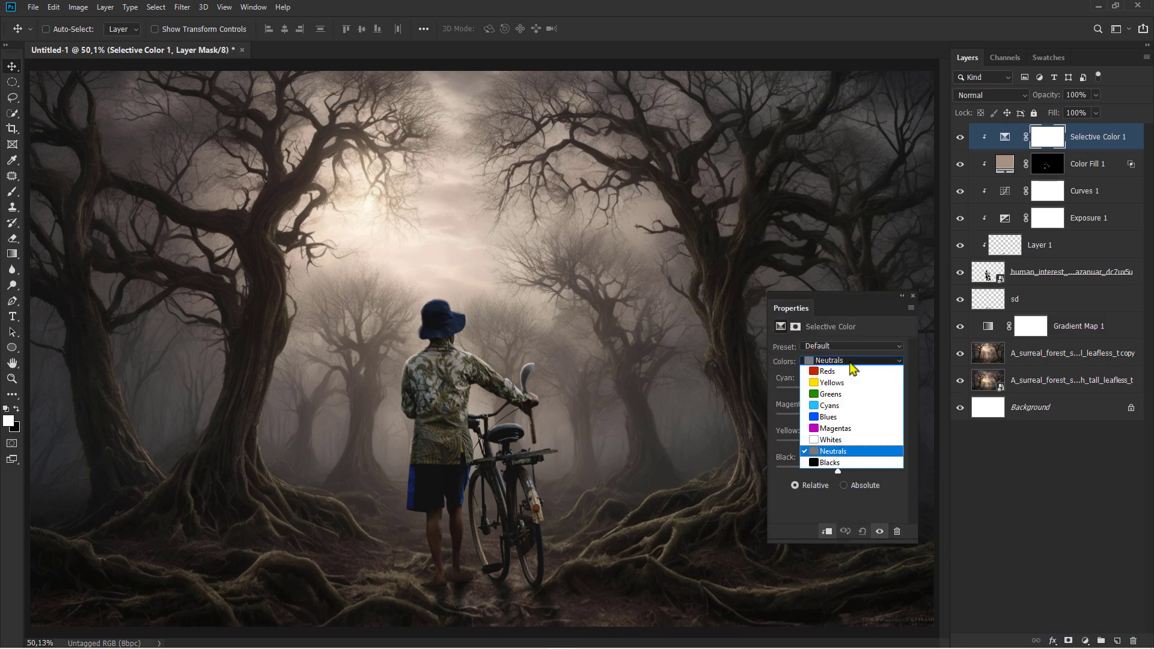
click(849, 363)
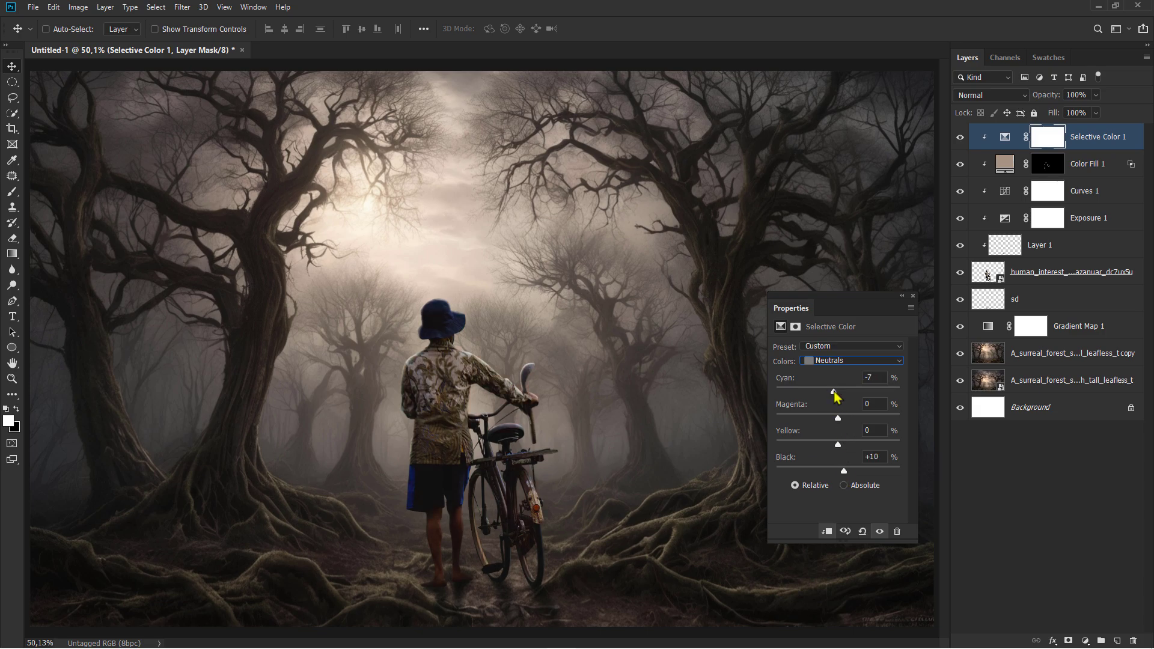
click(959, 137)
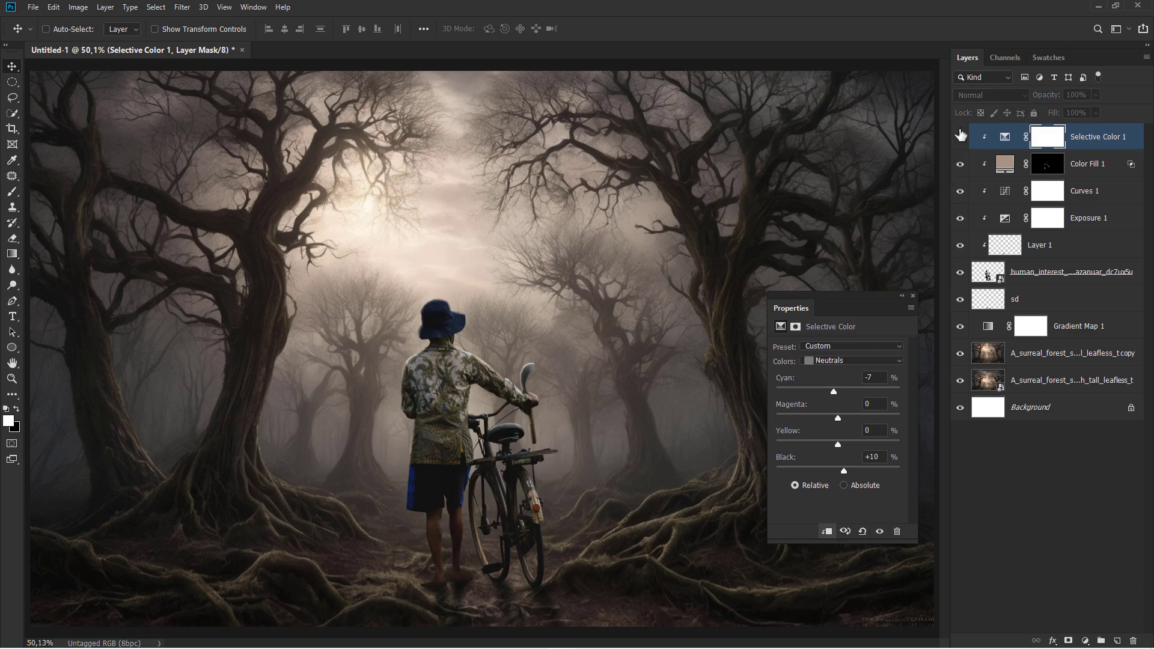
click(960, 136)
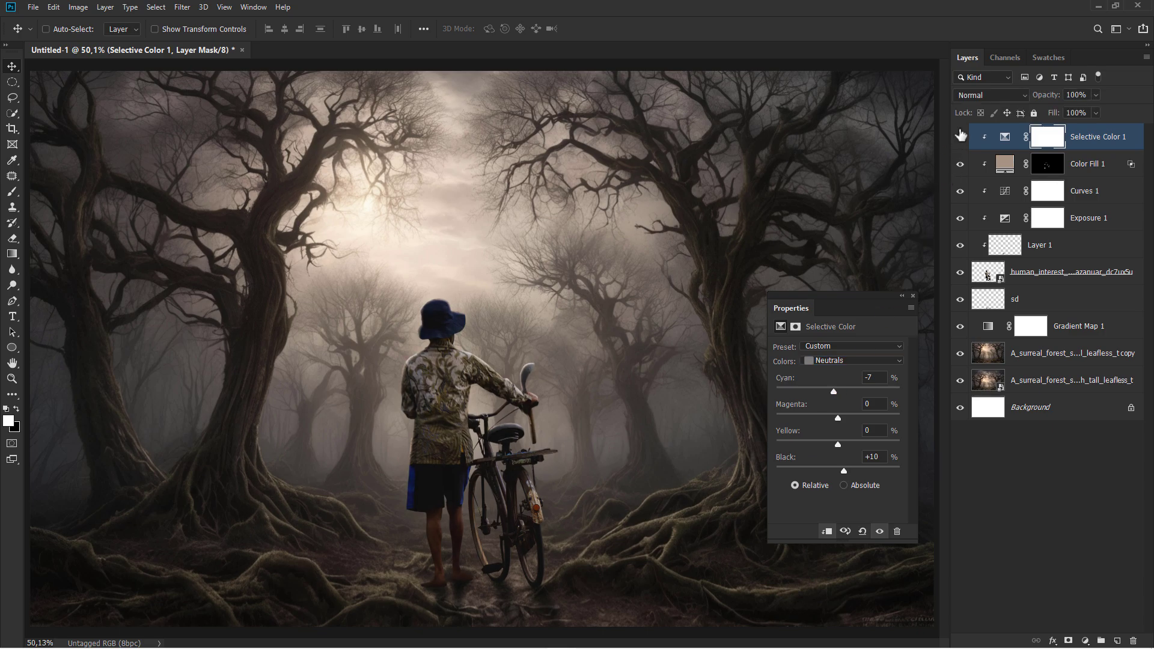
Compare the image with and without Selective Color 1 and make its adjustment active instead of its mask
click(908, 295)
click(960, 137)
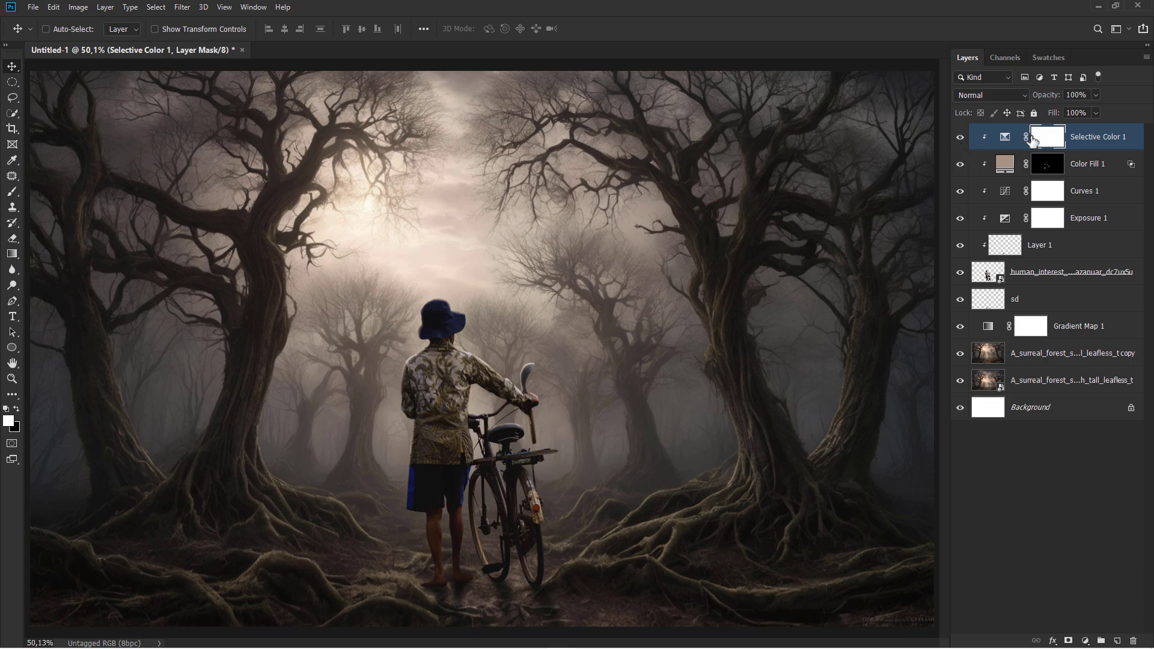
click(1096, 140)
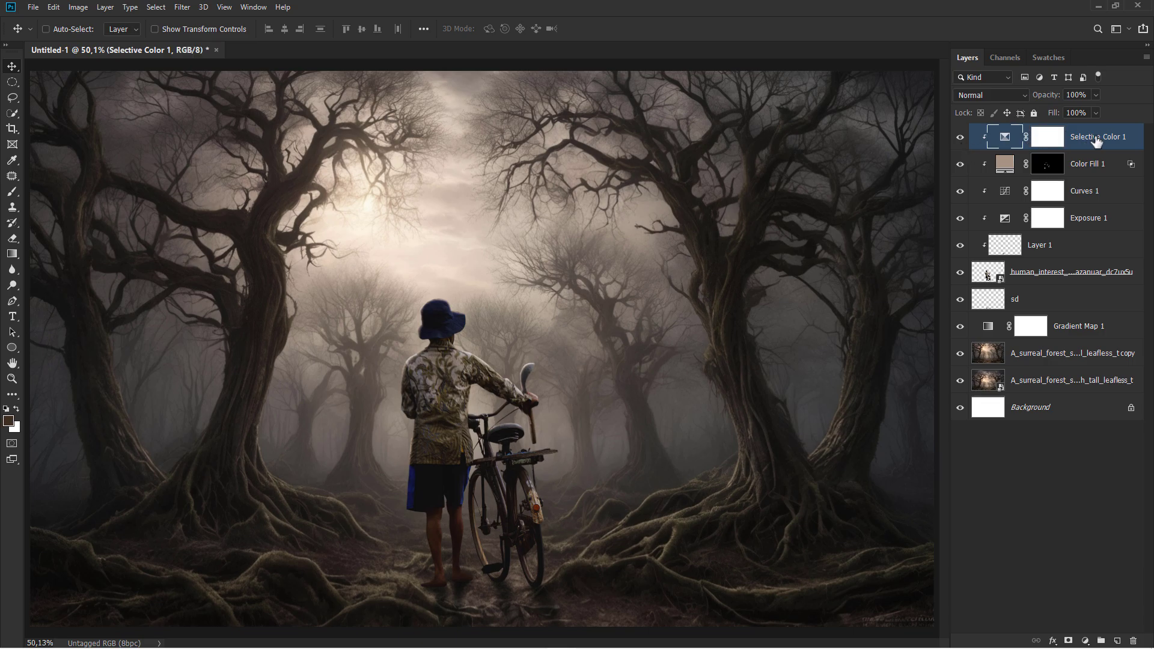
Add a Gradient Map adjustment directly above Gradient Map 1 and set its blend mode to Color Burn
click(1076, 329)
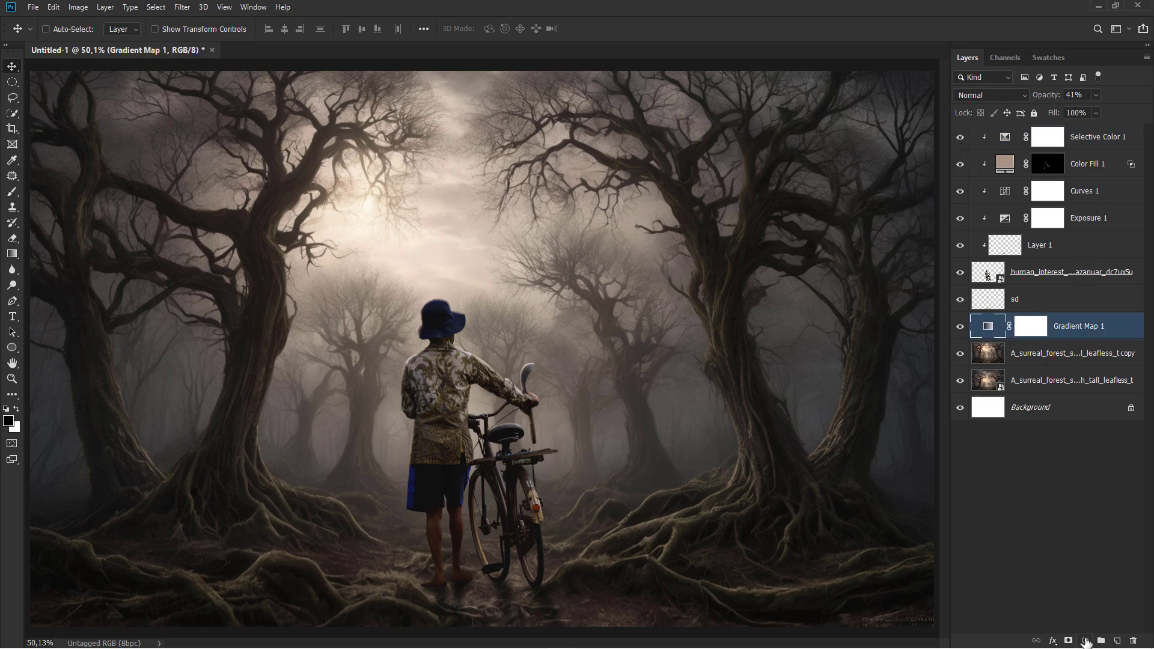
click(1085, 640)
click(1085, 623)
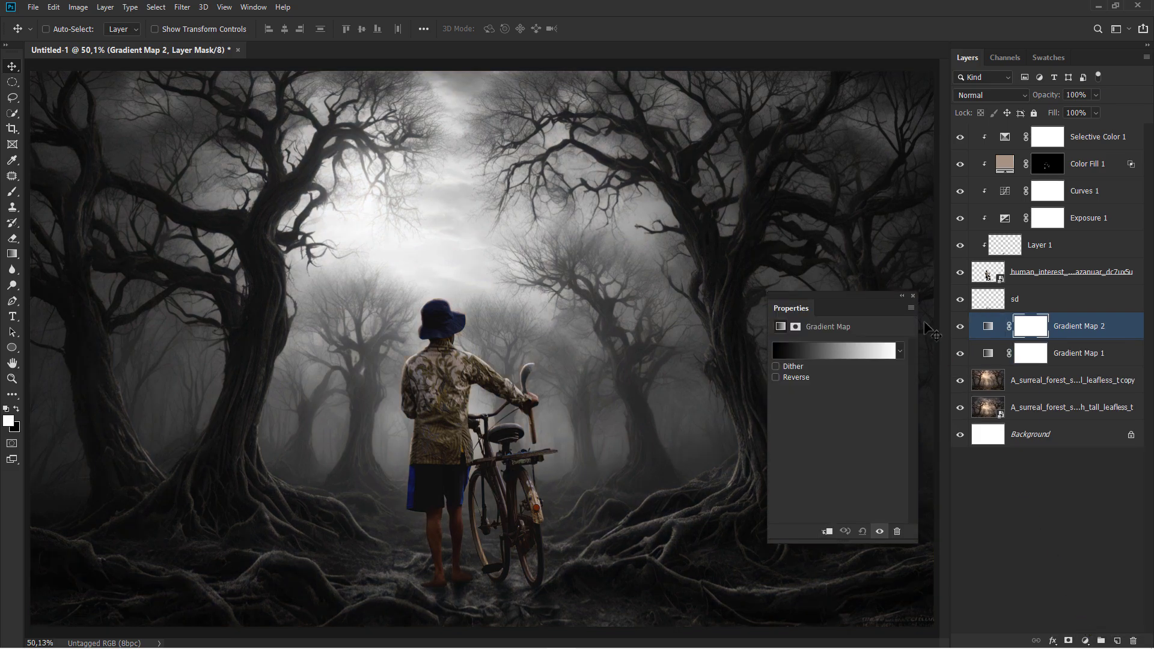
click(913, 297)
click(982, 96)
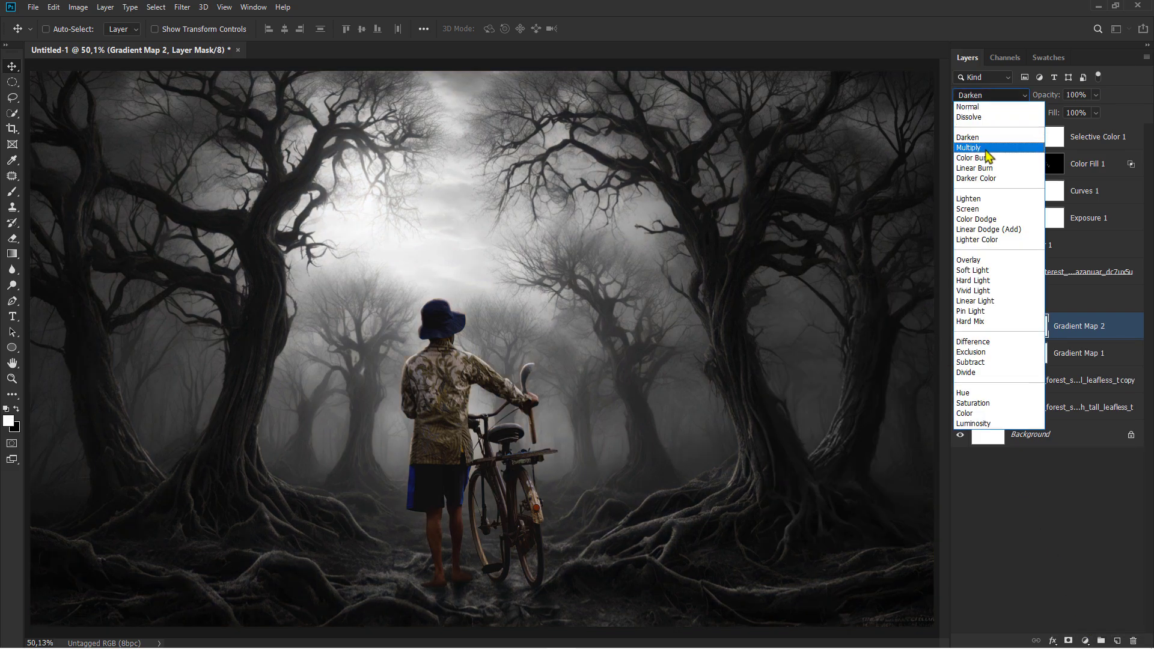
click(986, 157)
Split Gradient Map 2's Blend If black sliders to 0/255 on This Layer and 0/109 on Underlying Layer, and compare before and after
right_click(1067, 313)
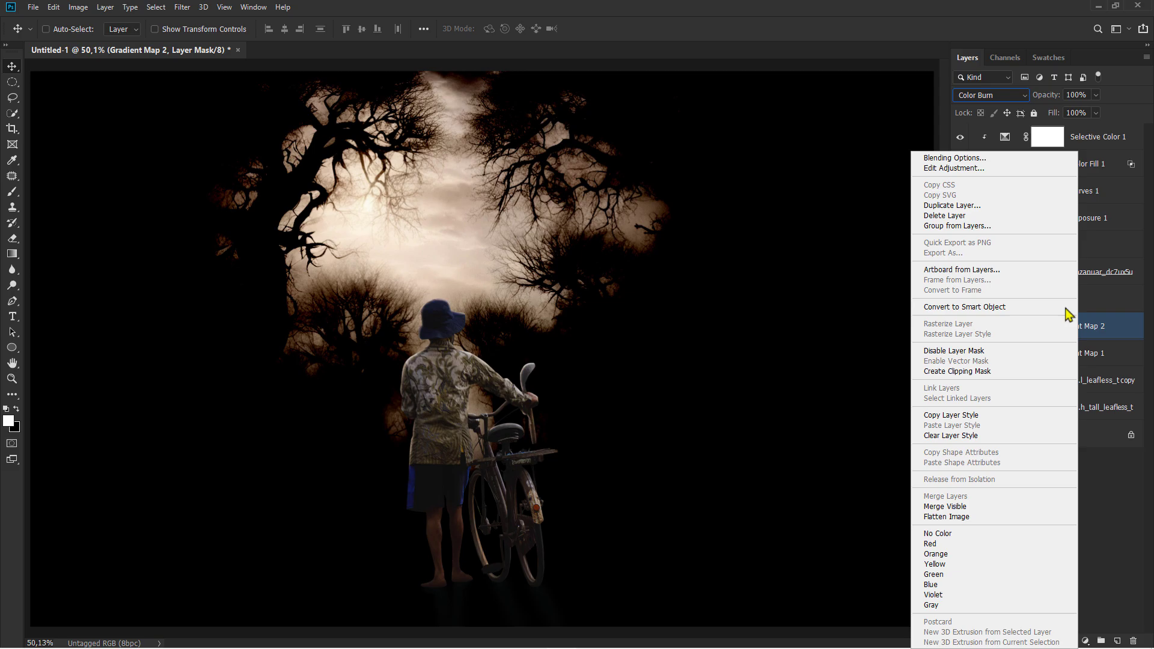
click(979, 158)
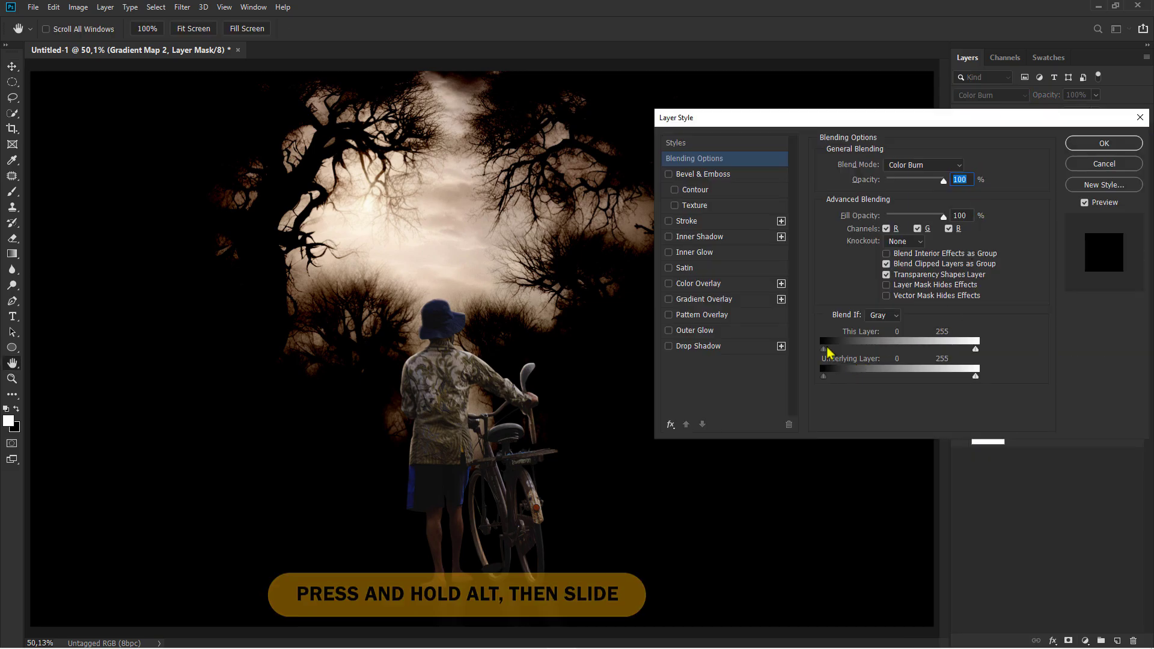
drag(827, 353, 1015, 349)
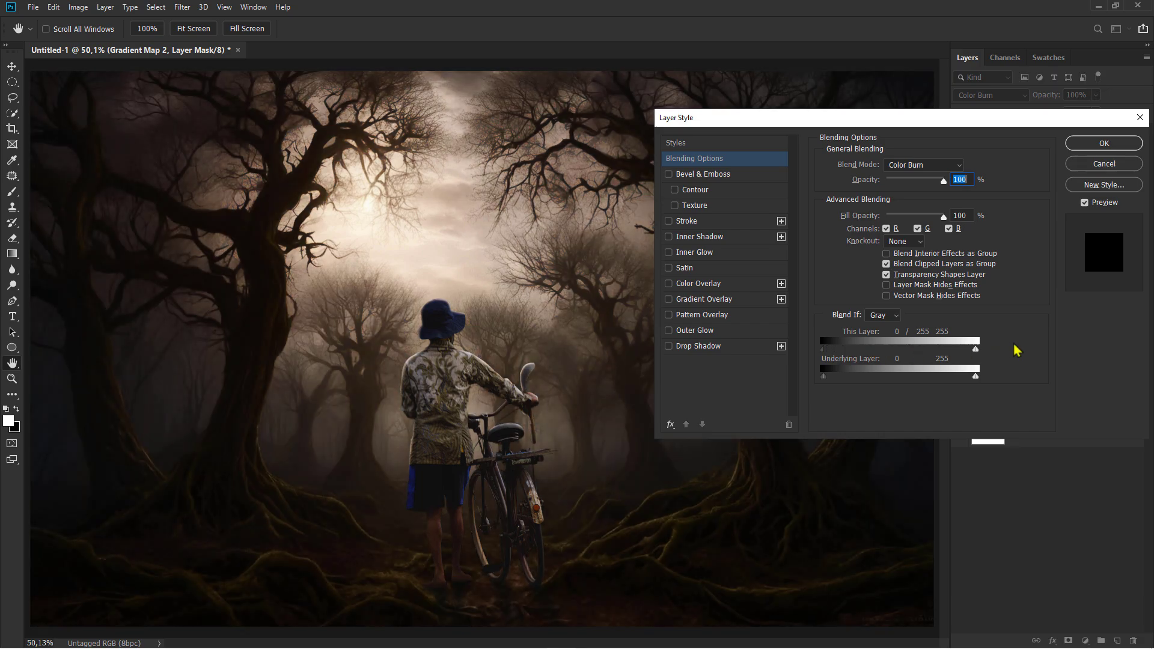
drag(858, 383, 873, 384)
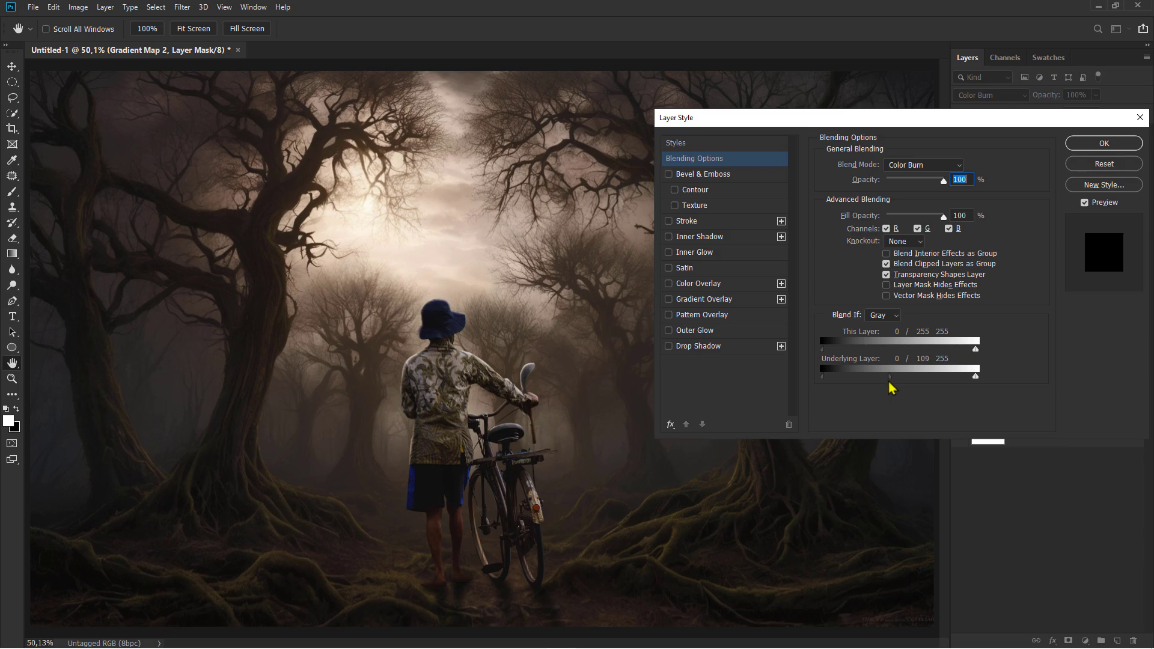
click(1104, 144)
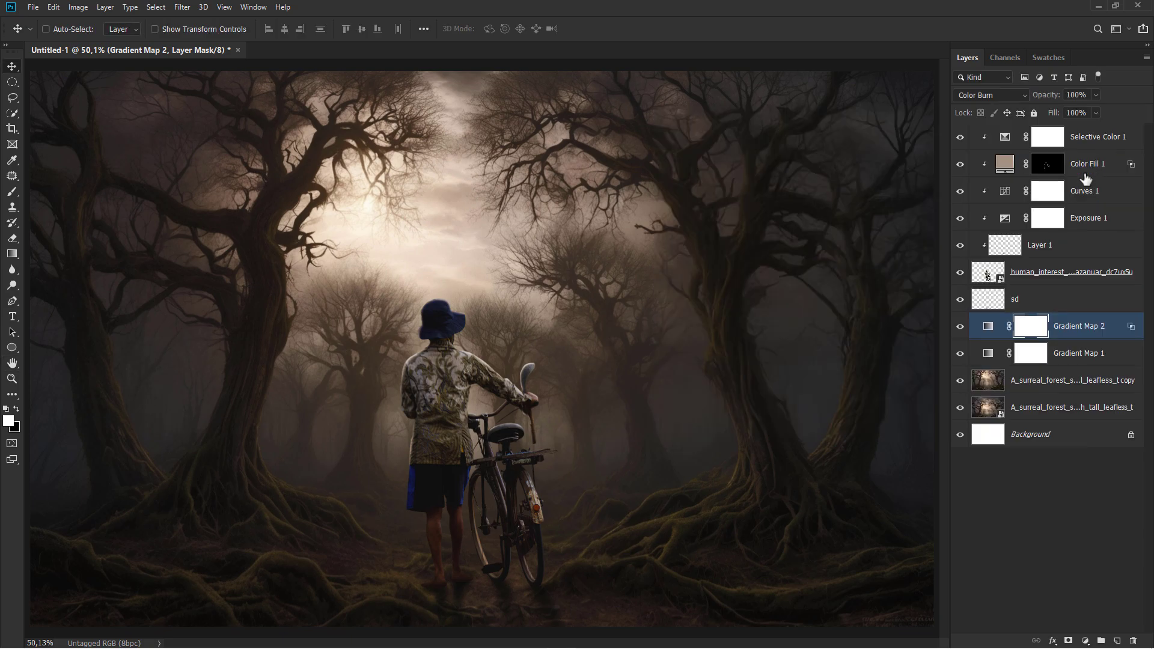
click(964, 330)
click(965, 329)
Add a Channel Mixer above Gradient Map 2 and set its Red output channel to Red +70, Green +89 and Blue -62
key(ctrl+2)
click(1085, 641)
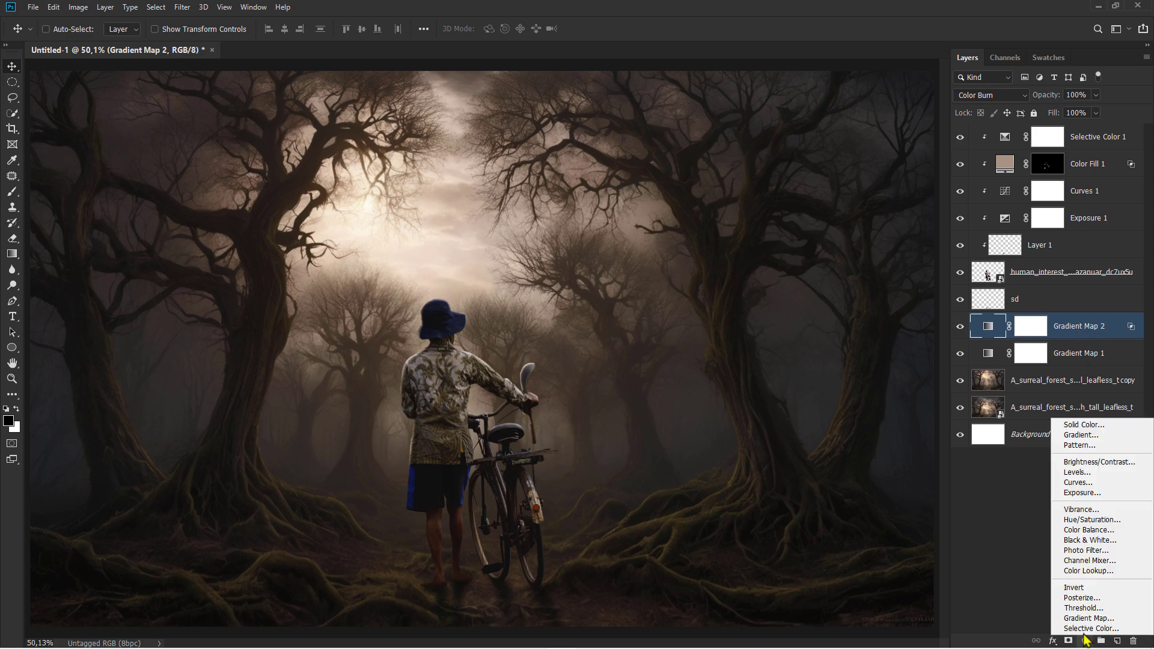
click(1088, 561)
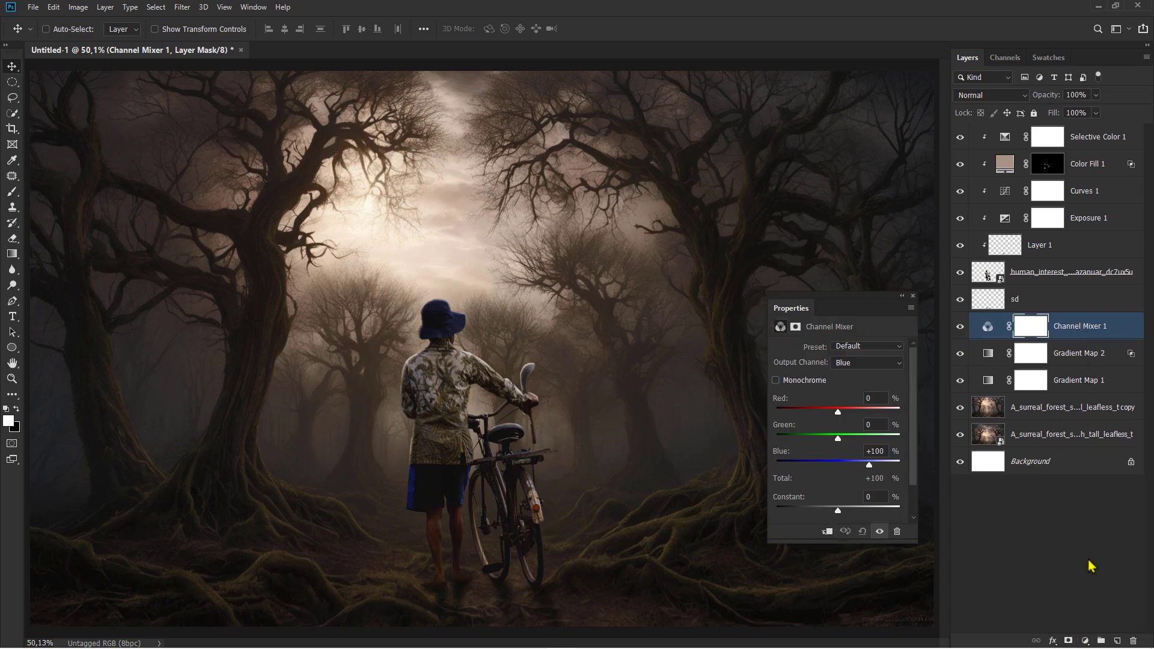
click(853, 363)
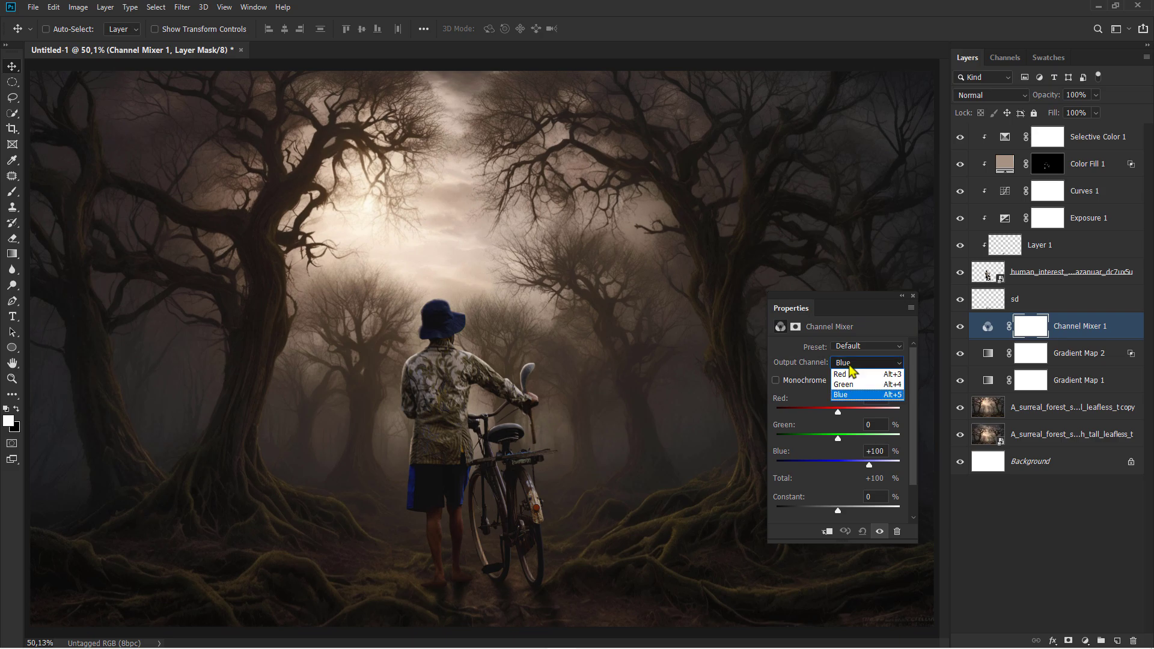
click(851, 368)
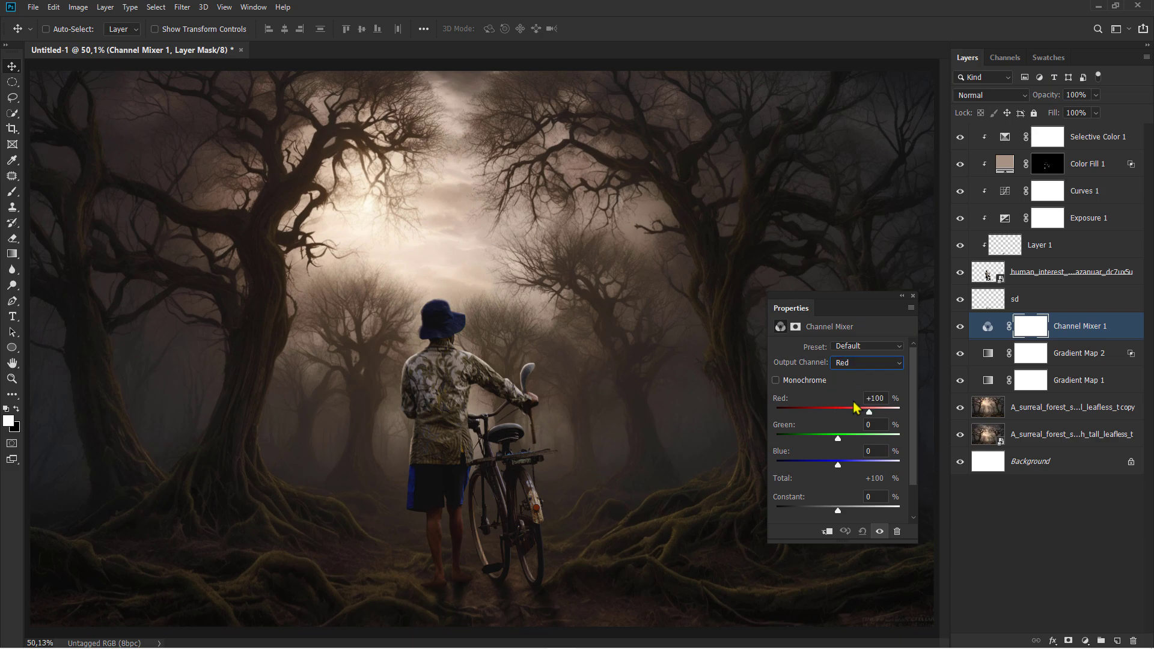
drag(855, 408, 855, 444)
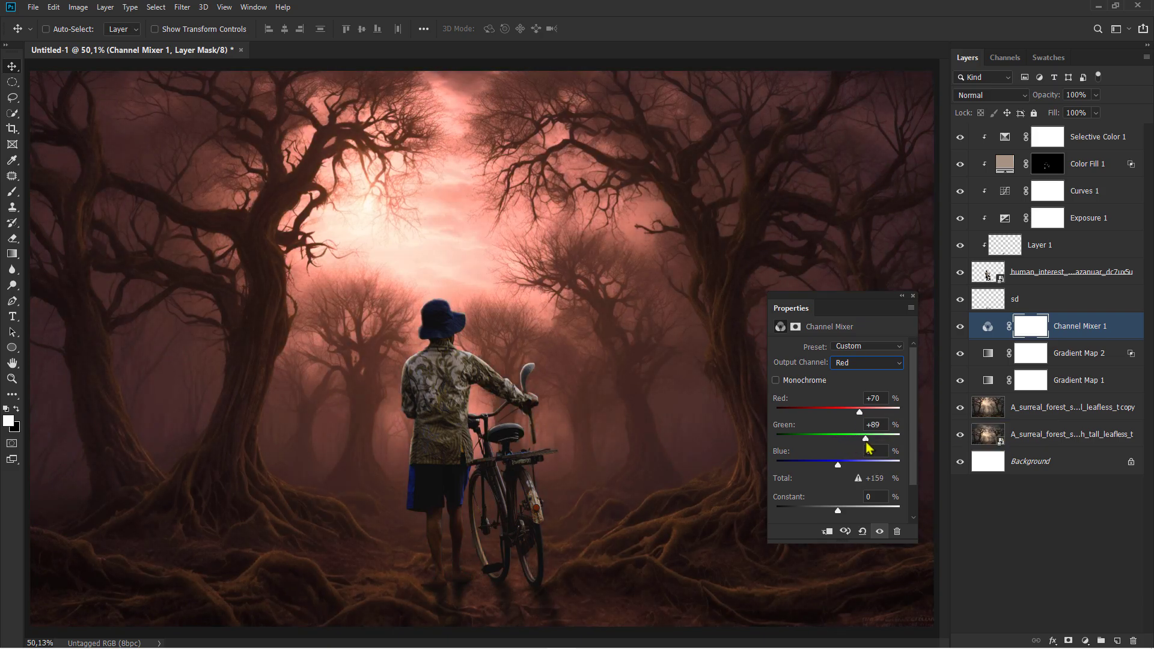
drag(828, 467, 822, 467)
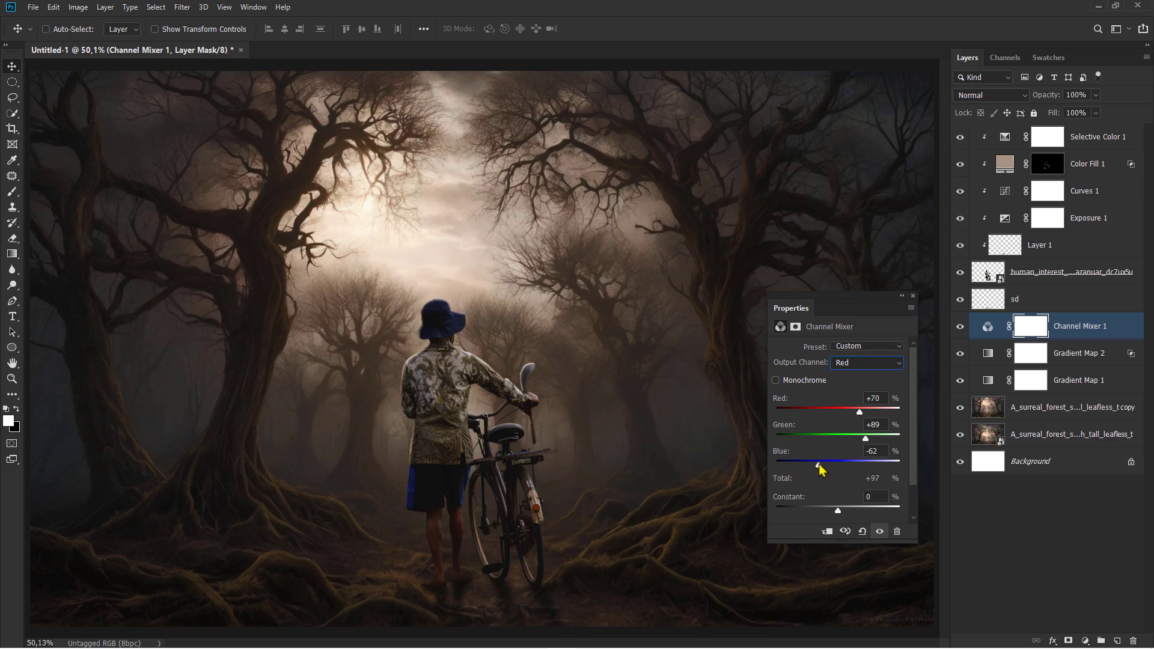
Set the Channel Mixer's Blue output channel to Green -74 and Blue +200, and compare before and after
click(868, 363)
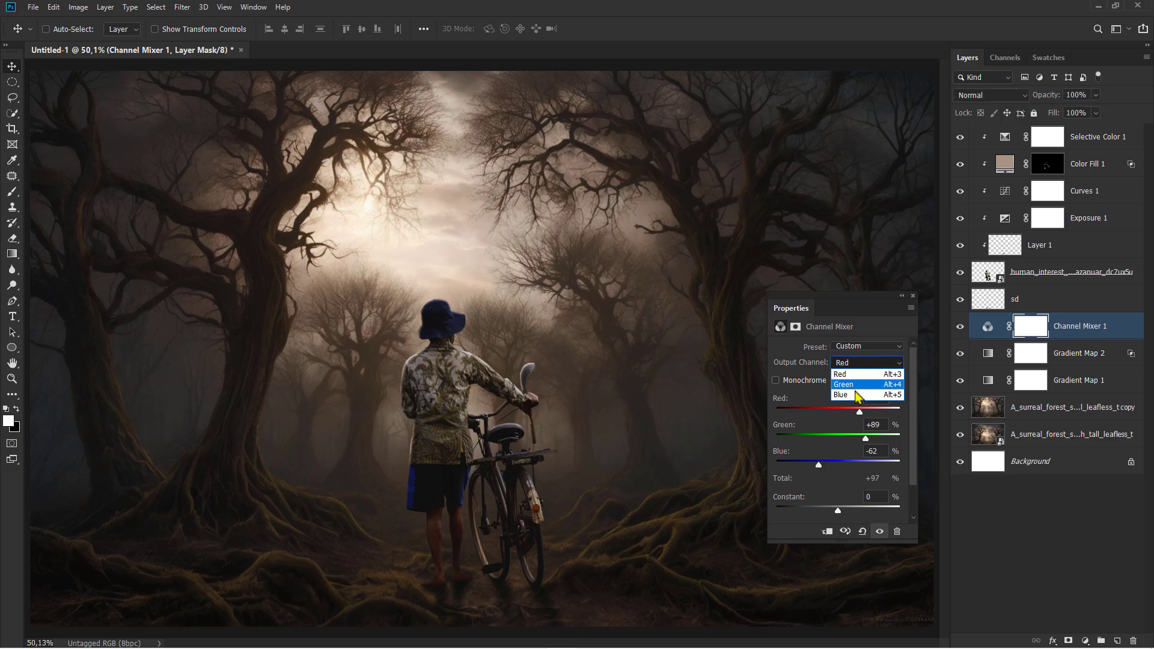
click(858, 397)
drag(868, 461, 929, 474)
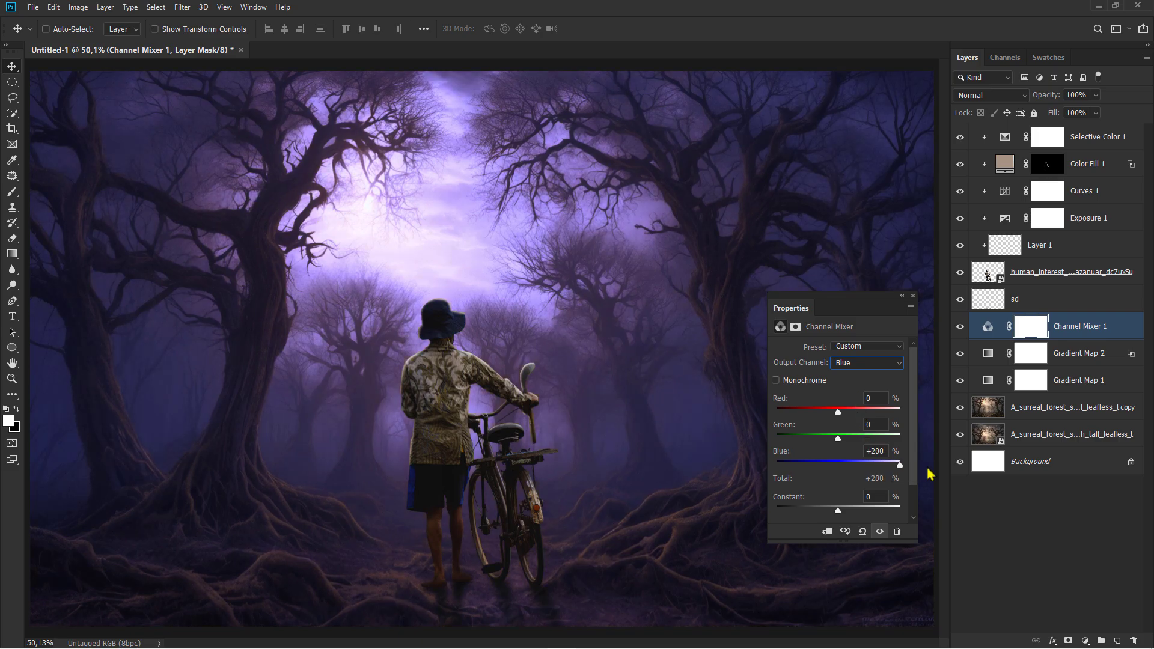
drag(838, 439, 823, 438)
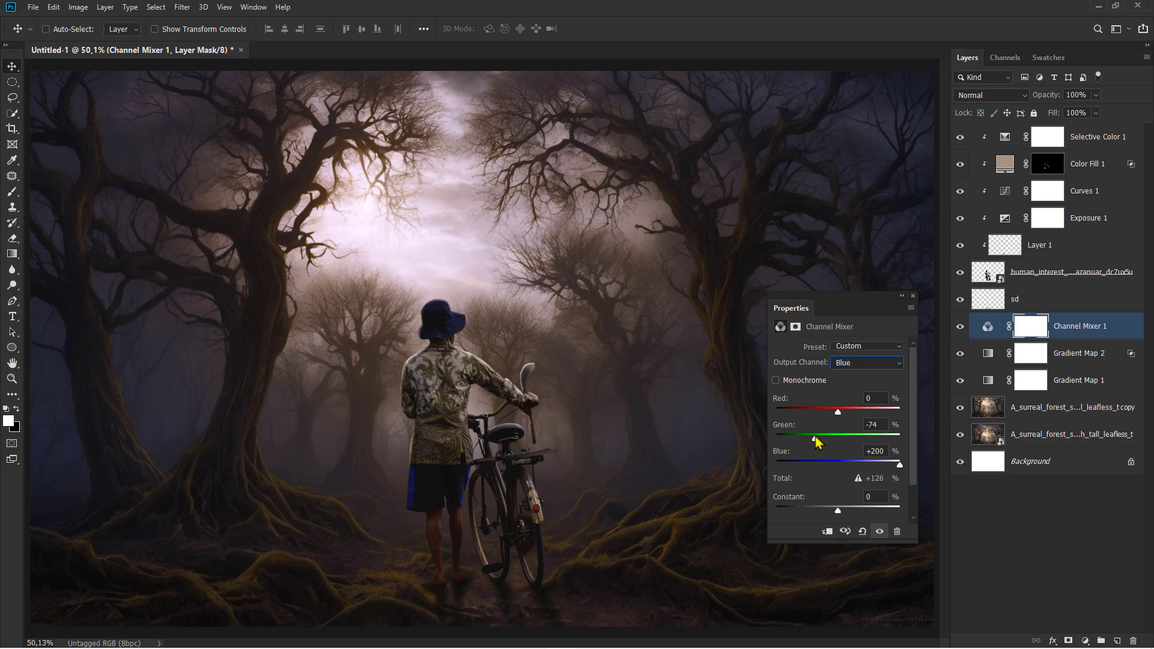
click(913, 295)
click(960, 327)
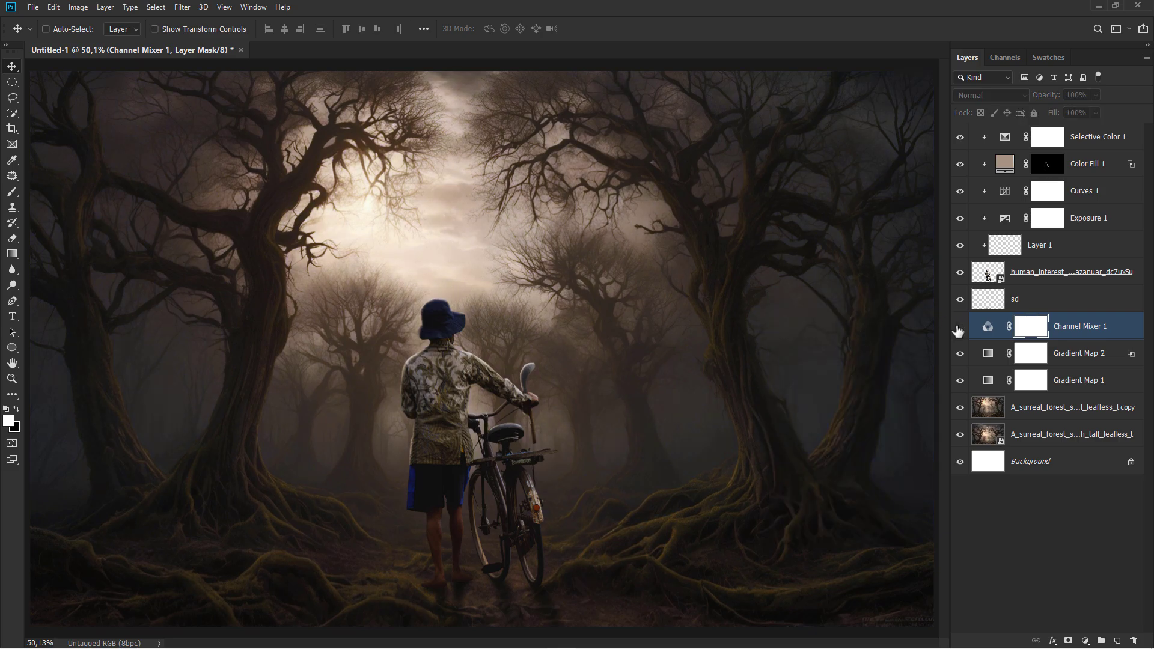
click(959, 326)
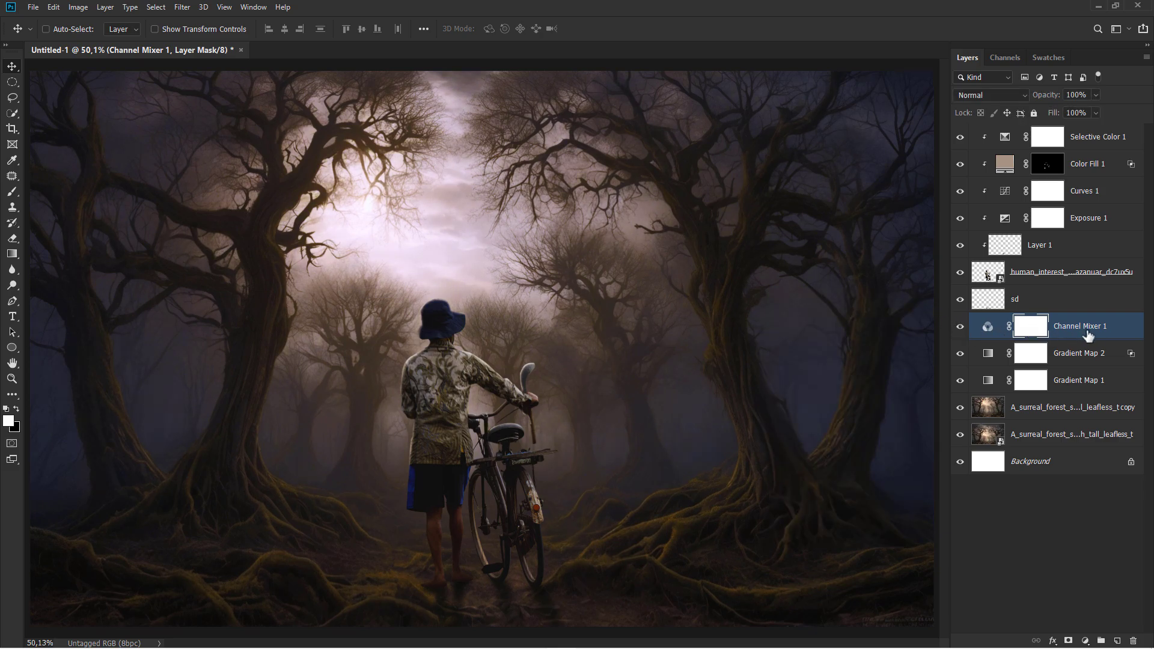
Add a Gradient Map adjustment directly above Channel Mixer 1 and set its blend mode to Screen
key(ctrl+2)
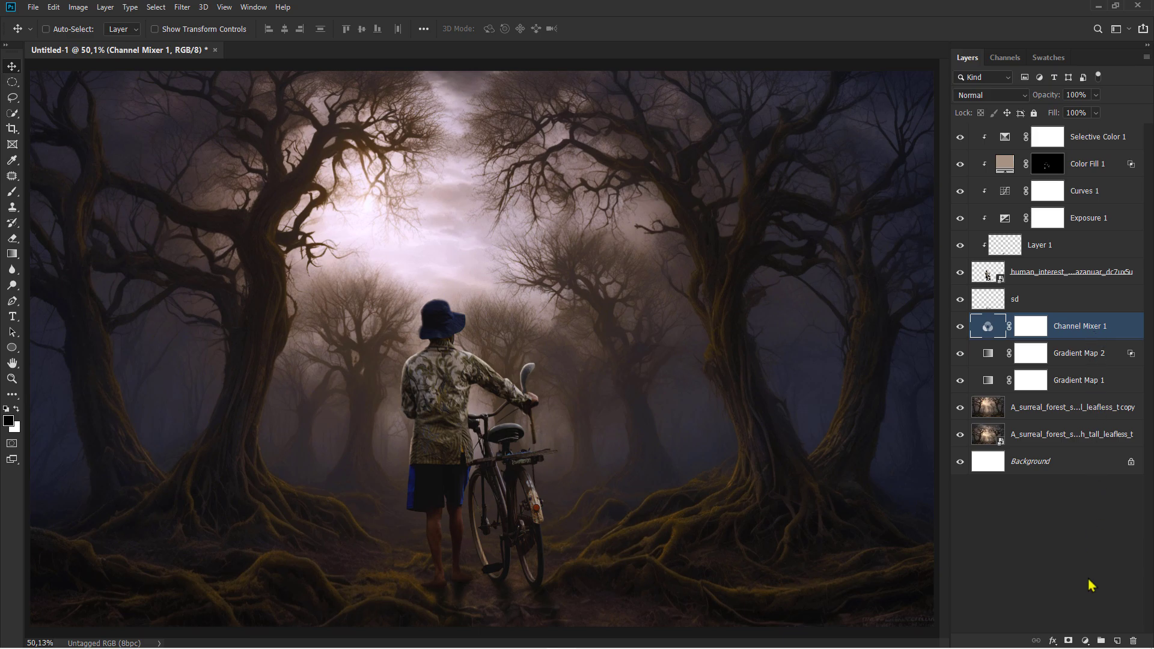
click(1085, 641)
click(1087, 622)
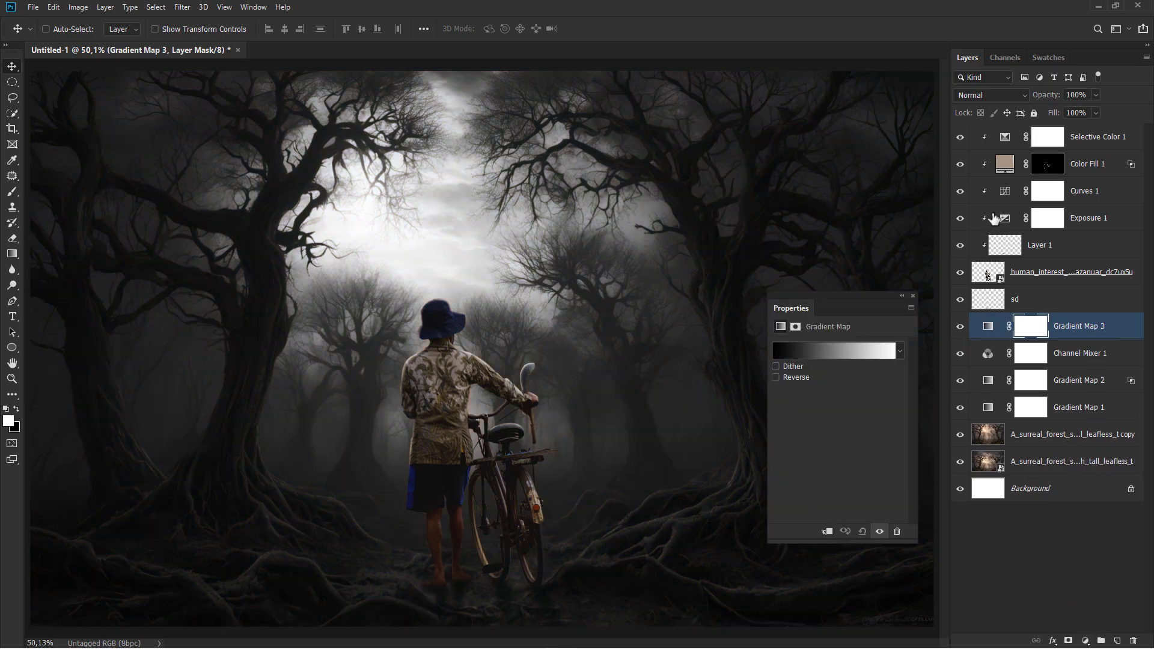
click(988, 96)
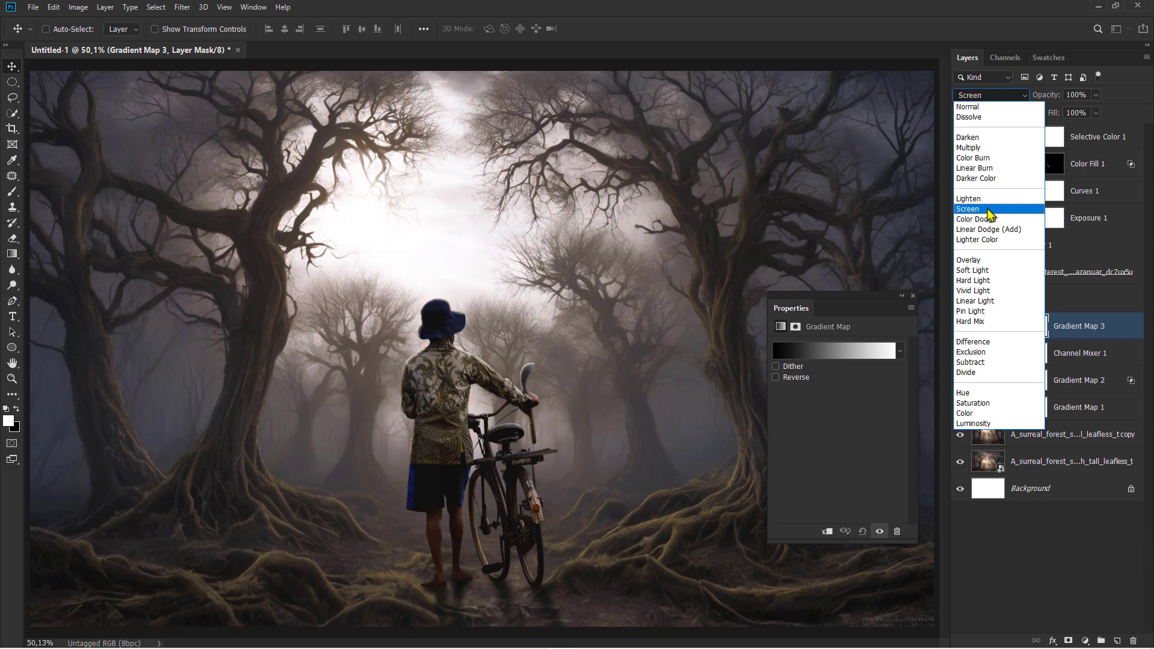
click(994, 197)
click(912, 295)
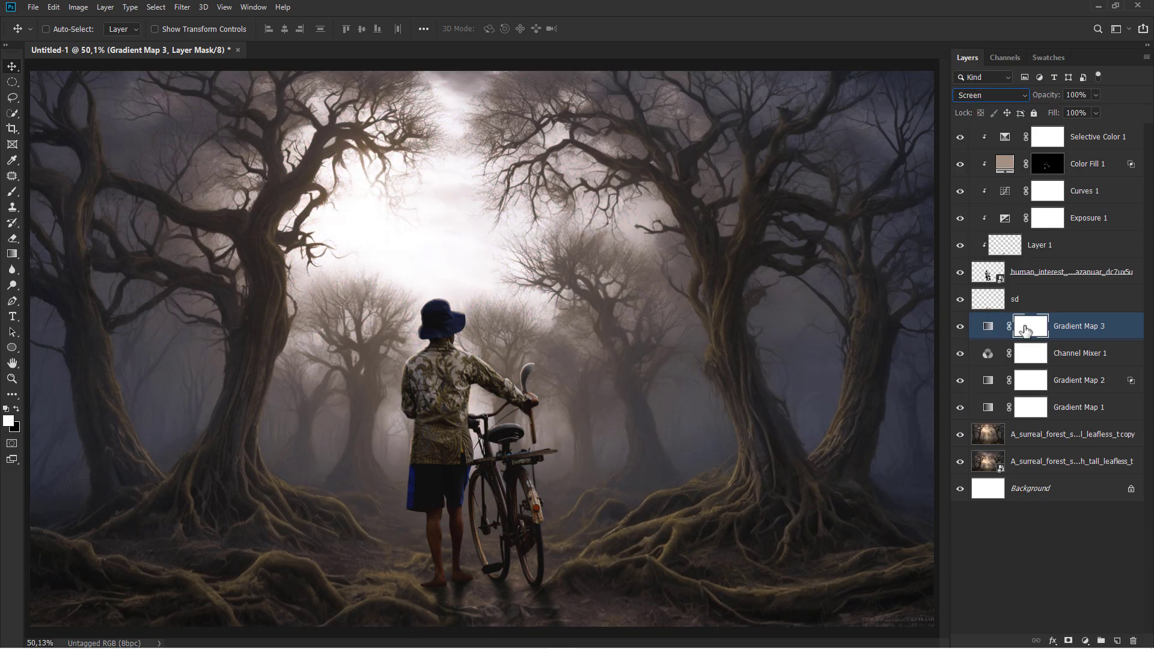
In Gradient Map 3's Blend If, split This Layer's black slider to 0/76 and Underlying Layer's white slider to 0/255, and check the effect
right_click(1064, 332)
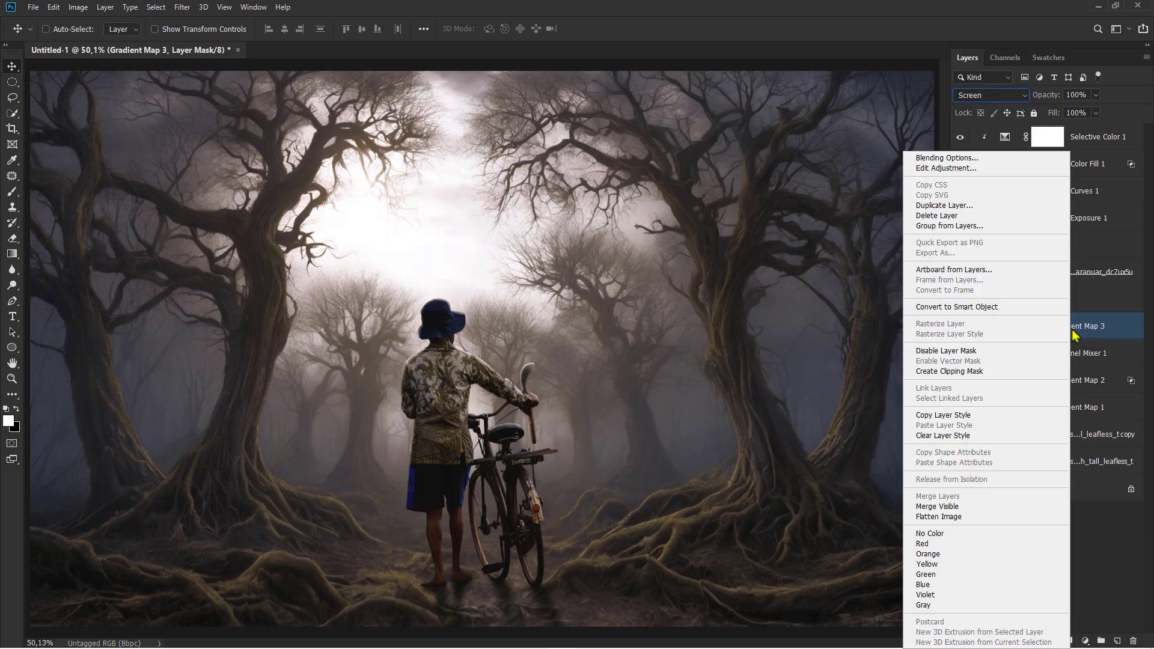
click(985, 157)
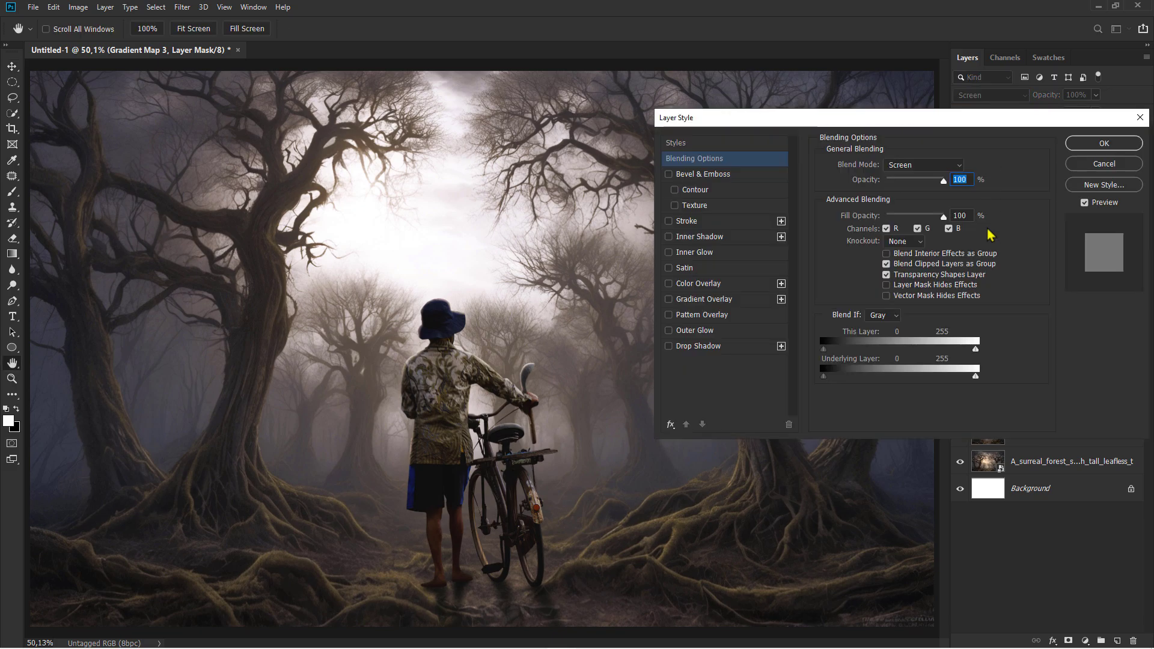
drag(975, 377, 871, 352)
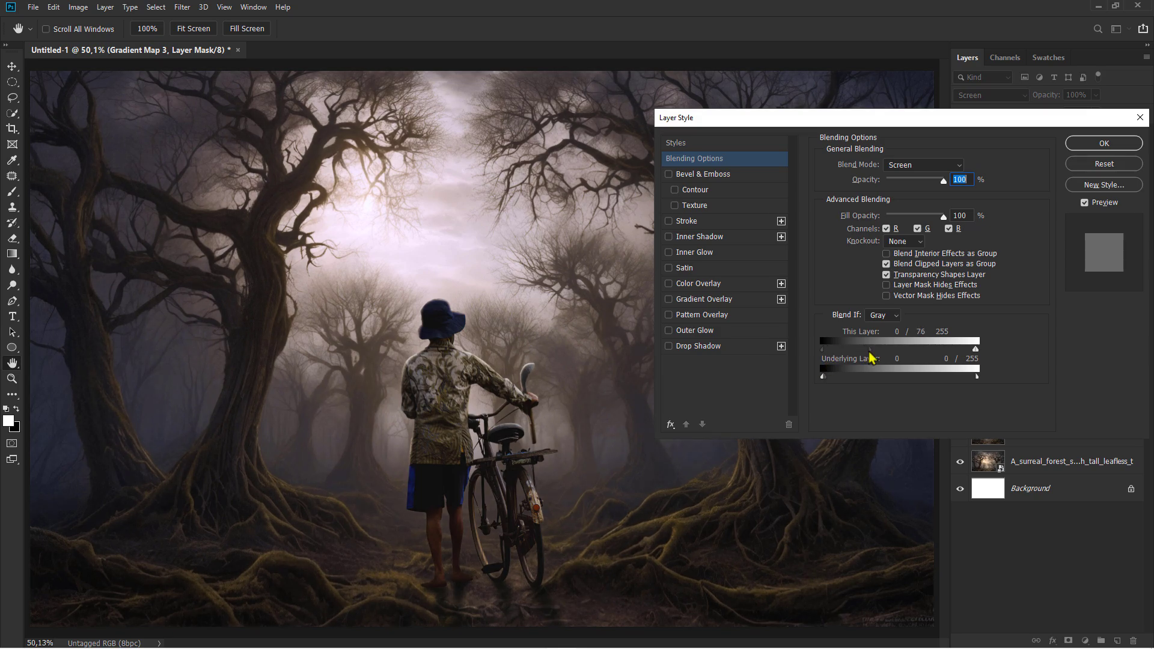
click(1082, 148)
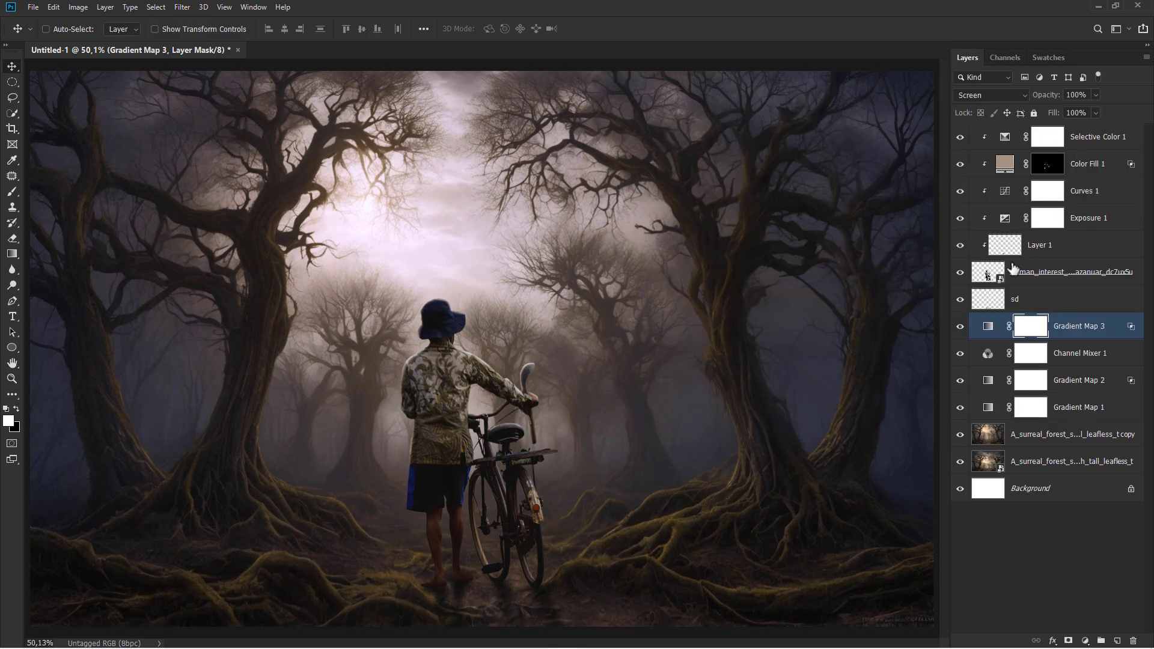
click(960, 328)
Set up an enlarged brush with 43% flow and a black foreground for Gradient Map 3's mask
scroll(667, 371, down, 2)
click(12, 191)
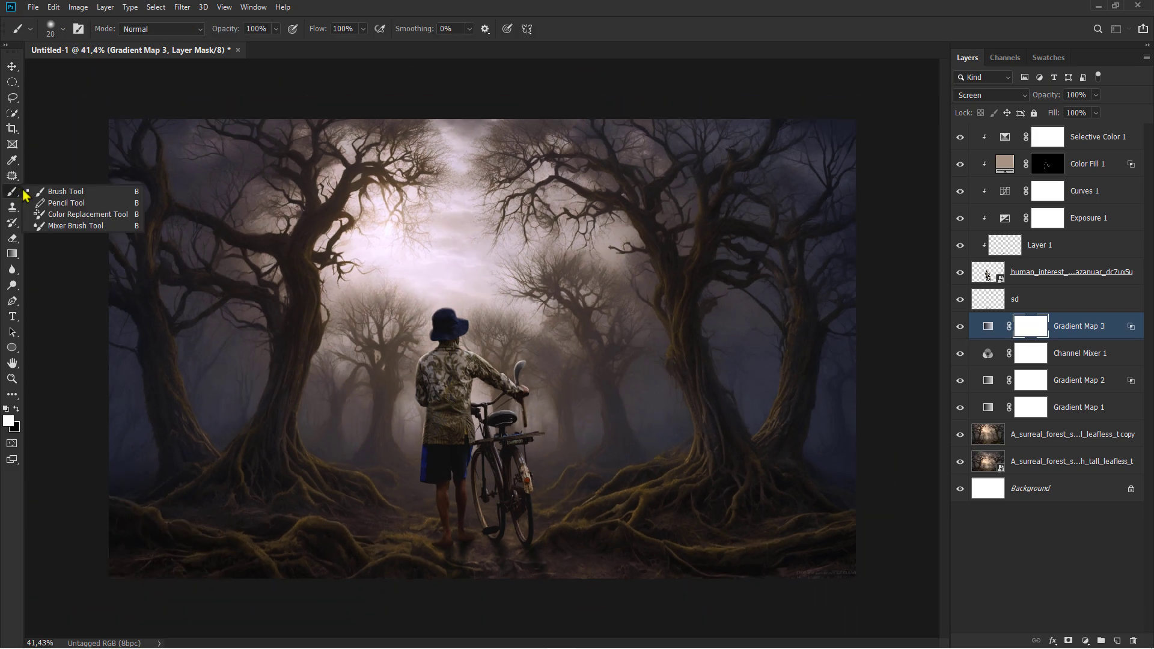
click(60, 194)
right_click(300, 289)
drag(212, 198, 374, 204)
click(363, 29)
click(333, 45)
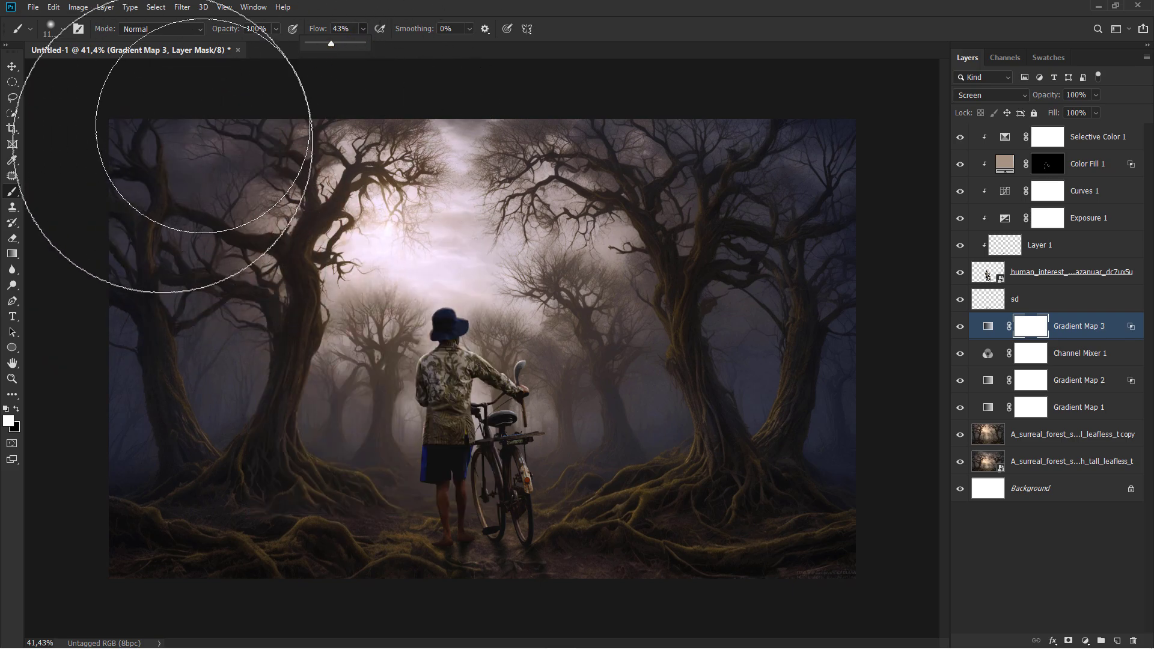
click(17, 409)
Paint black on Gradient Map 3's mask over the forest's left, lower and right edges with a brush of about 900 px or larger, and compare
mouse_move(140, 153)
mouse_down()
mouse_move(248, 84)
mouse_move(292, 105)
mouse_move(192, 217)
mouse_move(142, 360)
mouse_move(156, 425)
mouse_move(221, 365)
mouse_move(219, 522)
mouse_move(193, 553)
mouse_move(348, 583)
mouse_up()
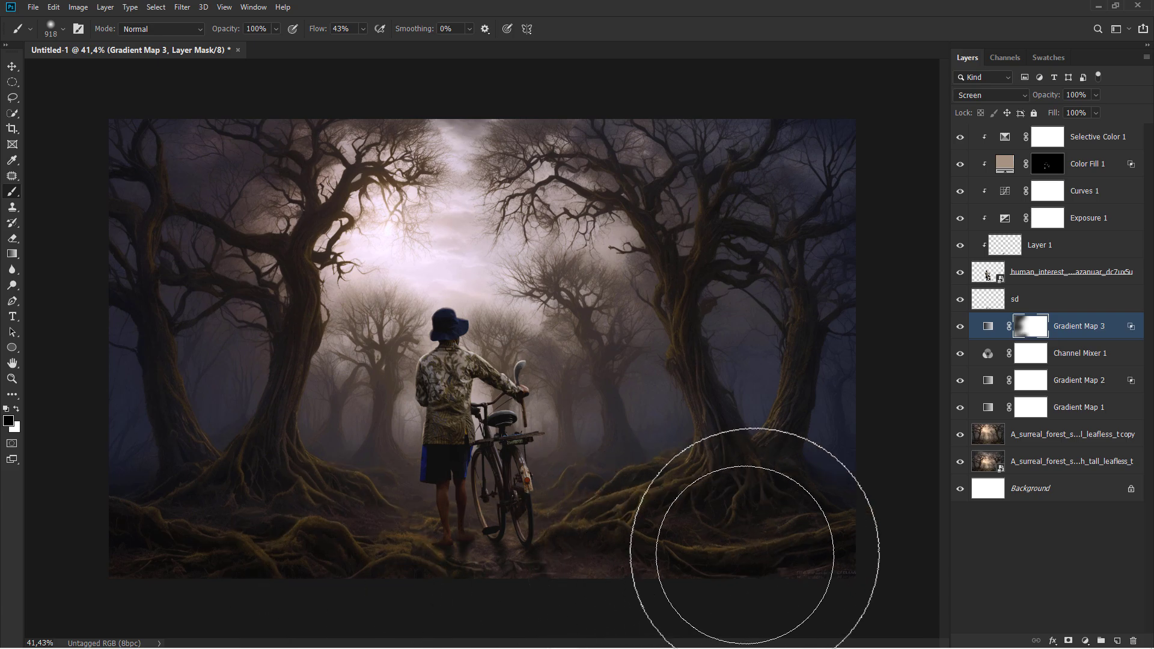
mouse_move(755, 551)
mouse_down()
mouse_move(834, 463)
mouse_move(765, 396)
mouse_up()
mouse_move(685, 410)
mouse_down()
mouse_move(616, 449)
mouse_move(678, 436)
mouse_move(748, 379)
mouse_move(781, 234)
mouse_up()
key(bracketright)
key(bracketright)
key(bracketright)
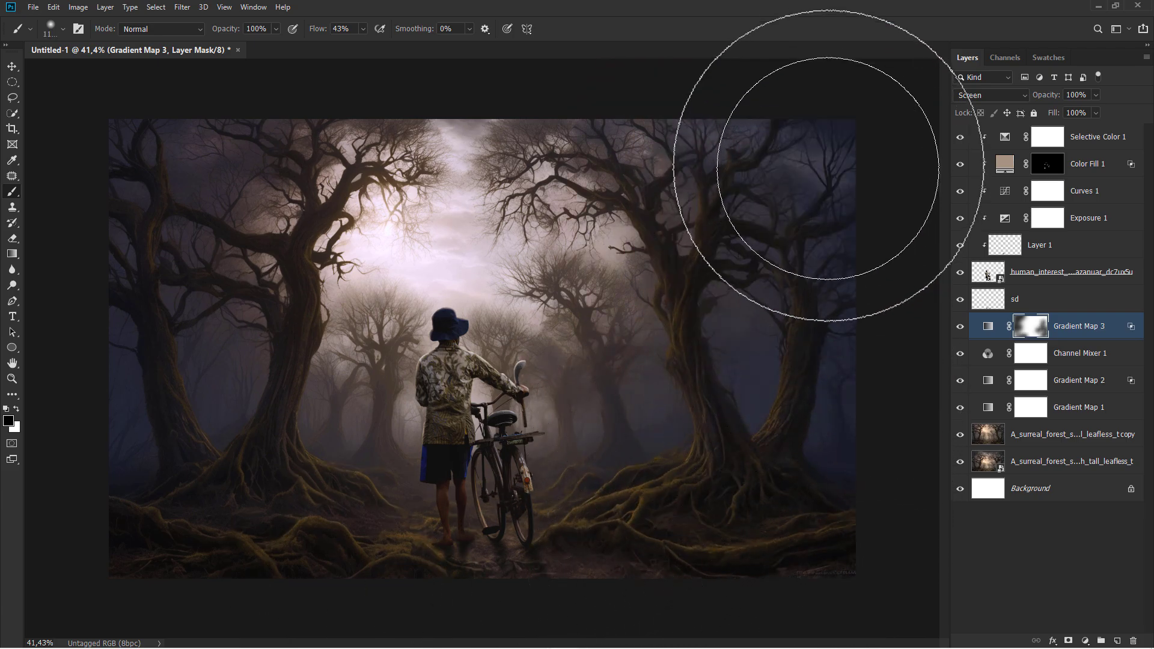
mouse_move(778, 170)
mouse_down()
mouse_move(859, 342)
mouse_move(837, 348)
mouse_move(811, 425)
mouse_up()
click(960, 326)
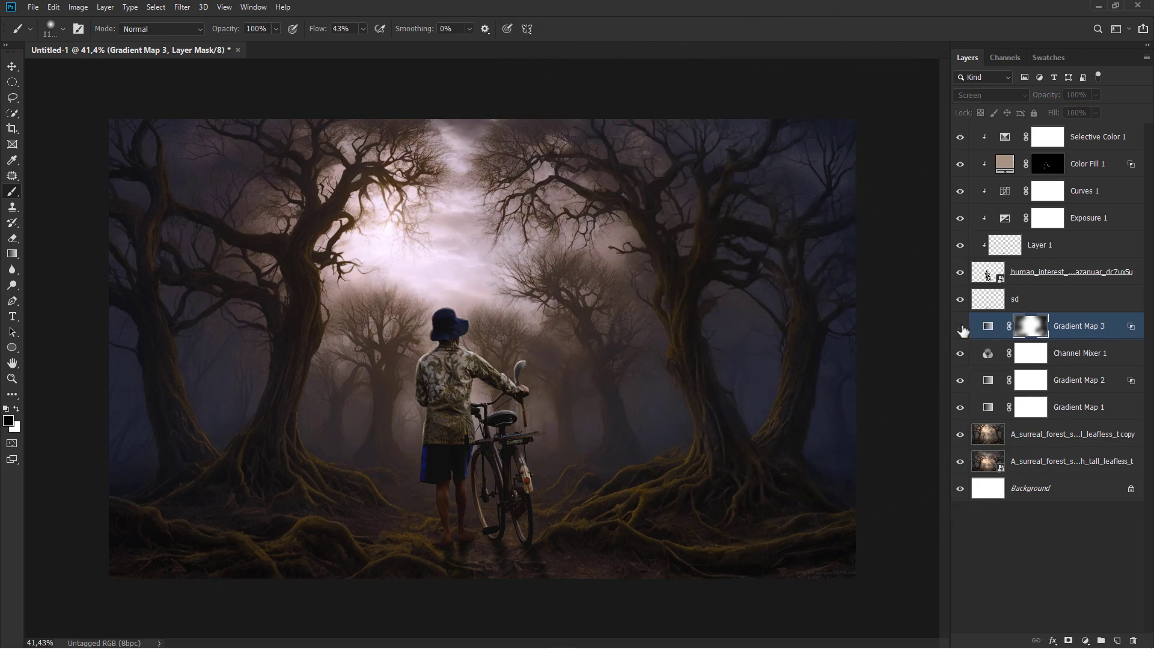
click(960, 326)
Reduce the brush to 541 px and switch from Gradient Map 3's mask to the adjustment itself with the Move tool
key(bracketleft)
key(bracketleft)
key(bracketleft)
key(bracketleft)
key(bracketleft)
key(bracketleft)
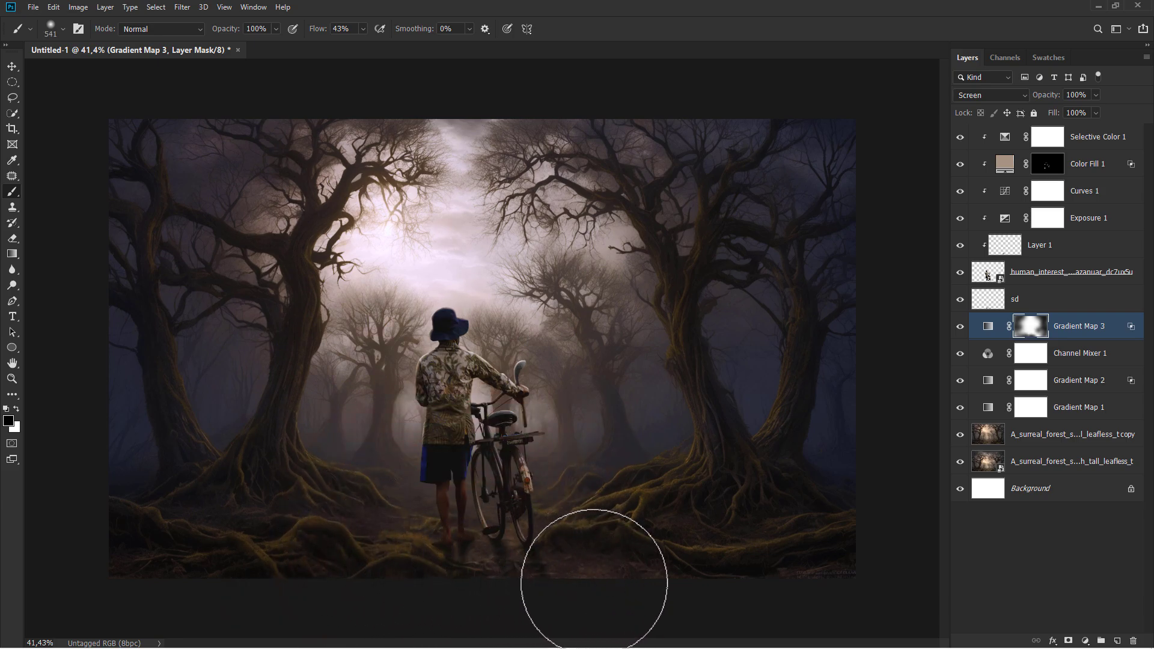
click(1067, 328)
key(v)
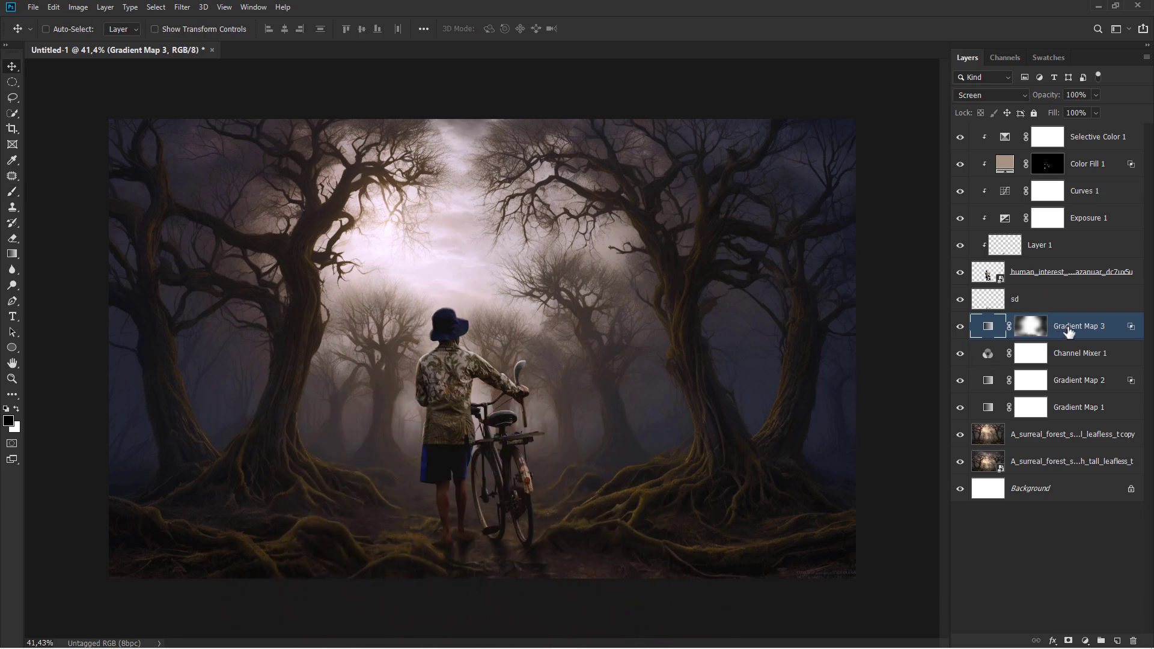
Add a Selective Color adjustment above Gradient Map 3 and set Yellows to Cyan -100, Magenta +20, Yellow -20, Black -32
click(1085, 640)
click(1081, 632)
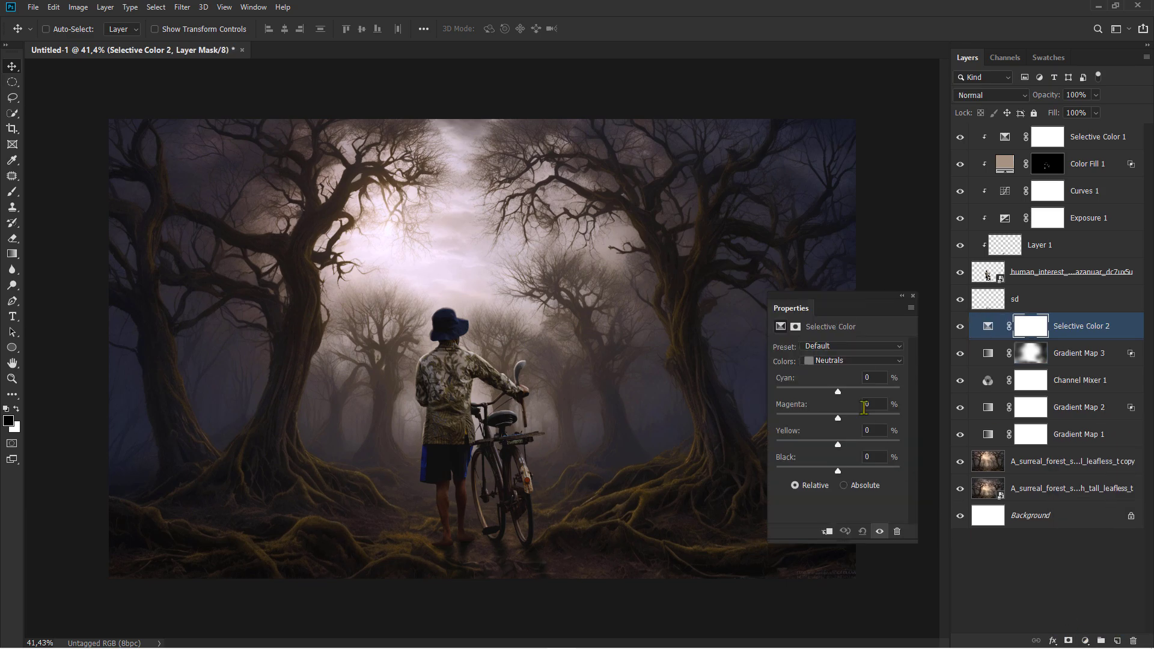
click(836, 361)
click(831, 384)
drag(832, 388, 758, 392)
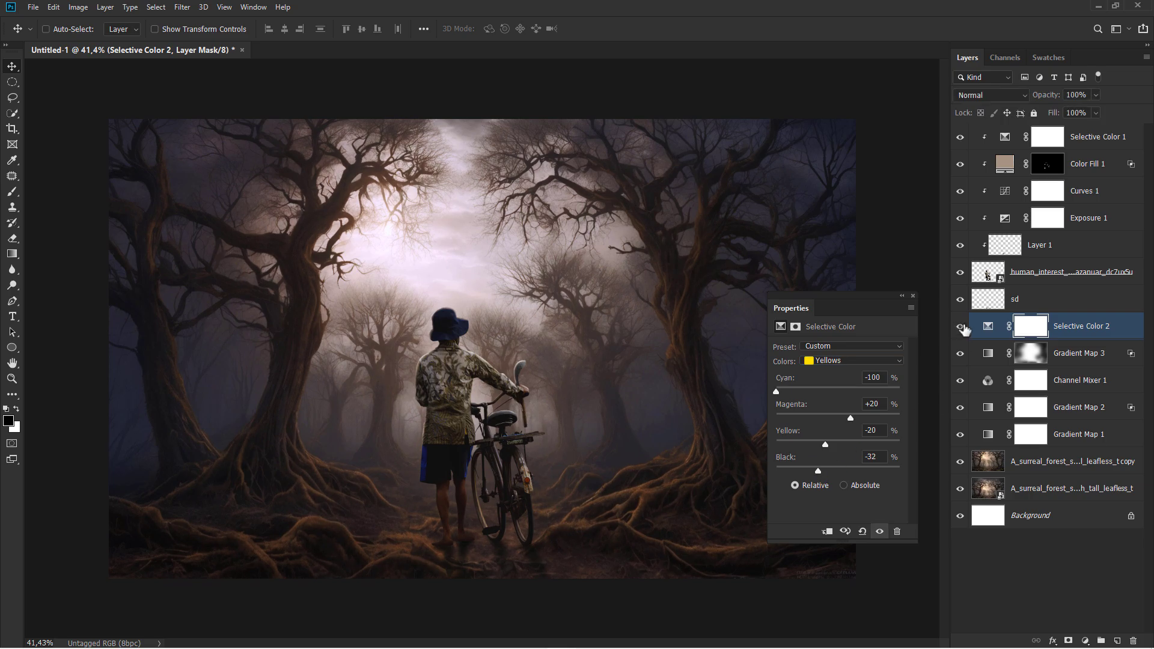
Set Black to +25% for the Whites in Selective Color 2 and compare the image with and without the adjustment
click(853, 361)
click(831, 445)
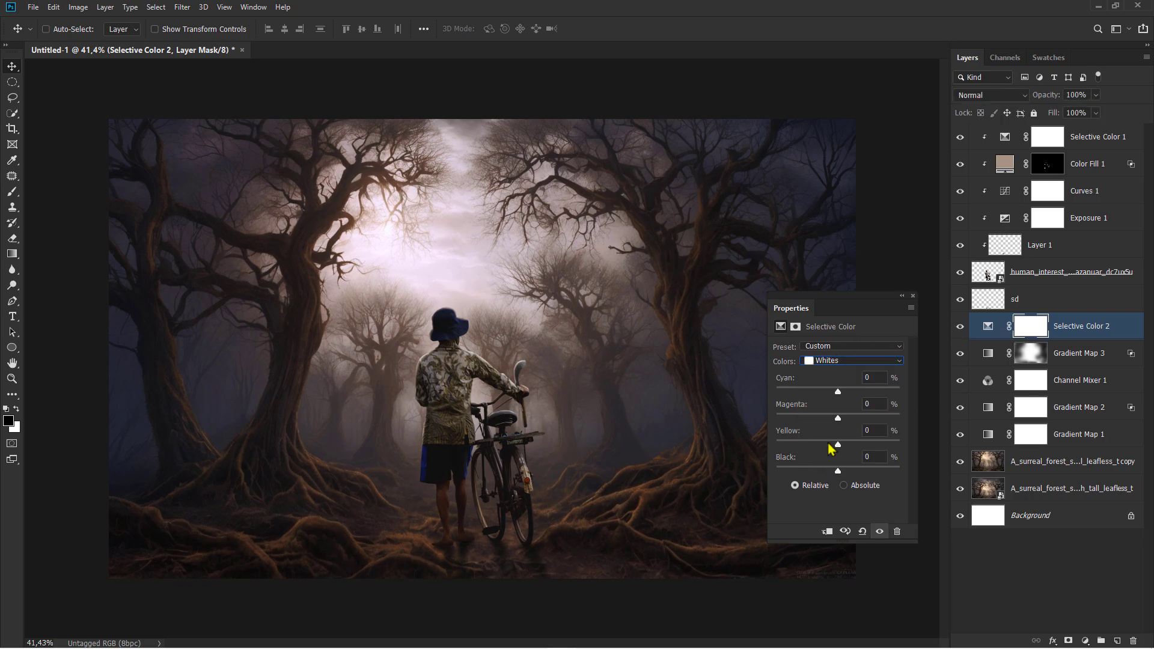
drag(837, 470, 857, 471)
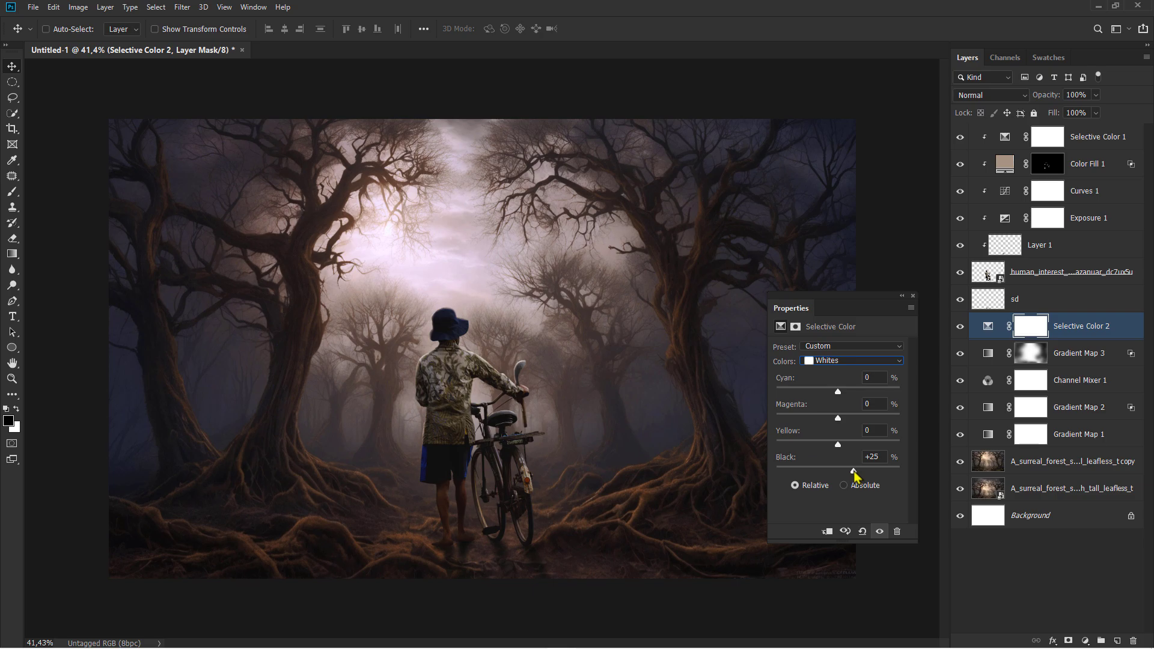
click(828, 363)
click(828, 363)
click(913, 296)
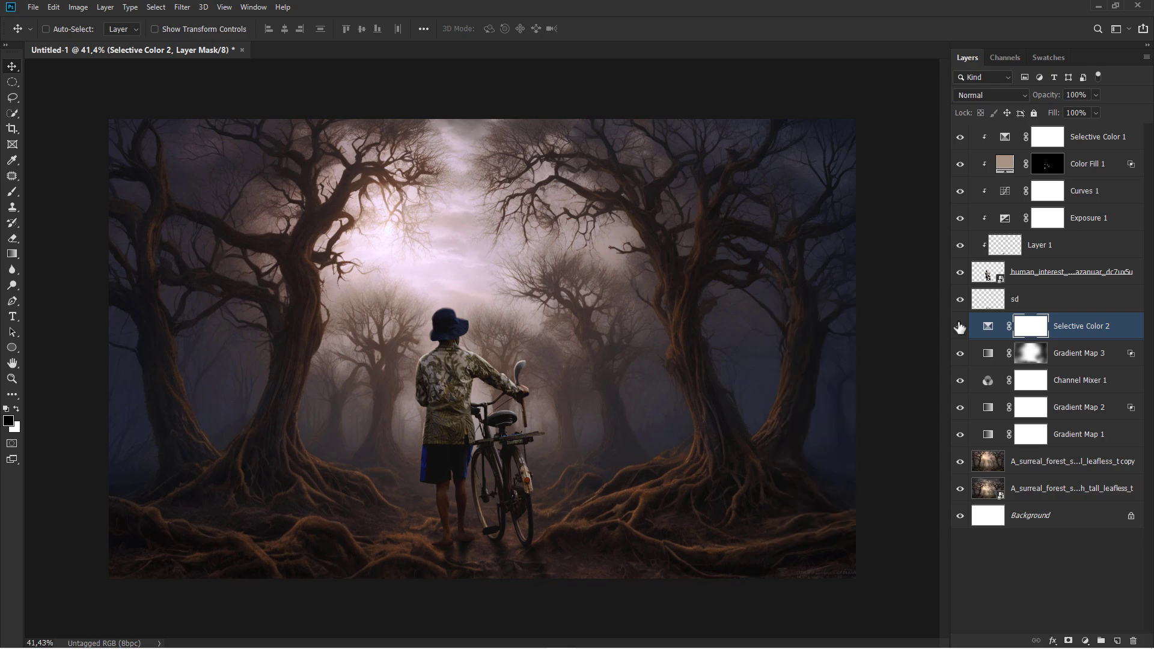
click(959, 327)
Add another Selective Color adjustment directly above Selective Color 2 and set the Reds' Black to -100%
click(1064, 323)
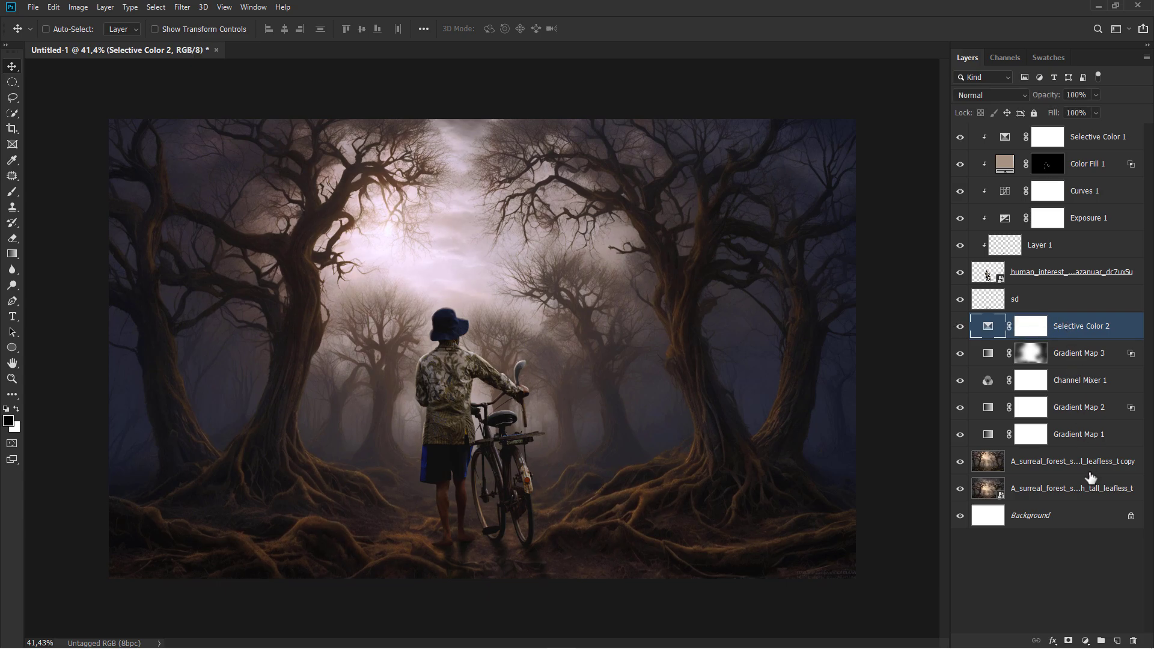
click(1087, 641)
click(1089, 627)
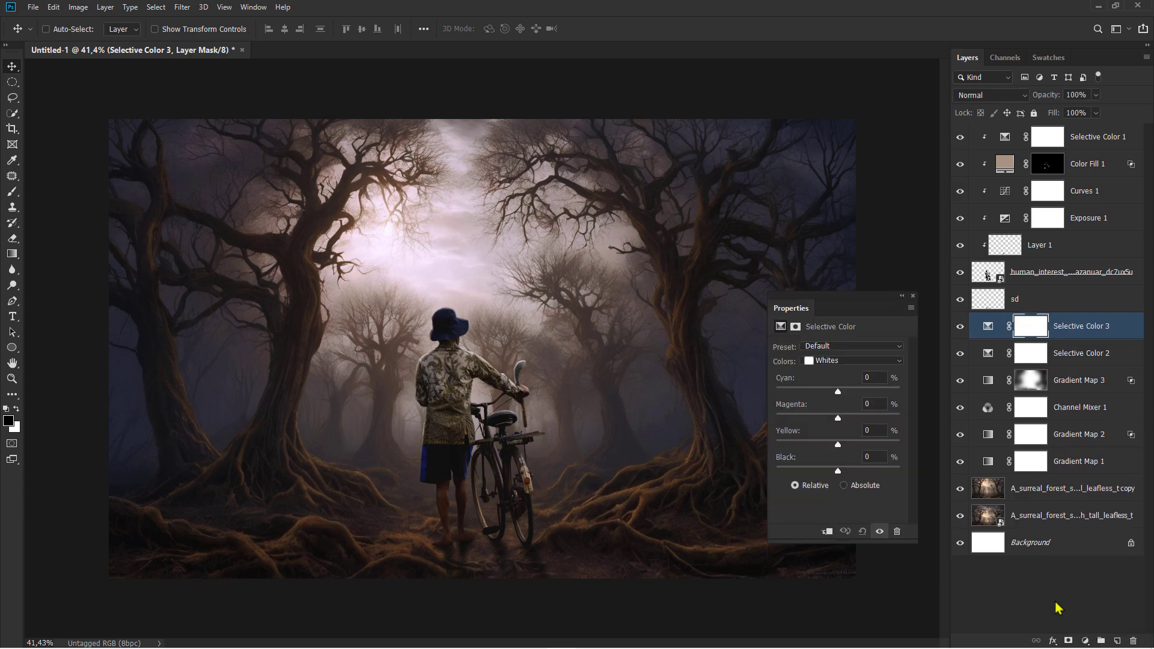
click(859, 360)
click(831, 366)
drag(838, 470, 761, 470)
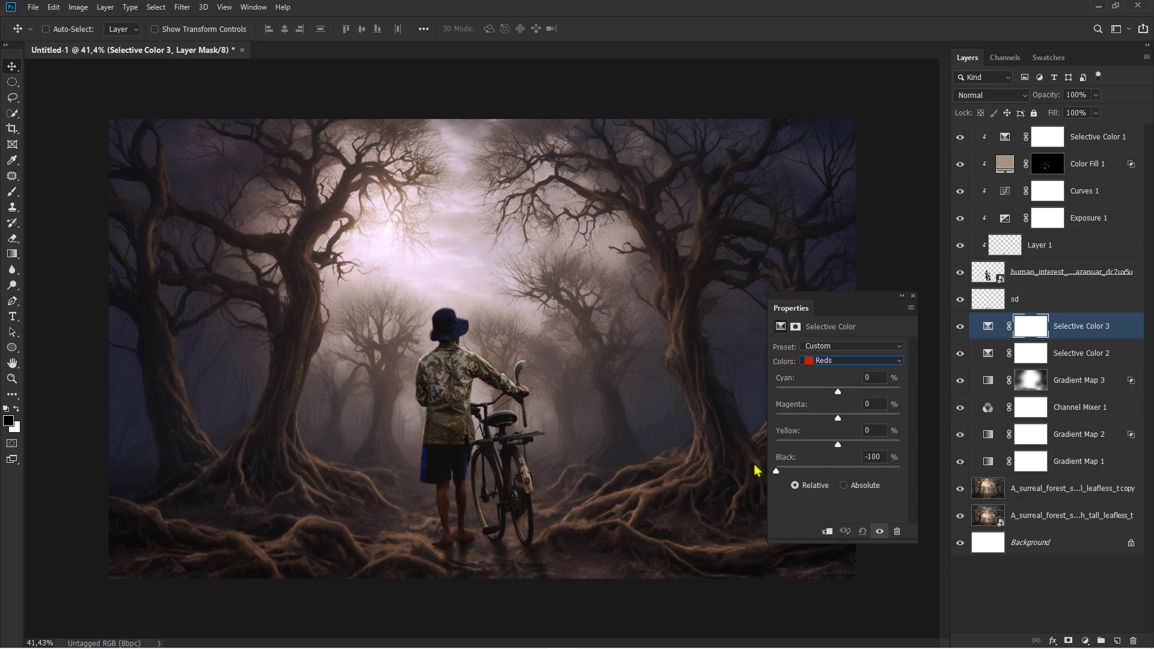
click(913, 296)
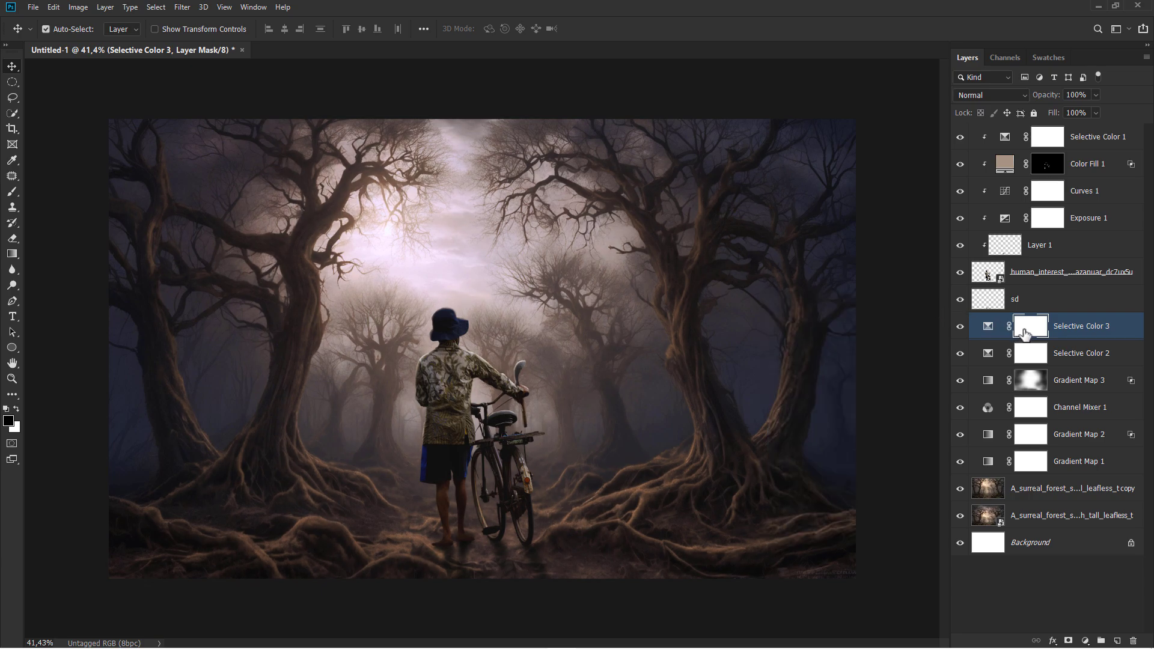
Invert Selective Color 3's mask to black and paint white over the trees on both sides with a 541 px brush at 43% flow
key(ctrl+i)
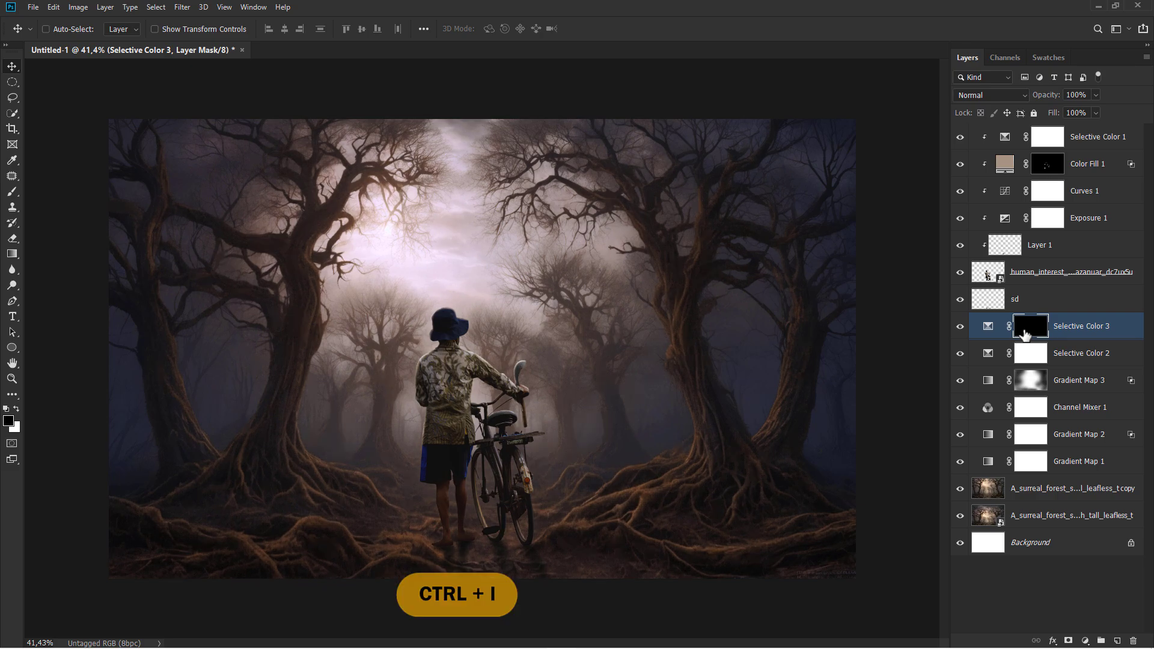
click(12, 191)
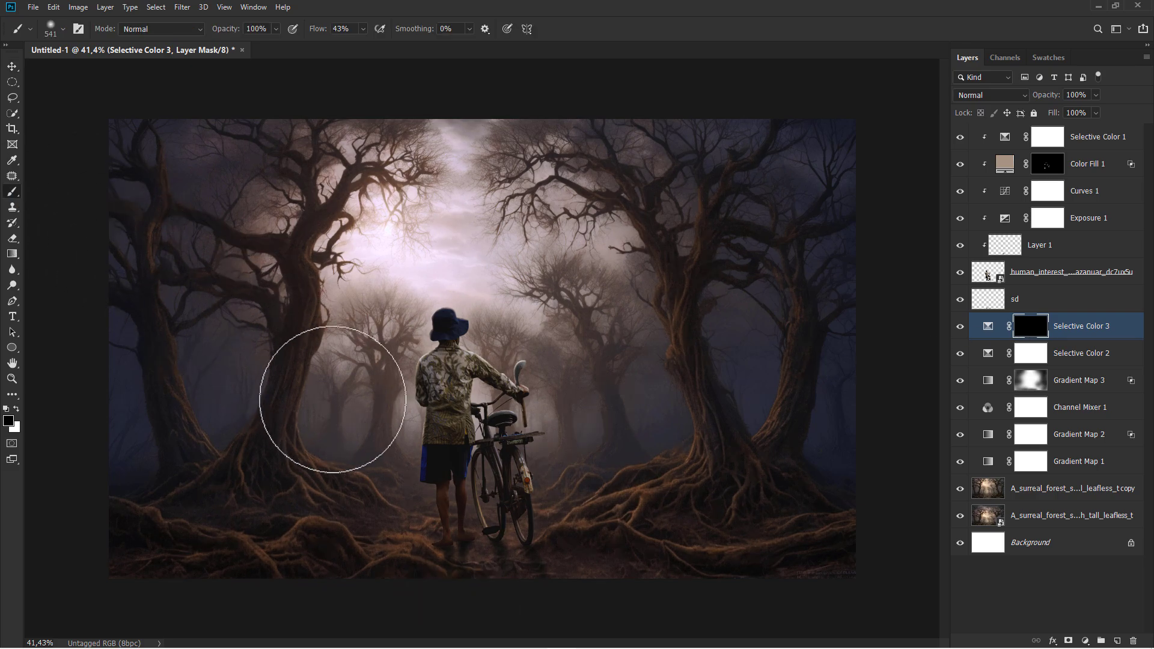
click(17, 409)
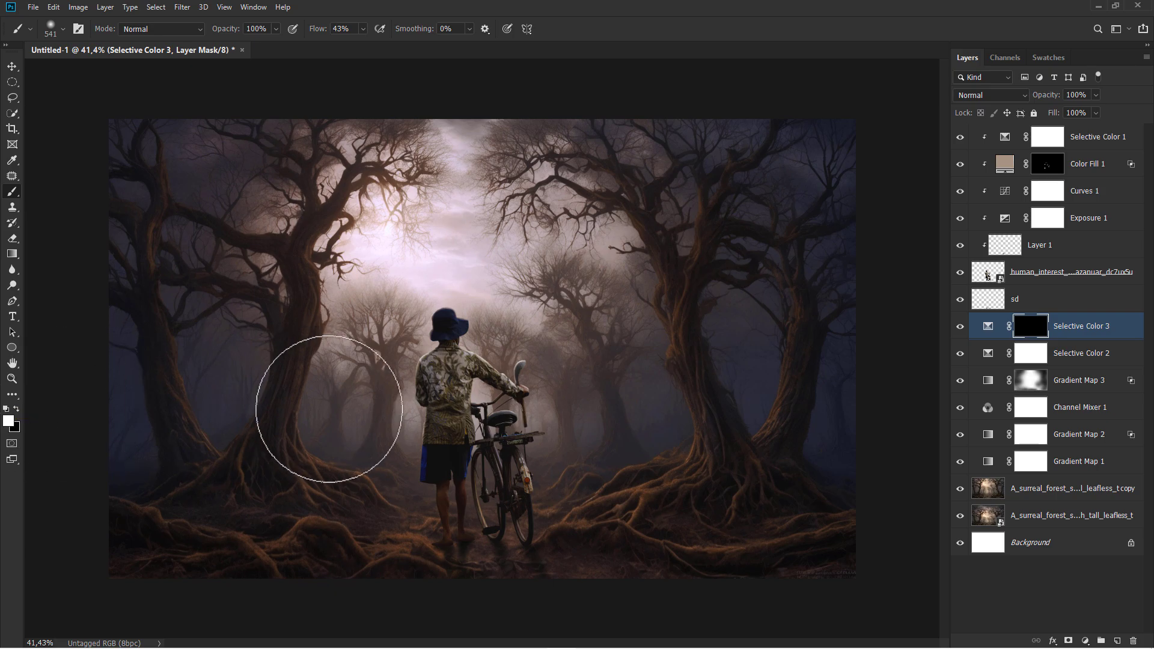
mouse_move(330, 412)
mouse_down()
mouse_move(331, 458)
mouse_move(373, 489)
mouse_move(385, 469)
mouse_move(334, 443)
mouse_move(340, 328)
mouse_up()
mouse_move(601, 456)
mouse_down()
mouse_move(665, 475)
mouse_move(640, 333)
mouse_move(609, 243)
mouse_move(535, 165)
mouse_up()
alt+right_click(519, 199)
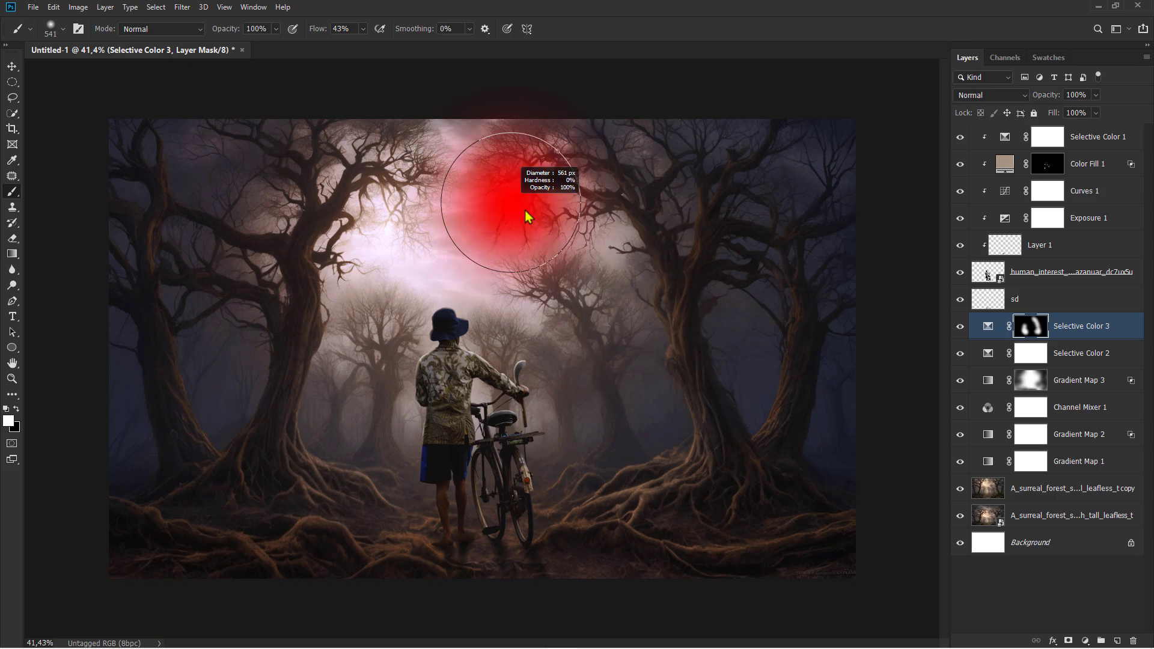
Paint white on Selective Color 3's mask over the roots and ground around the man with a brush of about 470 px, undoing unwanted strokes
scroll(594, 405, up, 1)
alt+right_click(601, 420)
mouse_move(608, 437)
mouse_down()
mouse_move(592, 470)
mouse_move(676, 504)
mouse_up()
alt+right_click(618, 510)
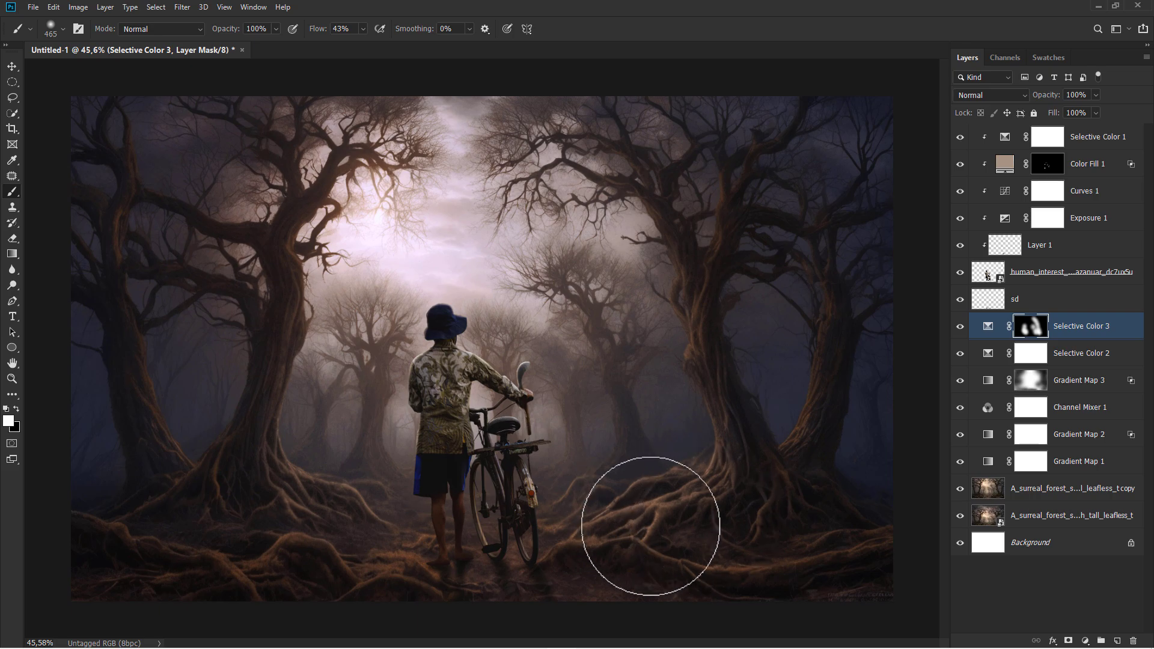
alt+right_click(757, 553)
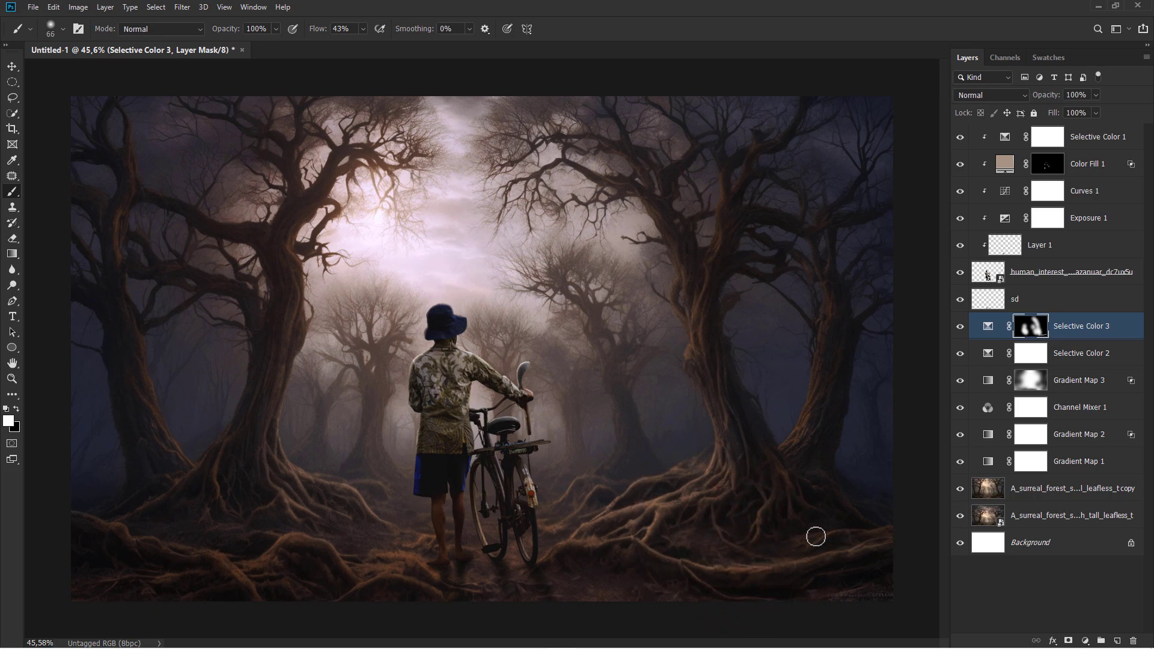
alt+right_click(695, 515)
key(ctrl+z)
alt+right_click(392, 498)
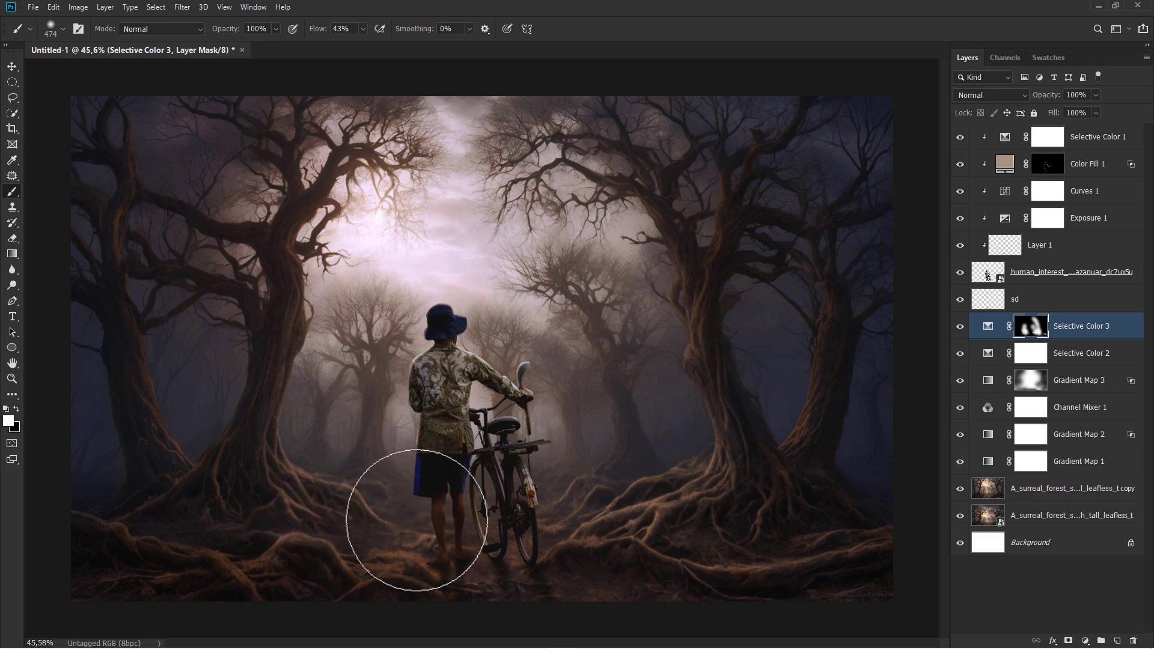
key(ctrl+z)
click(433, 489)
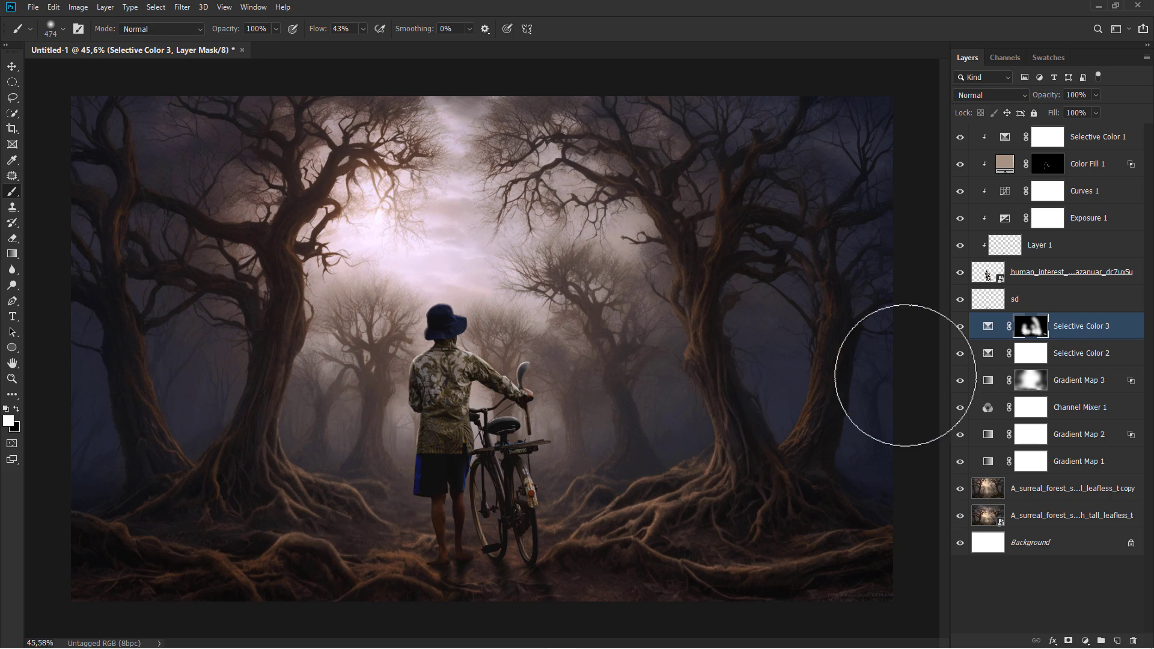
Compare Selective Color 3's effect and paint white on its mask along the large left trunk with a 237 px brush
click(960, 326)
click(959, 327)
alt+right_click(367, 377)
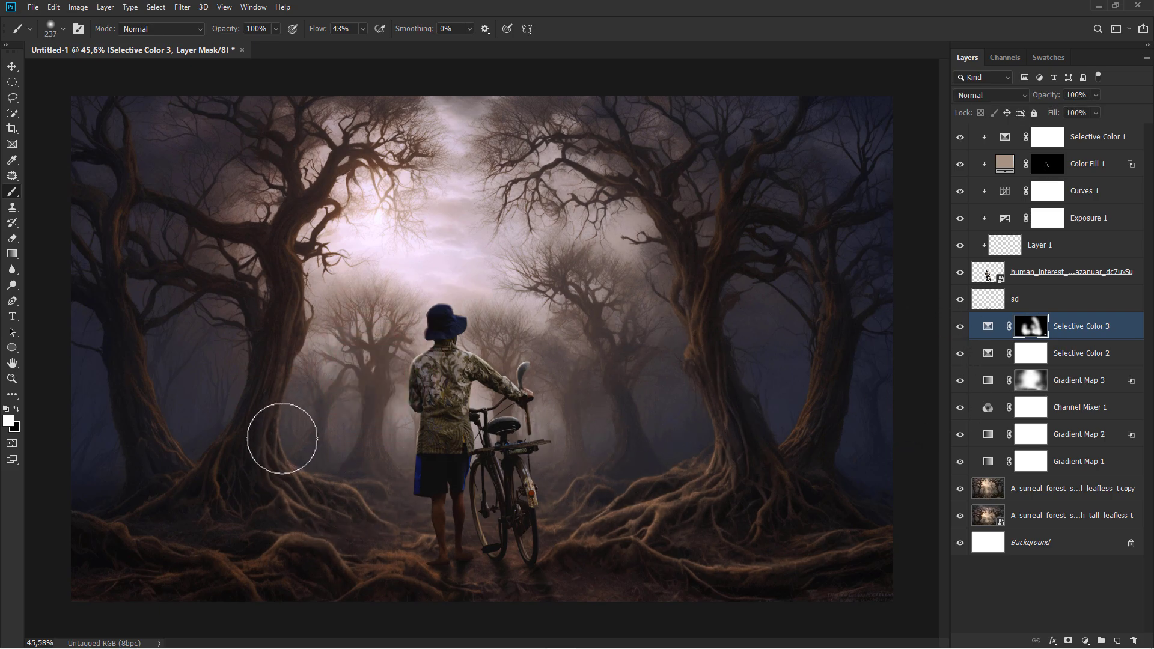
mouse_move(302, 290)
mouse_down()
mouse_move(301, 254)
mouse_move(318, 217)
mouse_up()
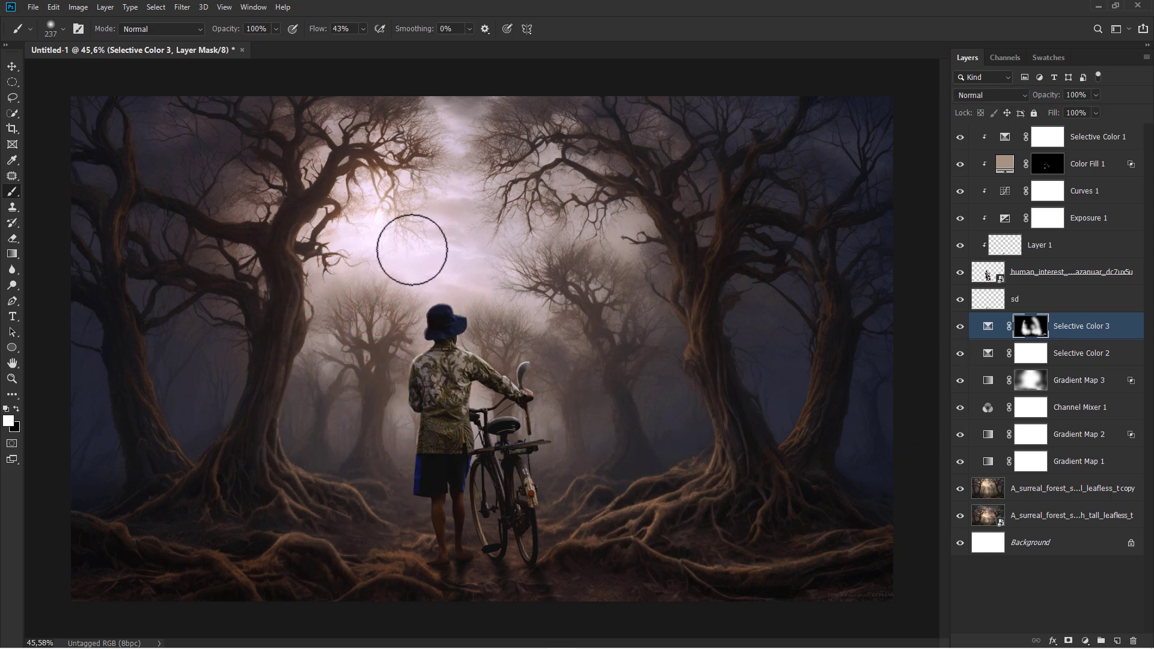
scroll(413, 250, up, 1)
Add a Selective Color adjustment directly above Selective Color 3 and set the Neutrals' Black to +11%
key(v)
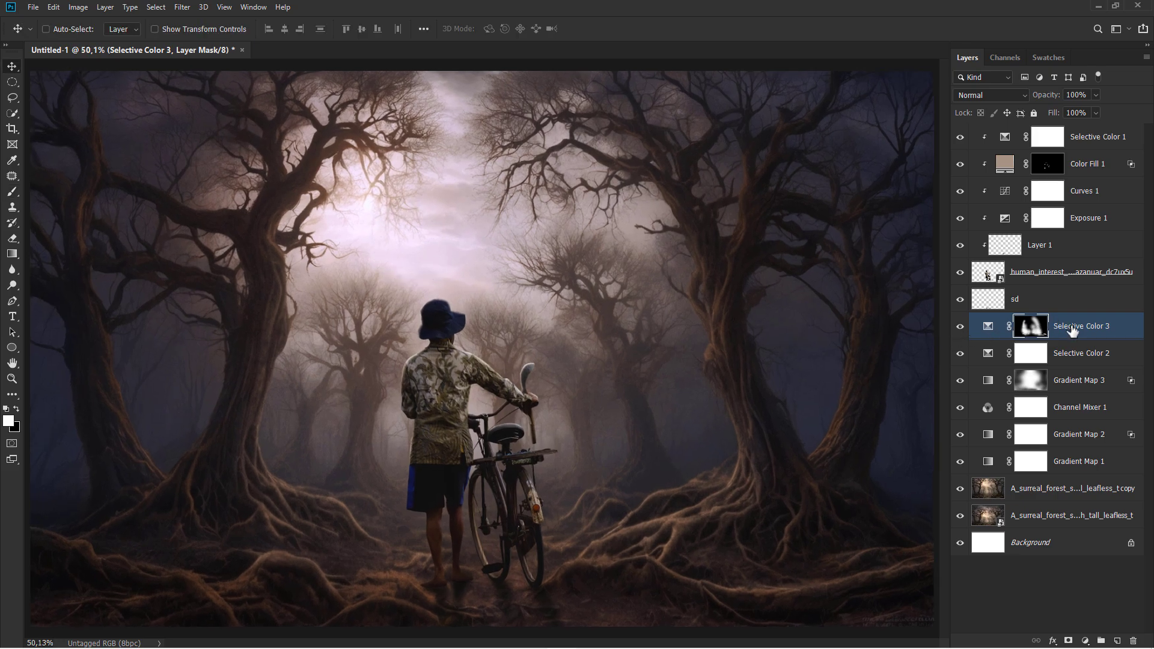
click(1074, 329)
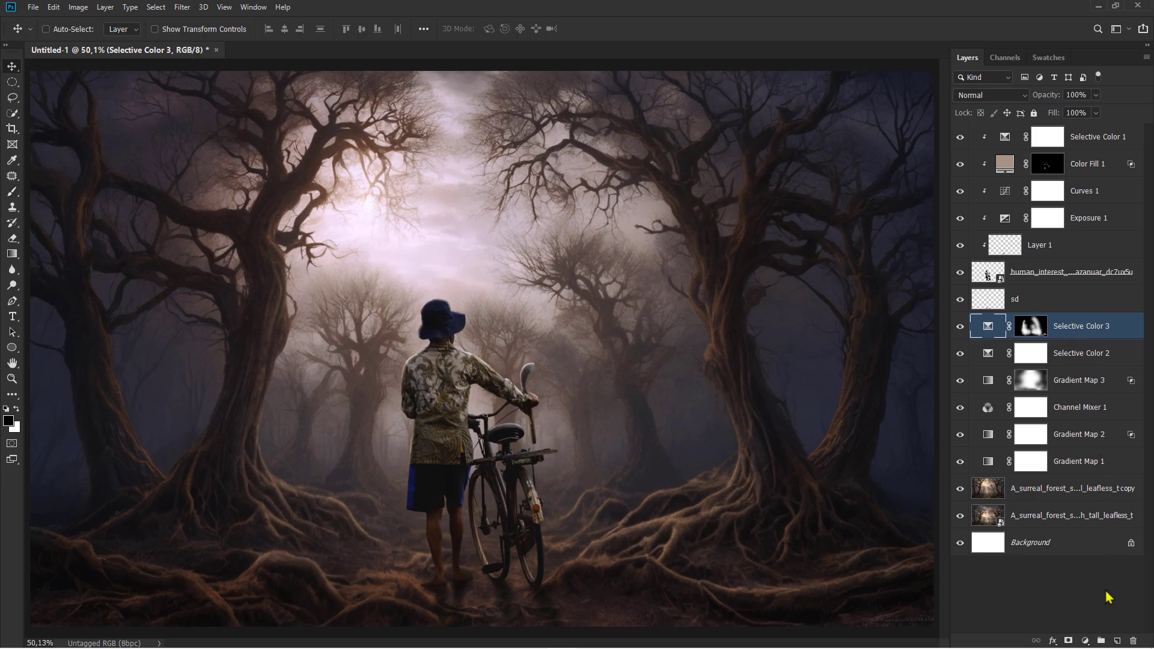
click(1085, 641)
click(1087, 639)
click(821, 361)
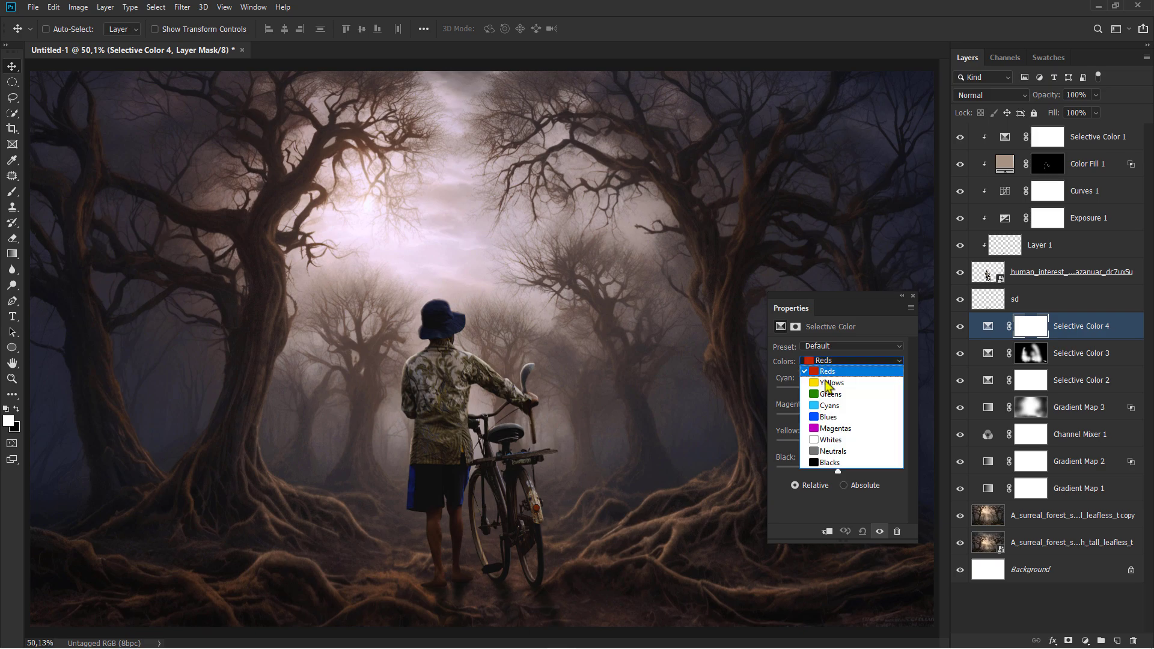
click(829, 457)
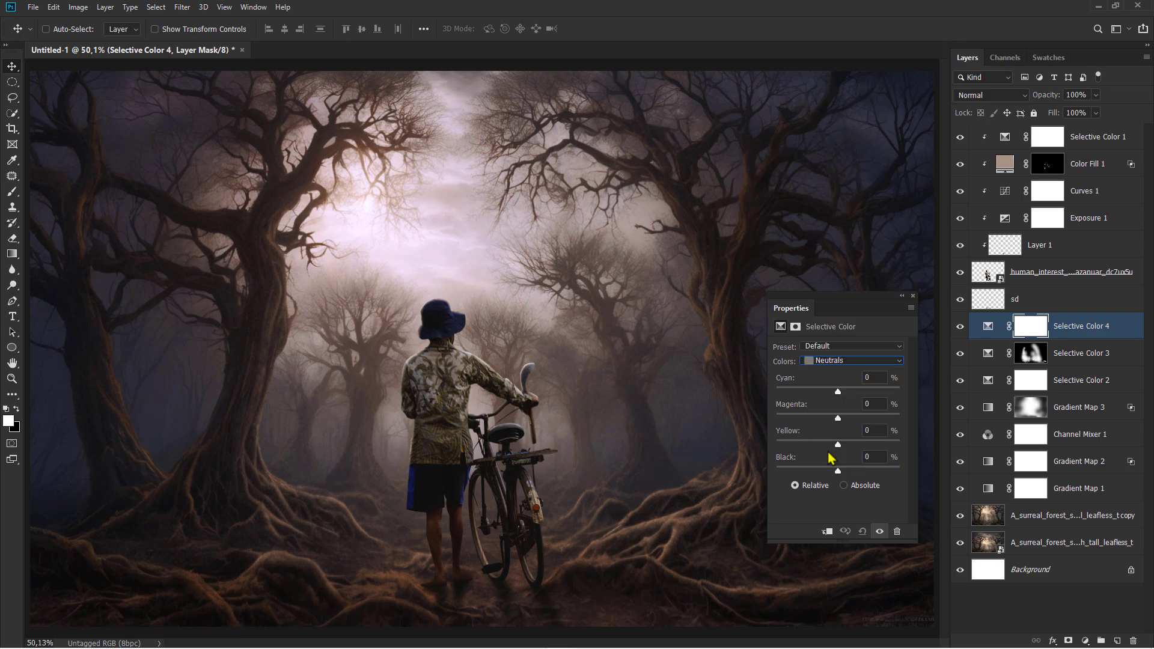
drag(838, 471, 843, 471)
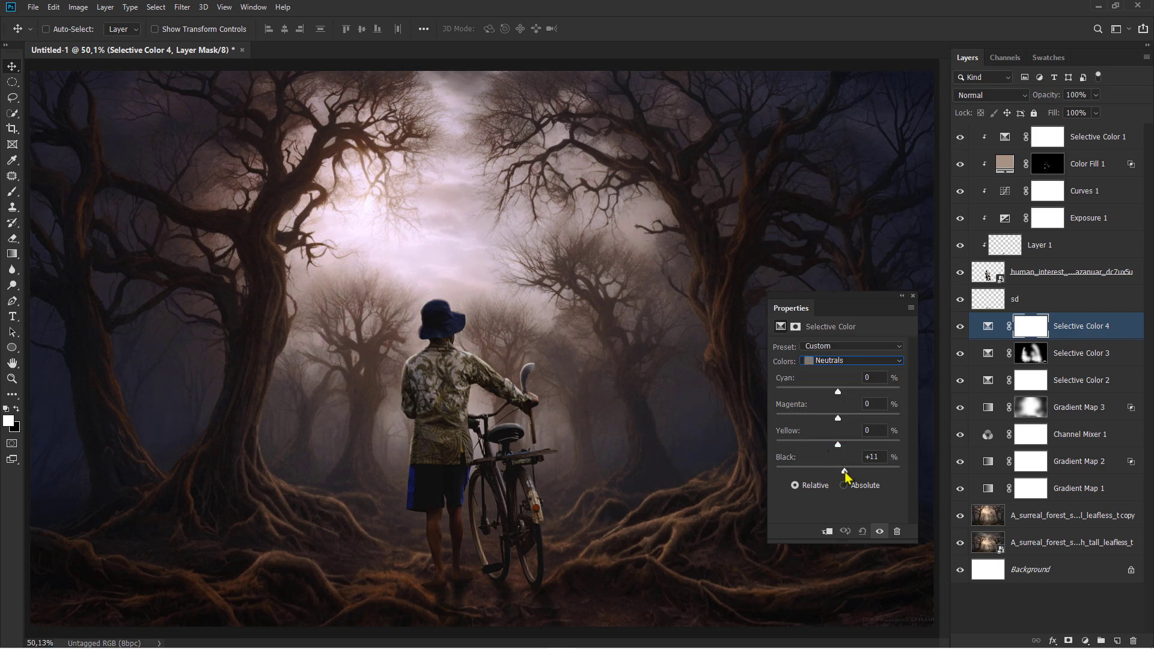
In Selective Color 4's Blend If, split the Underlying Layer's black slider to 0/26, apply it and check the effect
right_click(1091, 334)
click(984, 160)
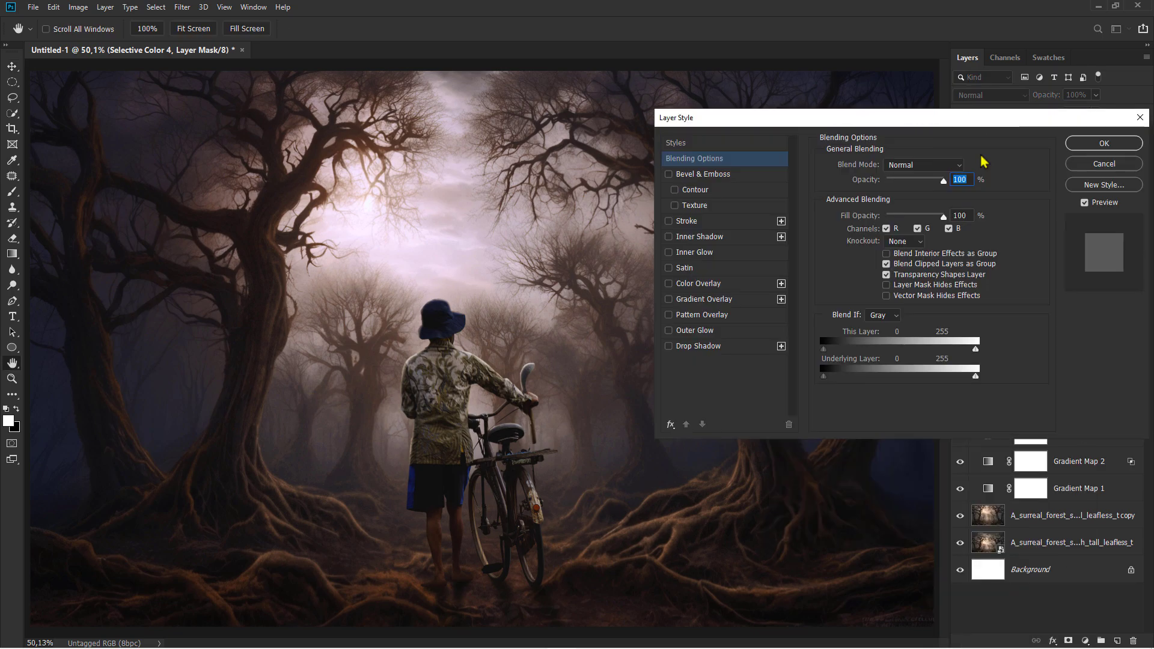
key(alt)
drag(823, 376, 836, 377)
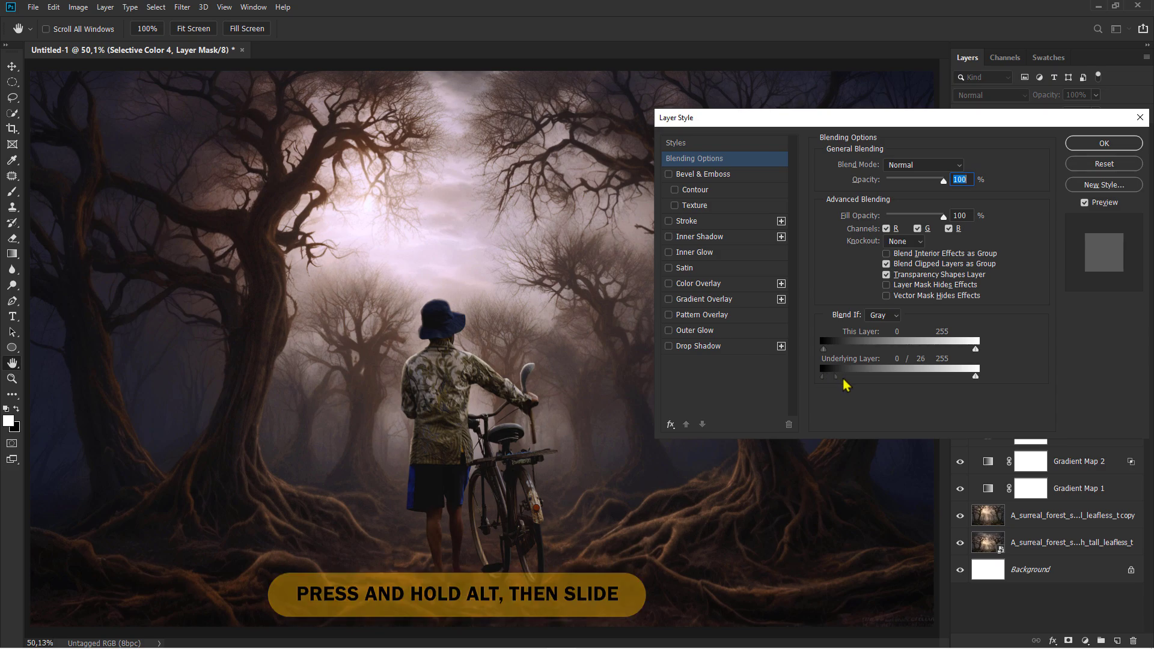
click(1103, 143)
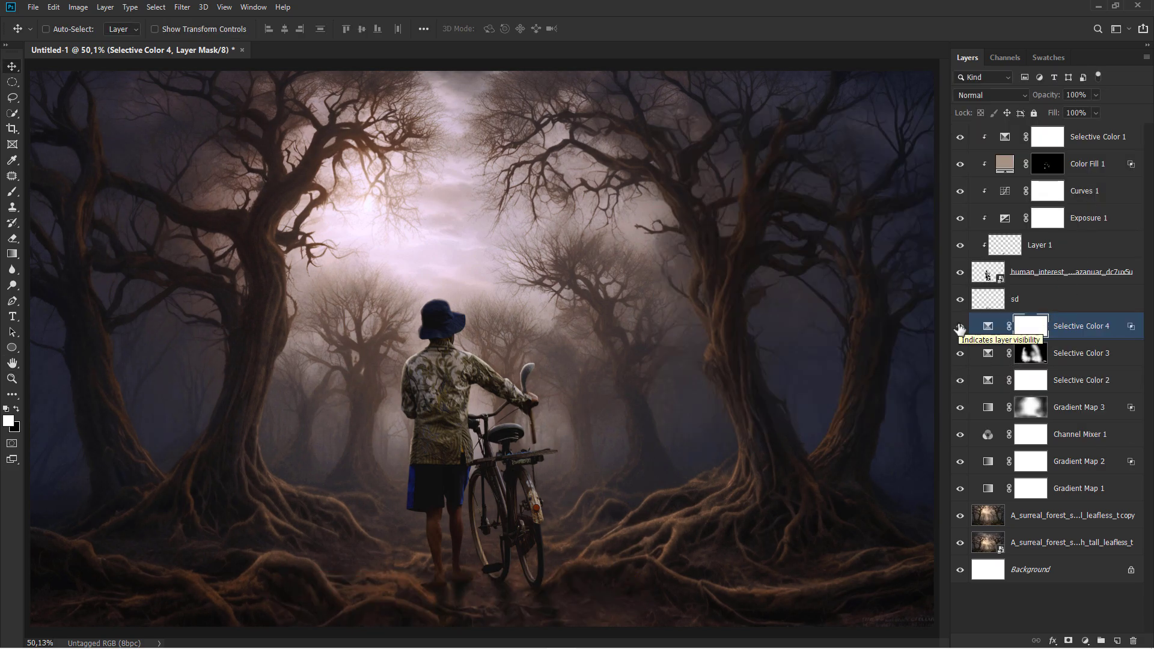
click(1073, 329)
Place the A_surreal_image_of_the_moon_against_a_pure.png cloud image above Selective Color 1 and shift it left to X 1352 px
click(1090, 135)
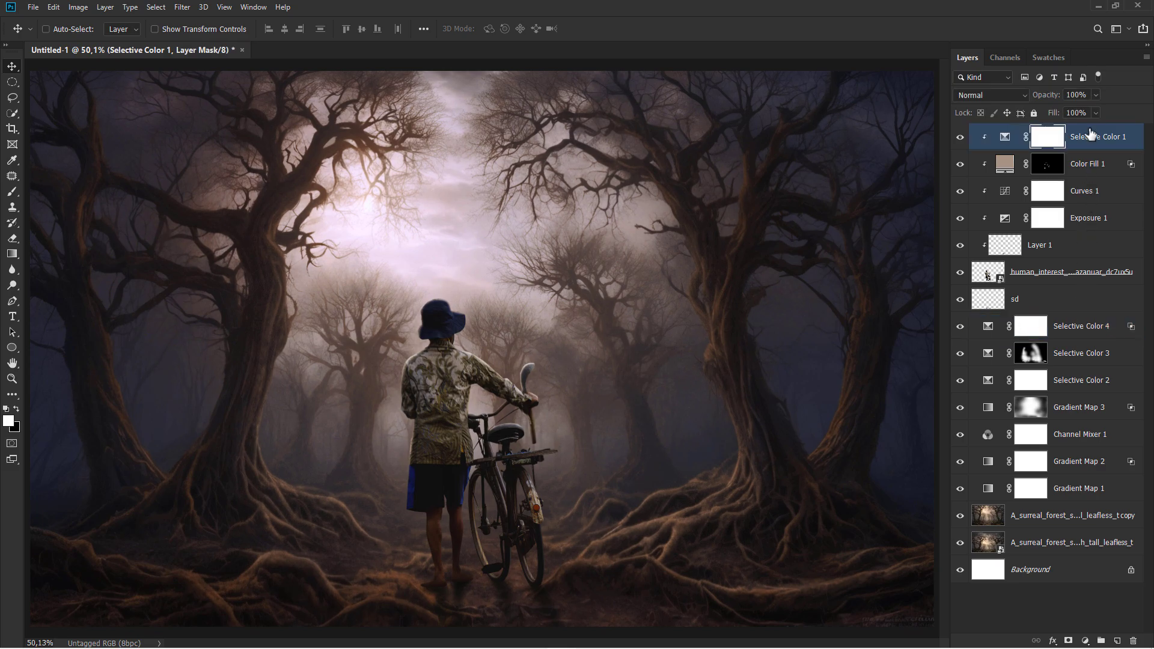
click(542, 640)
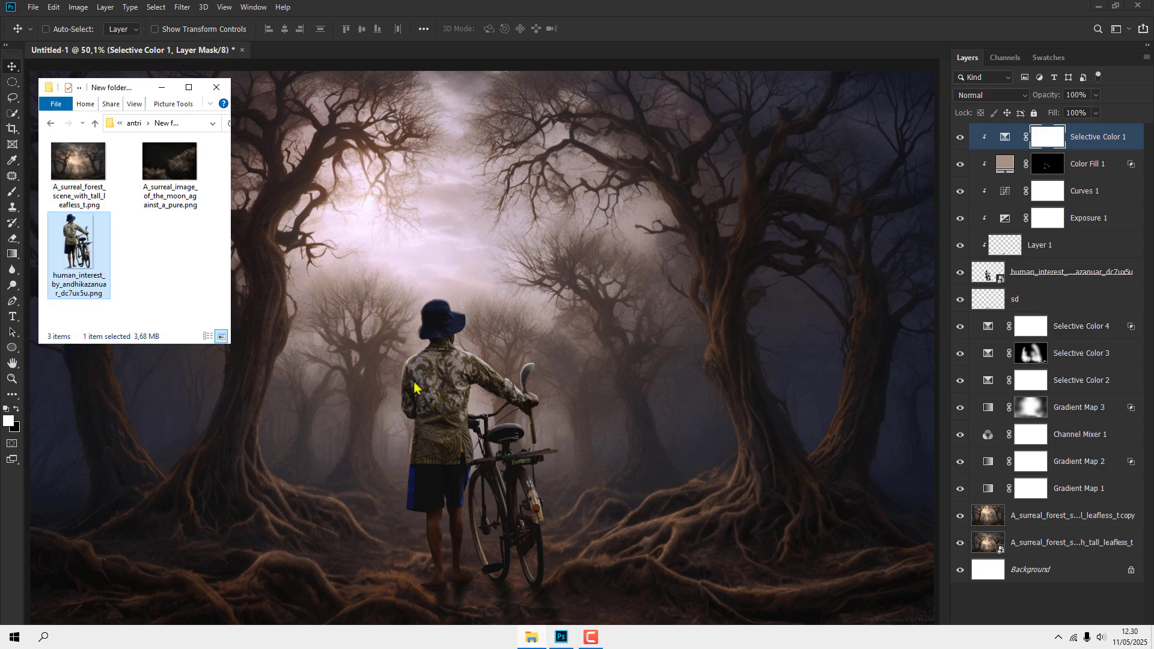
drag(158, 176, 489, 316)
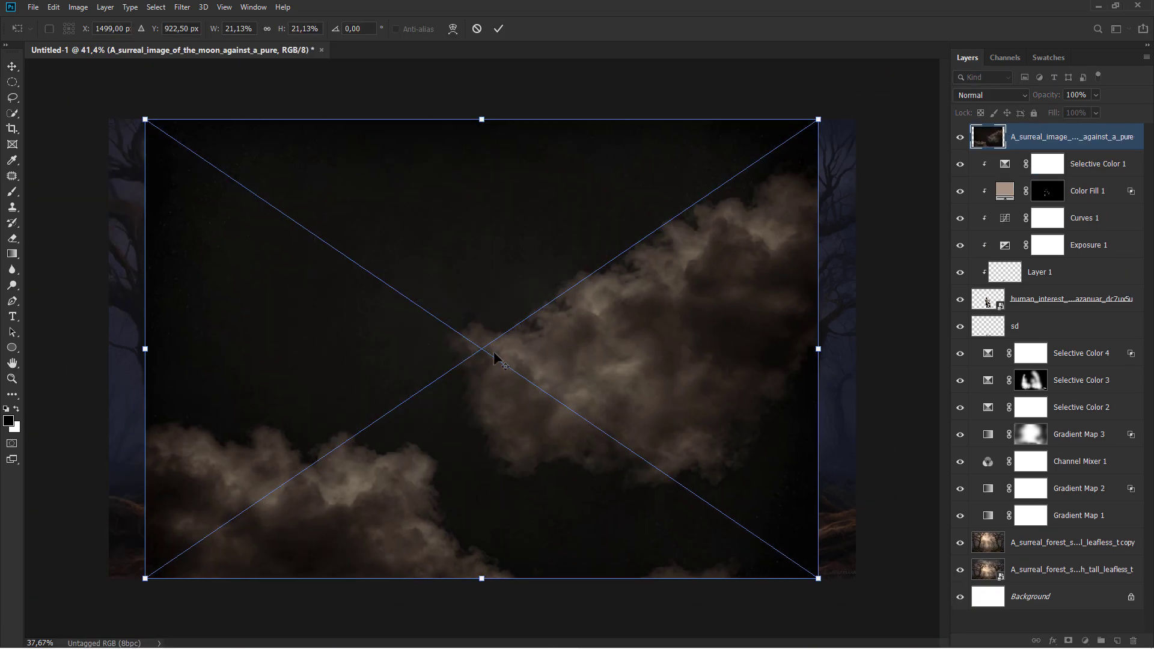
drag(419, 366, 386, 362)
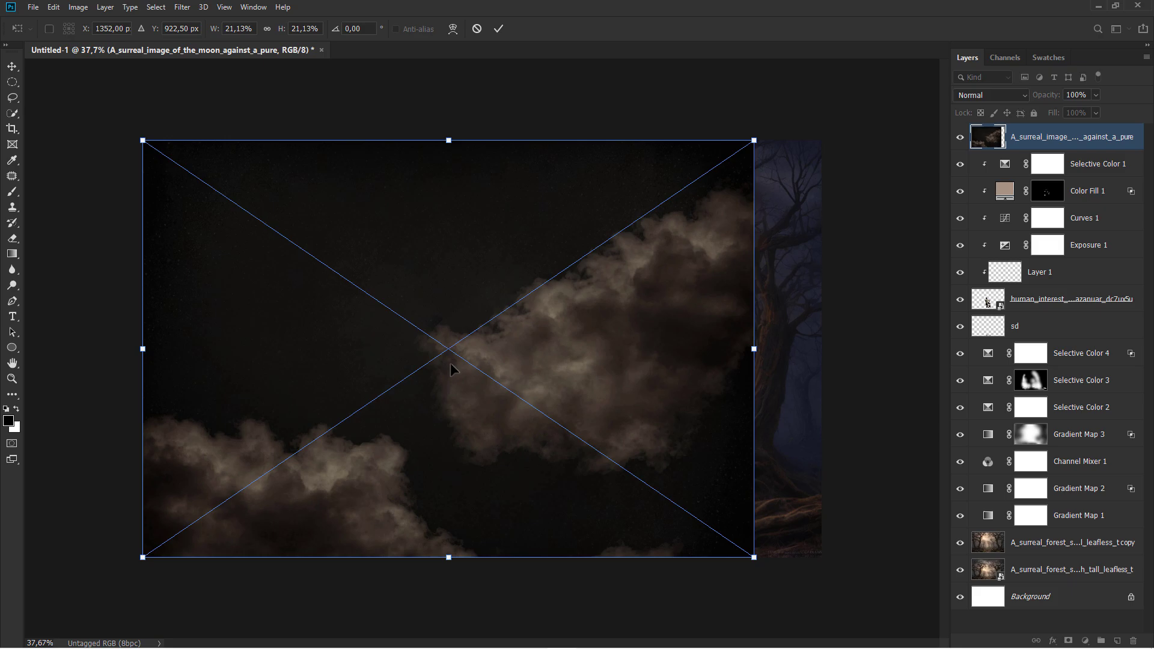
Set the placed cloud image's blend mode to Screen and commit its placement
click(971, 98)
click(989, 209)
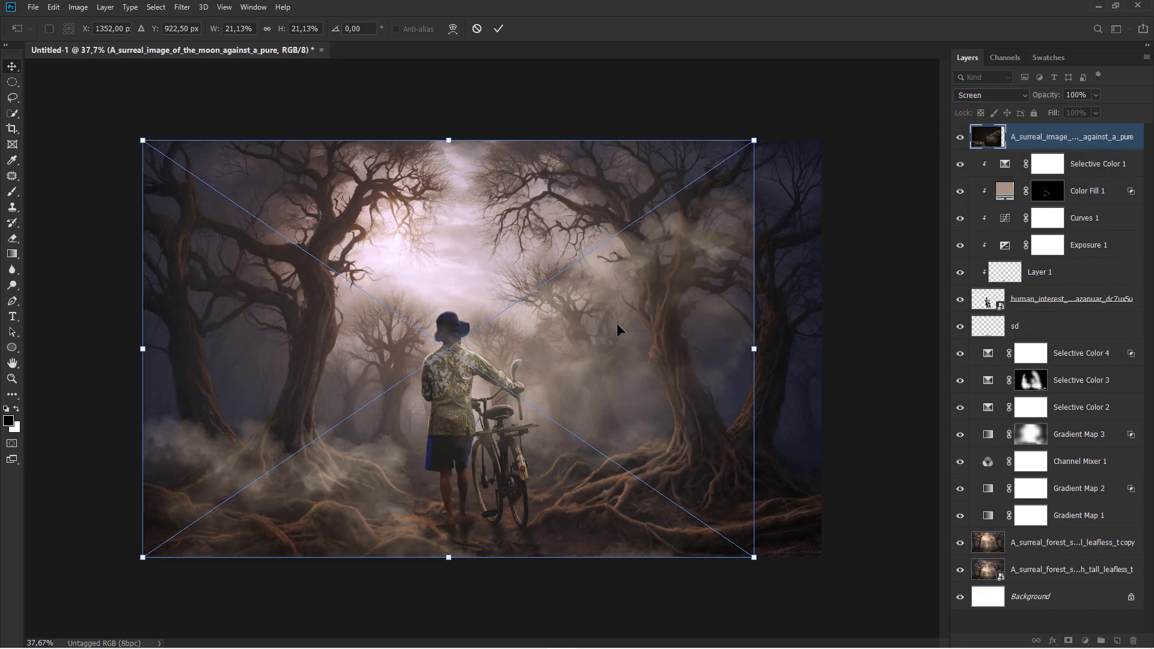
key(Return)
scroll(609, 340, up, 1)
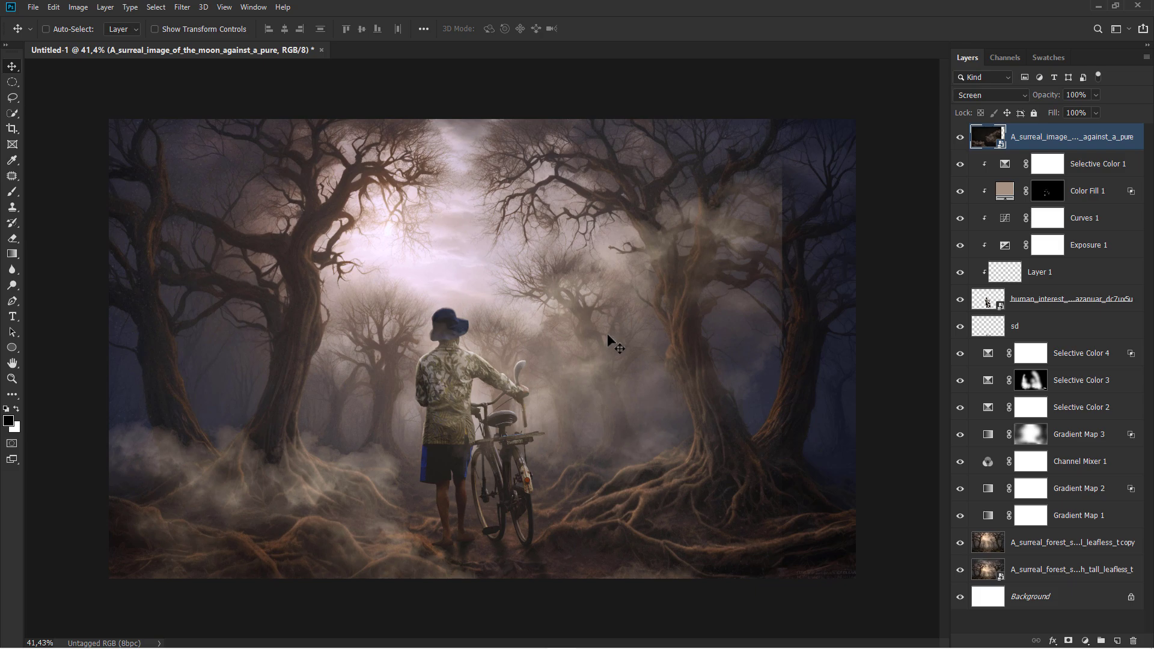
Rasterize the A_surreal_image_of_the_moon_against_a_pure cloud layer and set its blend mode to Normal
right_click(1048, 137)
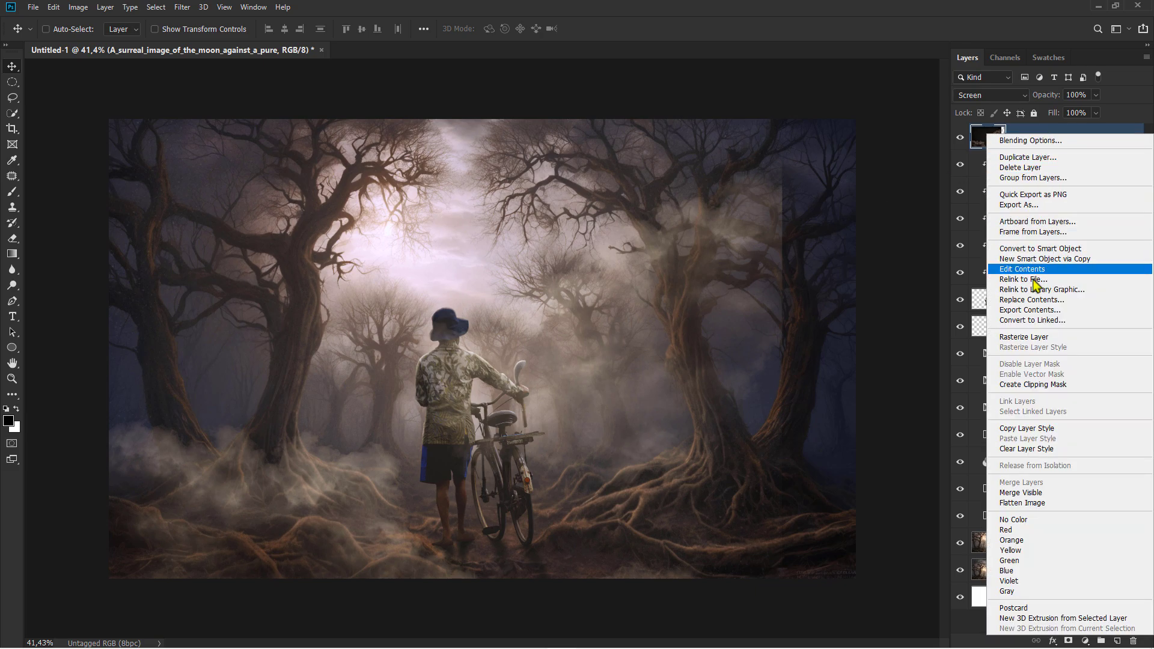
click(1046, 334)
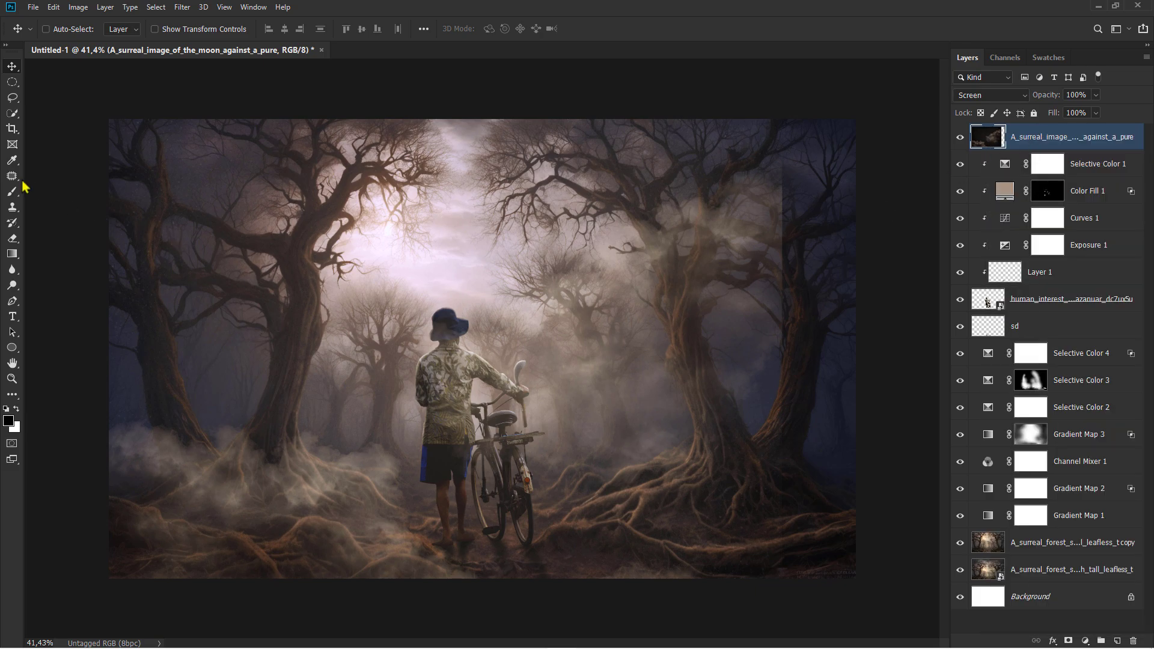
click(11, 98)
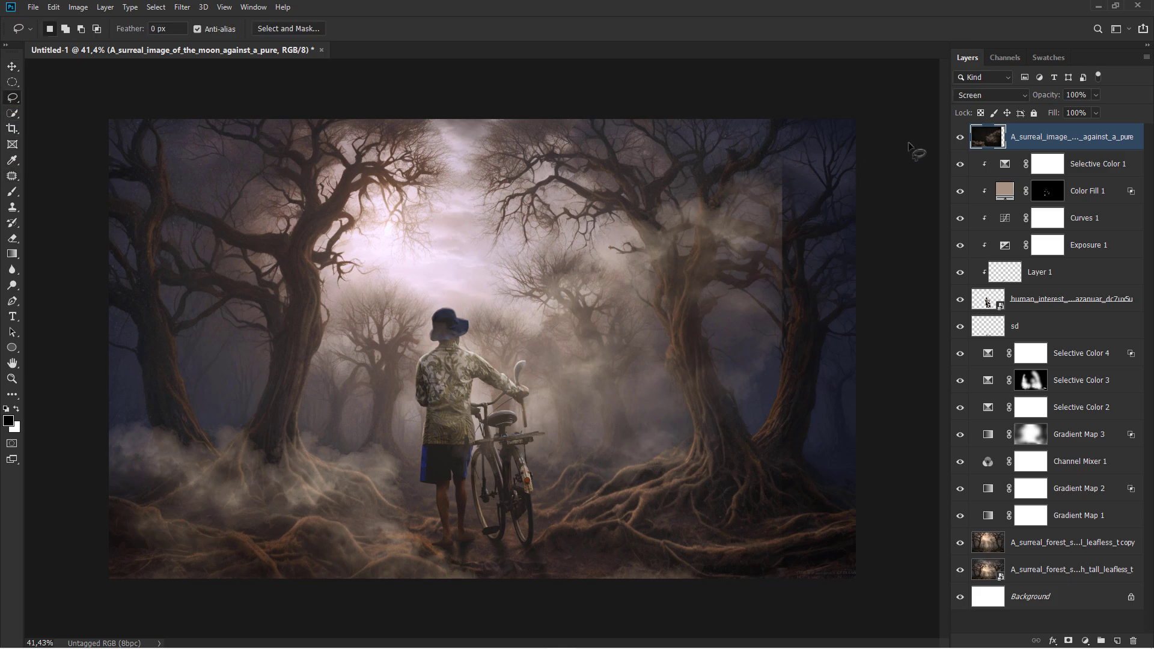
click(966, 97)
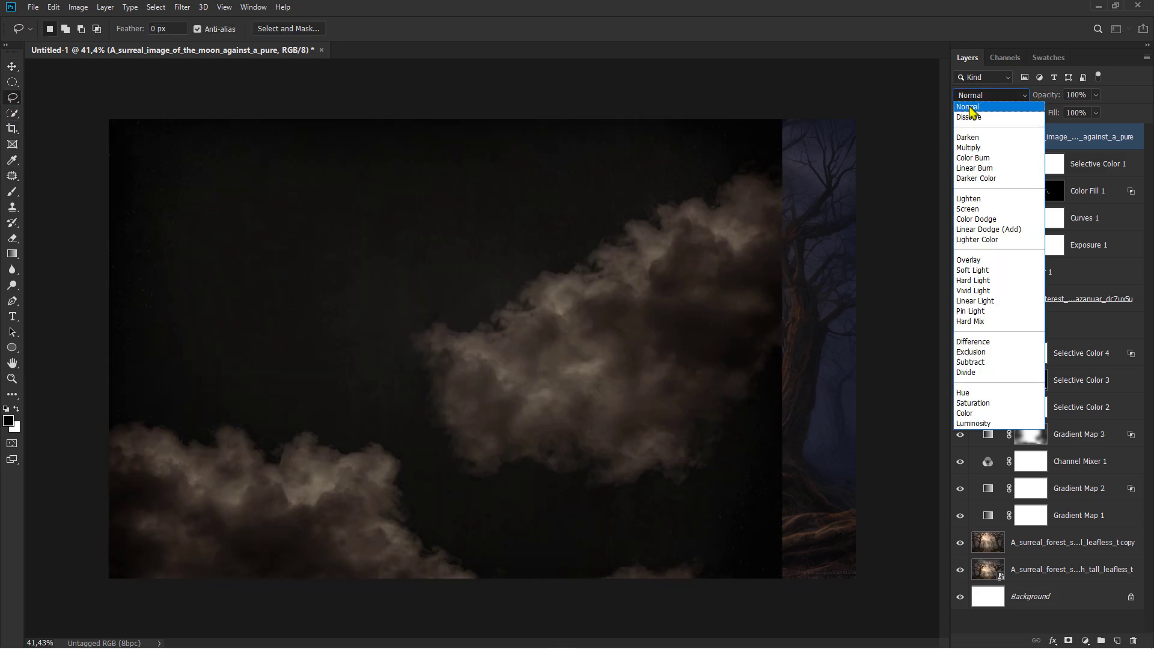
click(968, 107)
Lasso the large upper-right cloud, cut it from the cloud layer and paste it in place on a new layer above
mouse_move(781, 144)
mouse_down()
mouse_move(477, 245)
mouse_move(381, 335)
mouse_move(391, 226)
mouse_up()
click(370, 110)
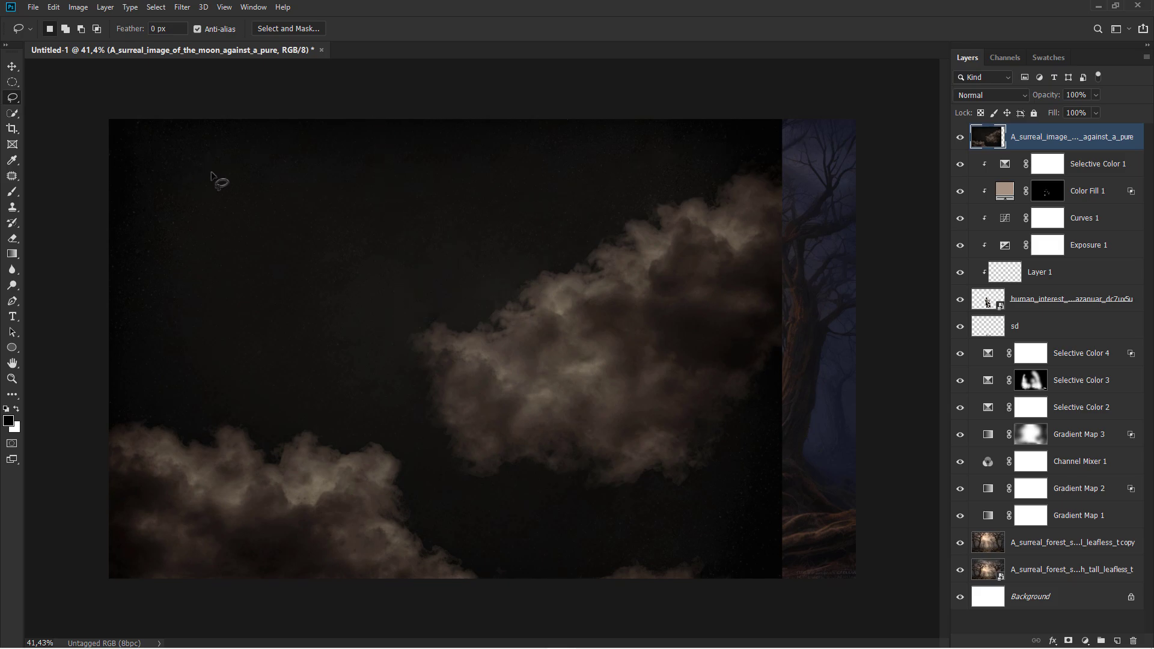
mouse_move(368, 107)
mouse_down()
mouse_move(381, 364)
mouse_move(440, 478)
mouse_move(470, 507)
mouse_move(513, 517)
mouse_move(719, 529)
mouse_move(850, 412)
mouse_move(868, 218)
mouse_move(820, 123)
mouse_move(775, 96)
mouse_up()
key(ctrl+x)
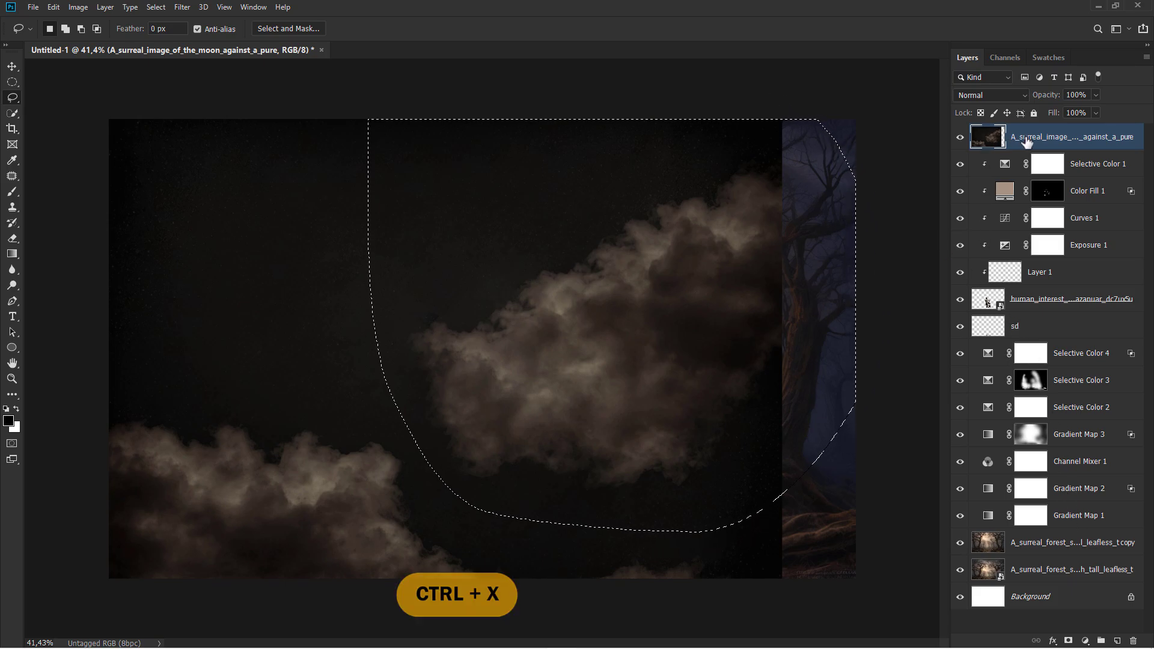
click(1117, 641)
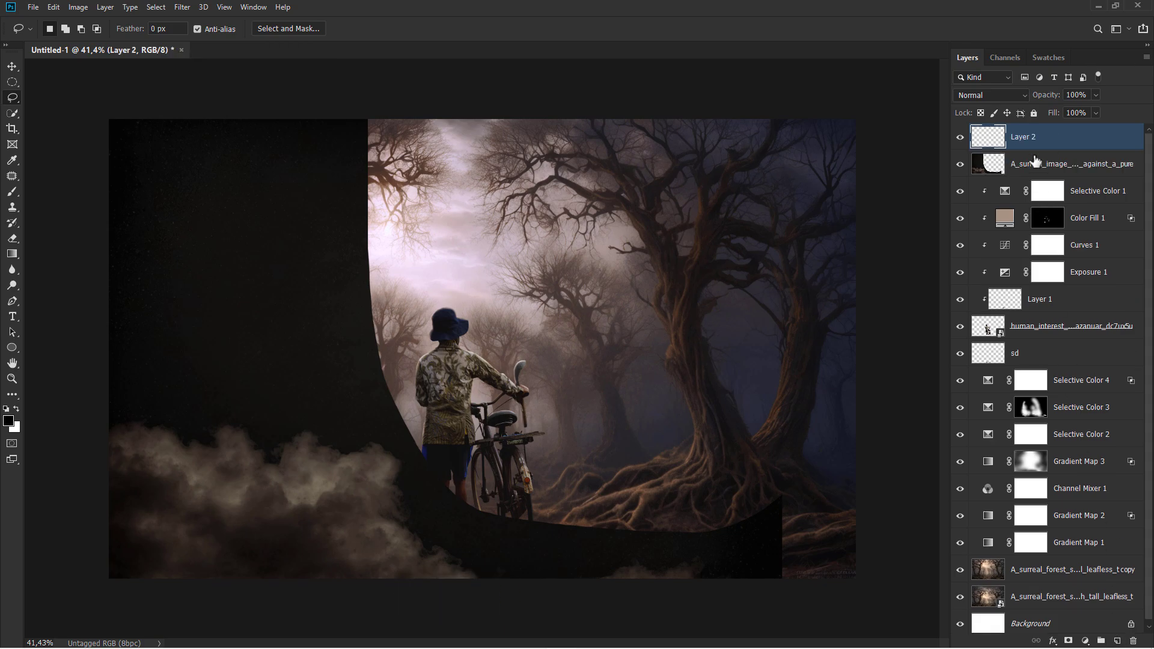
key(ctrl+shift+v)
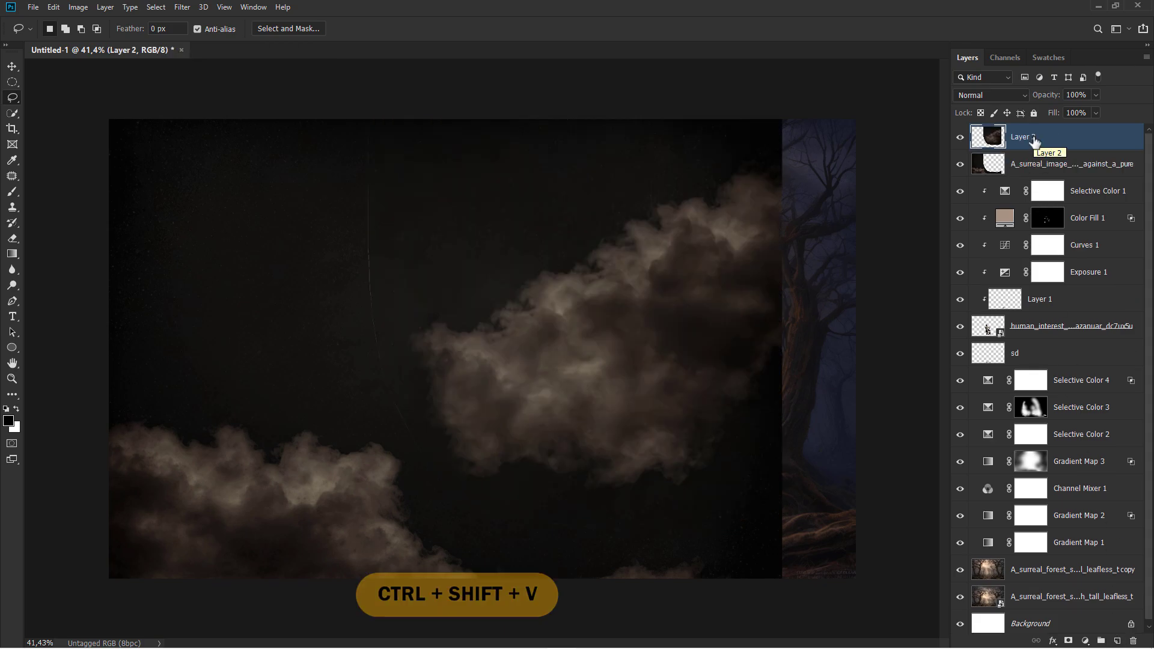
Set the blend mode of the original cloud image layer, which holds the lower-left cloud, to Screen
click(1028, 164)
click(989, 96)
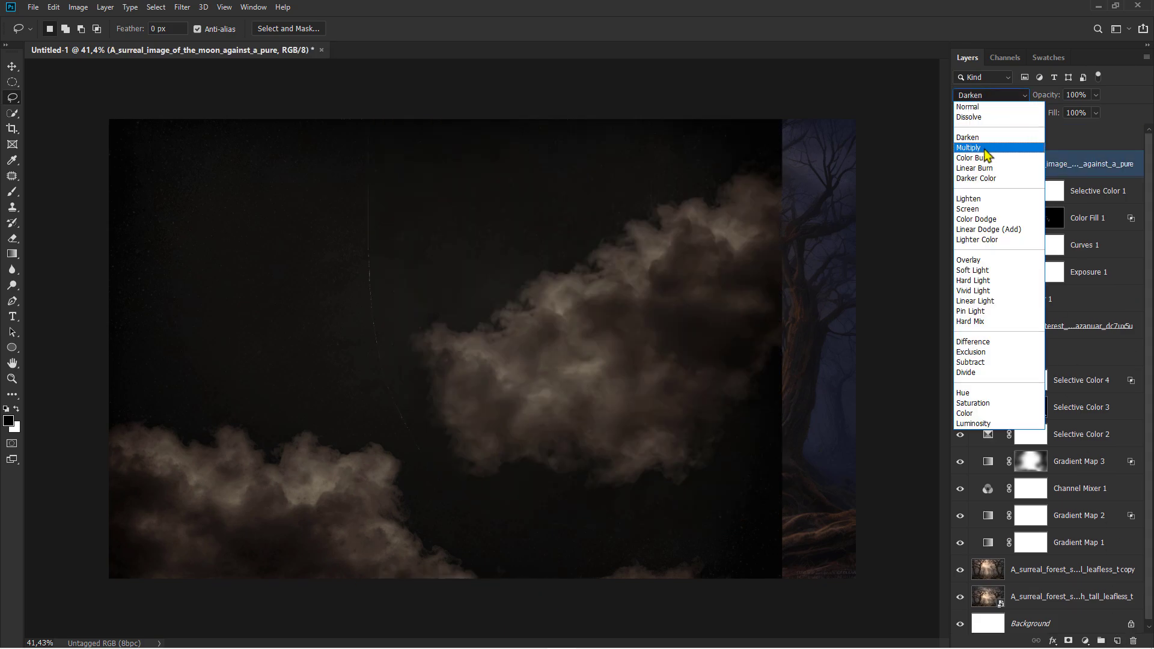
click(980, 210)
Free-transform Layer 2, rotating the cloud by about 34° and moving it over the lower-right roots at about X 2132, Y 1578 px
click(1028, 144)
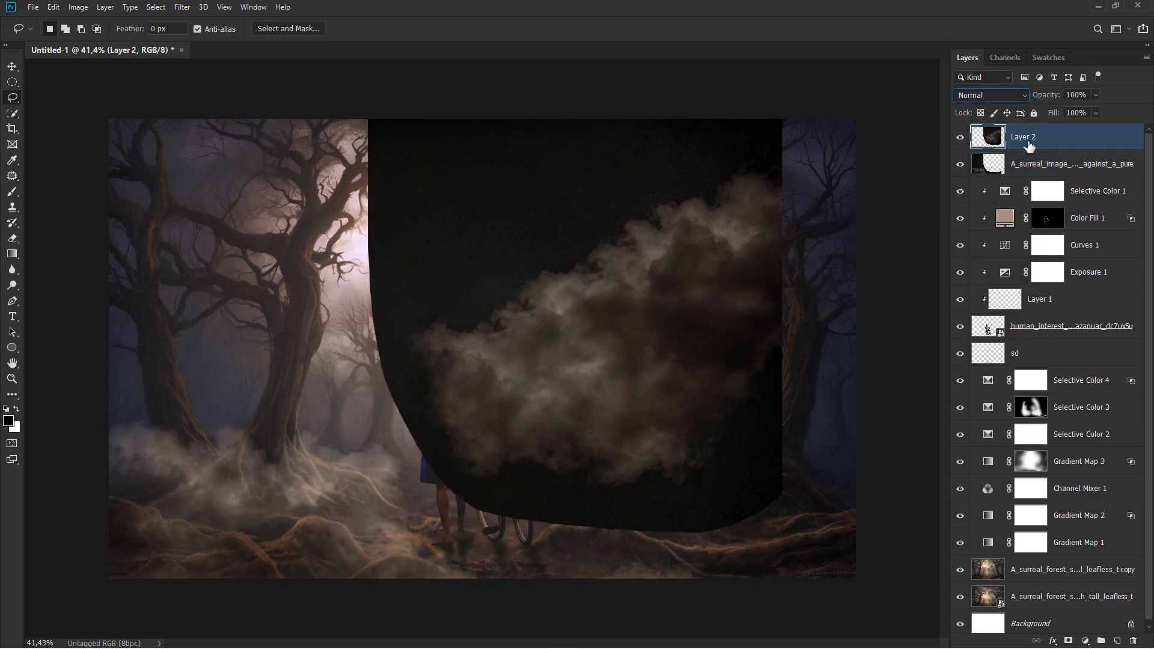
key(ctrl+t)
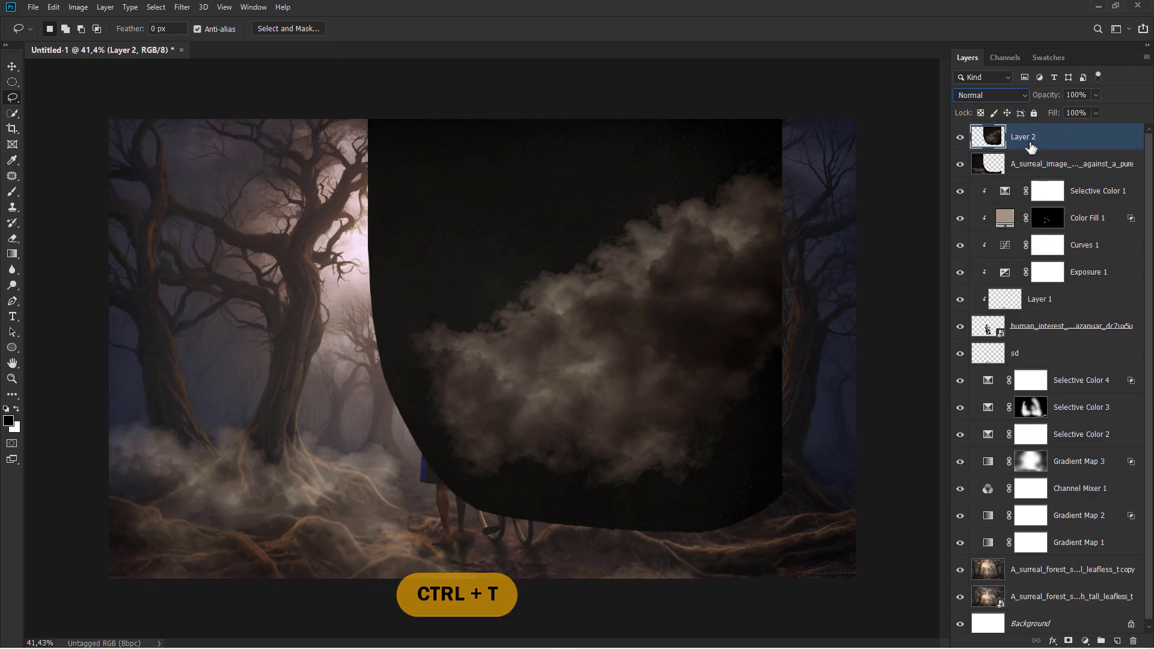
drag(841, 251, 858, 397)
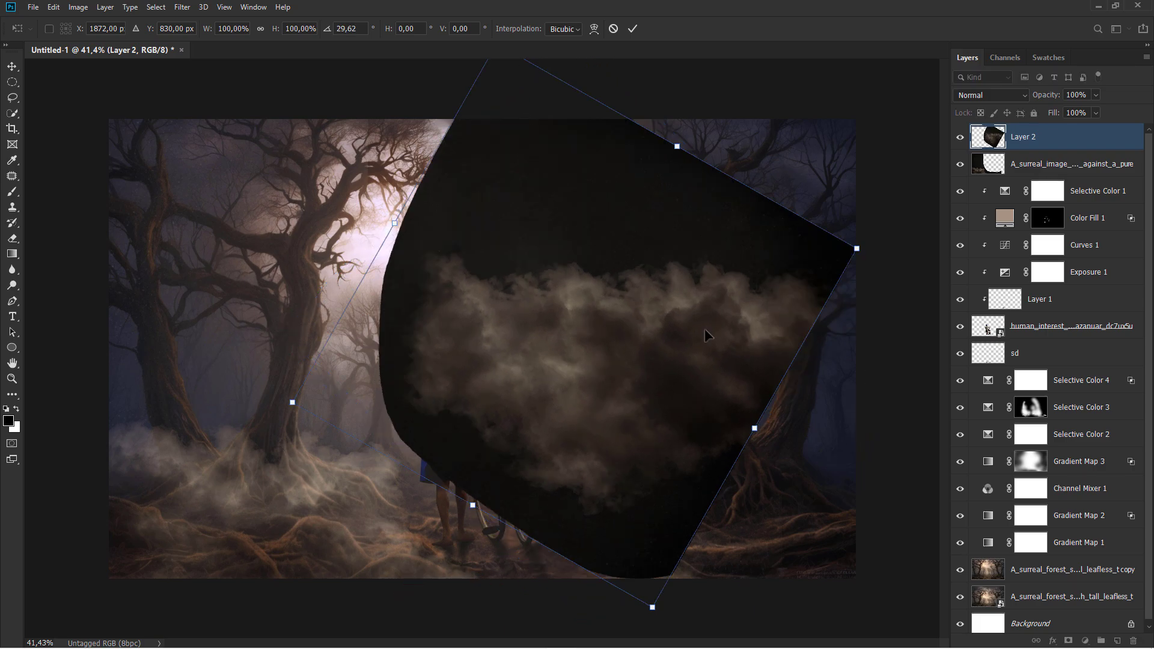
drag(708, 337, 756, 500)
drag(815, 330, 794, 441)
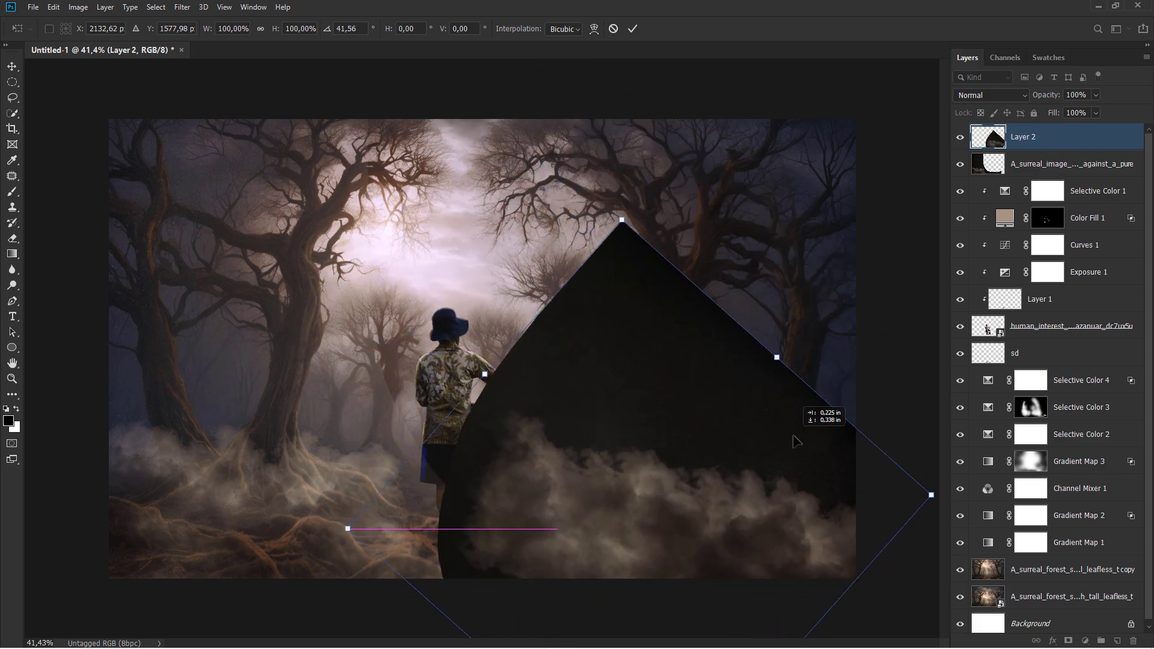
drag(865, 270, 853, 217)
Set Layer 2's blend mode to Screen and commit its transformation
click(965, 97)
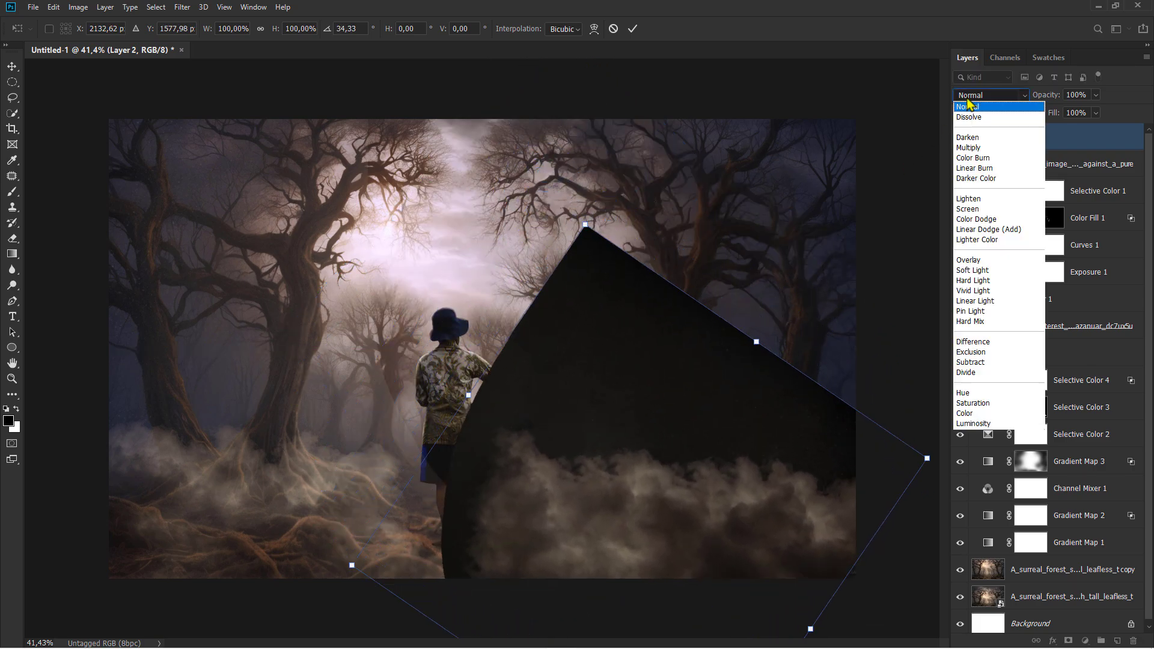
click(968, 209)
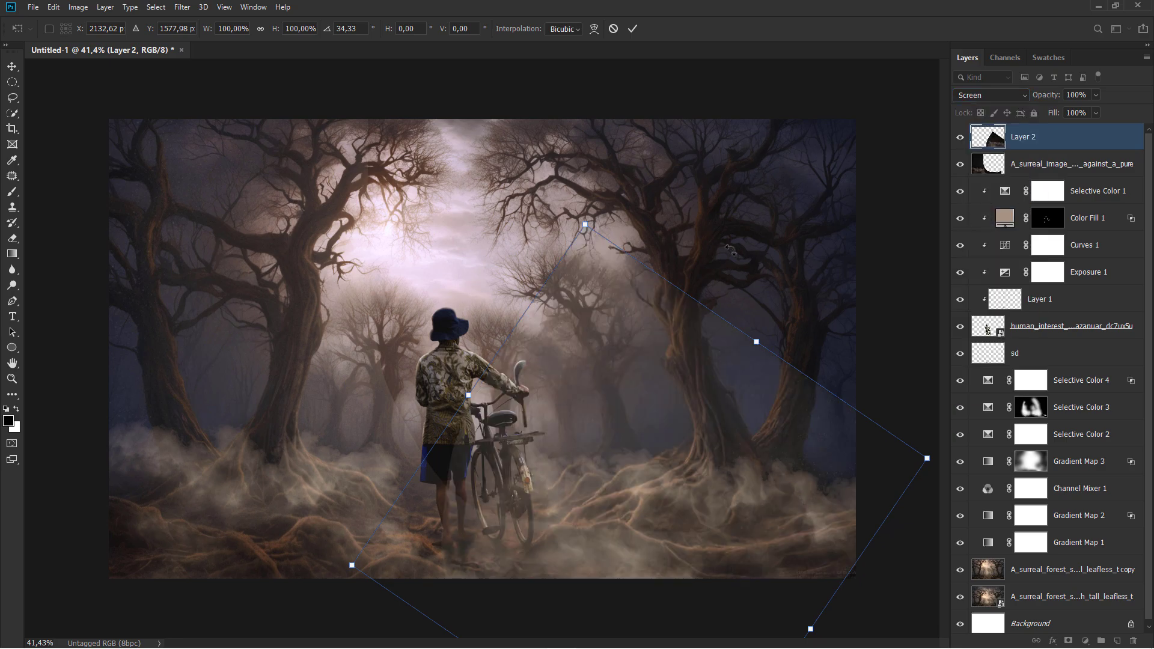
click(632, 29)
key(l)
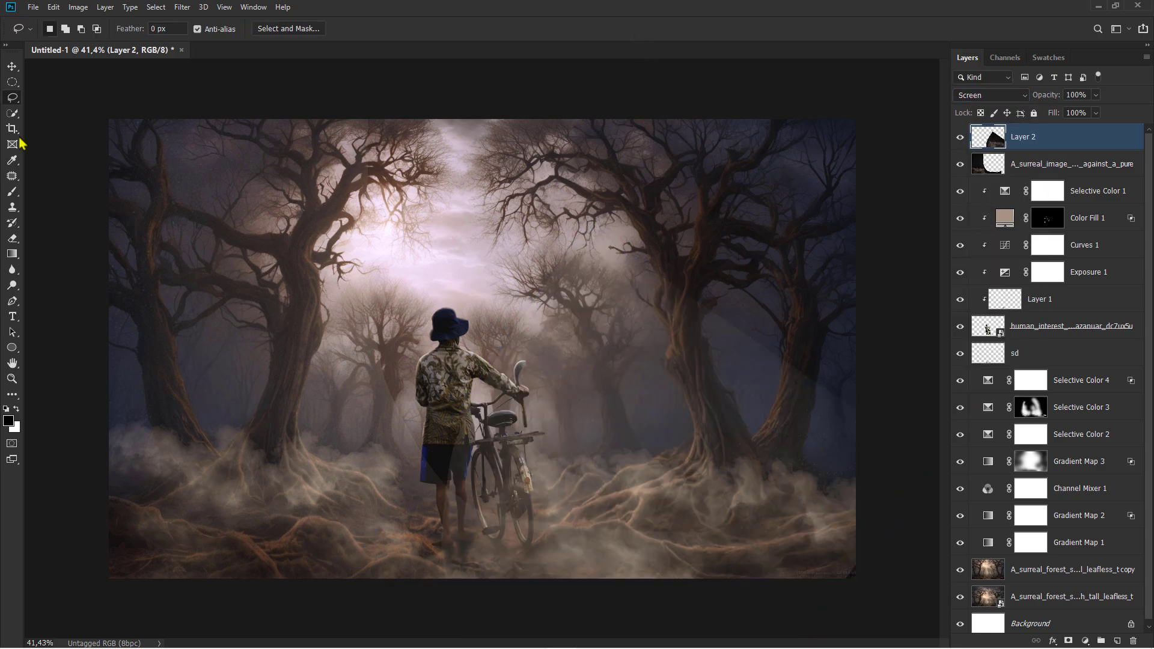
Shift Layer 2's cloud further right to about X 2420, Y 1521 px, rotate it by about -10.5° and apply the transform
click(12, 66)
mouse_move(601, 421)
mouse_down()
mouse_move(571, 417)
mouse_move(579, 431)
mouse_move(600, 423)
mouse_up()
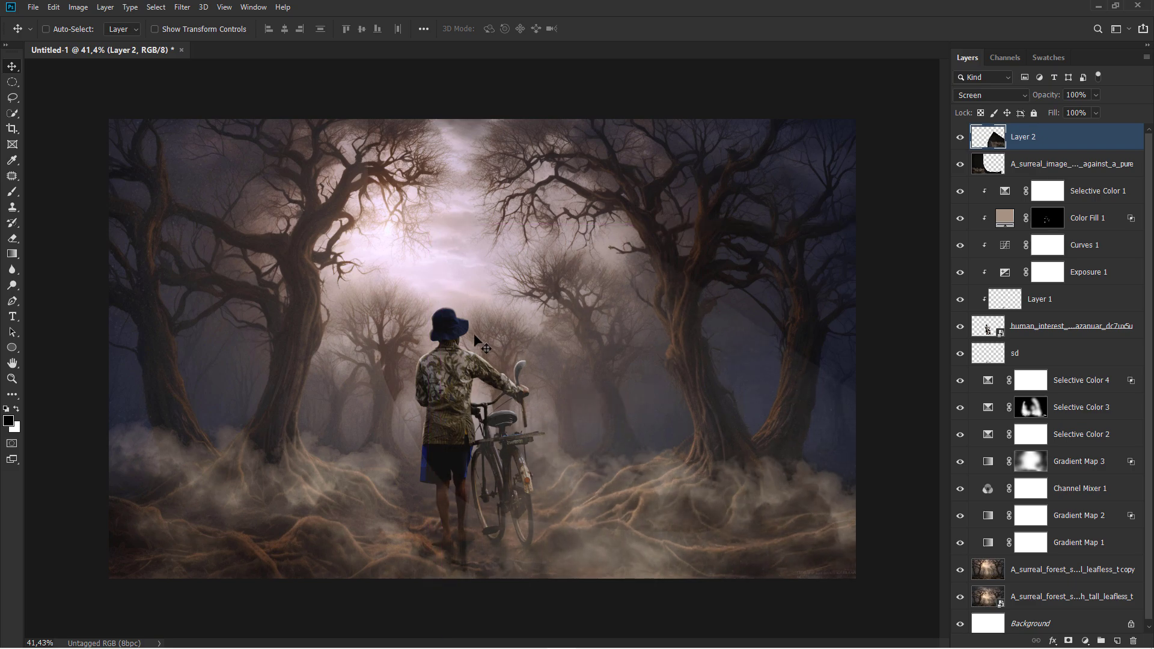
key(ctrl+t)
drag(442, 294, 423, 351)
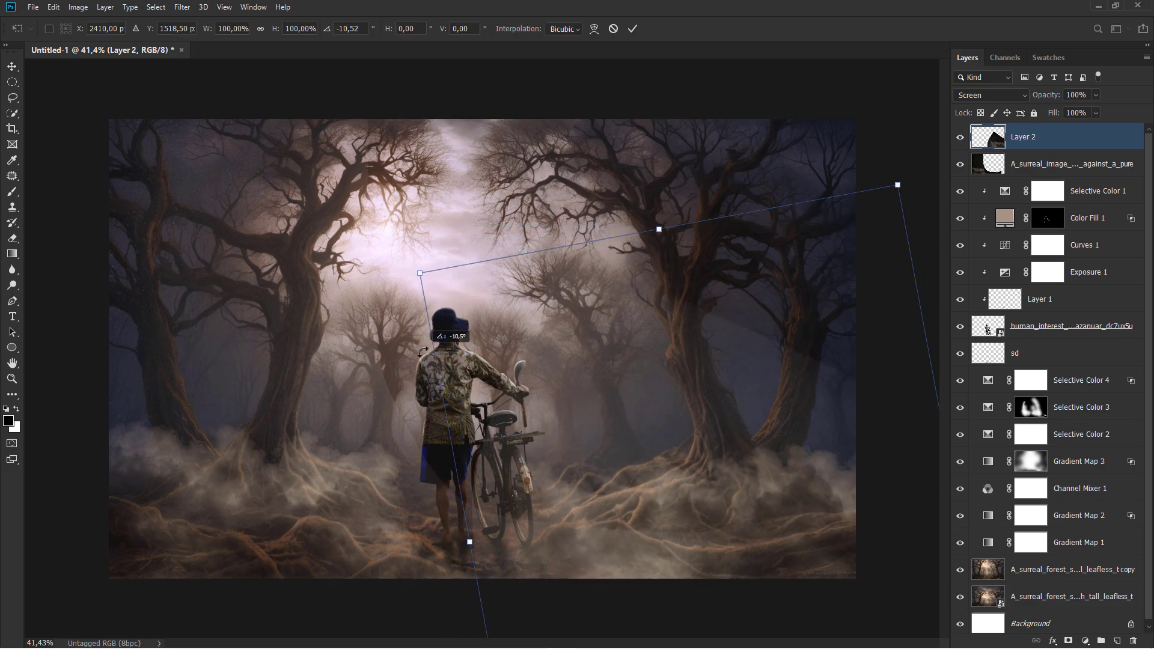
drag(565, 374, 568, 376)
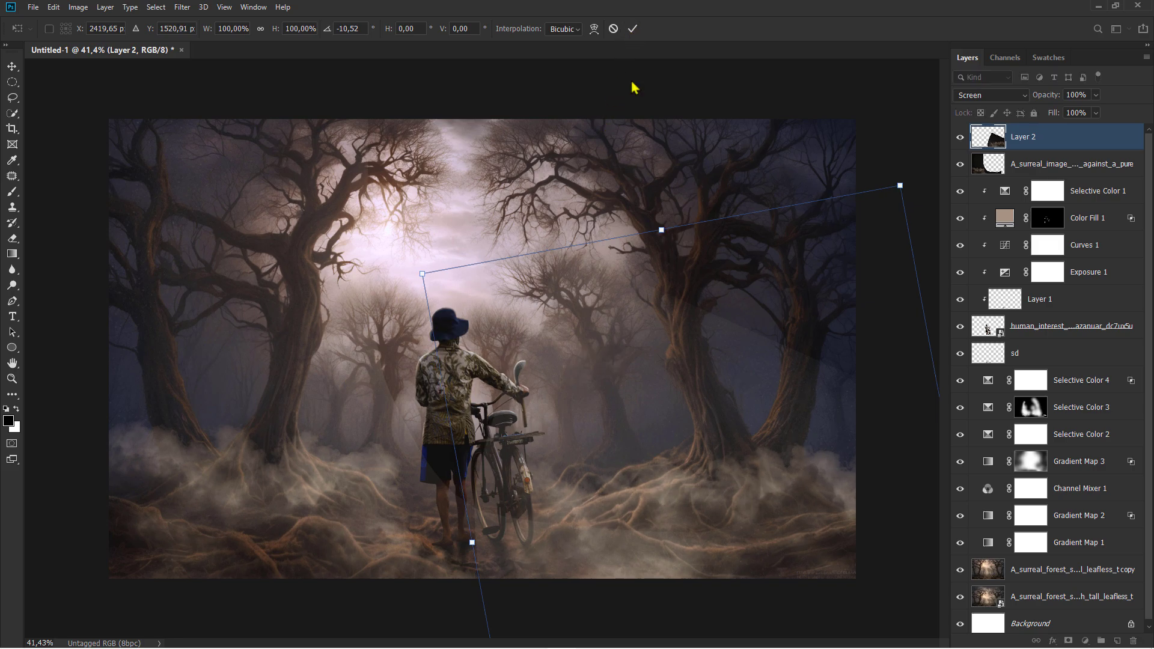
click(632, 28)
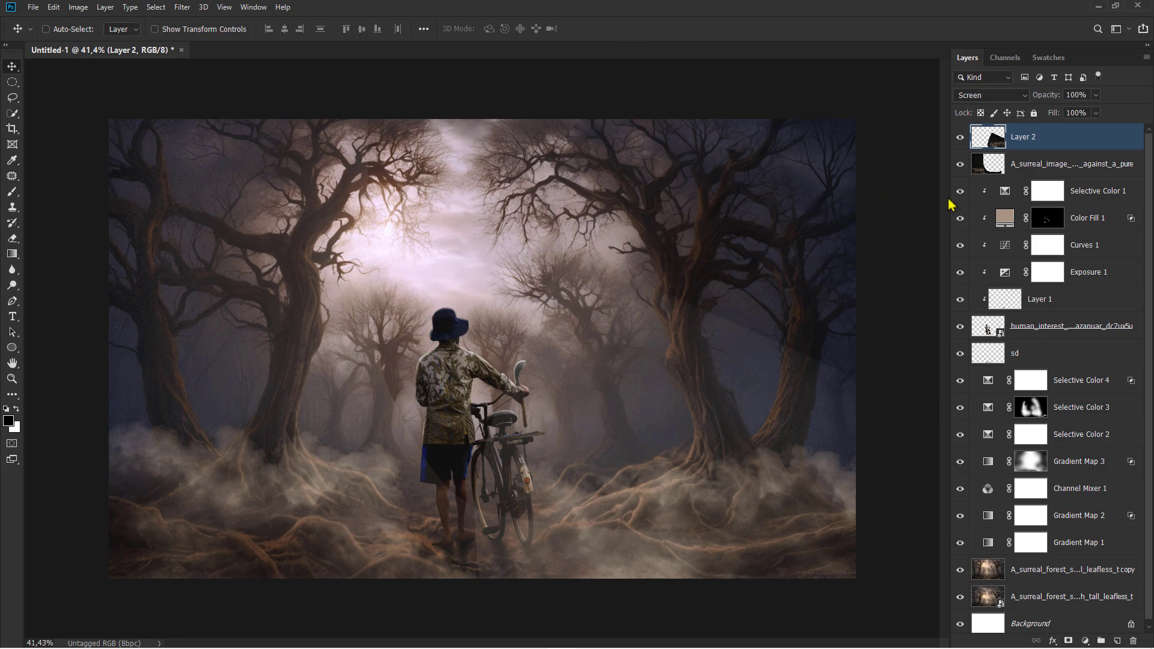
Hide Layer 2 and erase the leftover dark area and cut edge on the original cloud layer with a 414 px Eraser at 52% flow
click(960, 143)
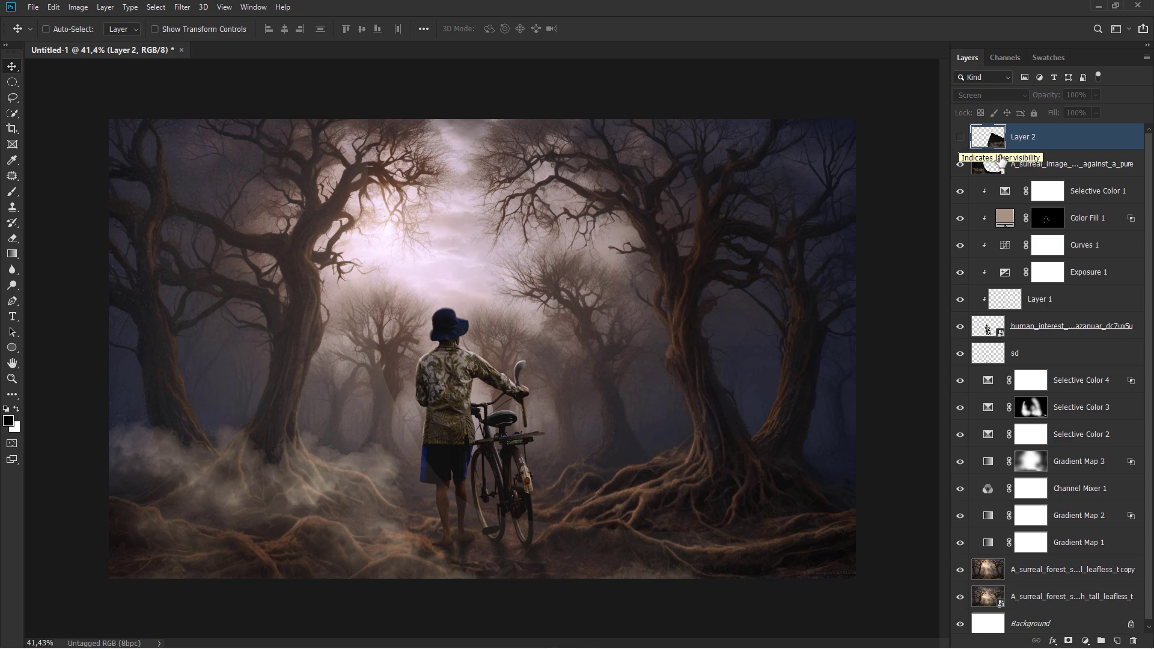
click(1038, 166)
right_click(14, 240)
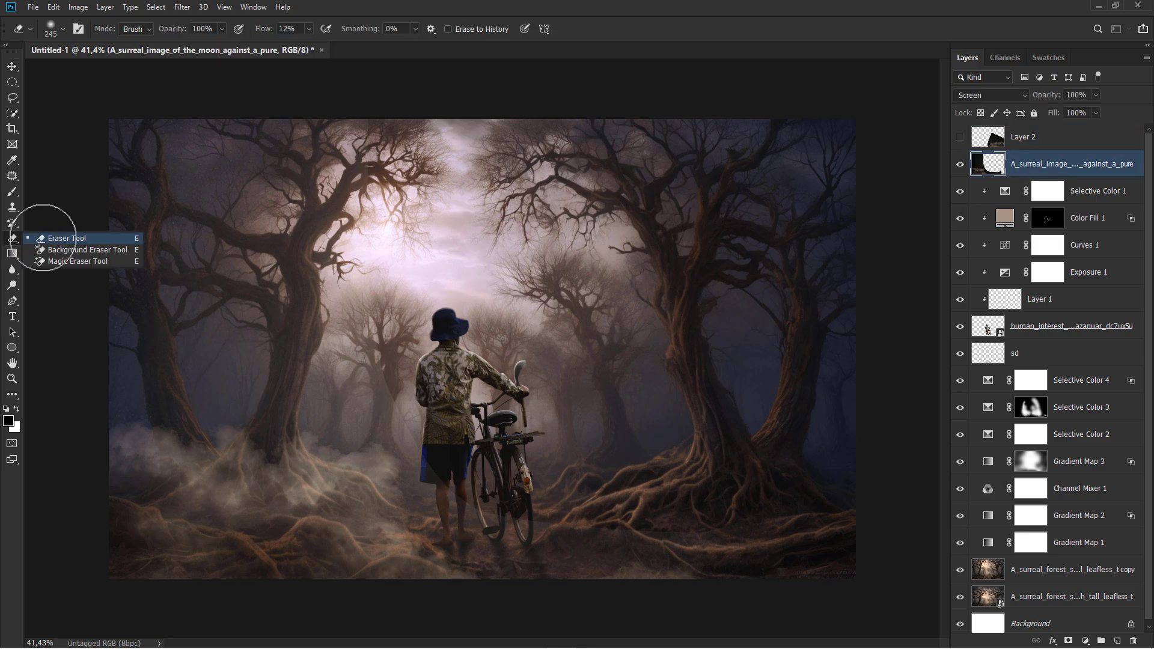
click(66, 233)
click(309, 29)
drag(325, 46, 332, 46)
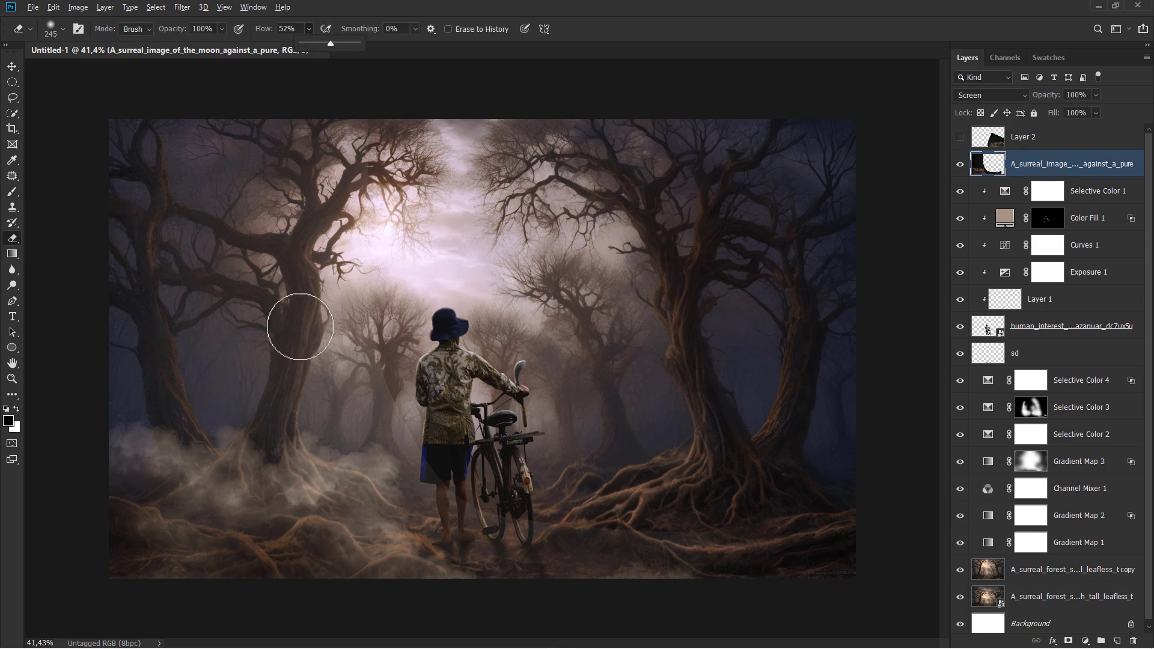
click(304, 325)
alt+right_click(358, 355)
drag(394, 389, 364, 364)
mouse_move(266, 330)
mouse_down()
mouse_move(256, 319)
mouse_move(335, 355)
mouse_move(358, 353)
mouse_up()
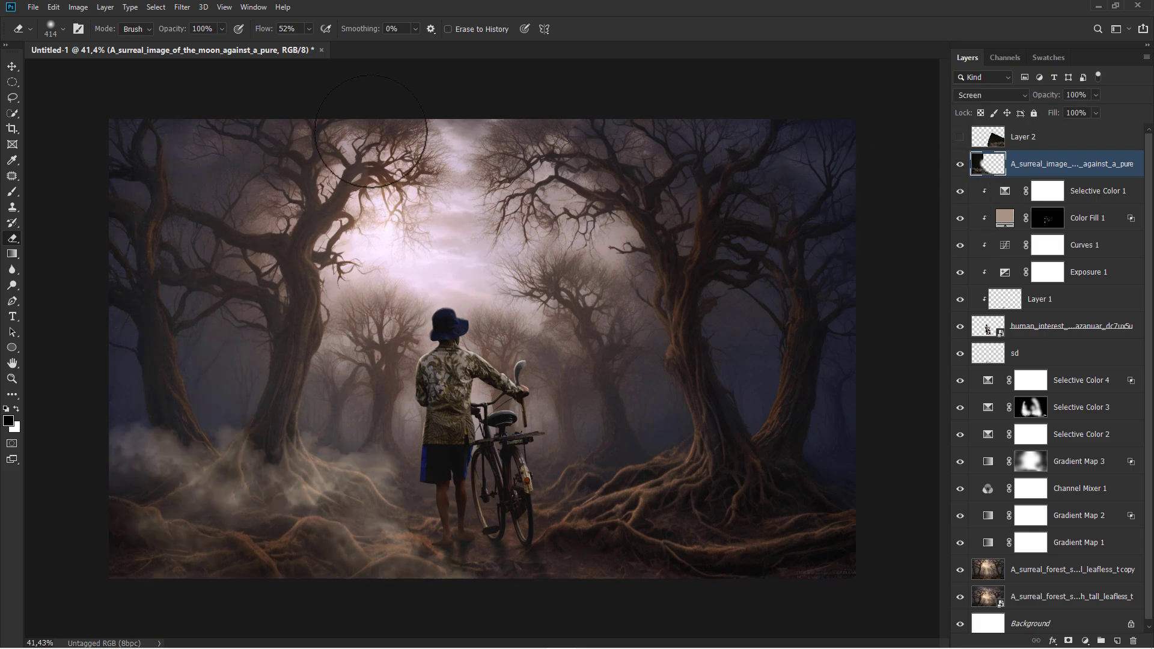
Show Layer 2 and erase its hard edges and the mist over the man, bicycle and right trees, finishing with a 506 px Eraser
click(959, 137)
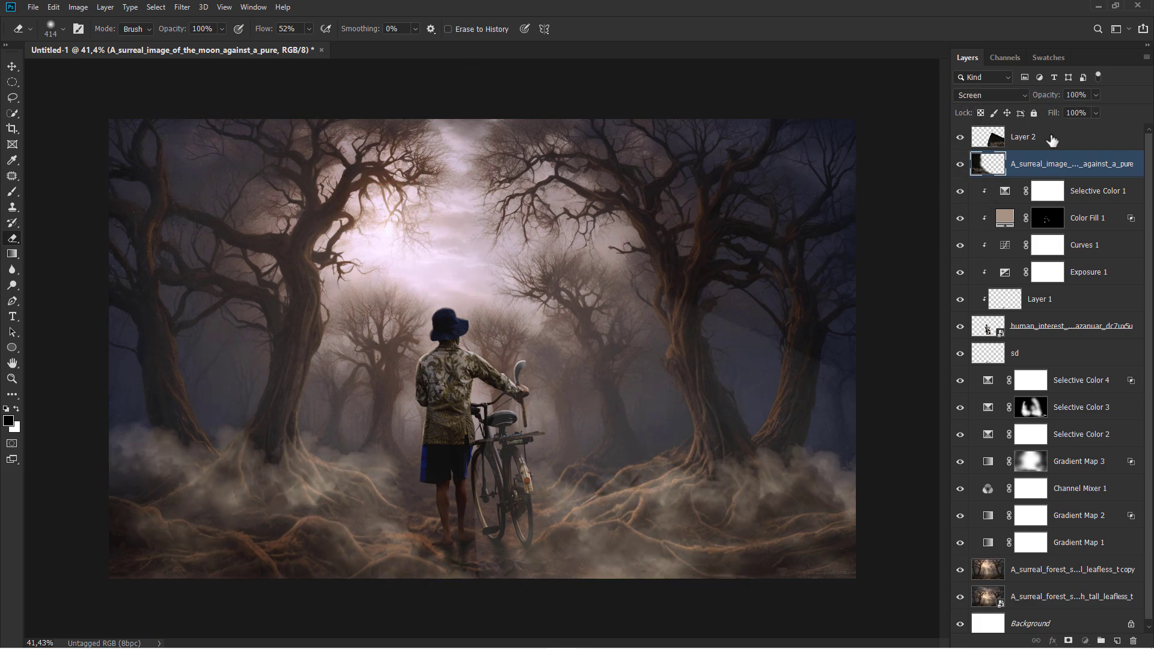
click(1052, 140)
key(bracketright)
key(bracketright)
key(bracketright)
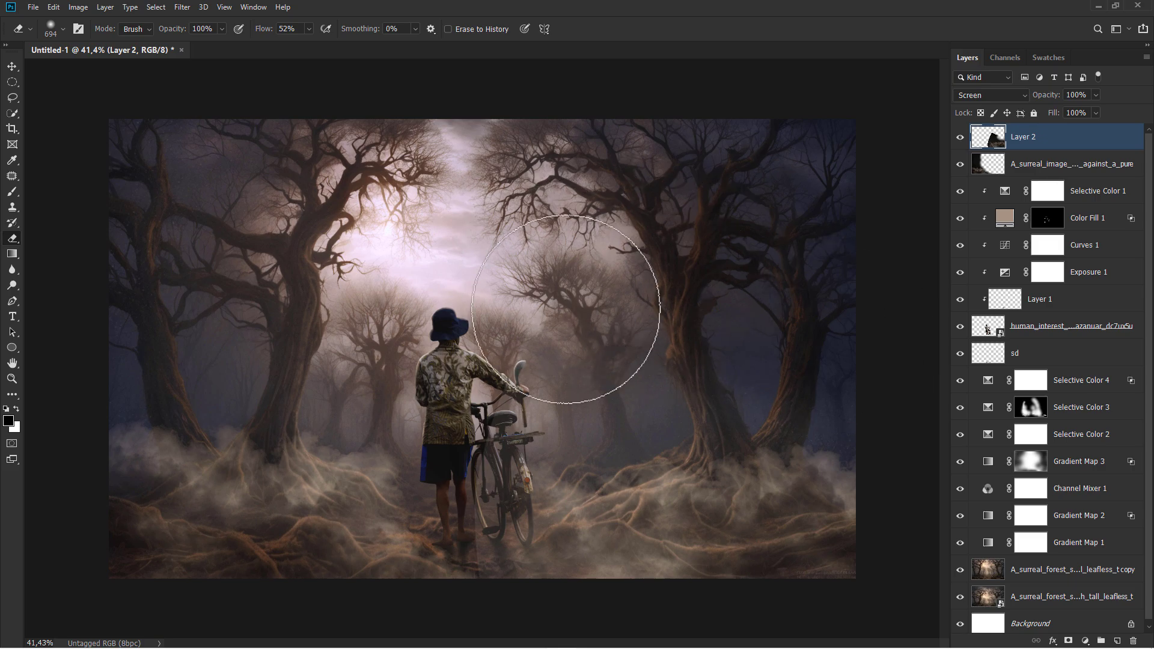
key(bracketleft)
key(bracketleft)
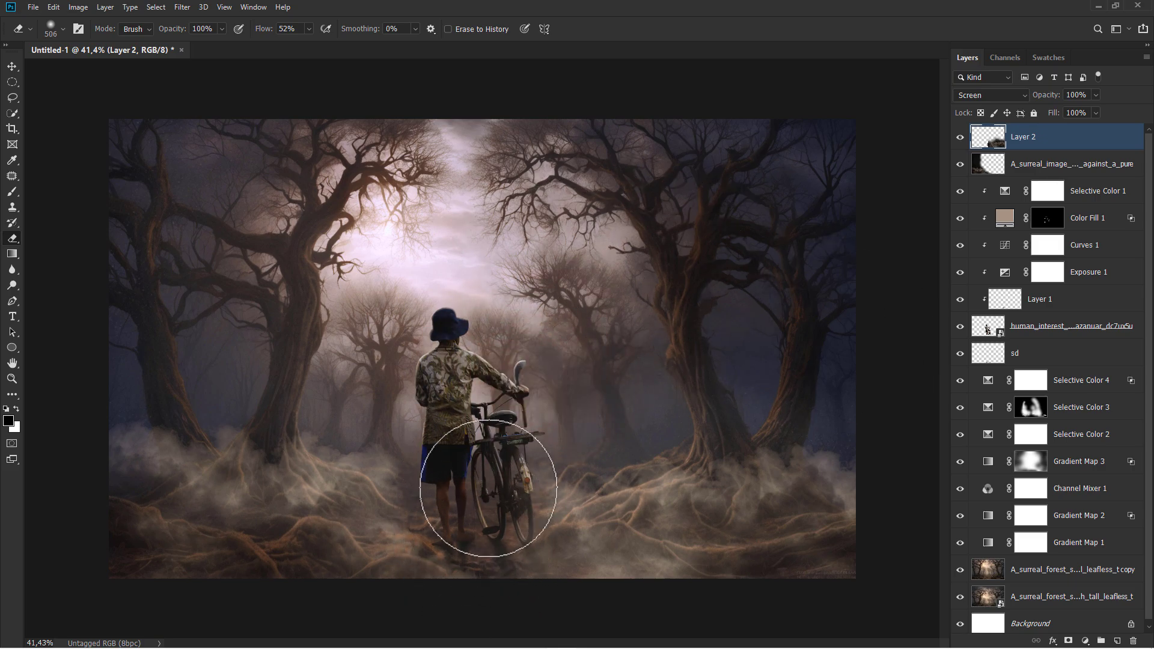
mouse_move(489, 488)
mouse_down()
mouse_move(667, 389)
mouse_move(764, 371)
mouse_up()
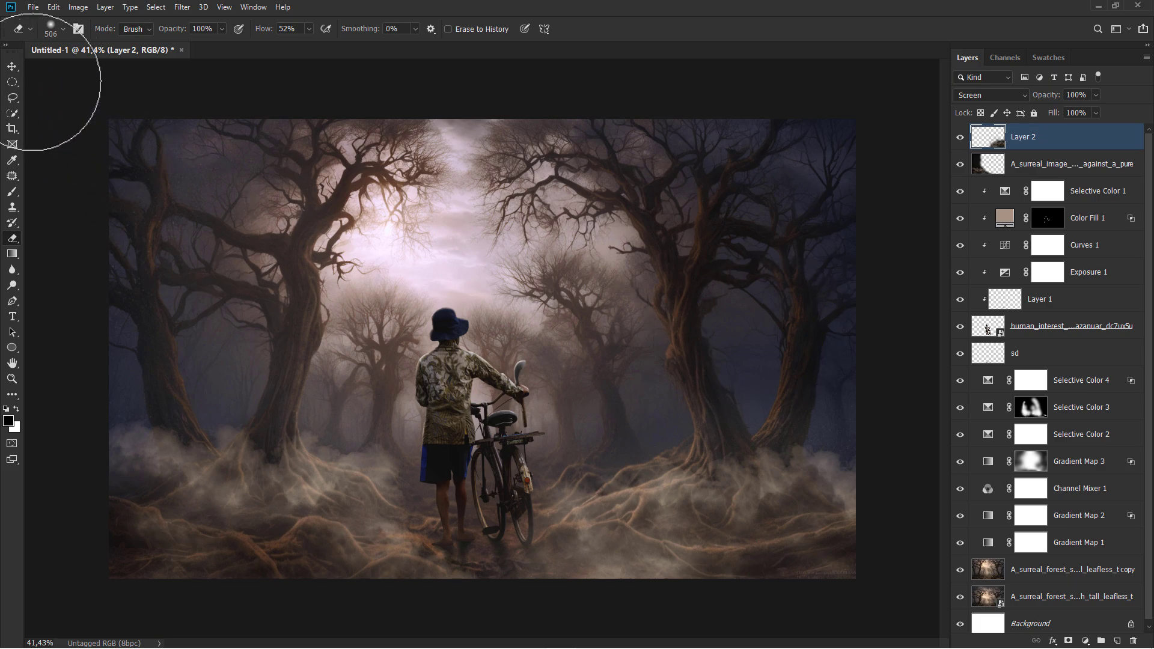
Add a Levels adjustment clipped to Layer 2 and raise its black input level to about 25
click(12, 66)
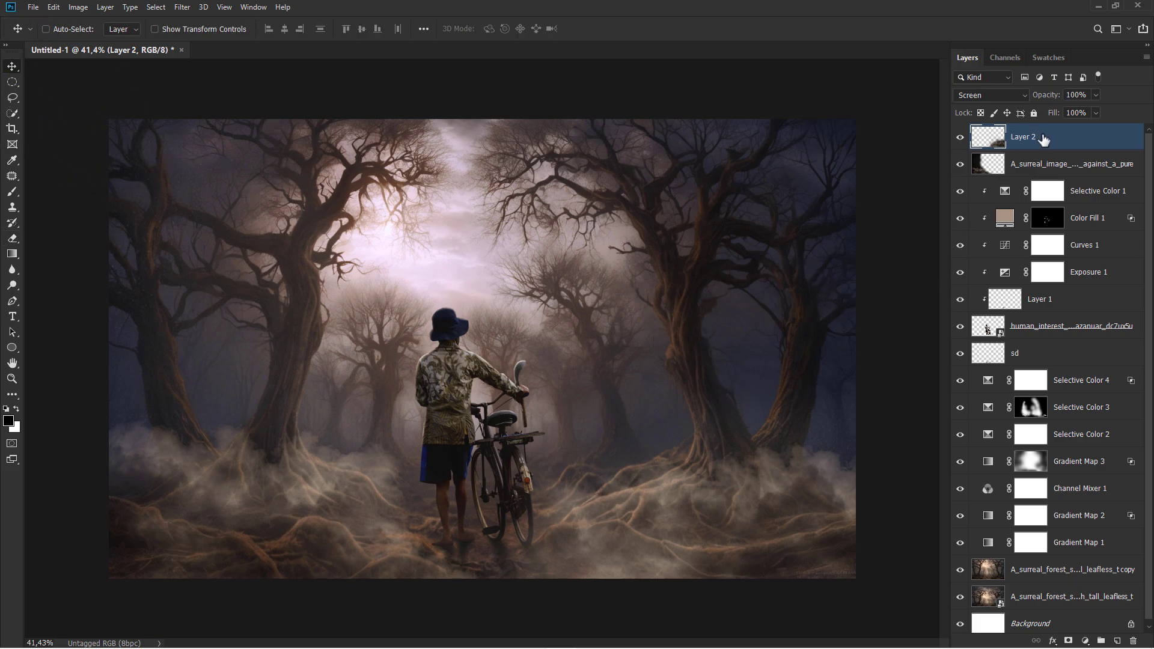
click(1086, 641)
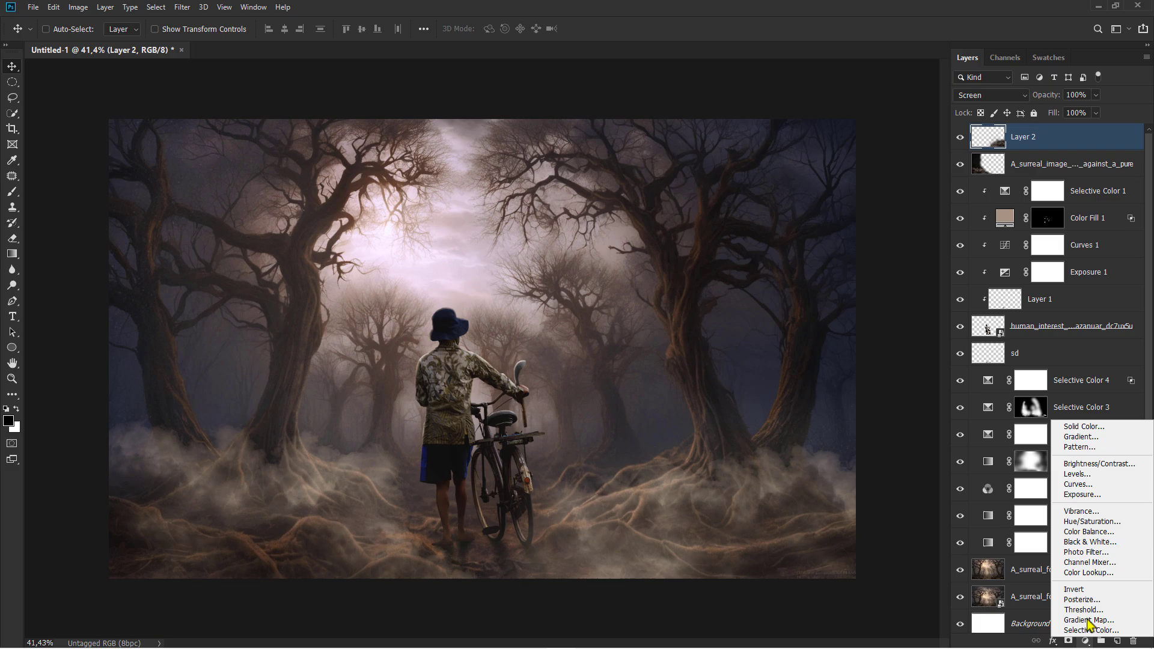
click(1087, 489)
click(824, 530)
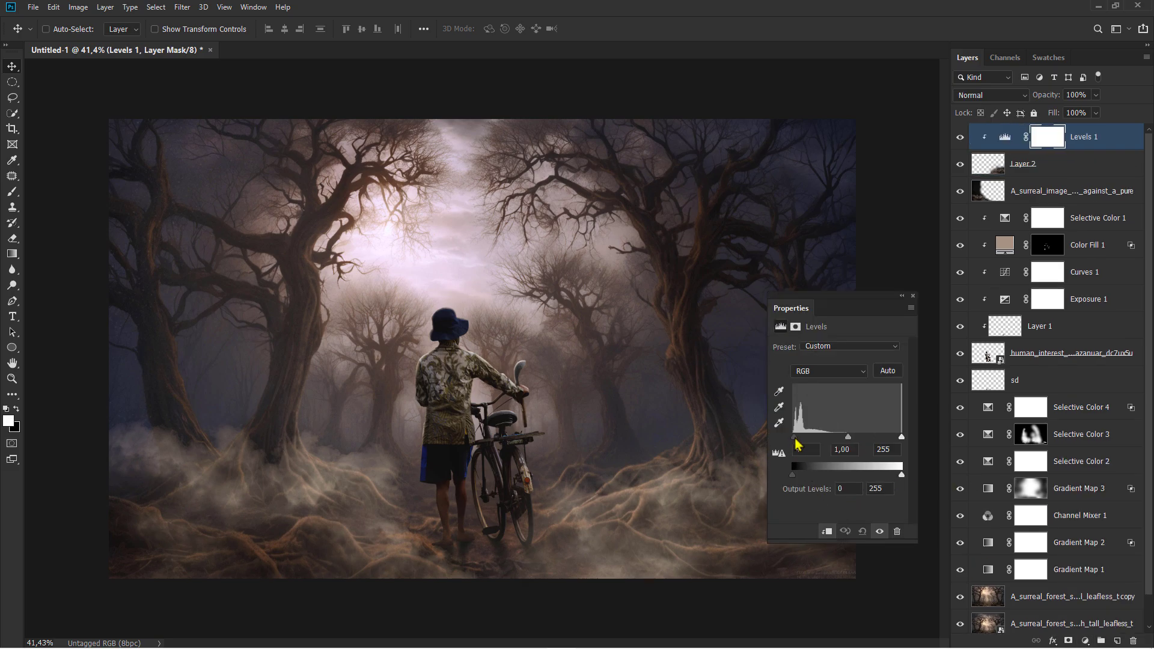
drag(794, 438, 797, 438)
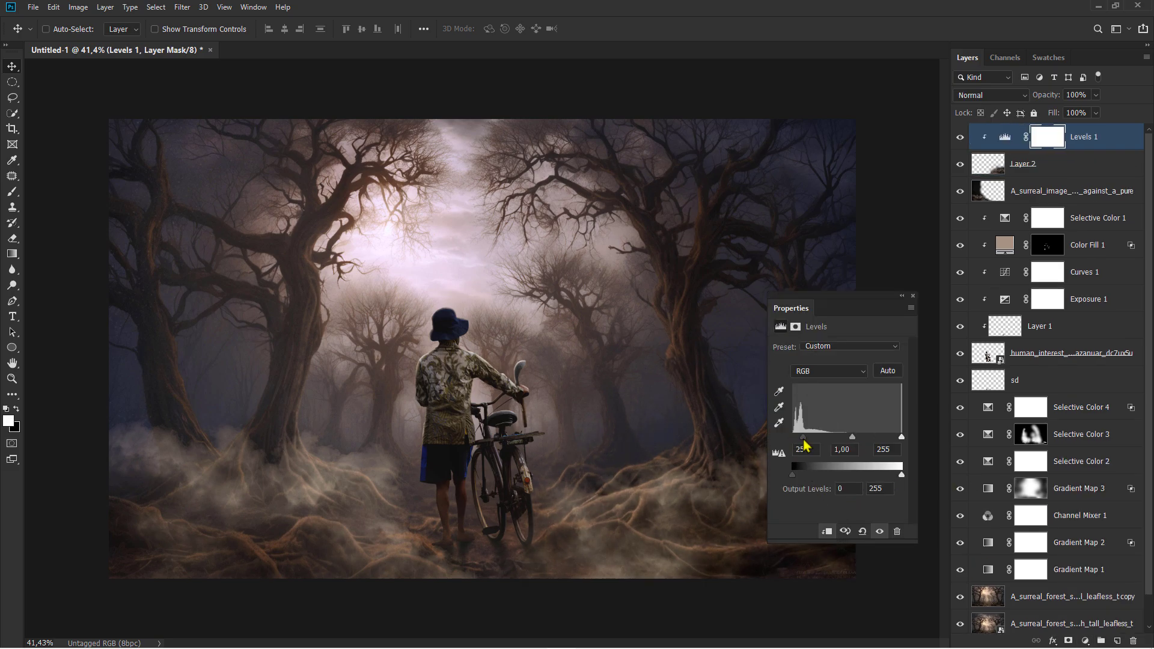
click(913, 296)
Add a Levels adjustment clipped to the original cloud image layer and raise its black input level to about 24
click(1042, 190)
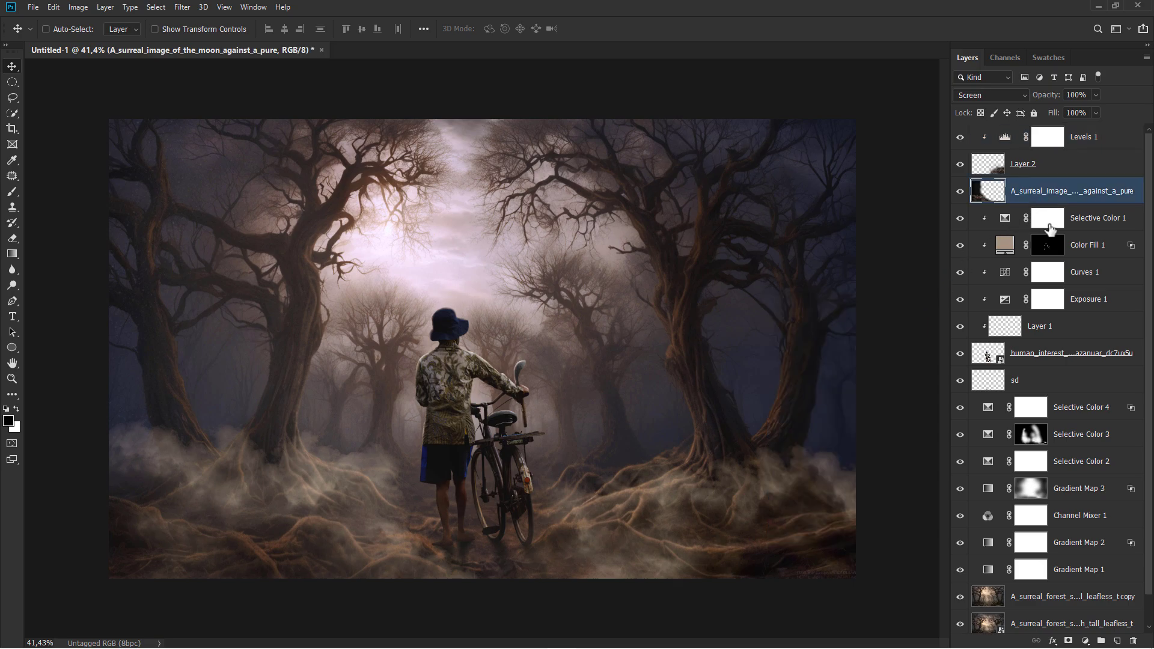
click(1085, 640)
click(1076, 474)
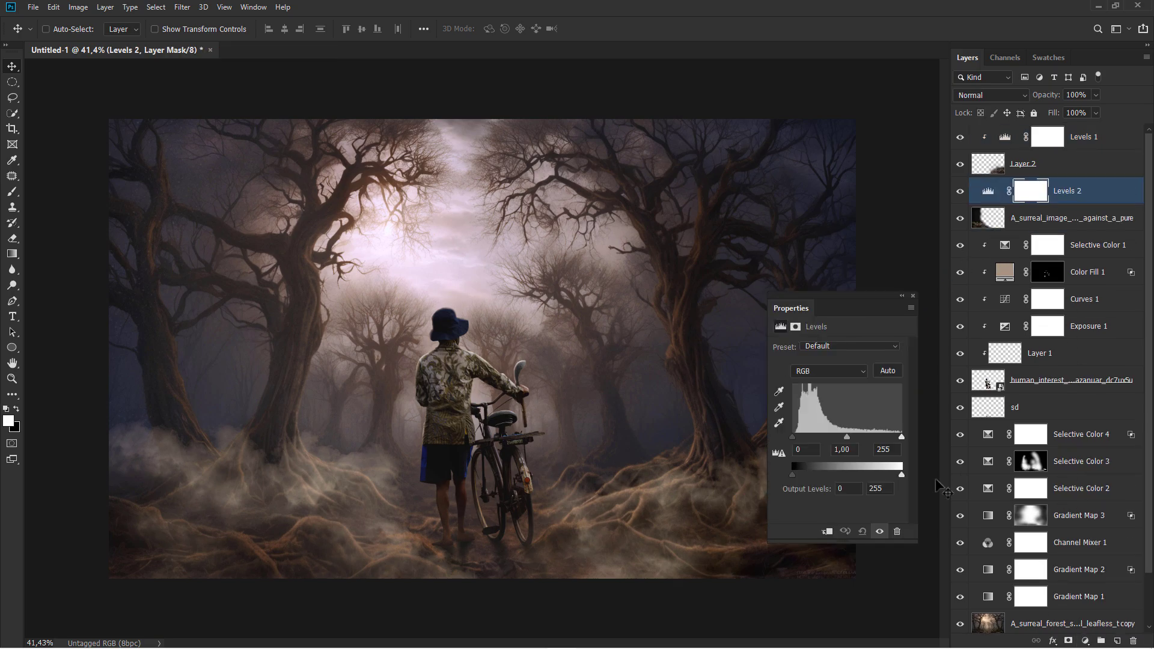
click(827, 533)
drag(792, 438, 804, 439)
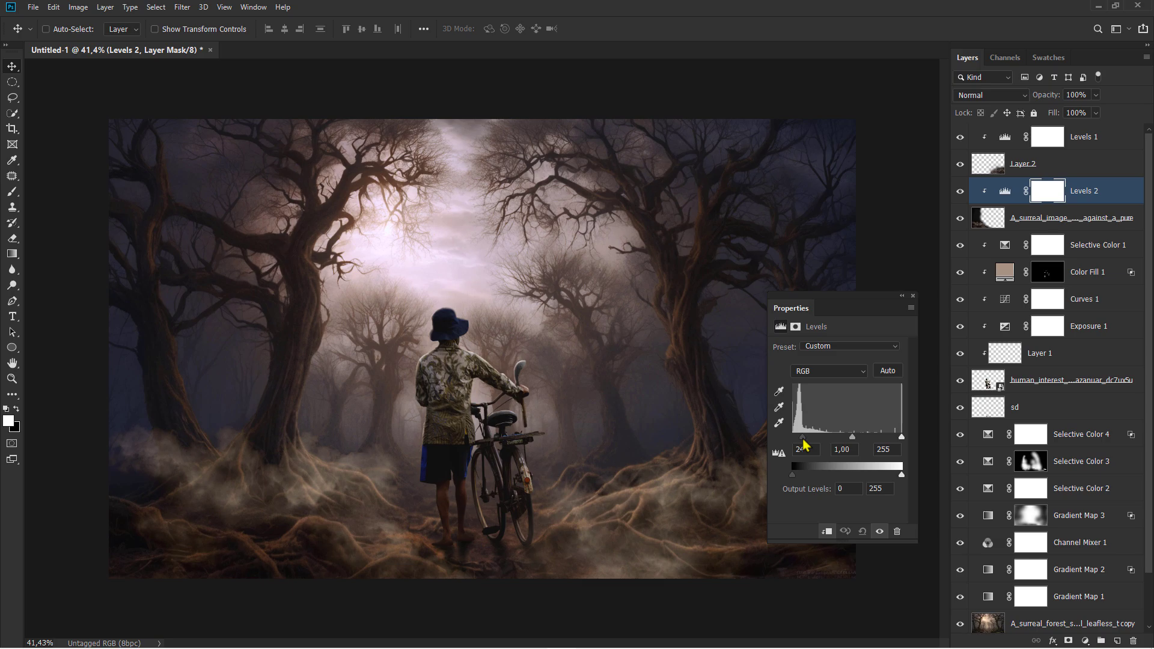
Compare the image with and without the original cloud layer and Layer 2
click(913, 297)
click(959, 218)
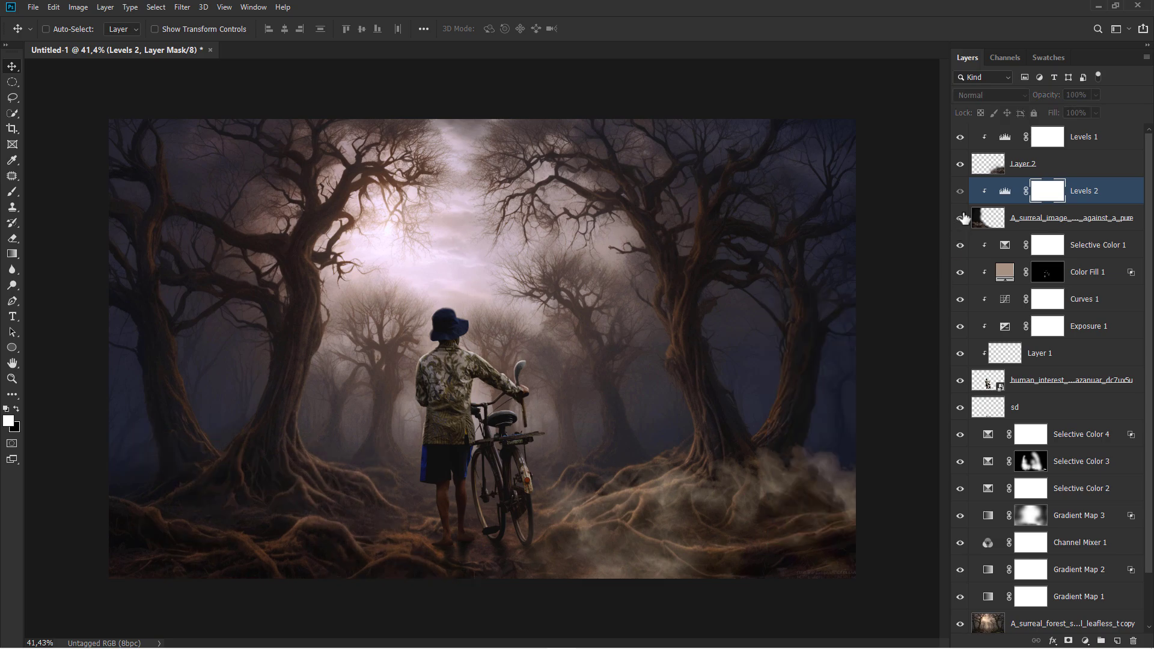
click(959, 217)
click(960, 164)
click(961, 167)
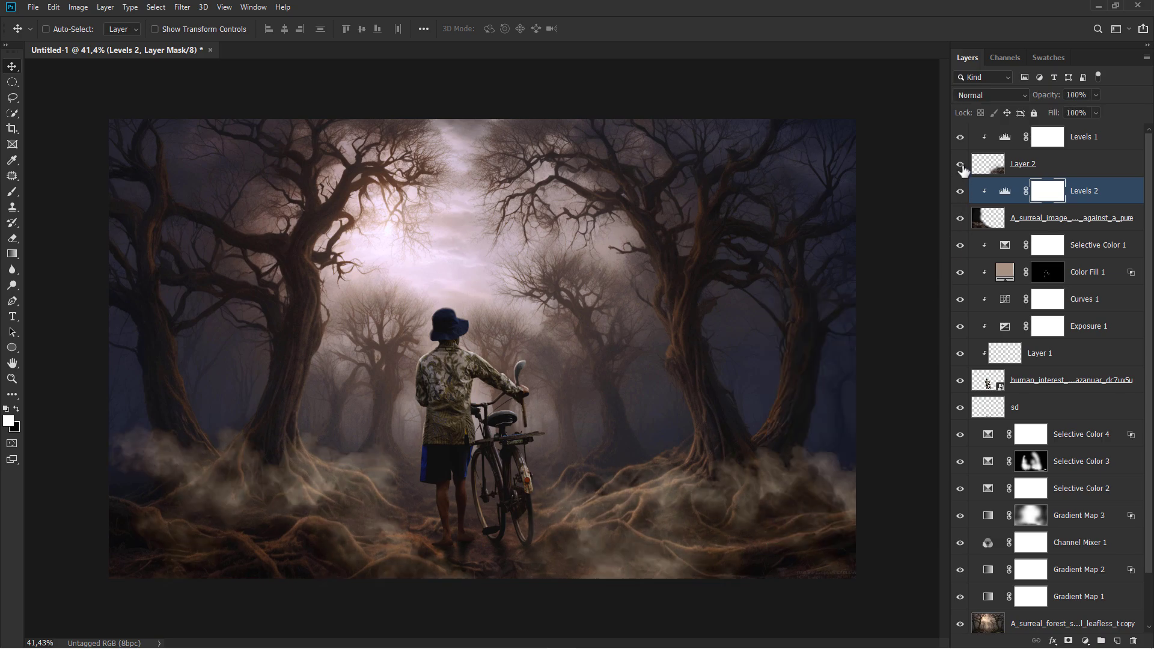
click(1103, 138)
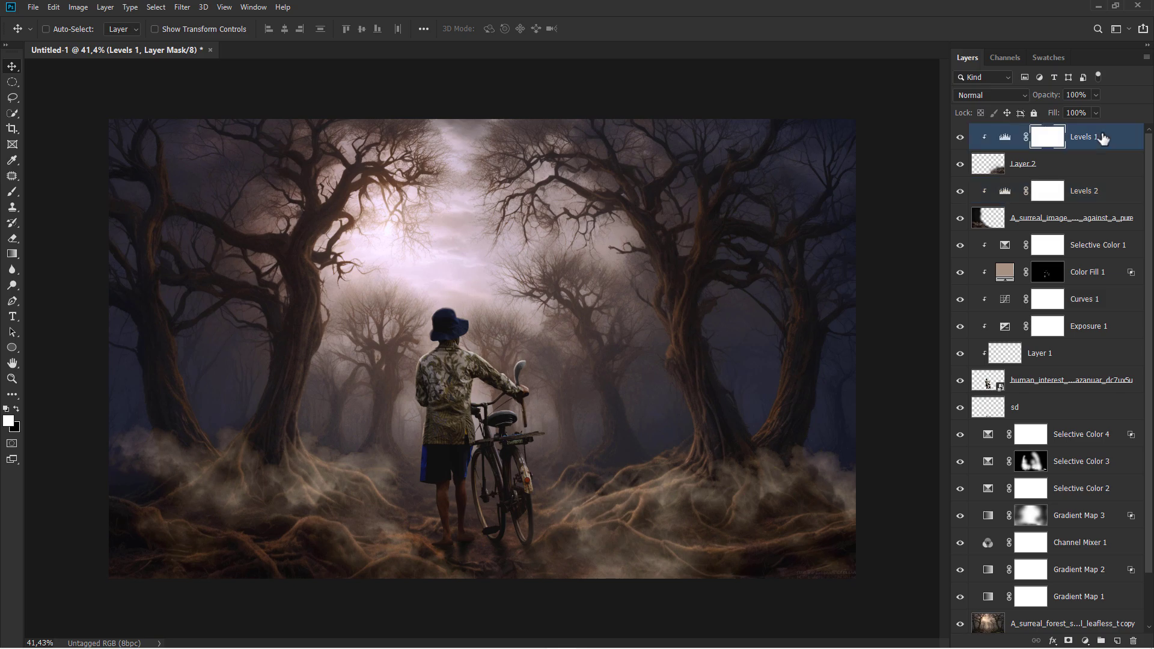
Add an Outer Glow to the man-and-bicycle layer with a pale pink sampled from the sky above the hat and 28% opacity
click(993, 380)
right_click(992, 380)
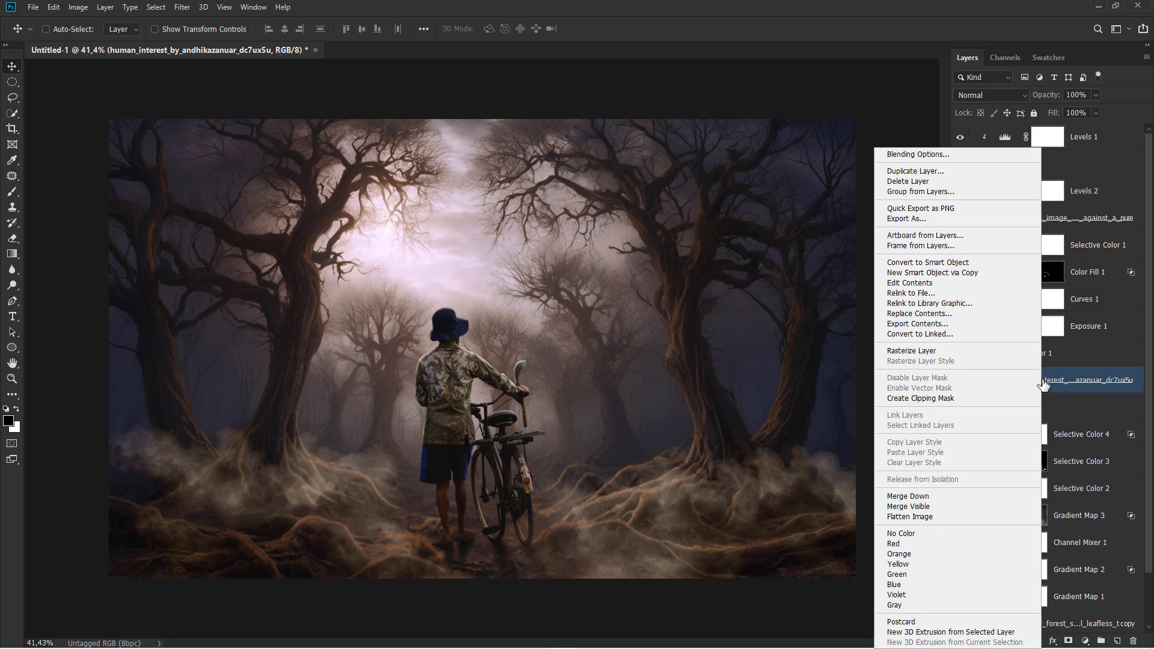
click(942, 155)
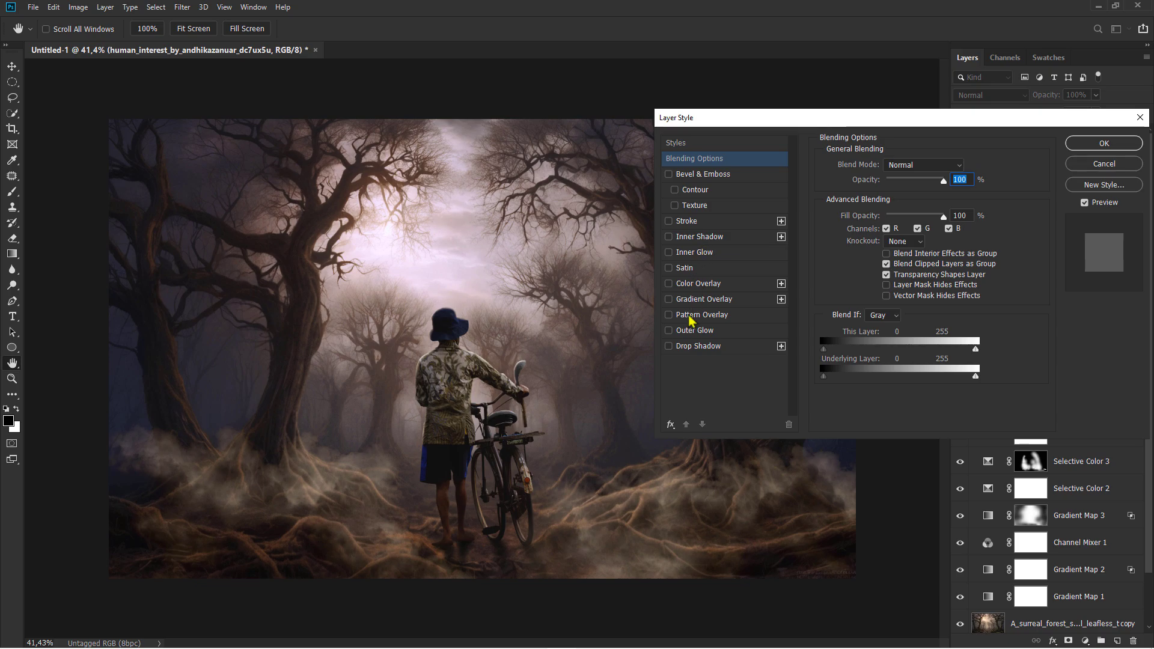
click(686, 334)
click(855, 214)
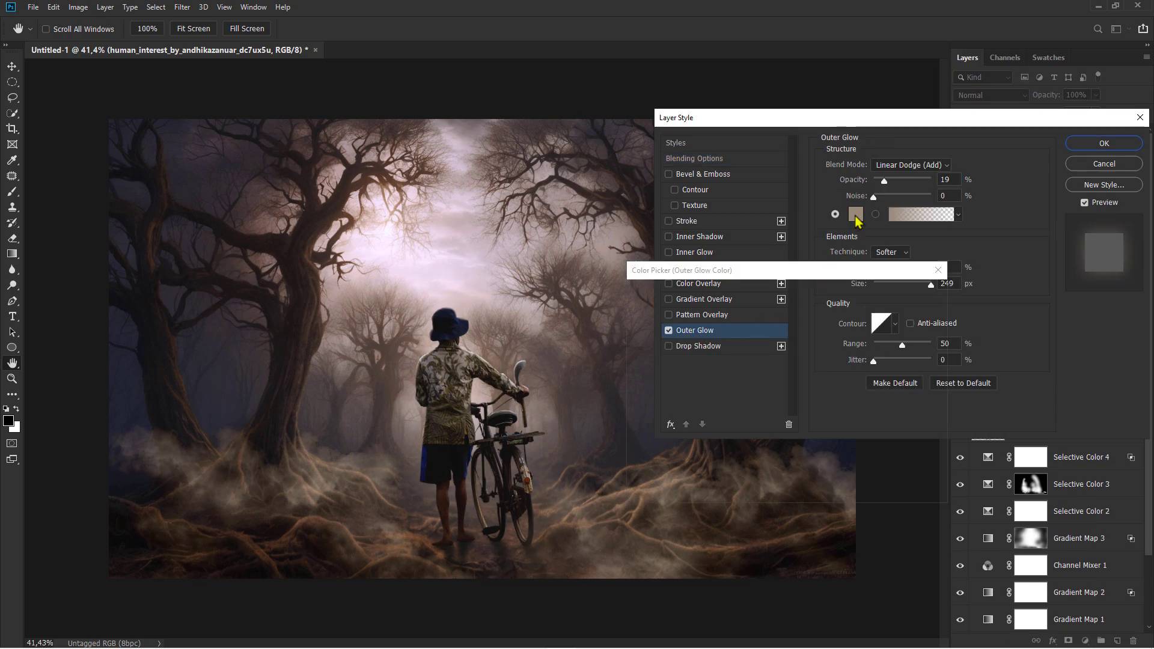
click(444, 299)
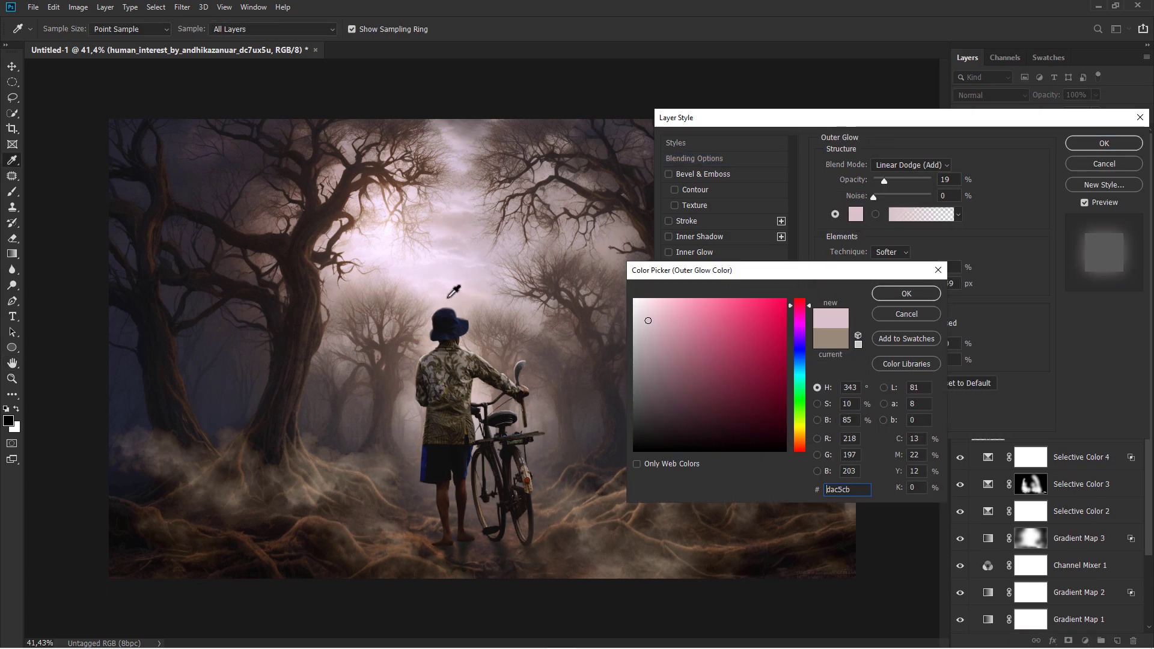
click(902, 294)
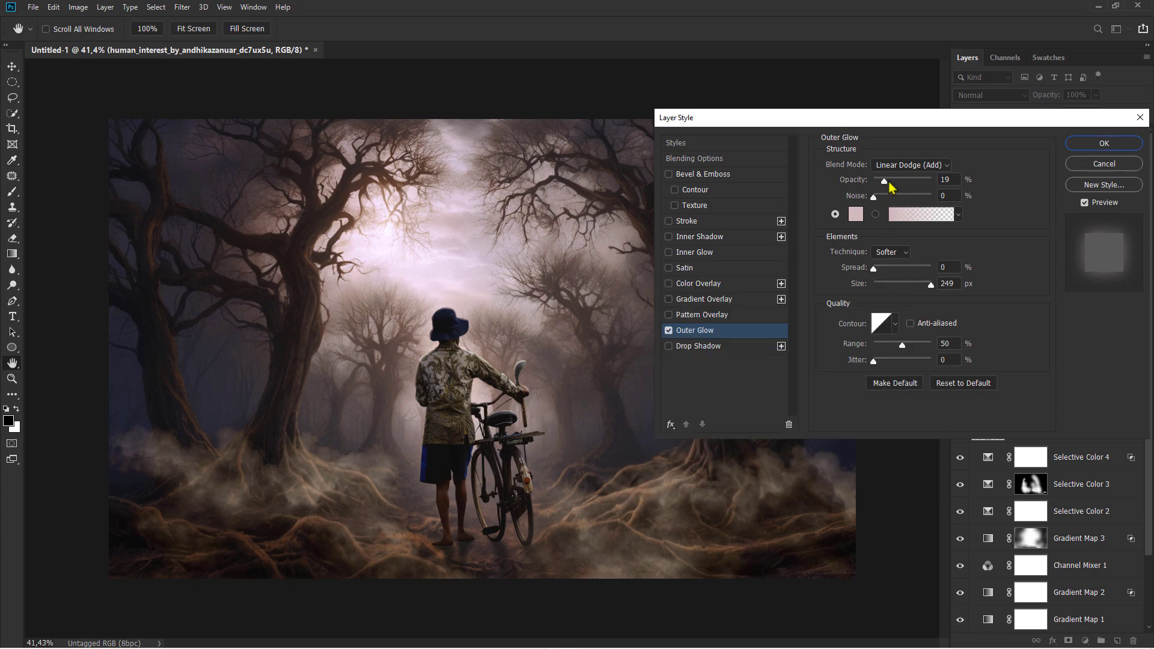
mouse_move(891, 187)
mouse_down()
mouse_move(871, 186)
mouse_move(893, 187)
mouse_up()
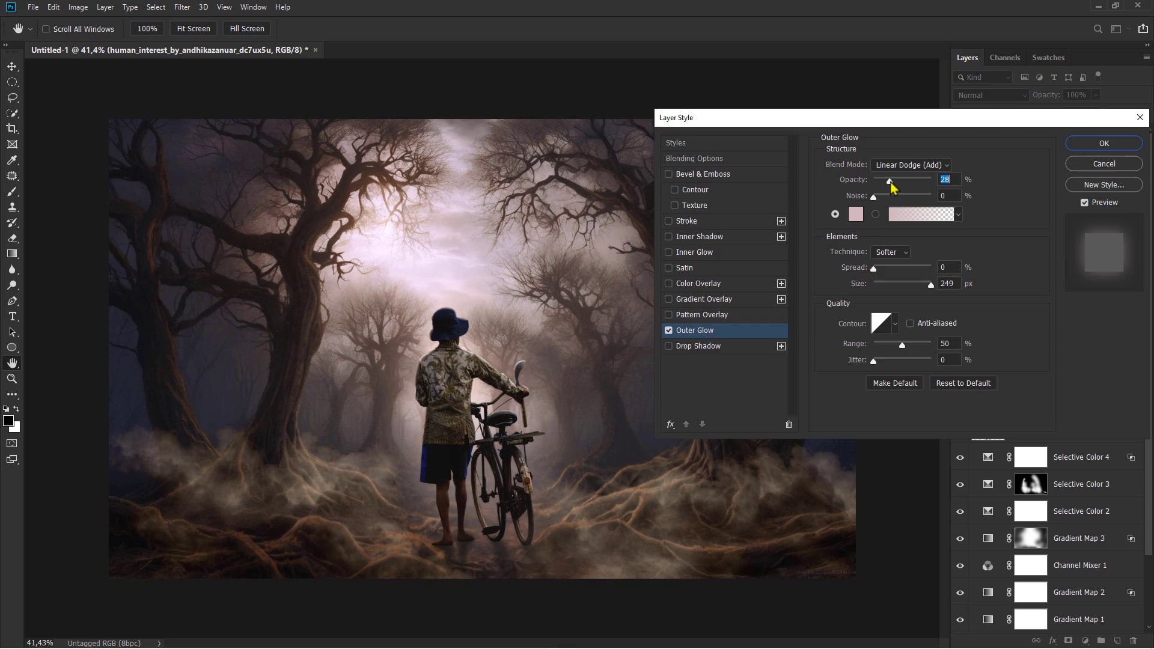
click(1090, 145)
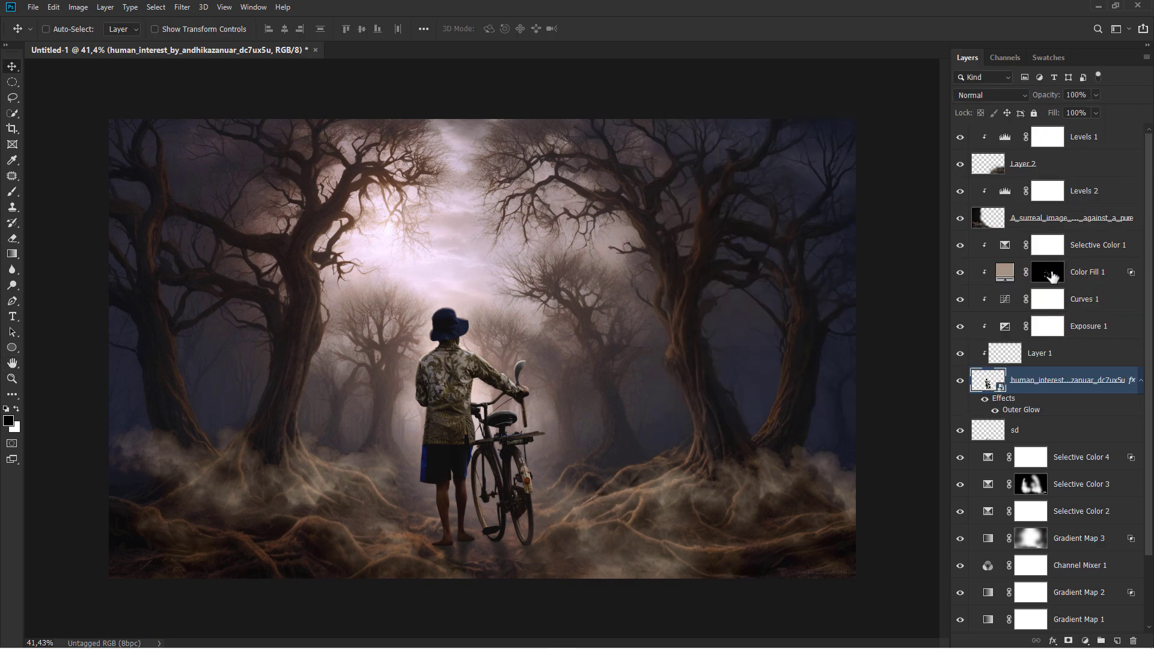
Separate the Outer Glow into its own layer and give it a black layer mask
right_click(1035, 413)
click(1059, 606)
click(1030, 415)
click(960, 408)
click(960, 408)
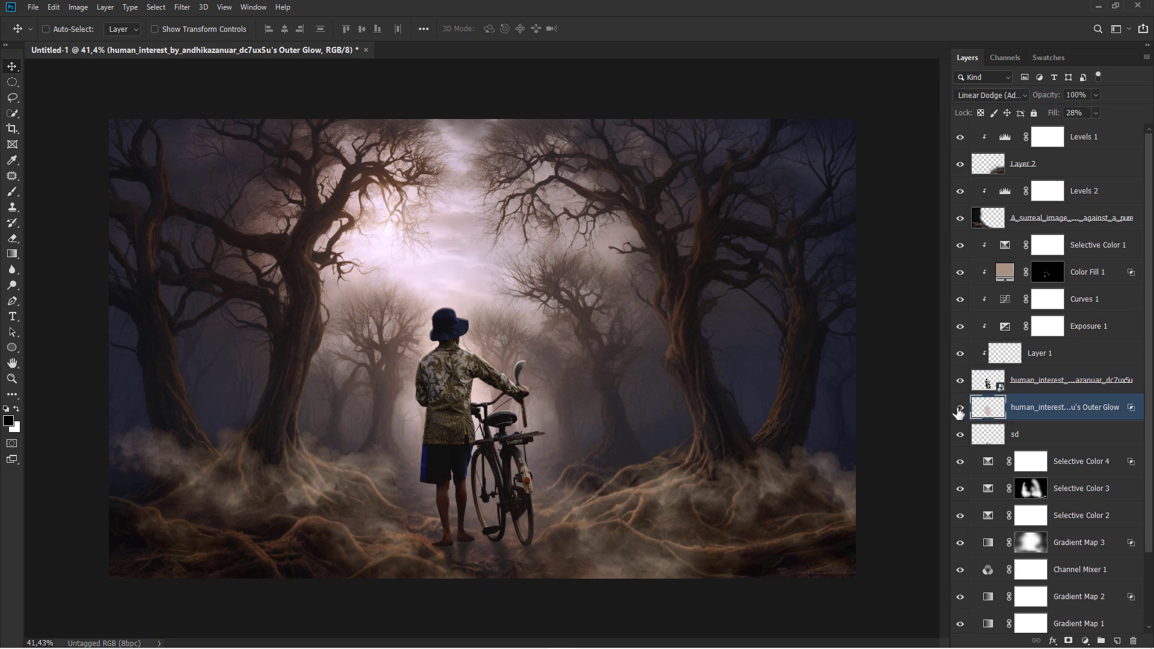
click(1068, 640)
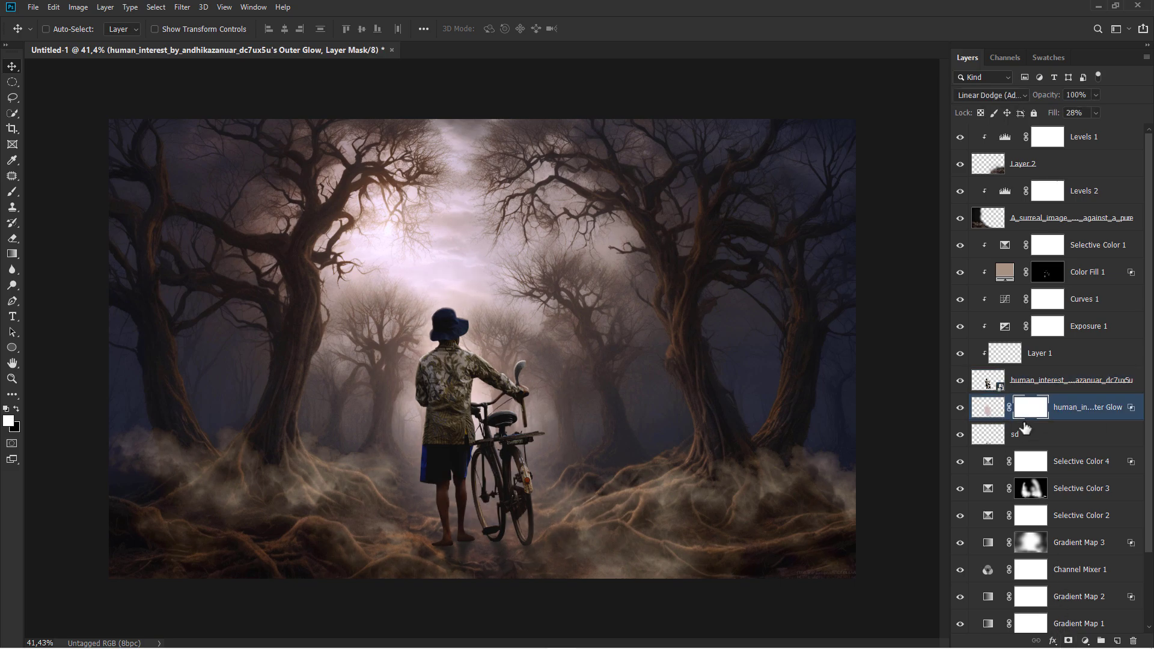
key(ctrl+i)
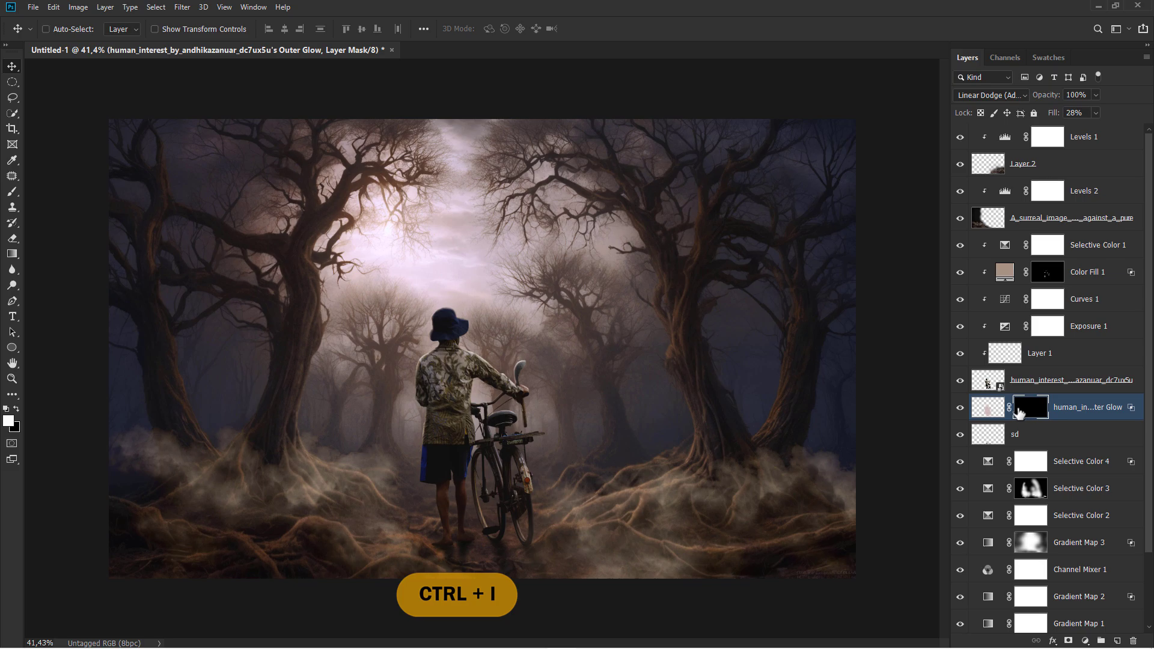
Reveal the glow around the man and bicycle by painting white on its mask with a soft 536 px brush at 19% flow
click(13, 192)
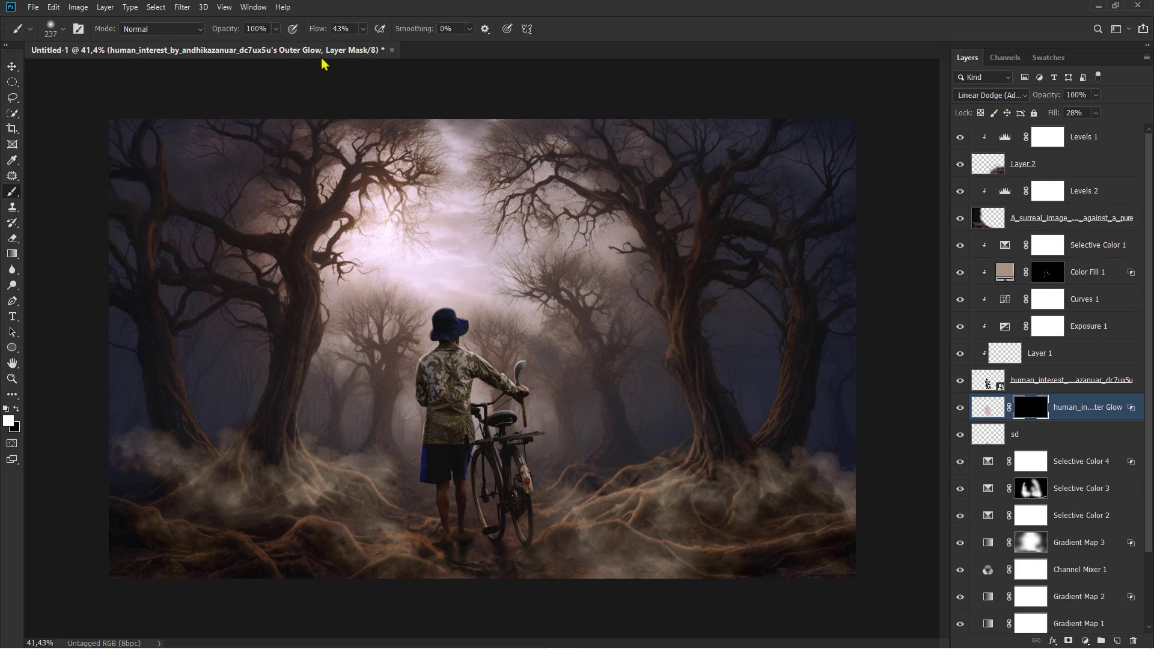
drag(458, 426, 499, 428)
scroll(461, 431, up, 2)
click(493, 430)
click(499, 375)
mouse_move(498, 374)
mouse_down()
mouse_move(524, 491)
mouse_move(459, 518)
mouse_move(399, 457)
mouse_move(405, 494)
mouse_move(440, 521)
mouse_move(425, 476)
mouse_move(428, 325)
mouse_up()
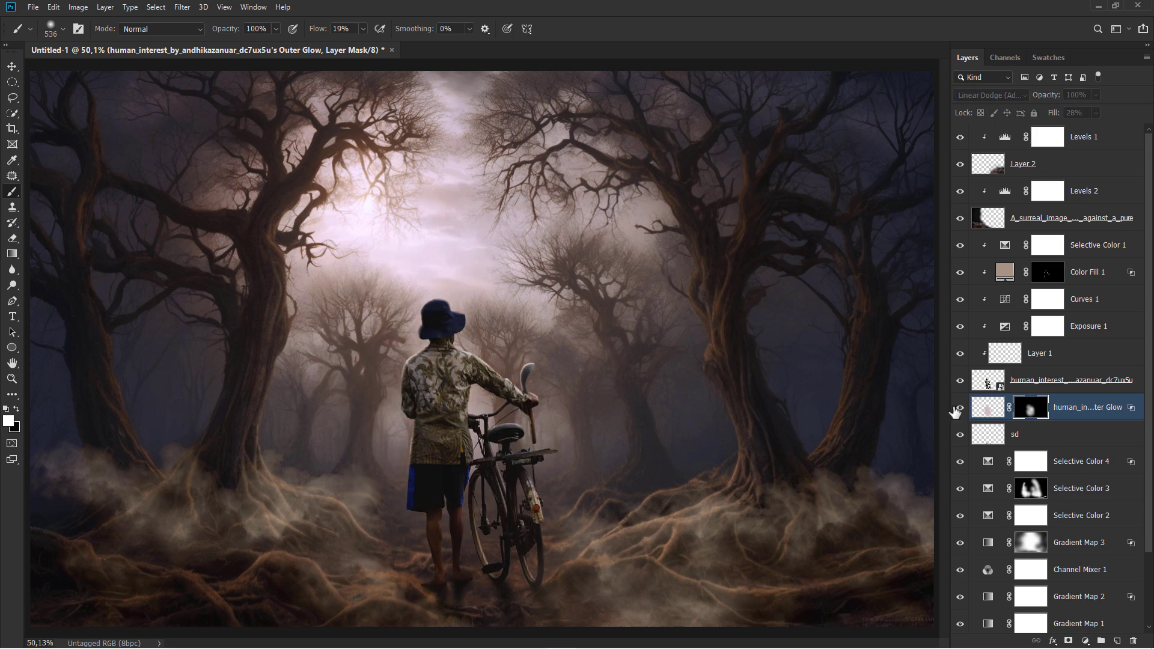
scroll(485, 326, down, 2)
scroll(486, 326, up, 1)
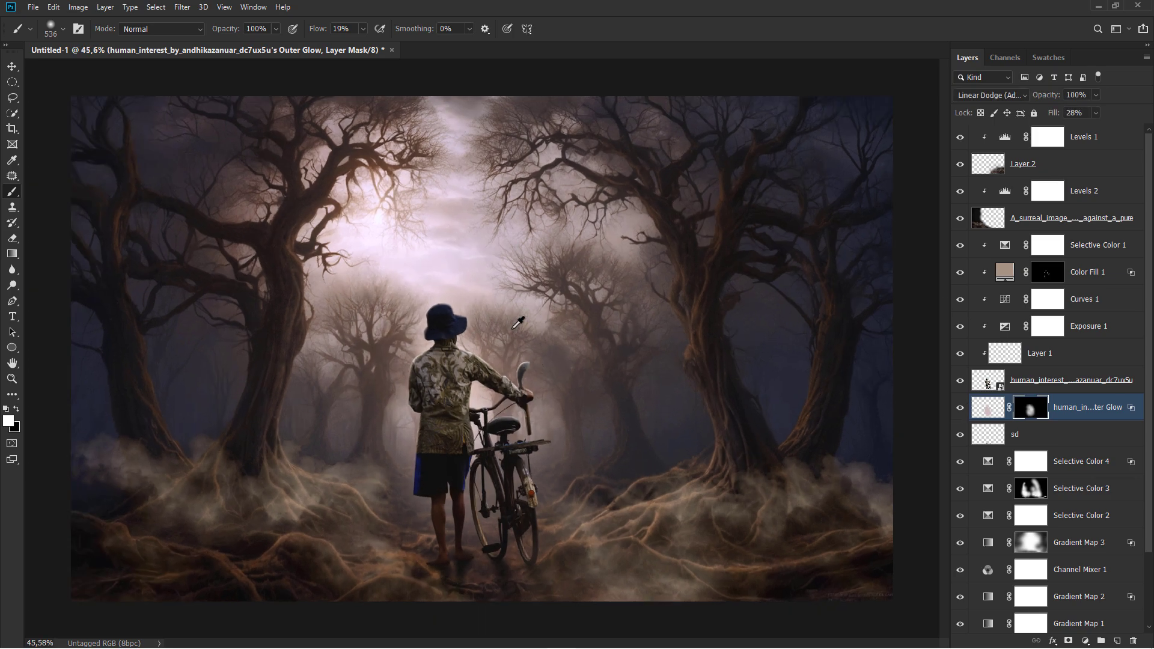
key(ctrl+2)
key(v)
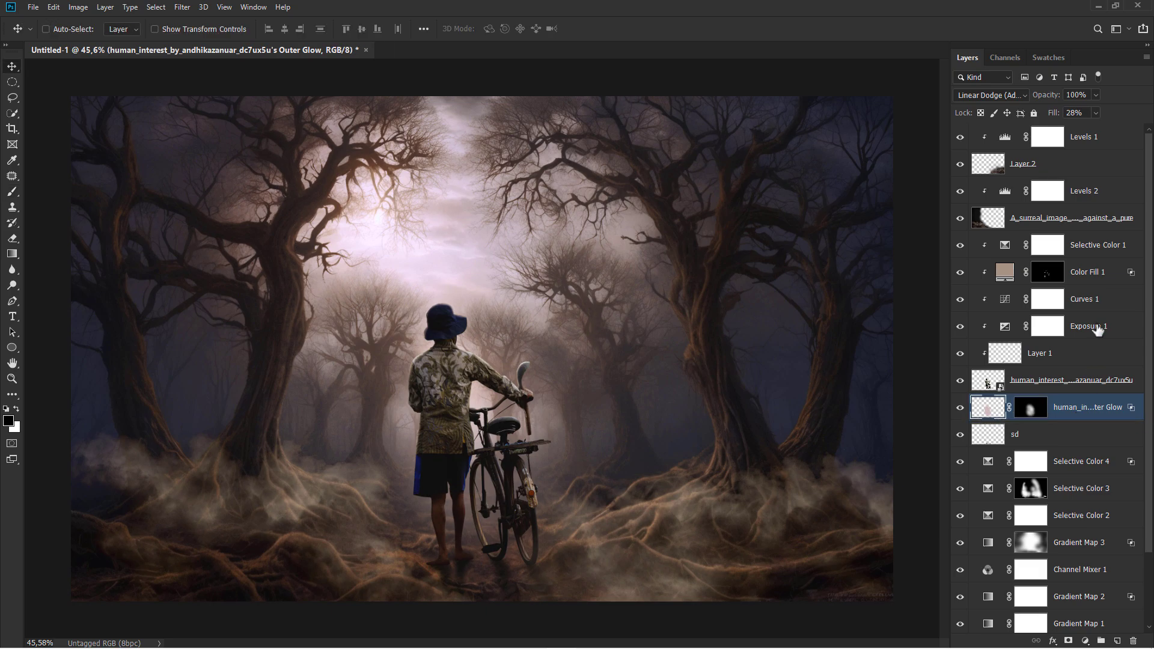
Create a new layer named fog above Levels 1
click(1103, 149)
click(1117, 640)
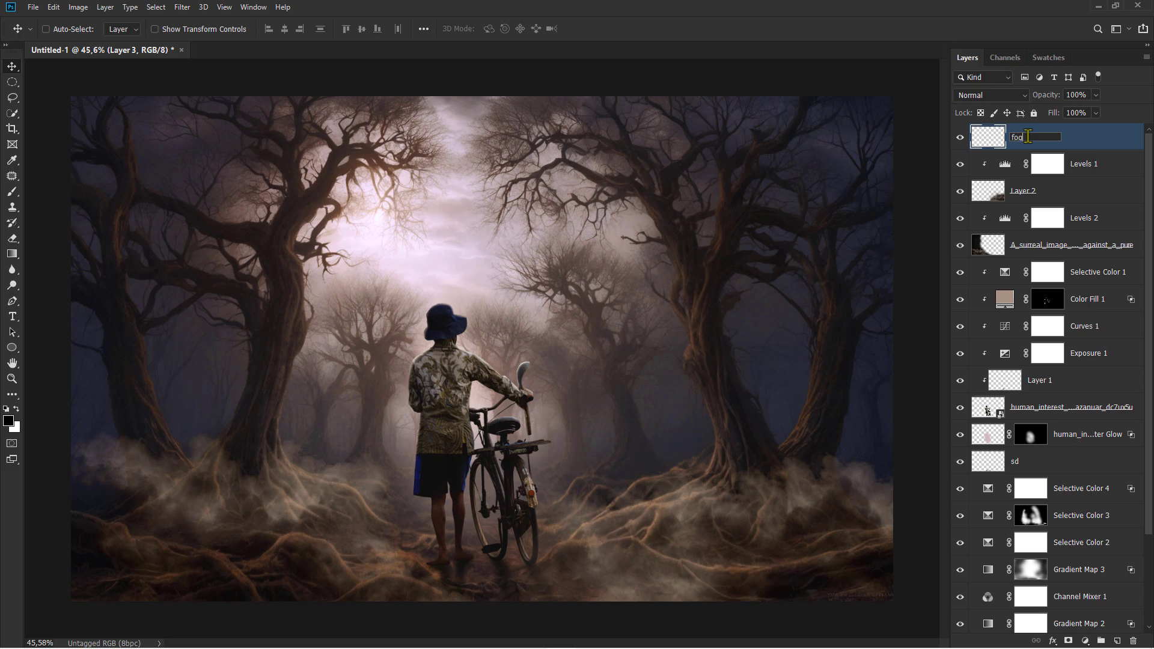
key(Return)
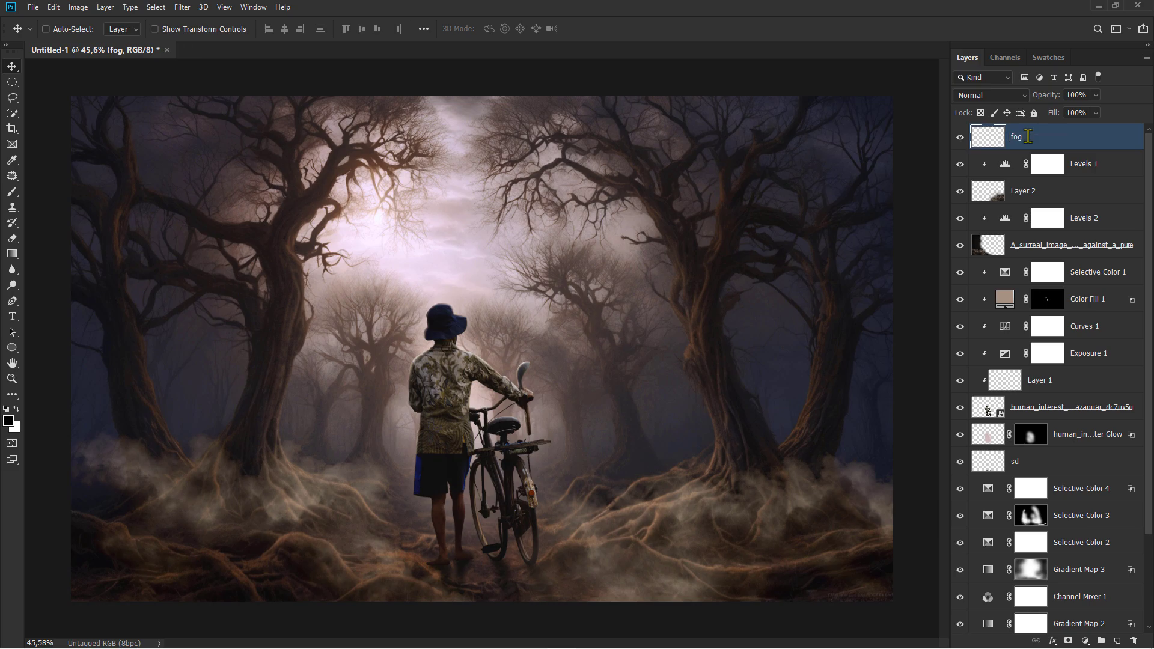
Choose the 1200 px cloud brush from the Effects brush group, reduce its size and sample the mist colour over the left tree's roots
click(13, 192)
right_click(217, 237)
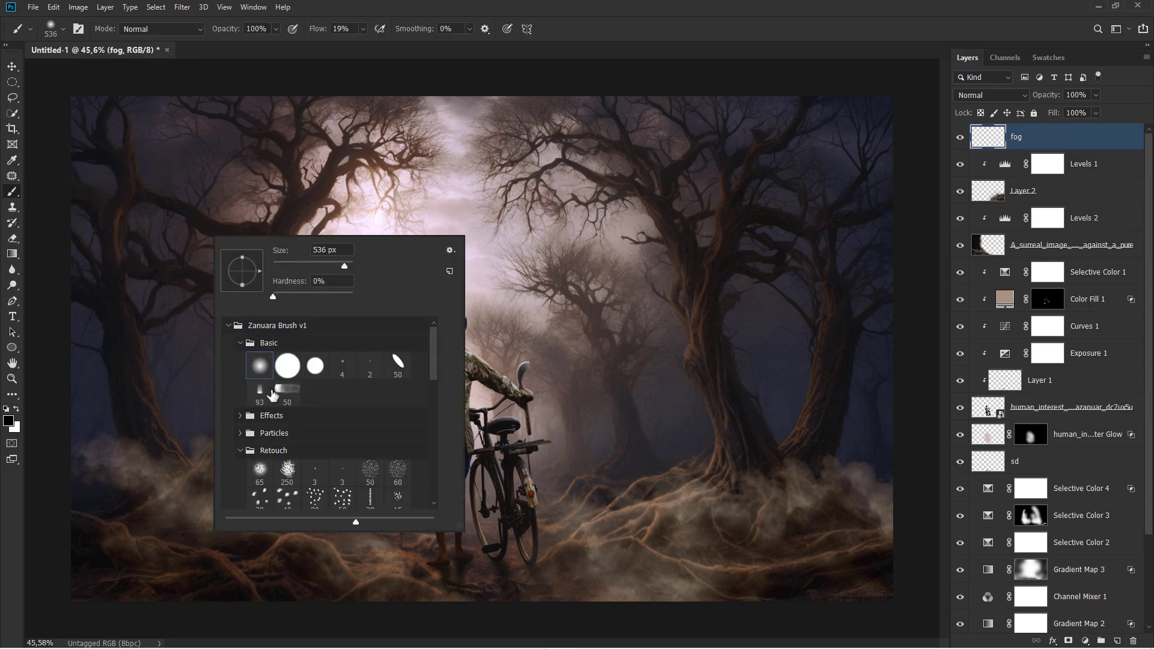
click(249, 418)
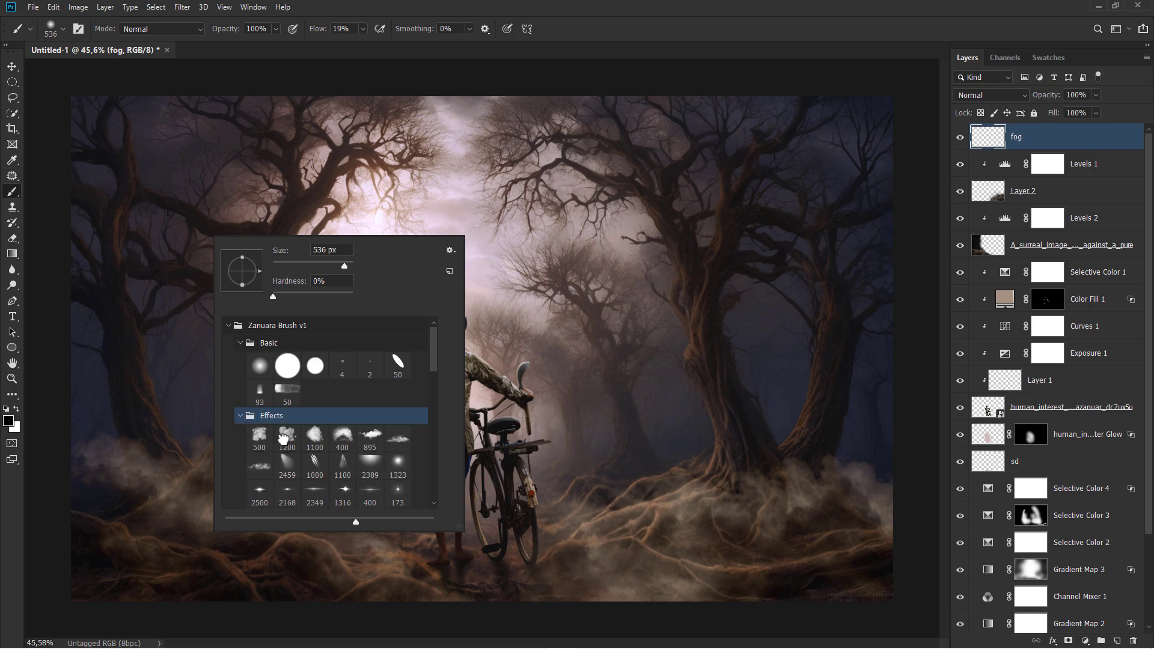
click(282, 440)
mouse_move(349, 124)
mouse_down()
mouse_move(313, 127)
mouse_move(280, 156)
mouse_up()
scroll(378, 409, up, 3)
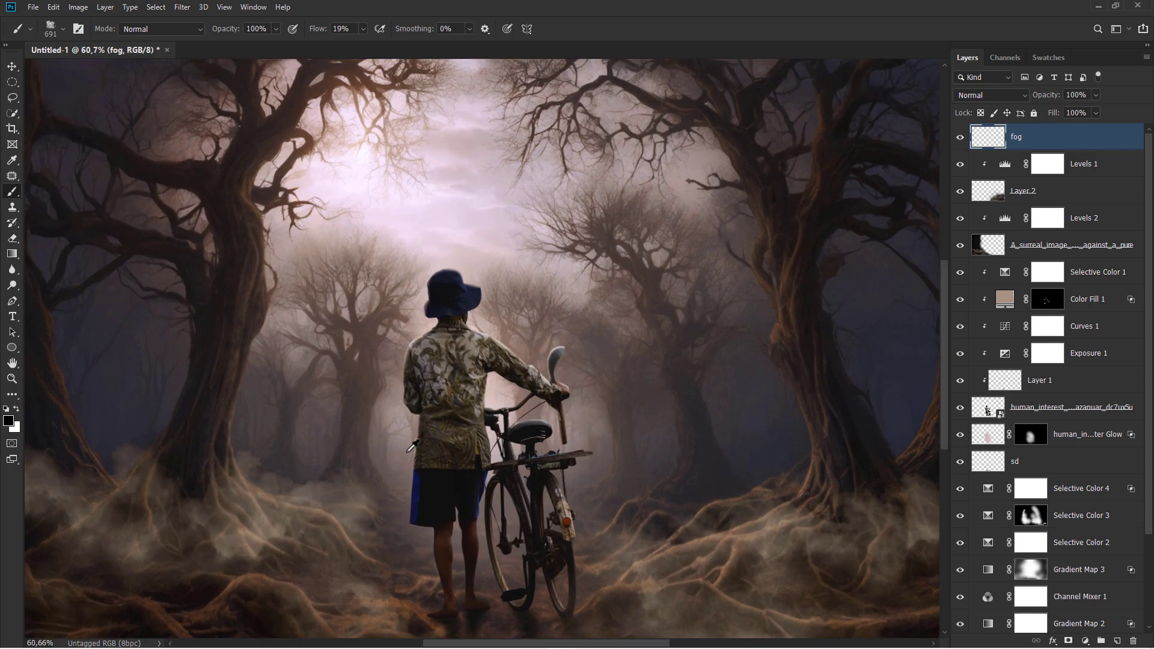
scroll(409, 451, up, 2)
drag(413, 459, 307, 460)
scroll(340, 453, down, 5)
scroll(381, 446, up, 2)
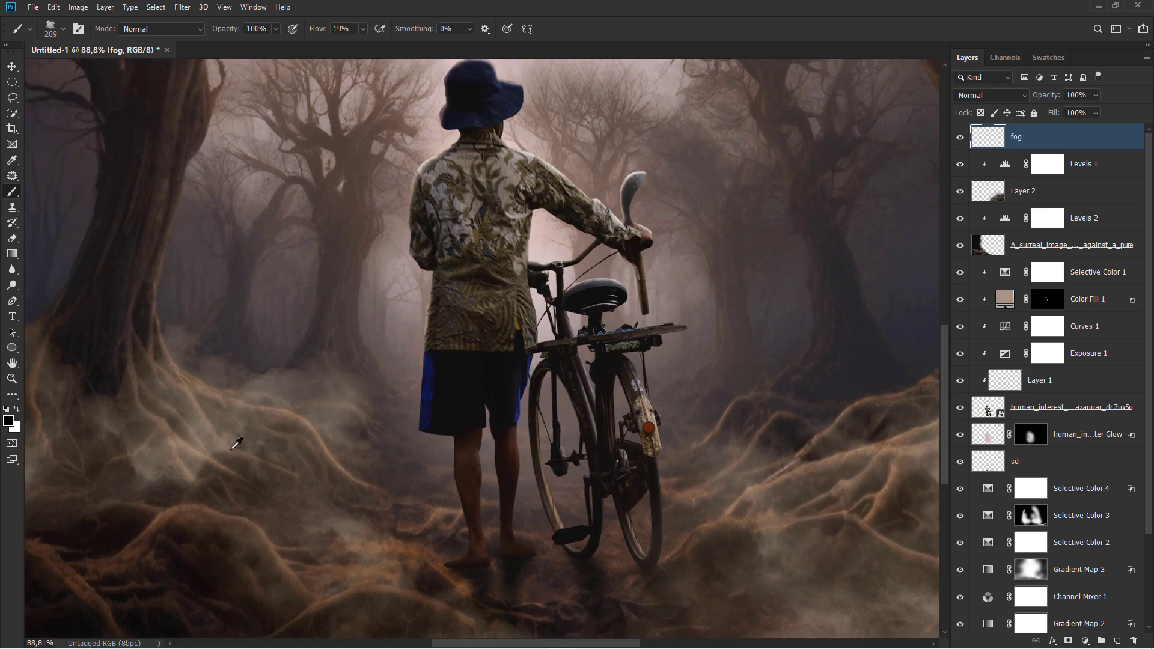
alt+click(214, 424)
scroll(405, 452, down, 3)
Paint fog over the man's legs, the bicycle wheels and the surrounding ground, reducing the brush from 344 to 275 px at 19% flow
mouse_move(442, 531)
mouse_down()
mouse_move(496, 518)
mouse_move(563, 516)
mouse_move(530, 533)
mouse_move(589, 522)
mouse_up()
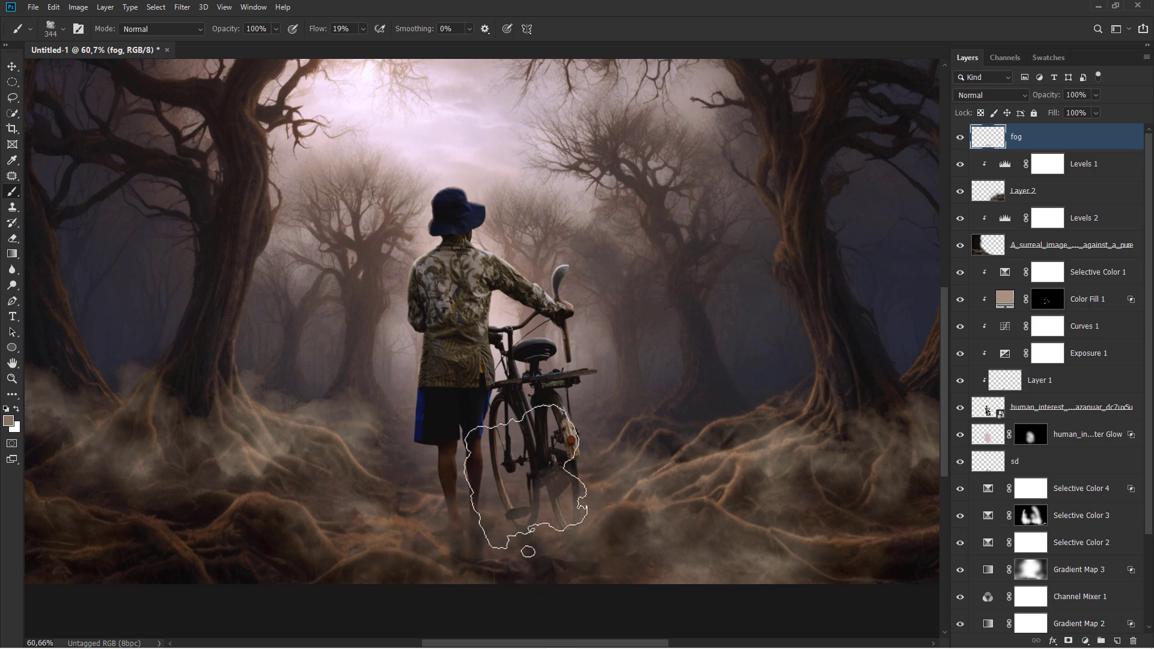
drag(529, 478, 569, 465)
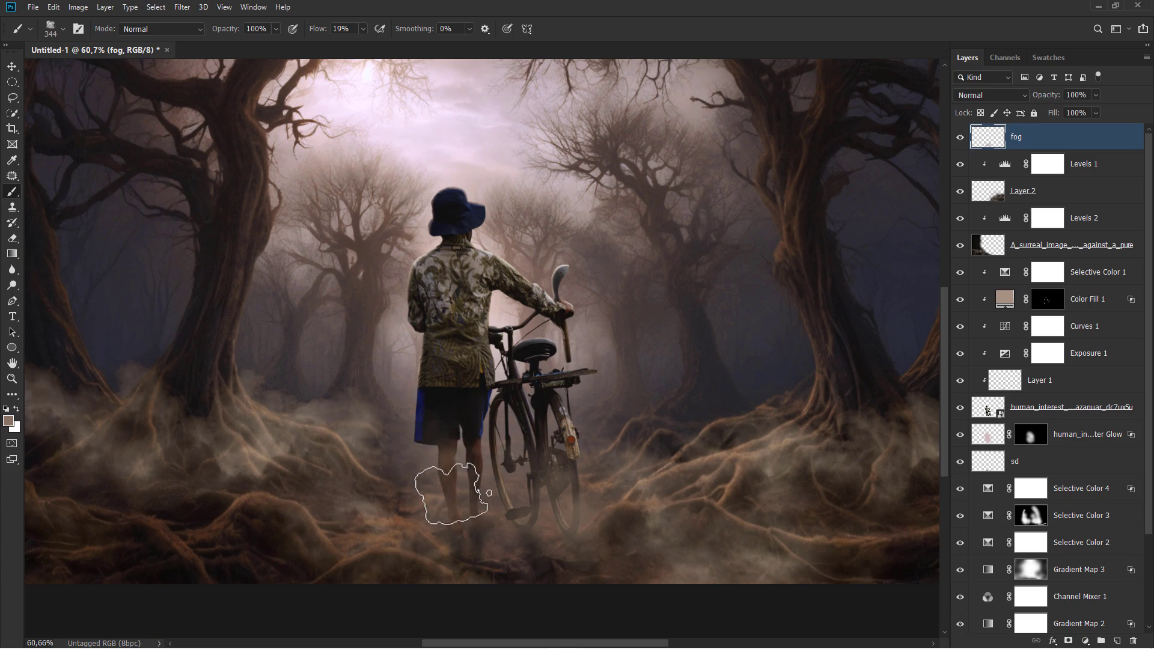
mouse_move(430, 534)
mouse_down()
mouse_move(516, 564)
mouse_move(503, 544)
mouse_move(438, 512)
mouse_move(451, 532)
mouse_move(454, 472)
mouse_move(522, 516)
mouse_up()
scroll(528, 518, down, 3)
key(ctrl+z)
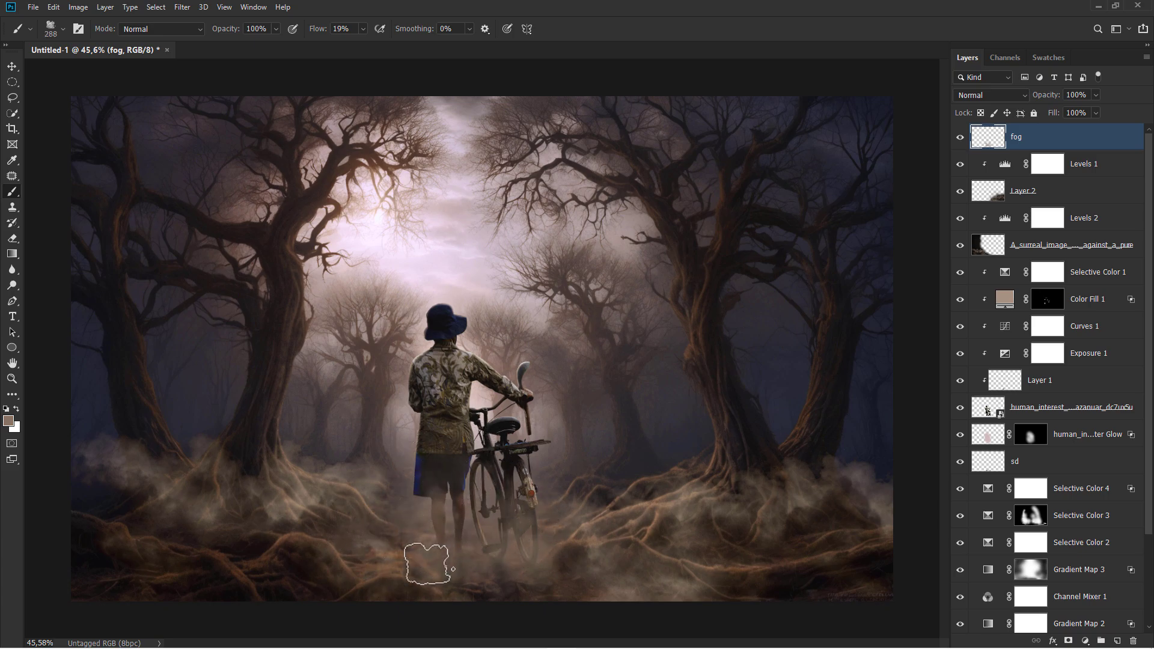
mouse_move(486, 551)
mouse_down()
mouse_move(564, 567)
mouse_move(514, 506)
mouse_move(396, 510)
mouse_move(421, 475)
mouse_move(496, 463)
mouse_move(657, 547)
mouse_up()
key(.)
scroll(505, 552, down, 2)
scroll(480, 541, up, 1)
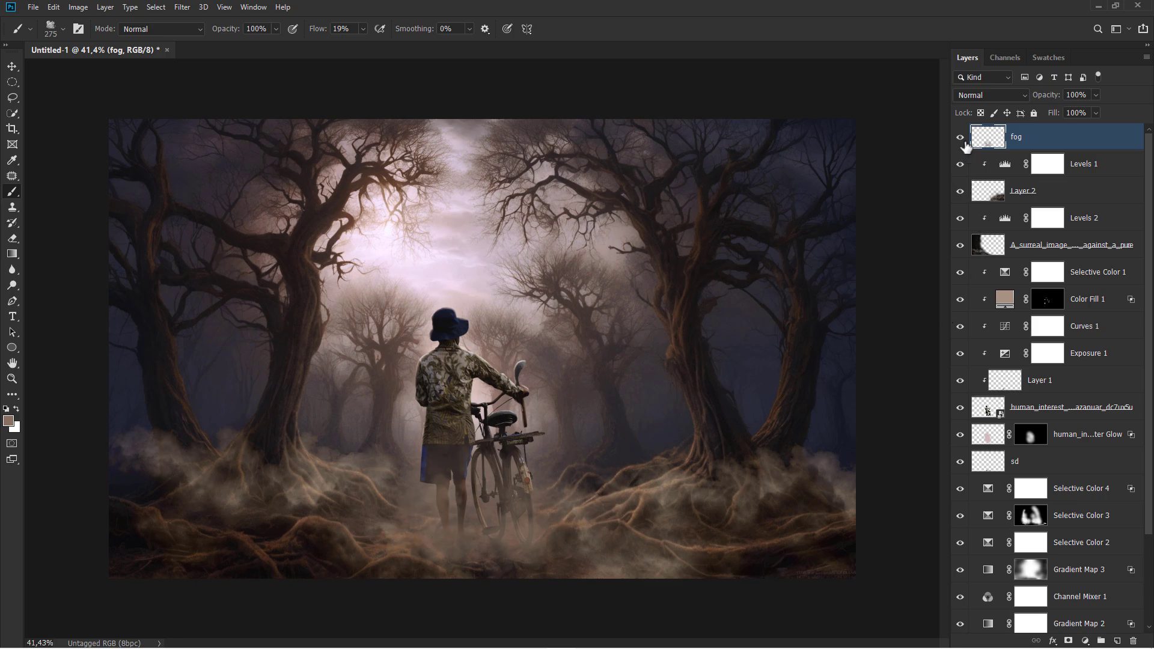
click(963, 142)
click(963, 142)
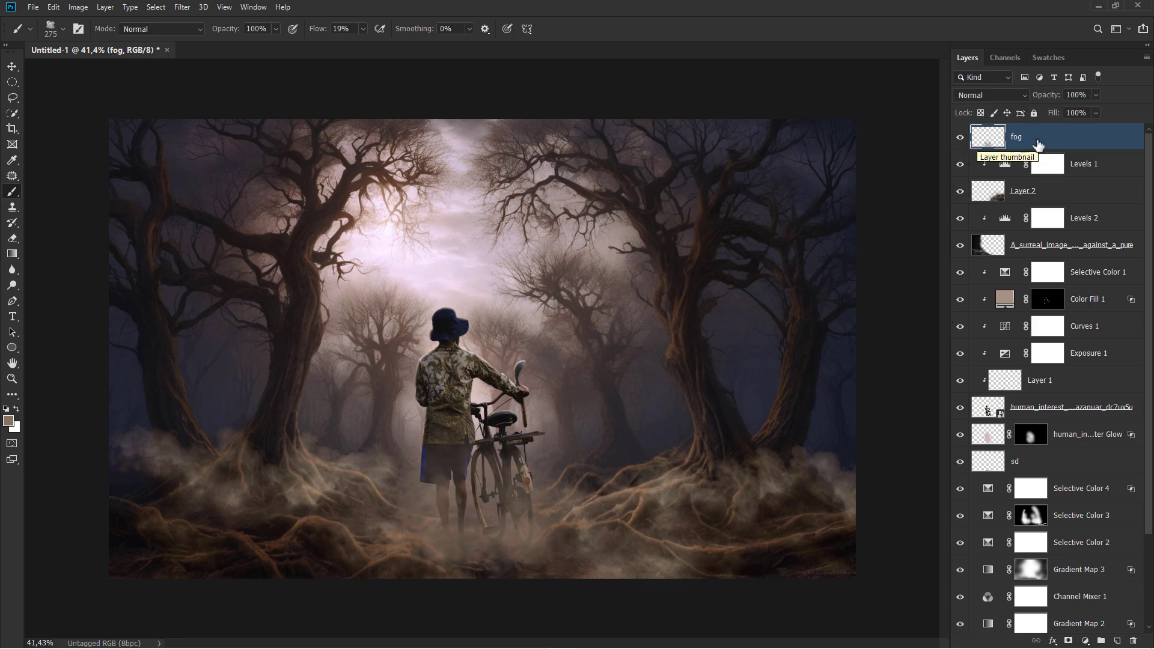
key(v)
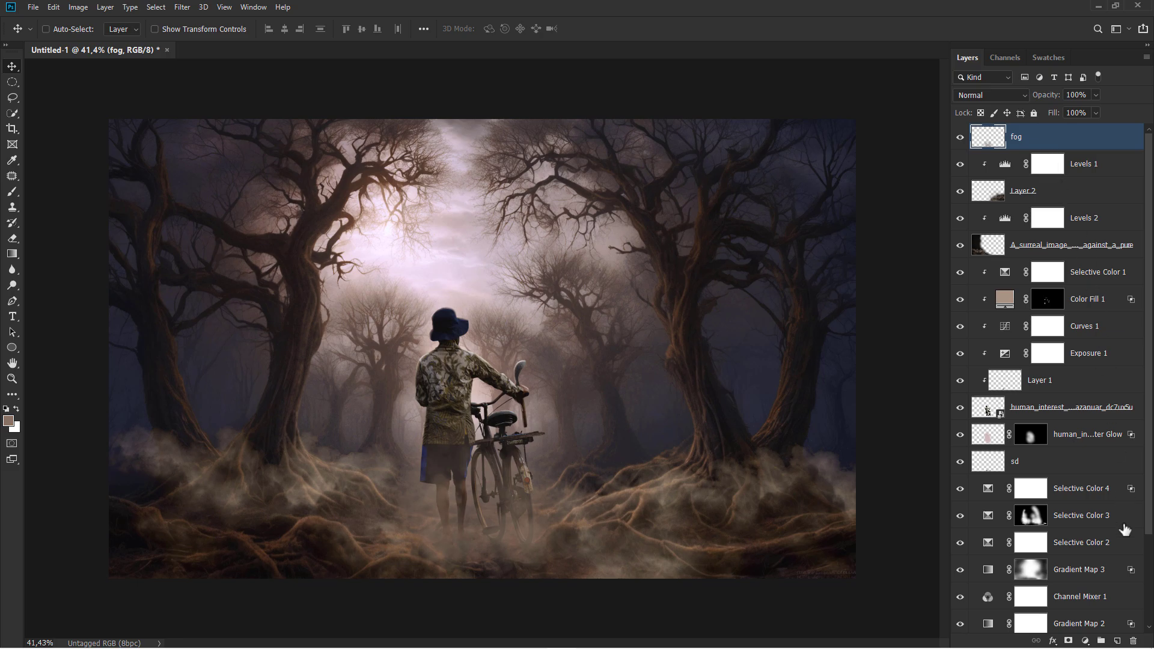
Create a new layer above fog and prepare a soft round 935 px brush at 11% flow with a dark colour sampled near the right tree
click(1116, 640)
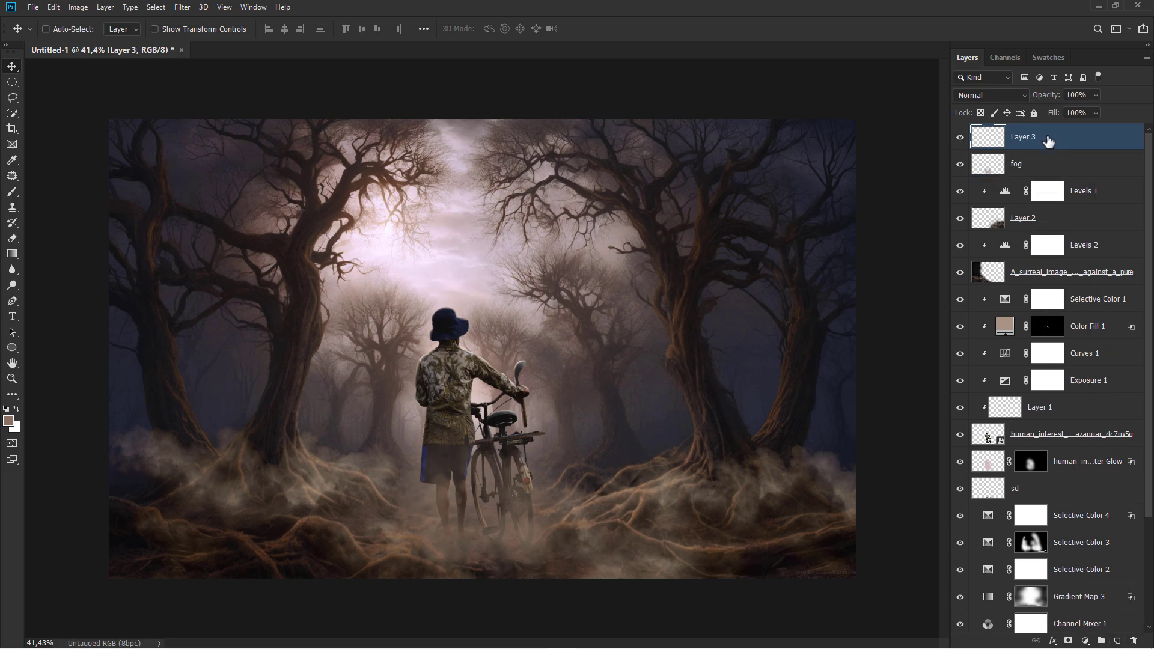
click(12, 191)
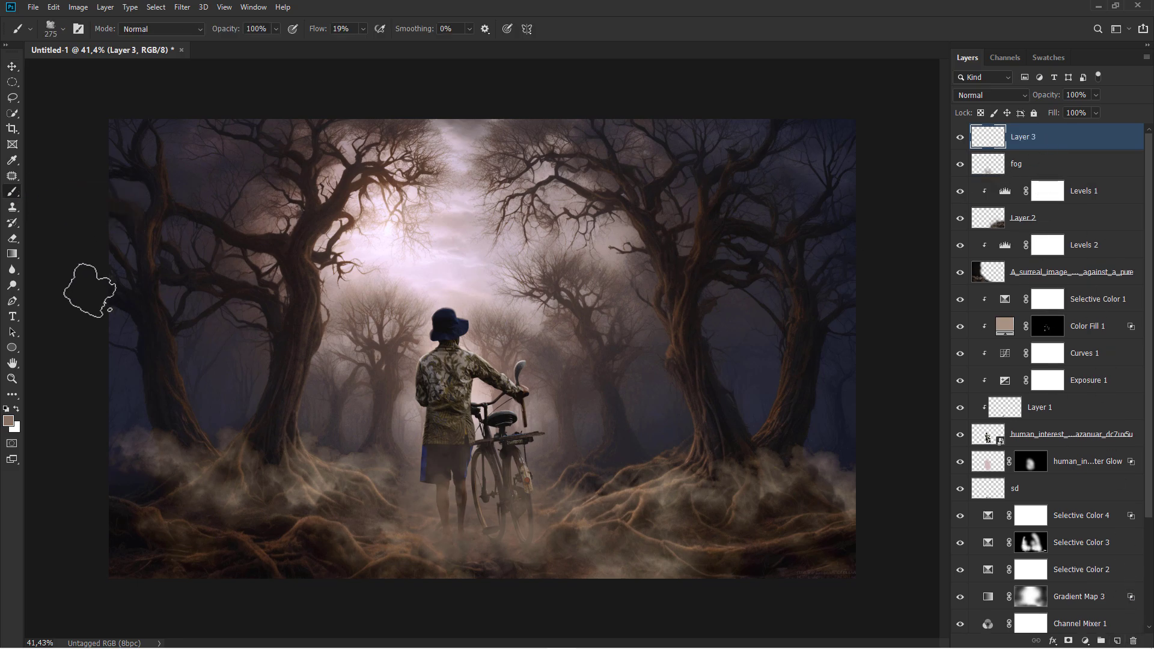
right_click(142, 319)
double_click(190, 446)
alt+click(757, 398)
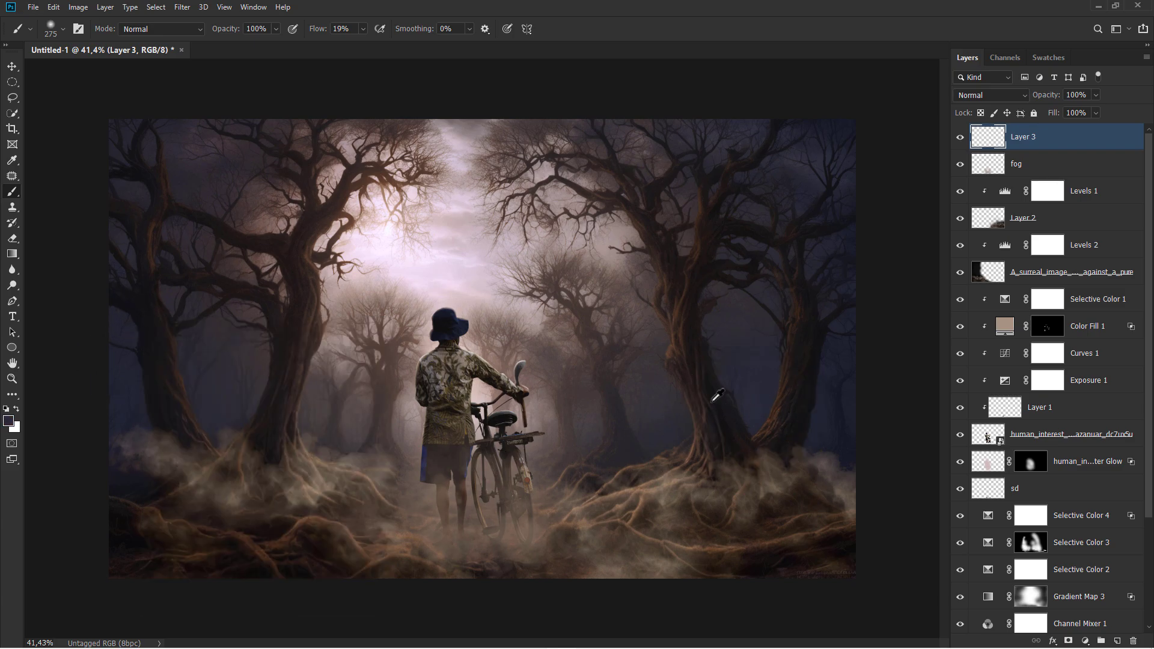
scroll(428, 339, down, 2)
drag(426, 337, 506, 354)
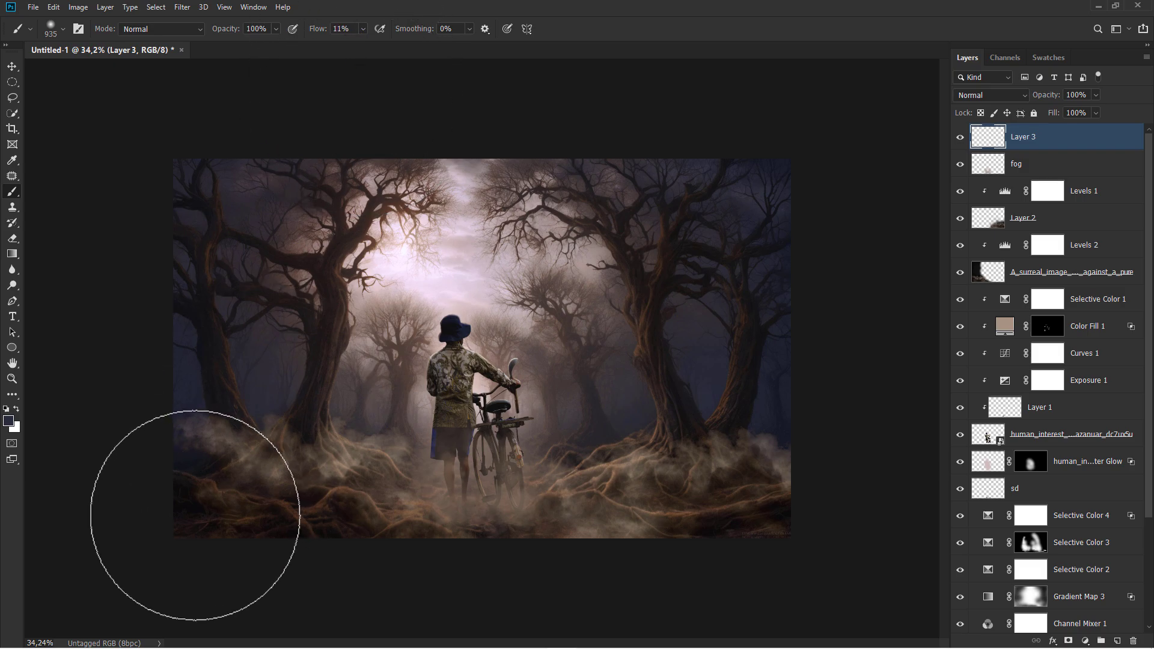
Darken the lower corners and lower right edge of the image with broad strokes on Layer 3, reducing the brush to 824 px
mouse_move(196, 515)
mouse_down()
mouse_move(289, 556)
mouse_move(194, 467)
mouse_move(296, 567)
mouse_move(325, 540)
mouse_move(208, 532)
mouse_move(178, 487)
mouse_up()
mouse_move(768, 534)
mouse_down()
mouse_move(764, 520)
mouse_move(670, 554)
mouse_move(770, 482)
mouse_move(692, 554)
mouse_move(781, 477)
mouse_move(762, 478)
mouse_up()
scroll(782, 479, up, 2)
drag(710, 583, 691, 578)
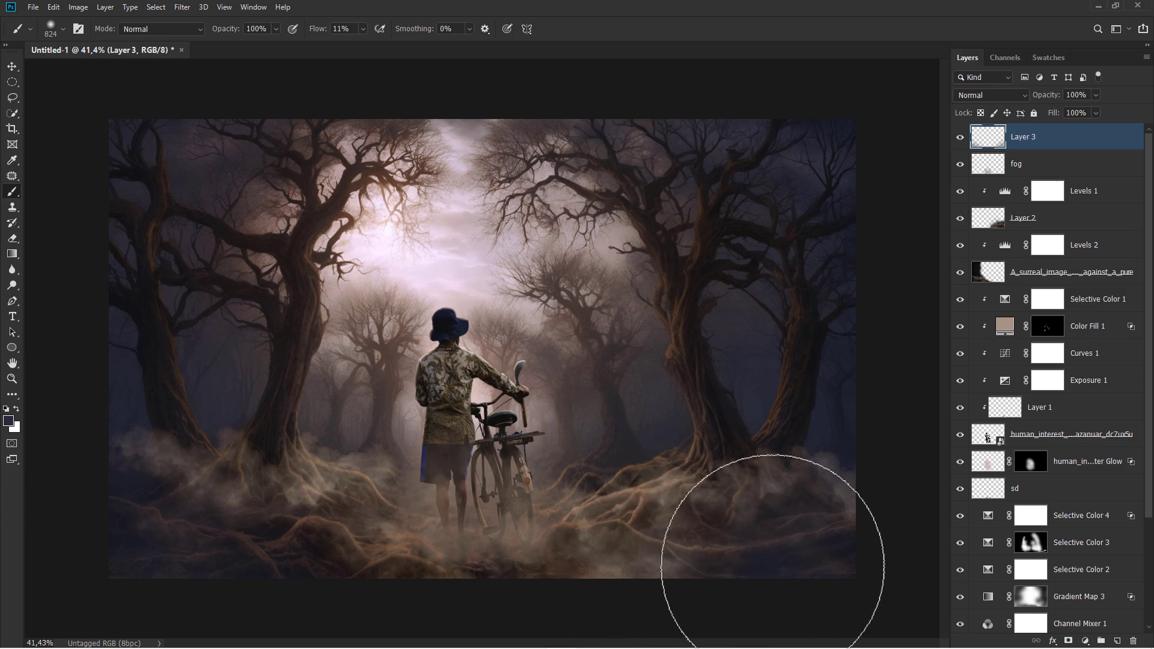
mouse_move(853, 478)
mouse_down()
mouse_move(864, 456)
mouse_move(853, 455)
mouse_up()
scroll(790, 452, down, 1)
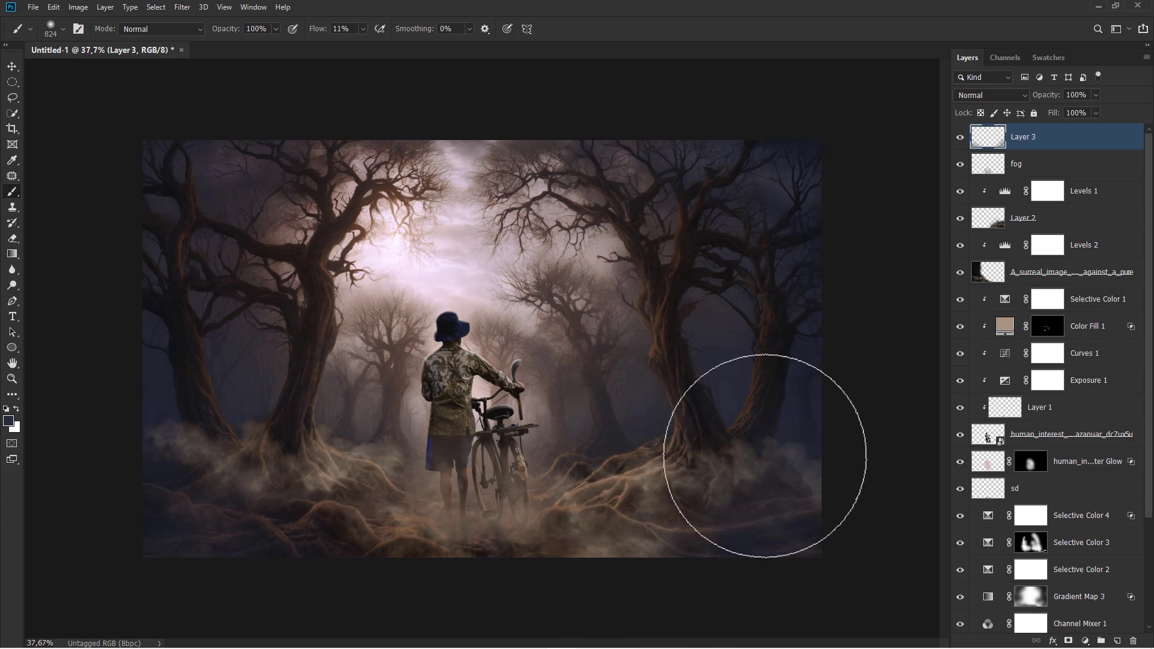
Darken the tree trunks and lower edge on Layer 3 with a brush reduced to 691 px, and compare the image with and without the layer
mouse_move(234, 424)
mouse_down()
mouse_move(216, 480)
mouse_move(150, 380)
mouse_move(307, 371)
mouse_up()
drag(729, 403, 713, 410)
mouse_move(611, 564)
mouse_down()
mouse_move(582, 570)
mouse_move(642, 554)
mouse_move(619, 575)
mouse_up()
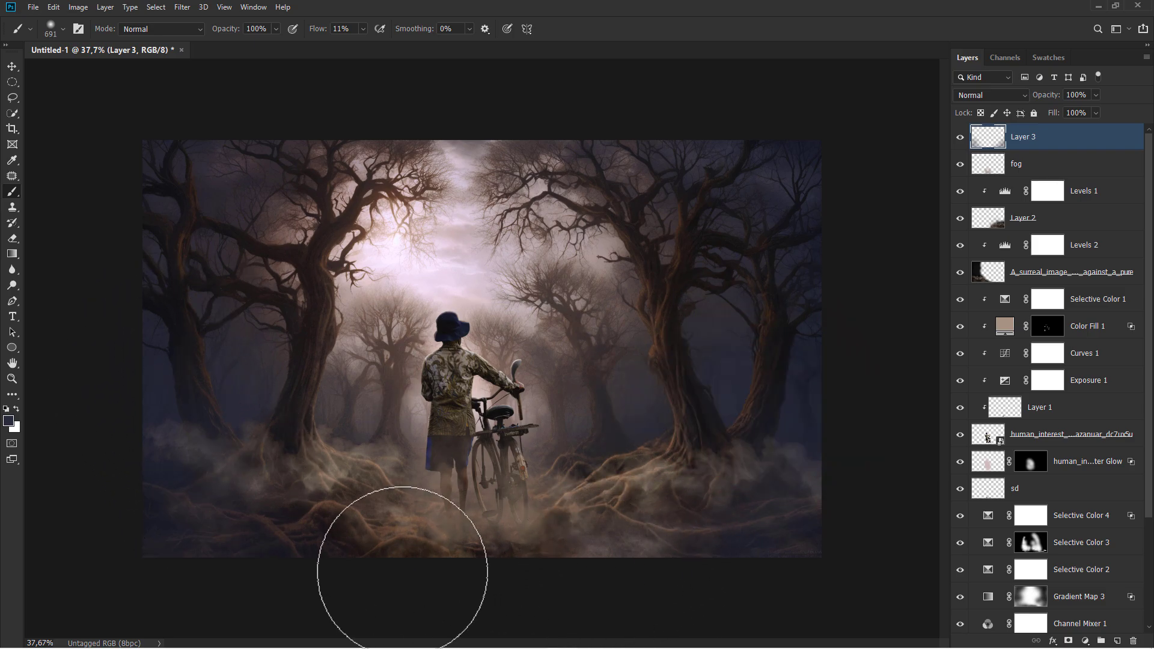
scroll(568, 379, up, 1)
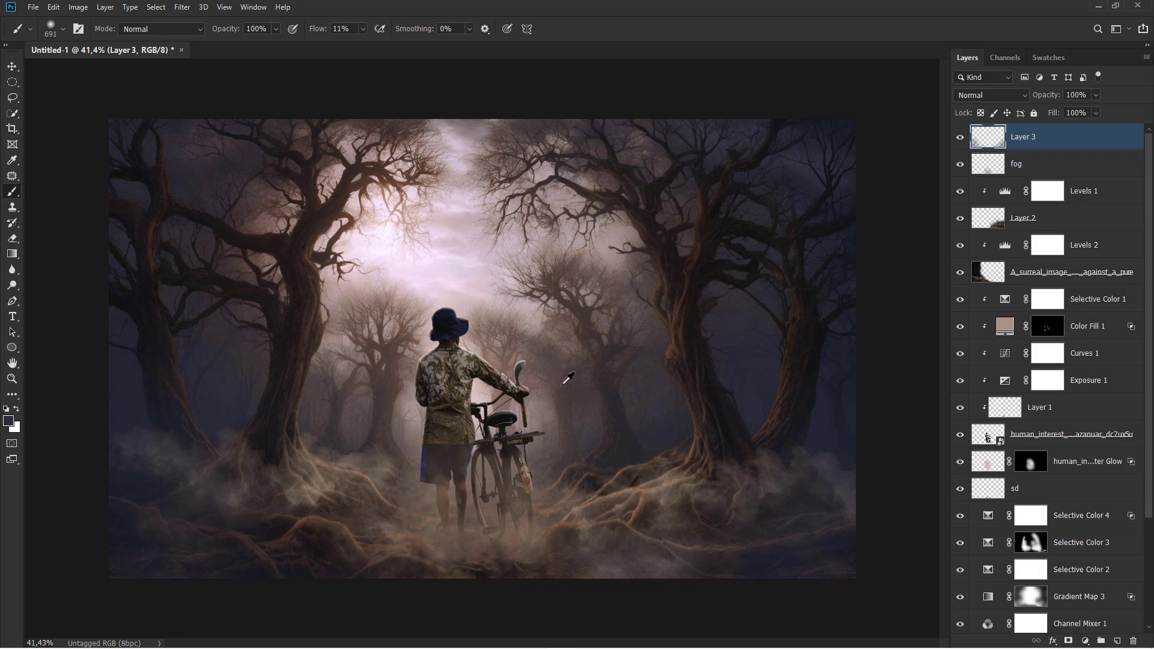
click(960, 139)
click(959, 140)
key(v)
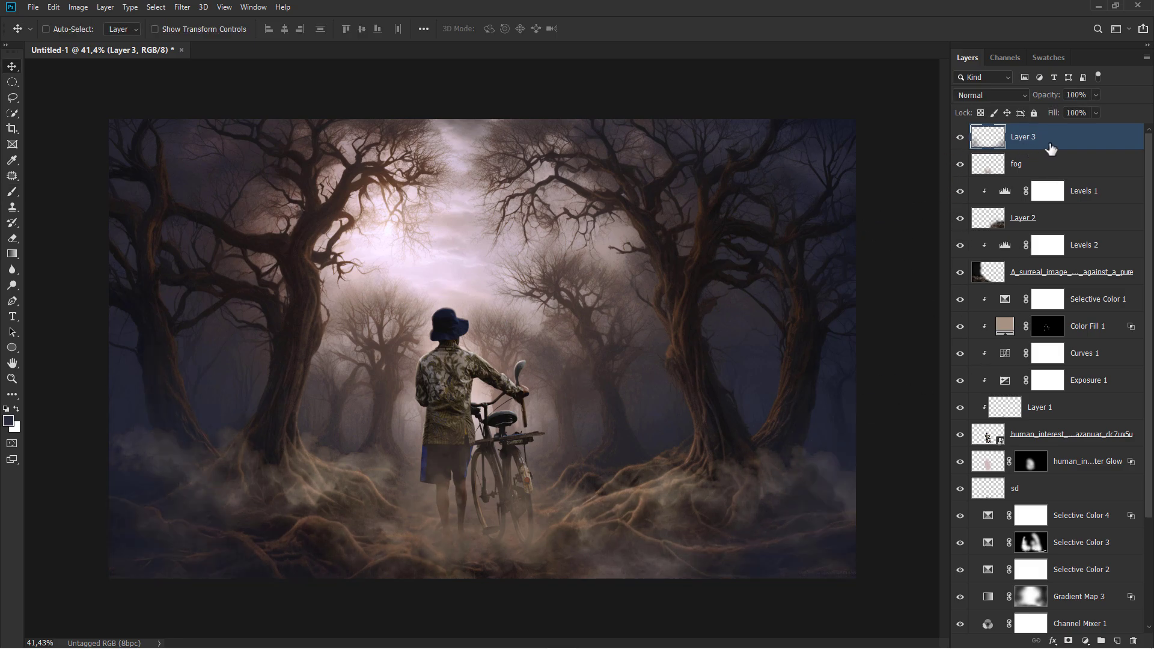
Add a new layer above Layer 3 and choose the 1100 px light-ray brush from the Effects brush group
click(1116, 638)
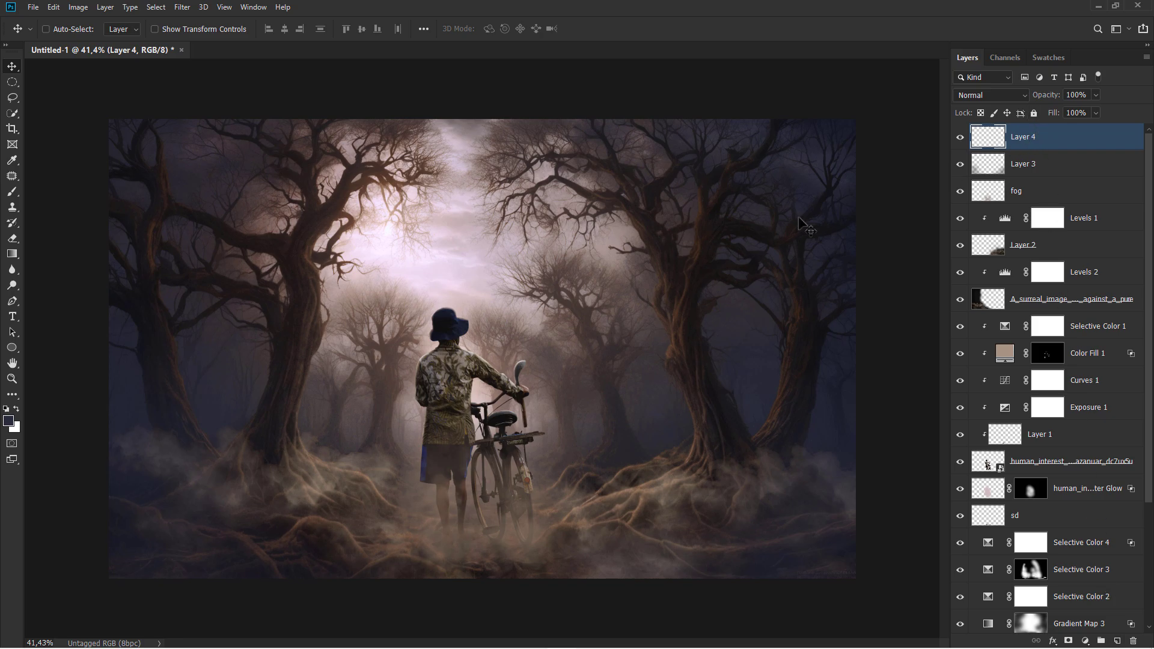
click(12, 195)
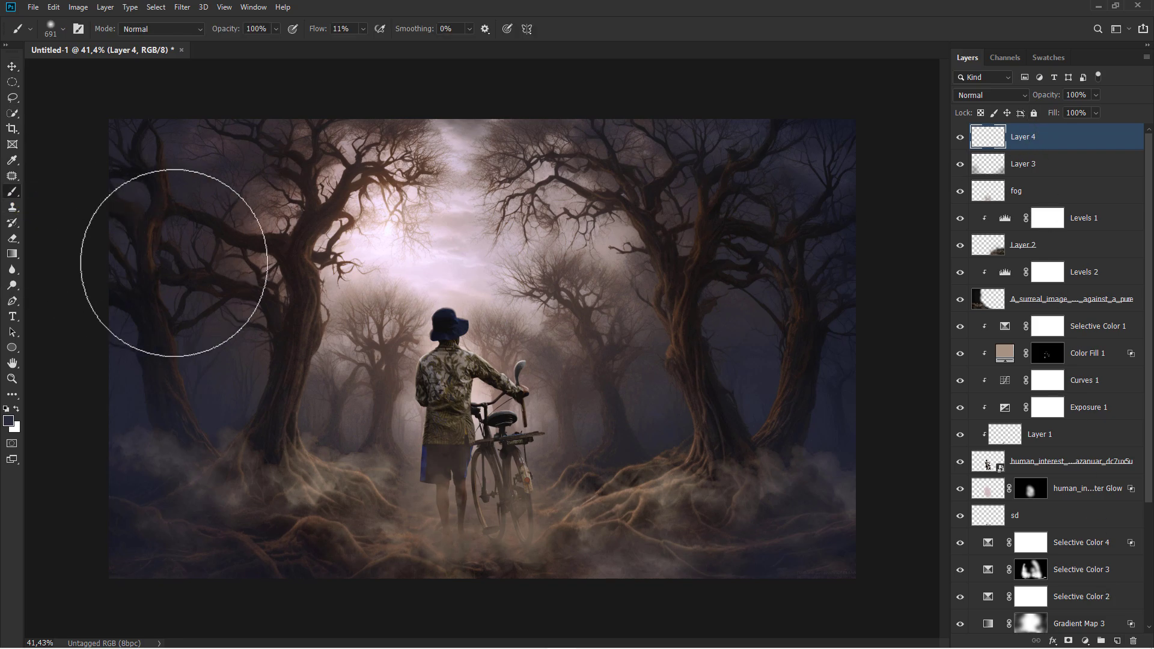
right_click(278, 240)
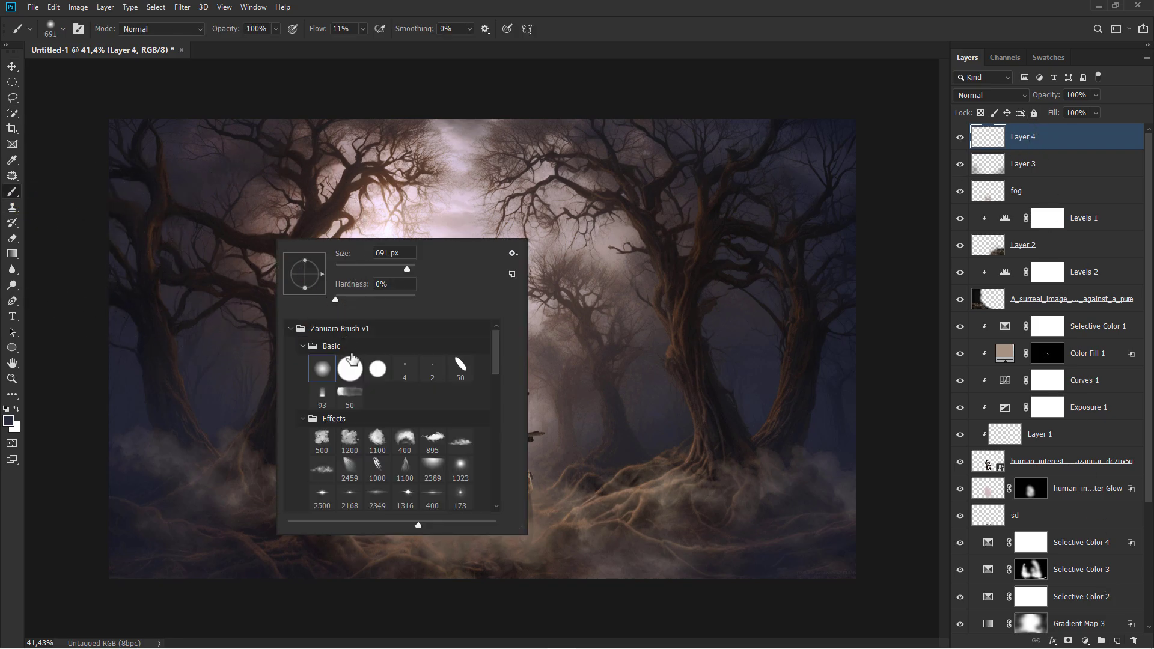
click(377, 467)
scroll(396, 477, down, 2)
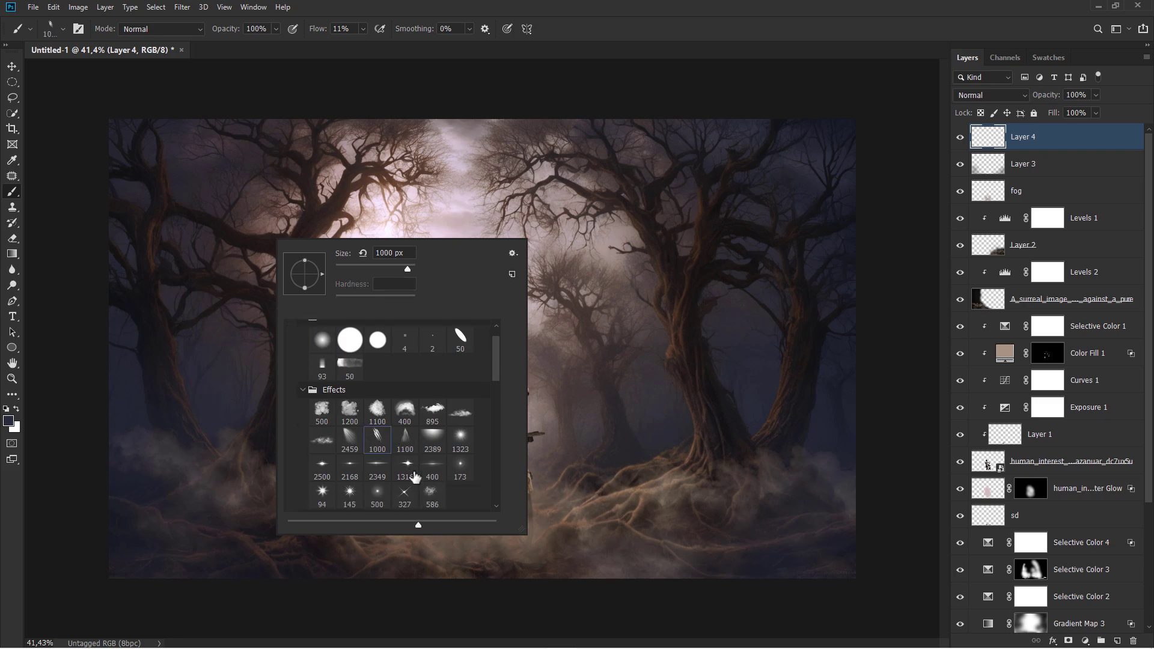
click(407, 439)
click(564, 264)
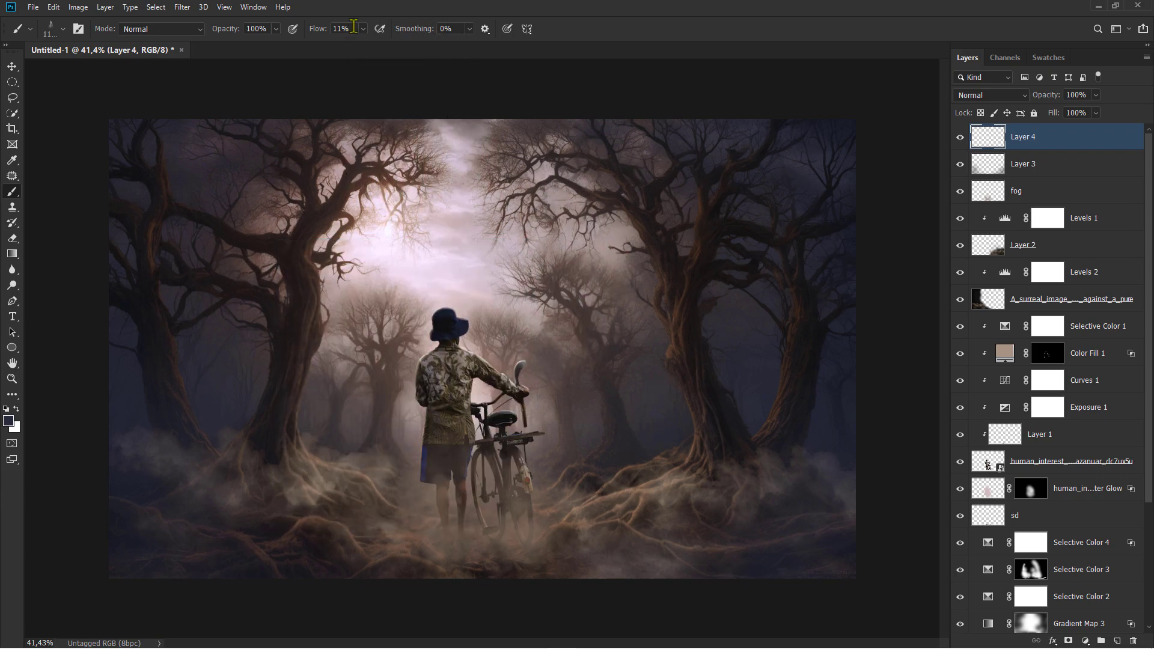
Stamp white light rays over the man on Layer 4 with the brush enlarged to 1462 px at 100% flow
key(d)
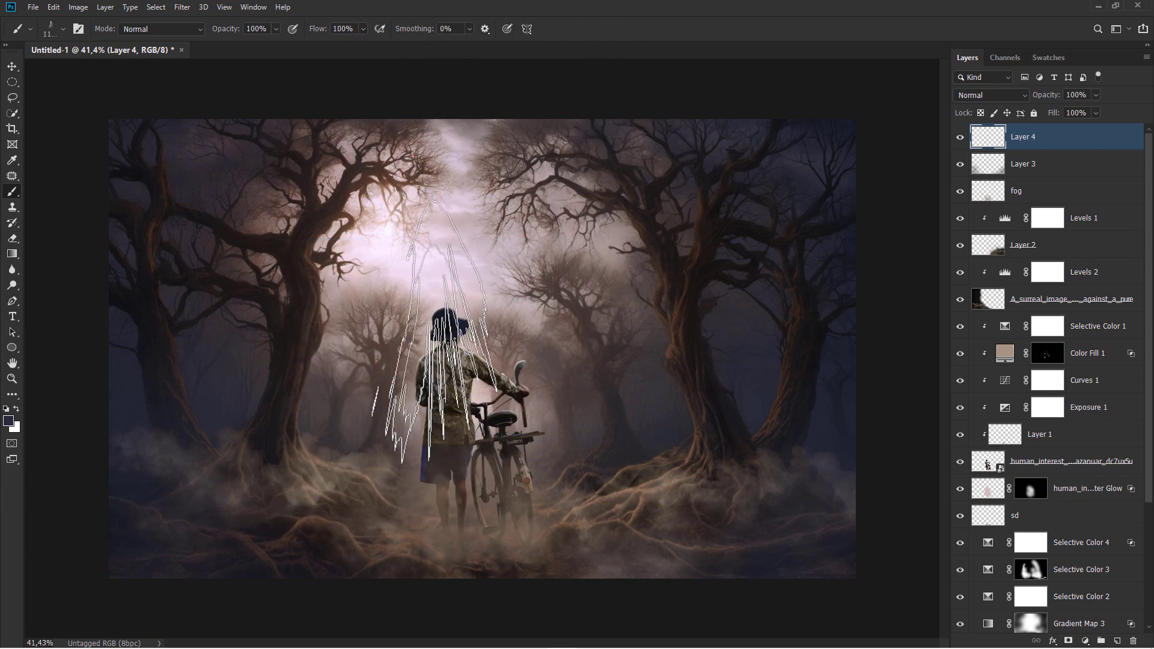
drag(431, 355, 475, 355)
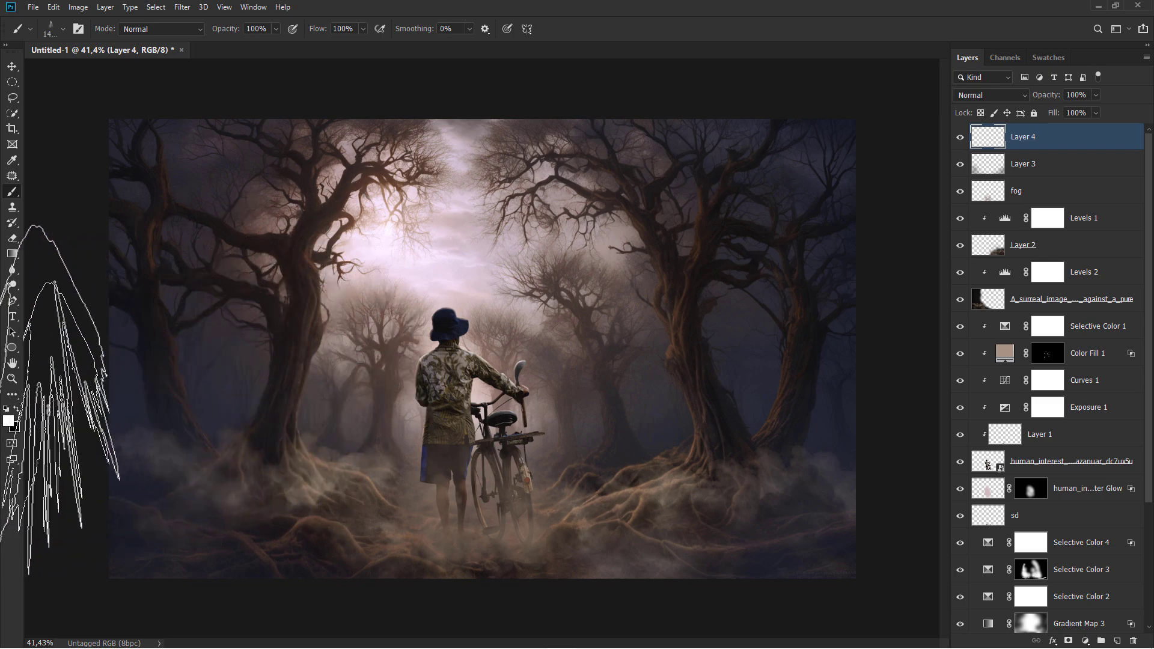
key(x)
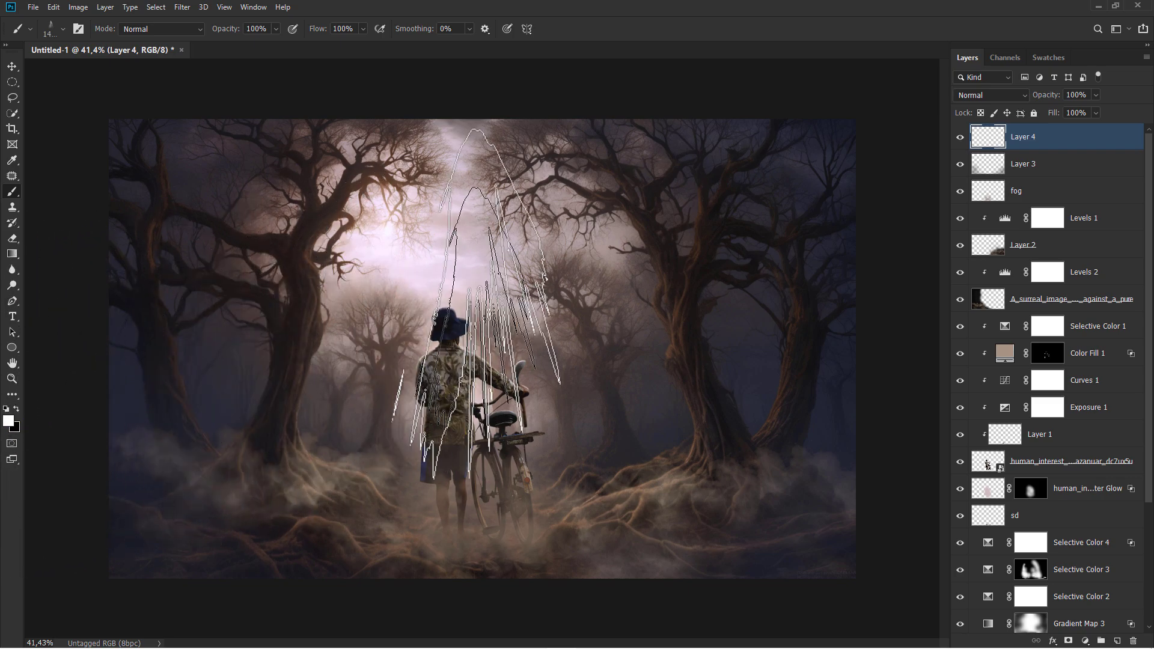
click(489, 311)
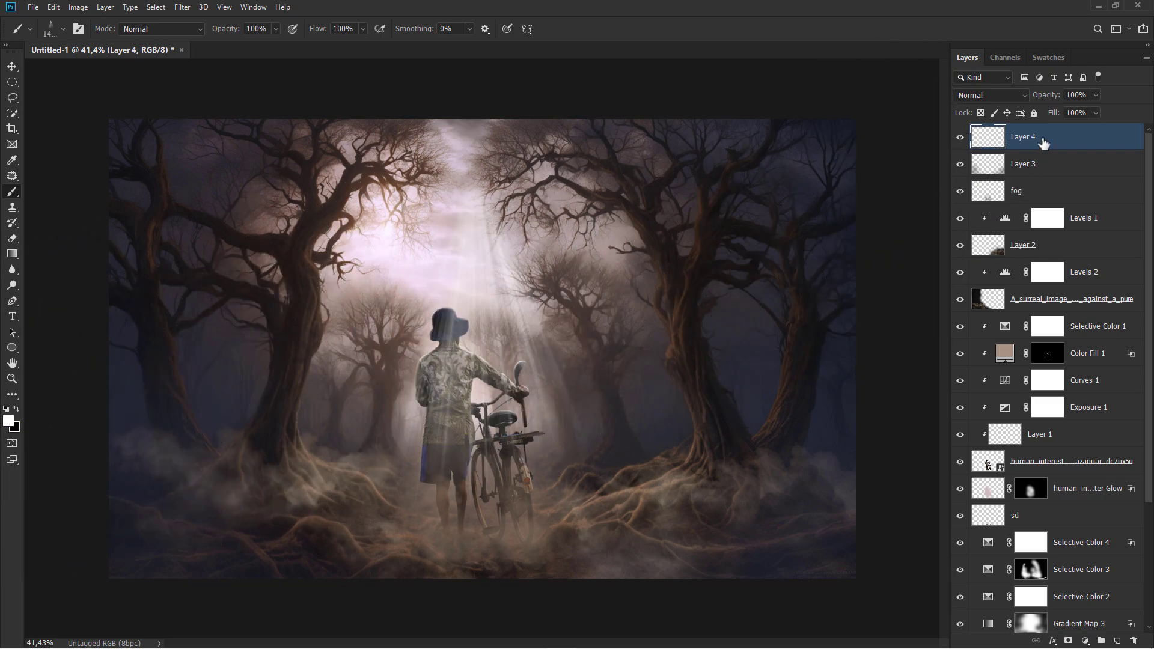
Transform the light rays to 307.65% width and 85.80% height with a 15.90° horizontal skew, so they fan out from the bright sky
key(ctrl+t)
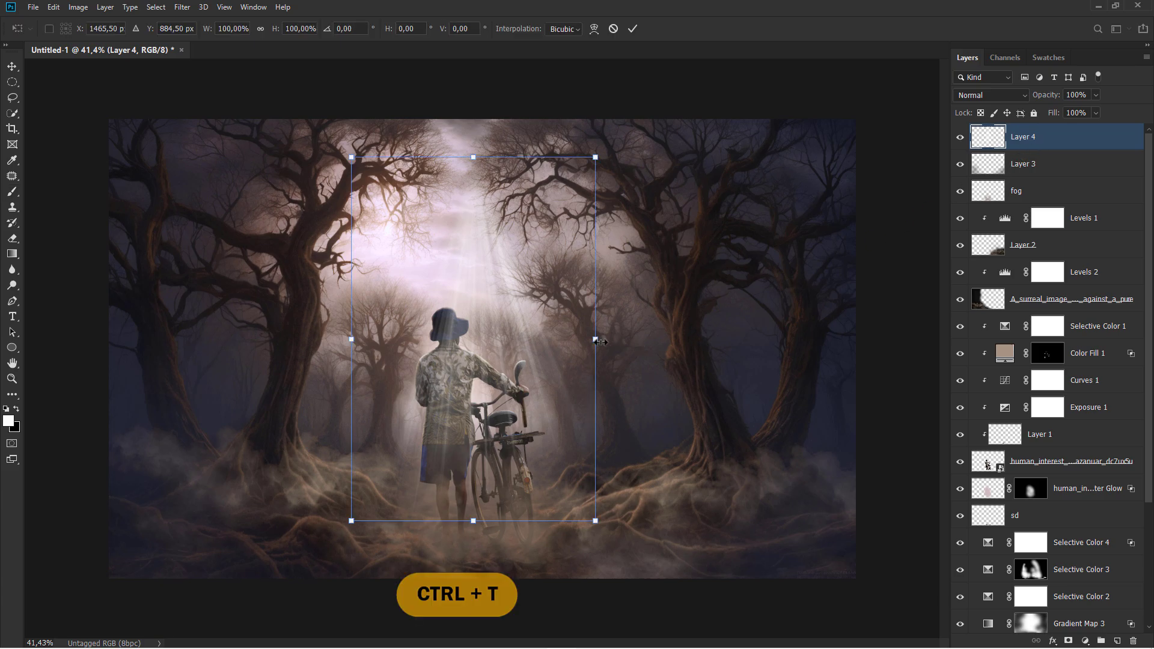
drag(595, 339, 859, 279)
right_click(535, 283)
click(571, 347)
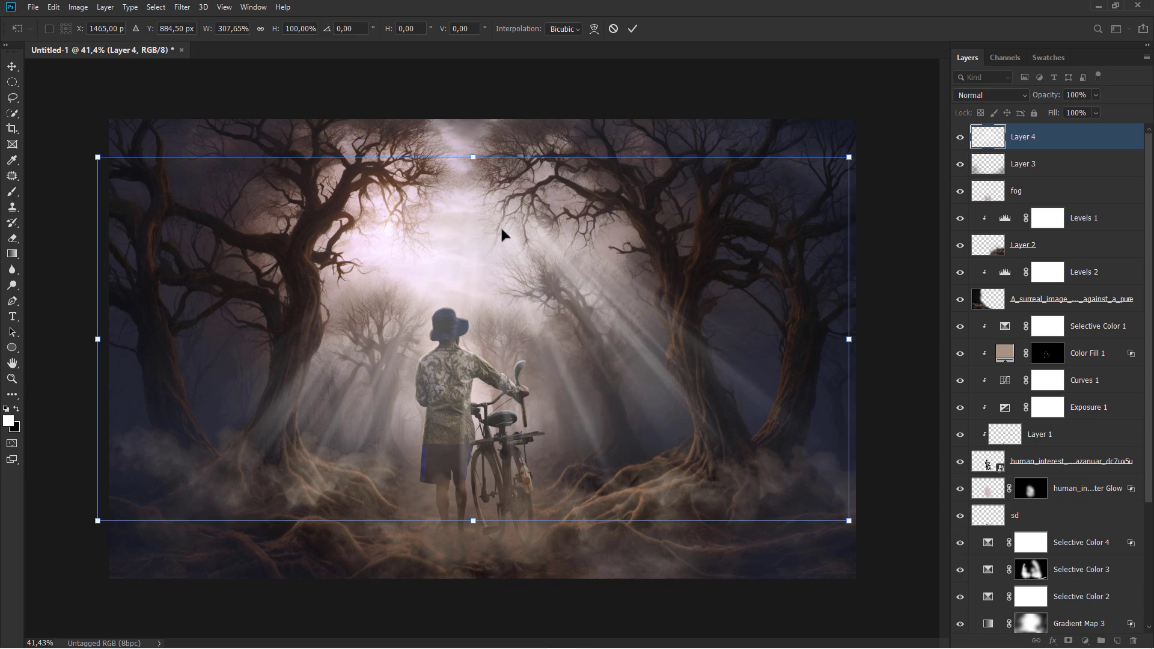
drag(473, 161, 385, 213)
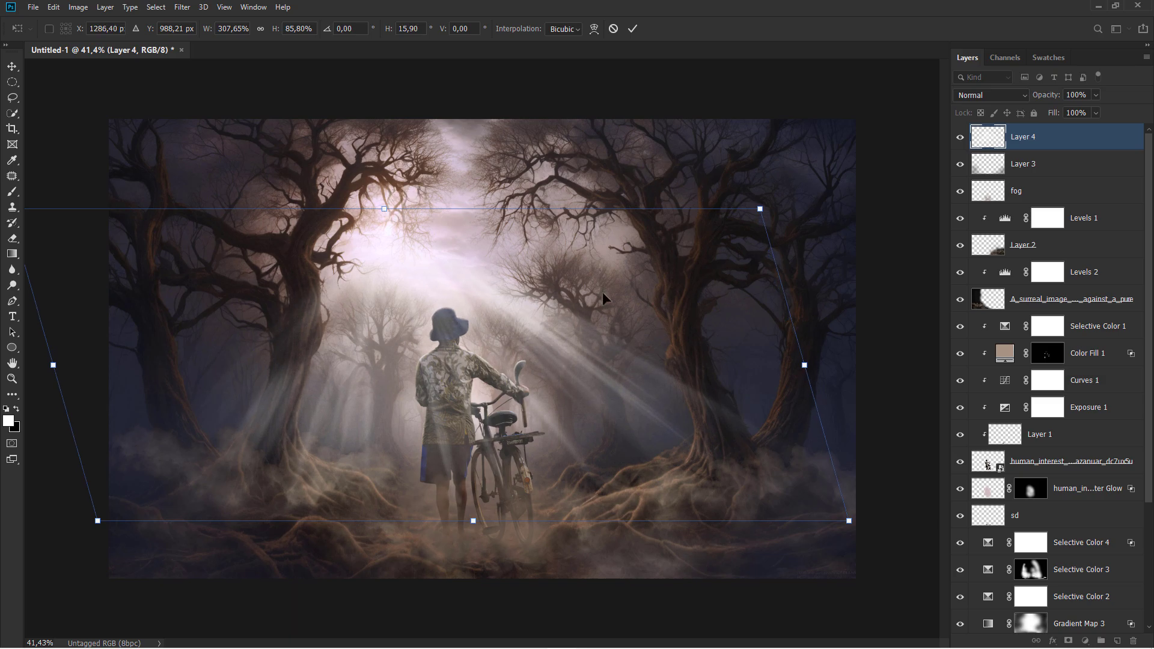
key(Return)
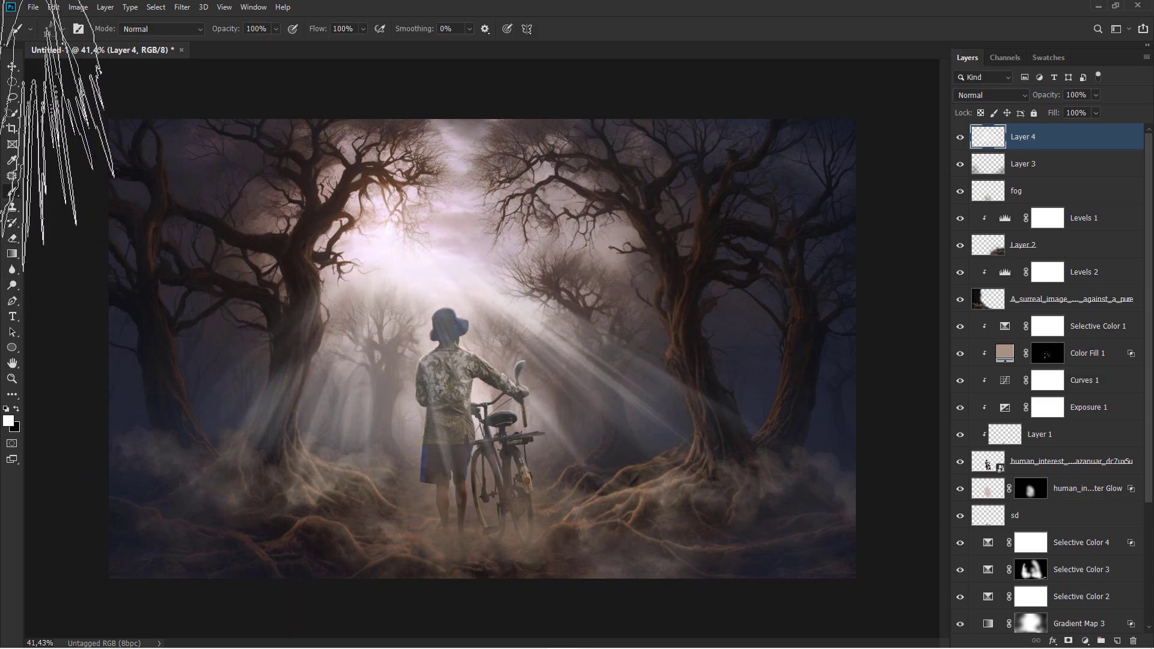
Move Layer 4 behind the man, between his Outer Glow layer and sd, and add a layer mask to it
click(9, 70)
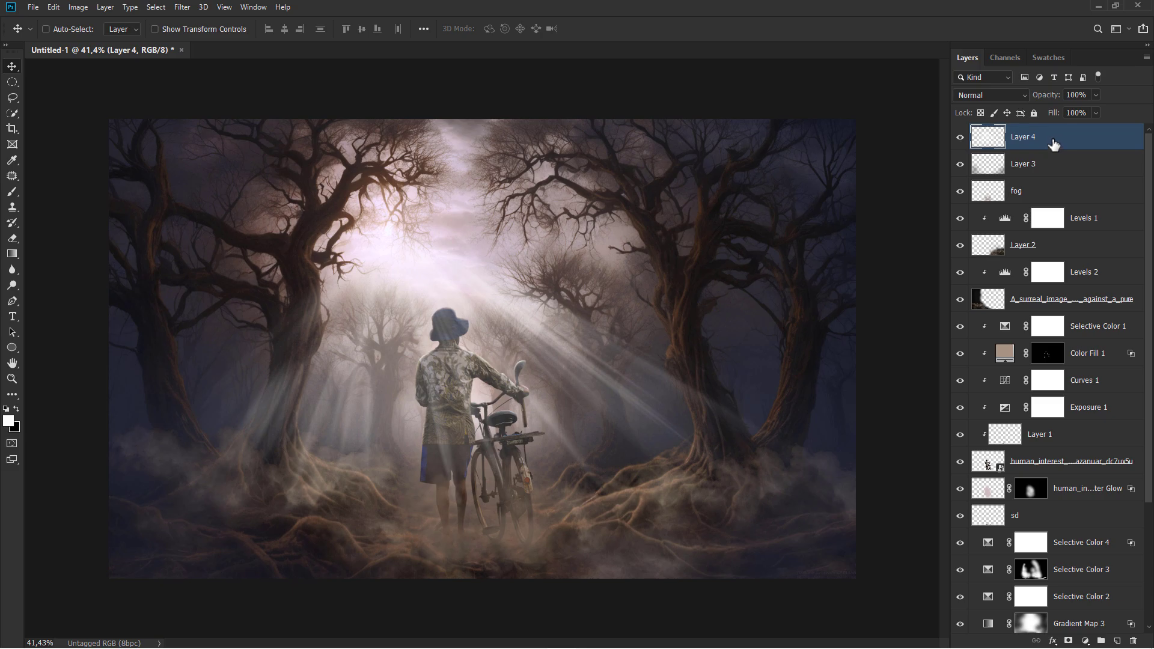
drag(1054, 144, 1006, 494)
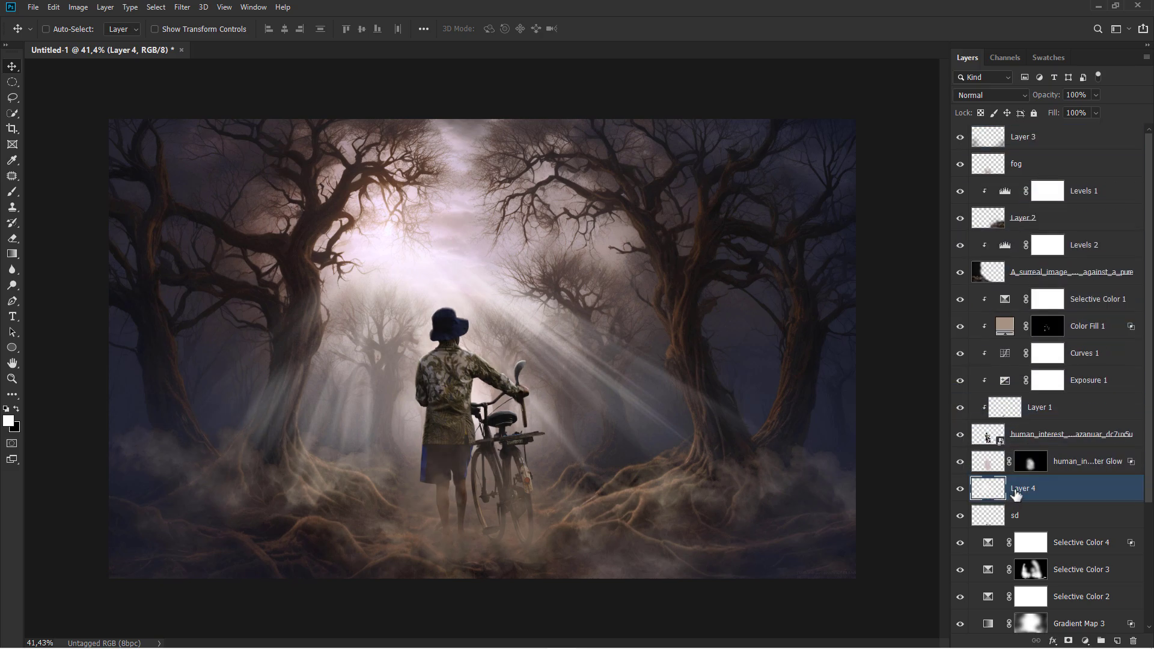
click(1068, 641)
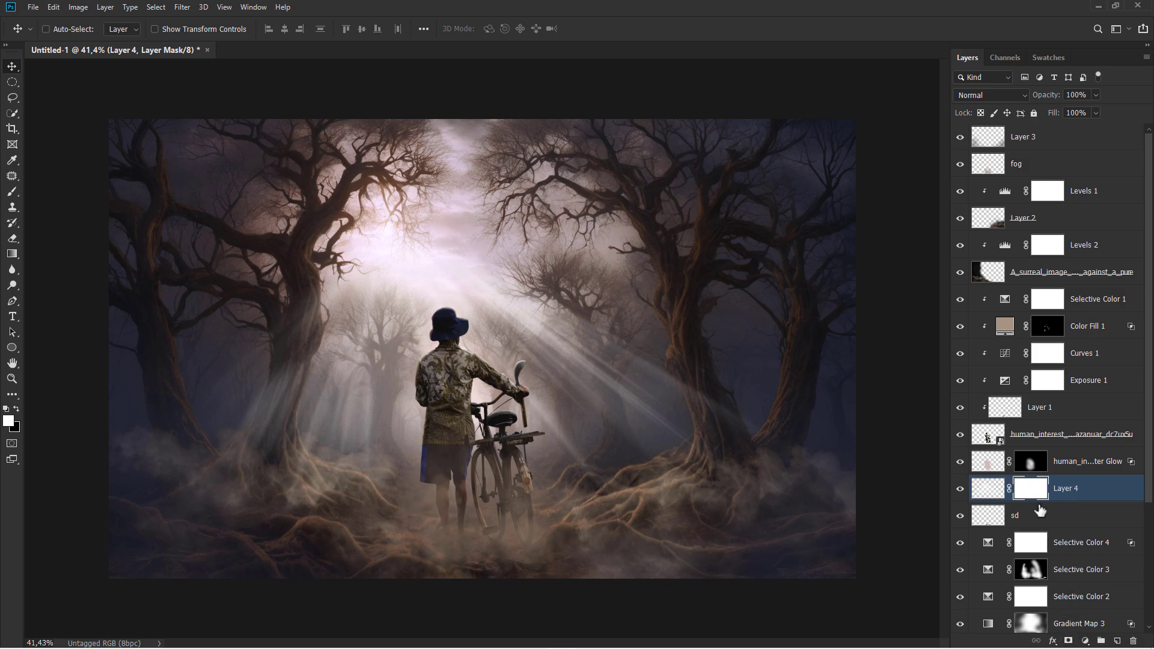
Prepare a soft round black brush at 18% flow and reduce its size for painting on the Layer 4 mask
click(13, 196)
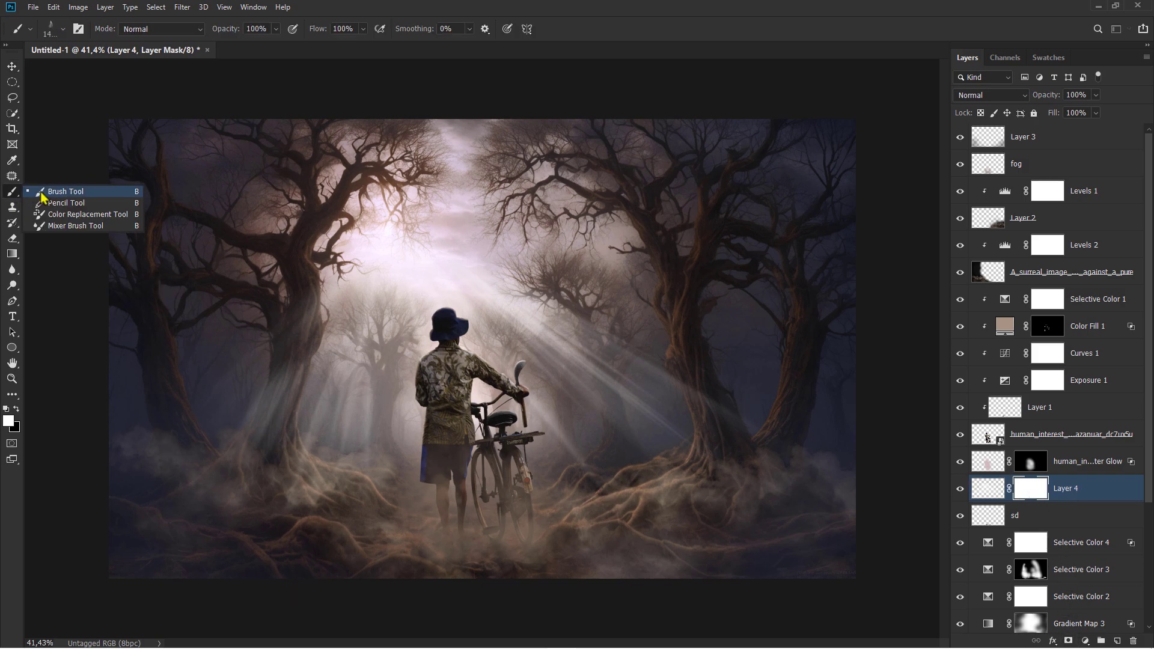
right_click(457, 267)
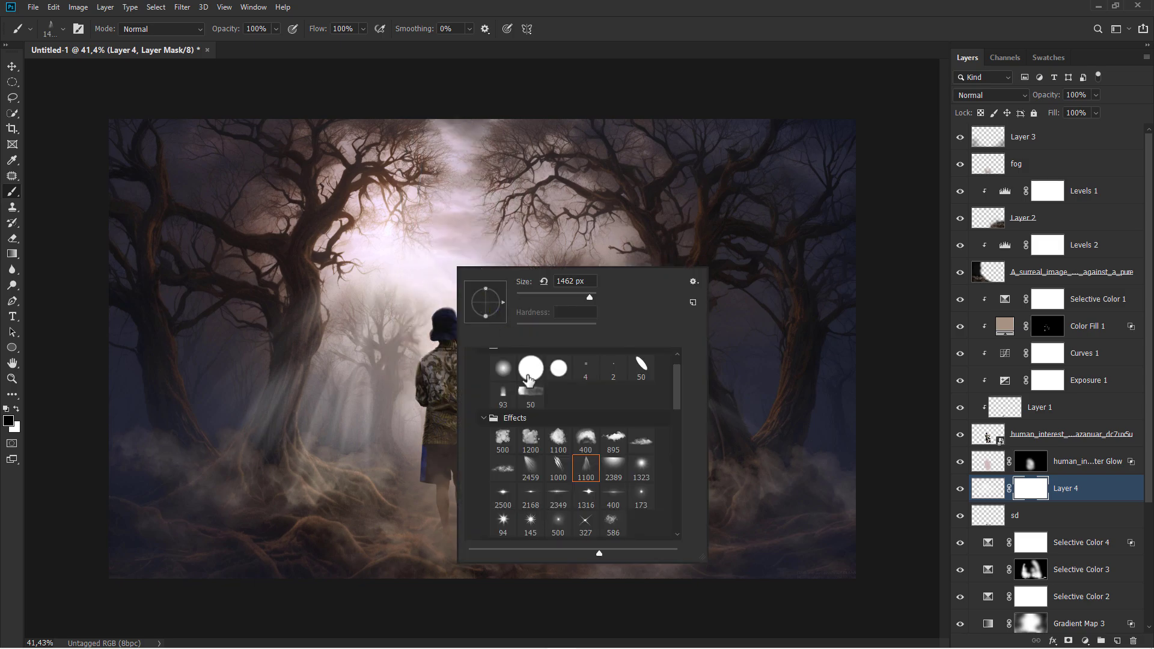
click(363, 29)
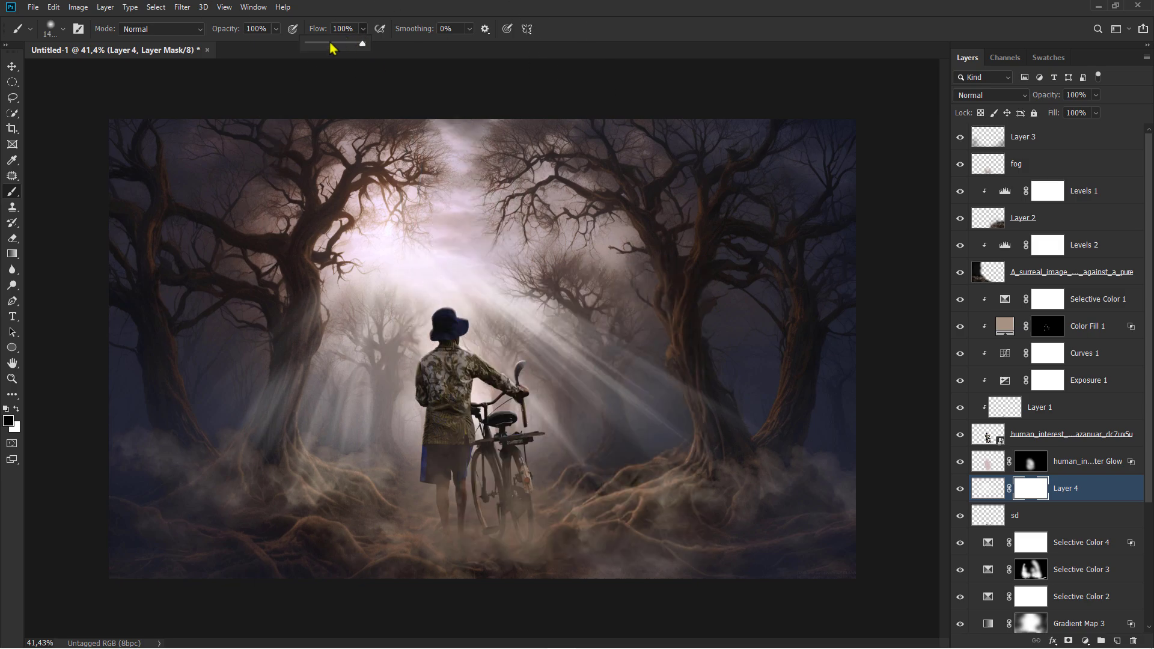
drag(320, 44, 316, 45)
drag(300, 382, 196, 382)
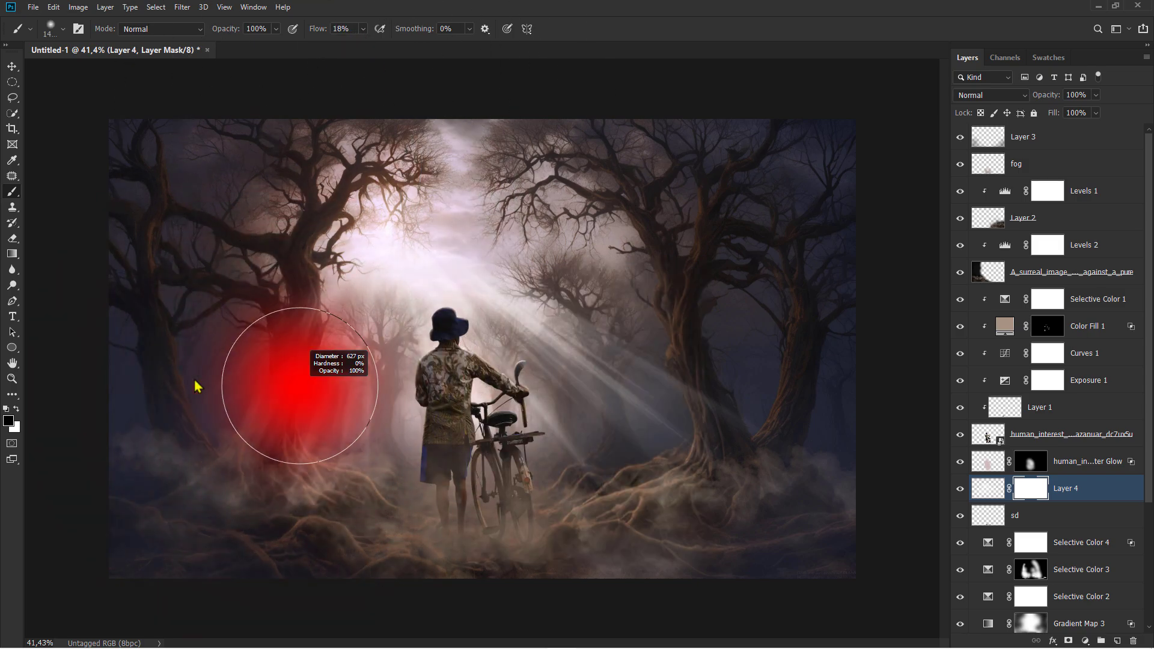
click(197, 381)
Mask the light rays over the left tree trunk, the right tree's roots and the bright sky, enlarging the brush from 284 to 719 px
mouse_move(223, 423)
mouse_down()
mouse_move(238, 438)
mouse_move(221, 424)
mouse_move(263, 414)
mouse_move(284, 357)
mouse_up()
drag(287, 315, 258, 446)
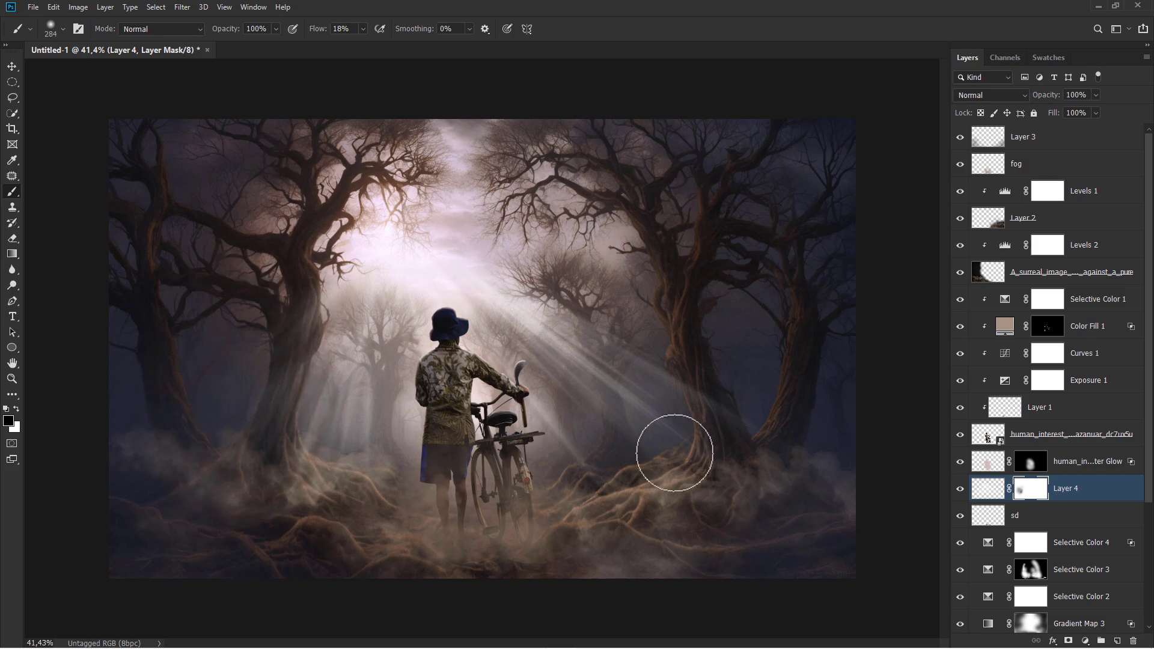
mouse_move(715, 432)
mouse_down()
mouse_move(724, 403)
mouse_move(697, 386)
mouse_move(775, 465)
mouse_move(727, 418)
mouse_move(735, 430)
mouse_move(711, 459)
mouse_move(656, 454)
mouse_up()
mouse_move(637, 372)
mouse_down()
mouse_move(642, 385)
mouse_move(637, 354)
mouse_up()
mouse_move(445, 262)
mouse_down()
mouse_move(399, 257)
mouse_move(456, 206)
mouse_move(511, 242)
mouse_up()
scroll(631, 285, down, 3)
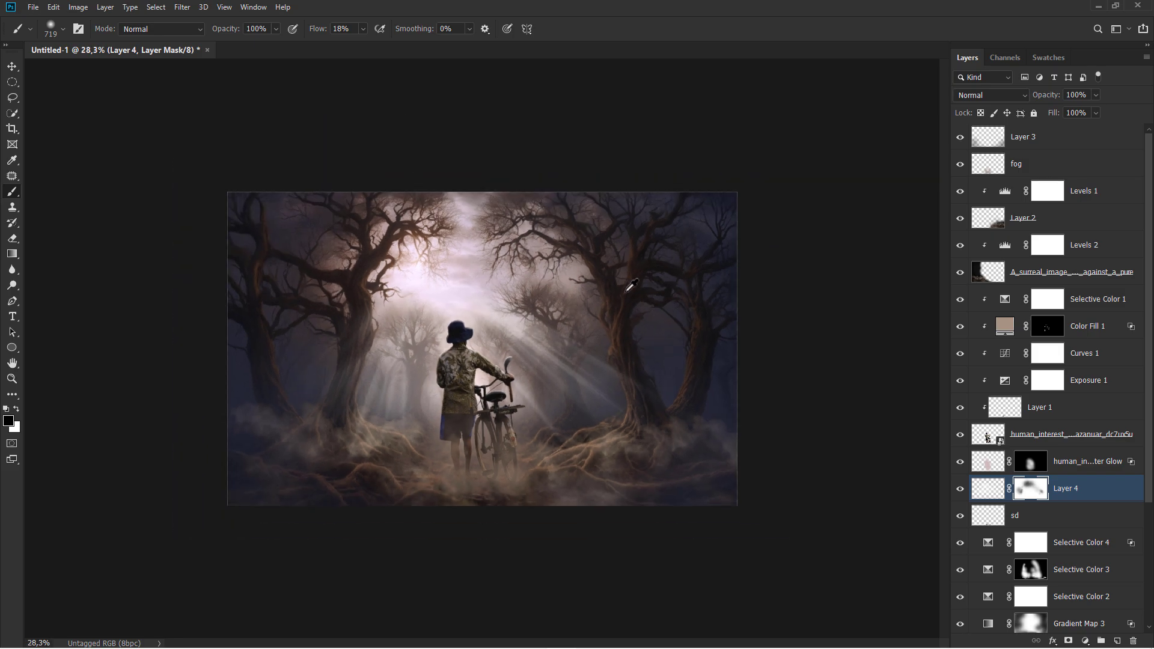
scroll(631, 285, up, 3)
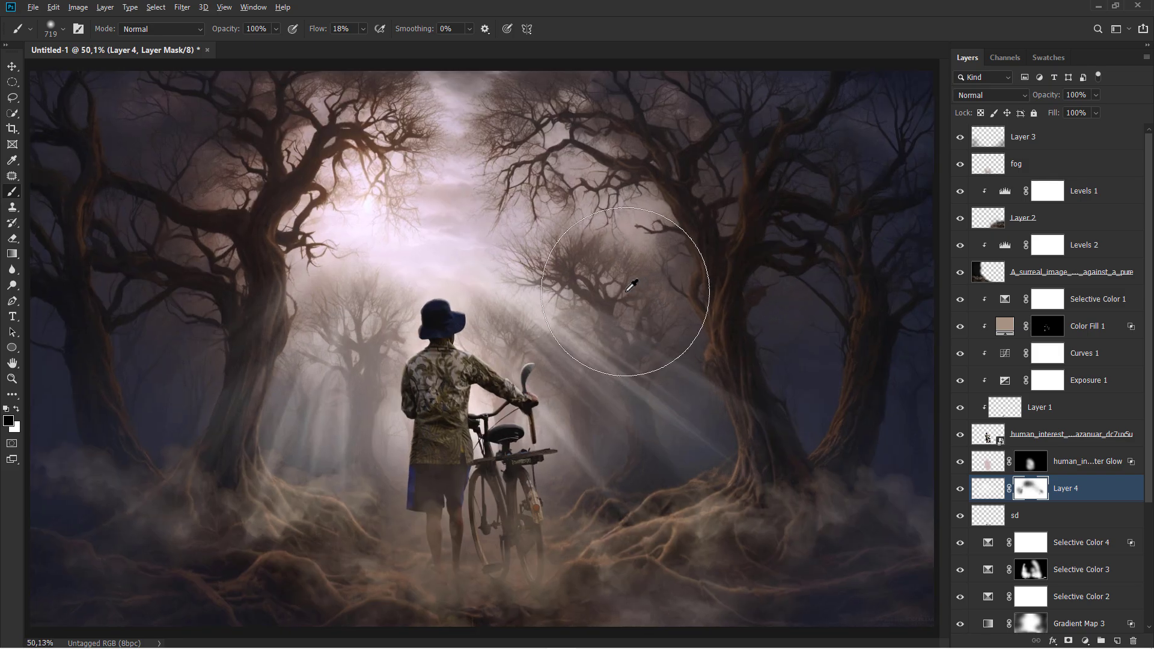
key(ctrl+2)
key(v)
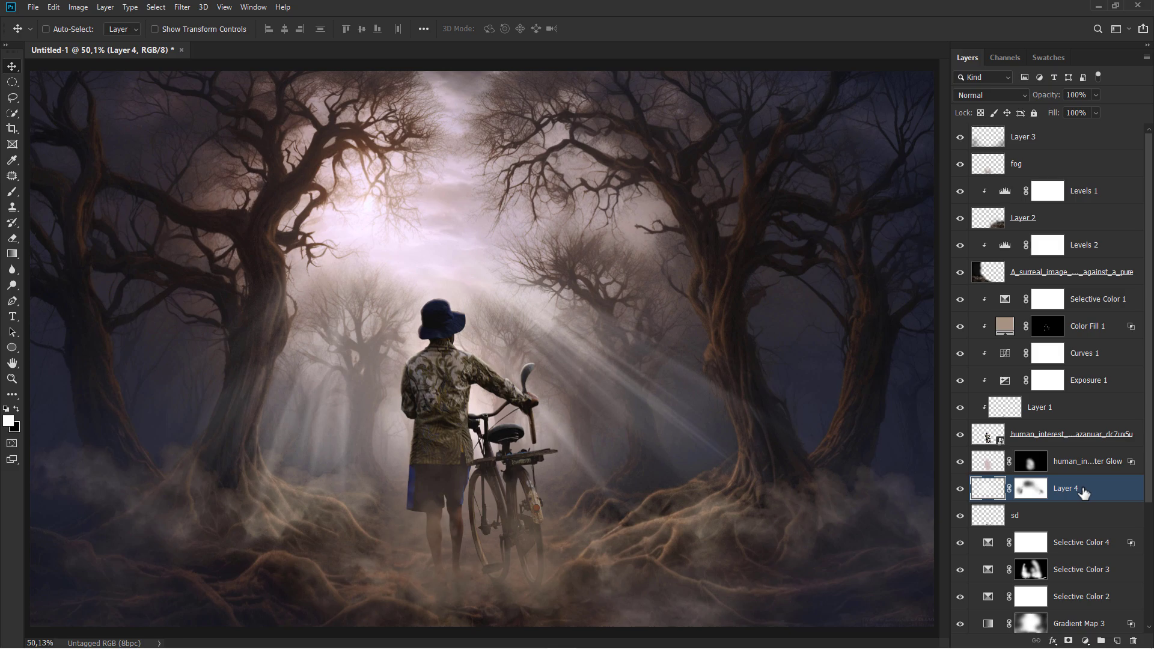
Add a Curves adjustment above Layer 3 and shape an S-curve with a midpoint at input 128, raised highlights, lowered shadows and a lifted black point
click(1079, 147)
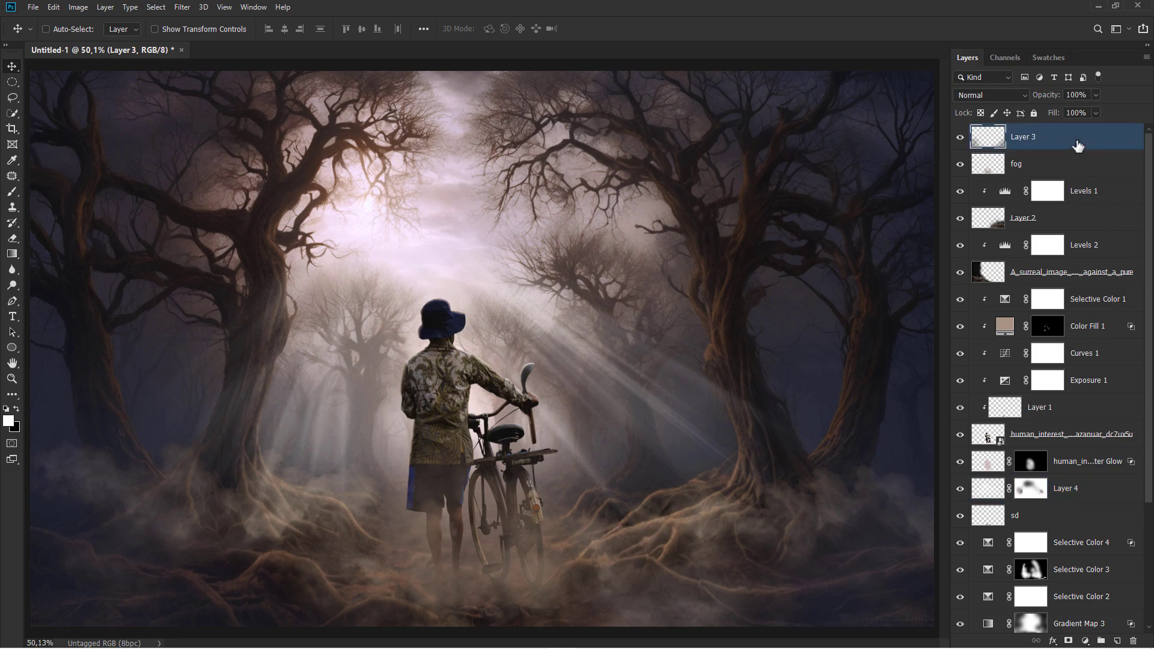
click(1093, 635)
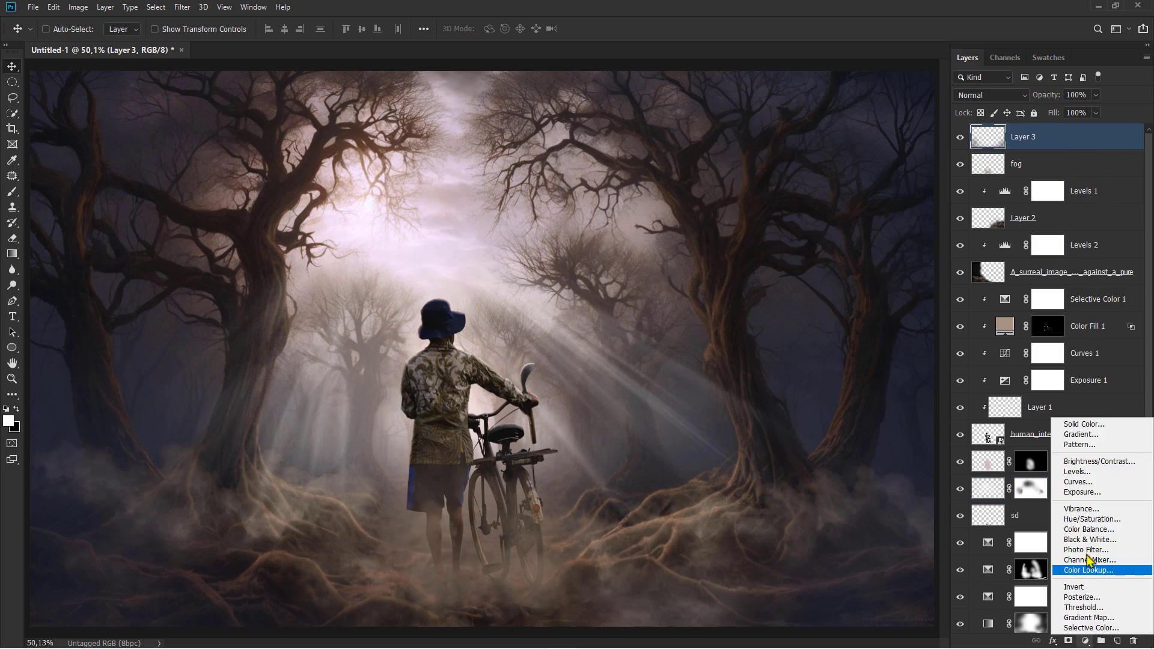
click(1090, 487)
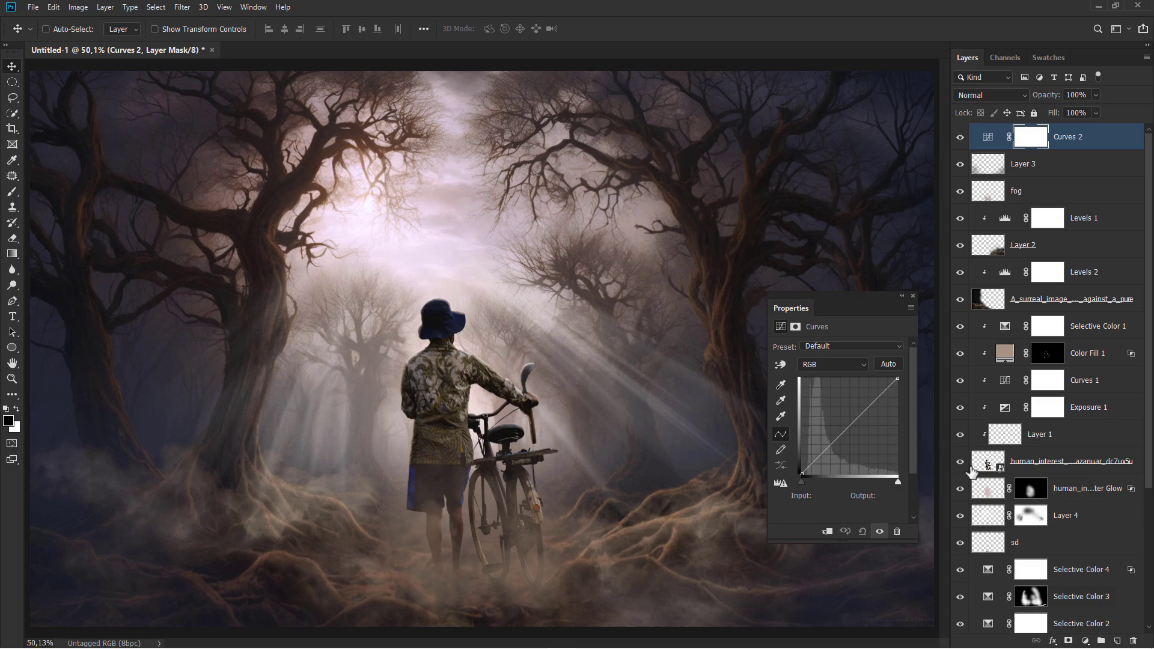
click(850, 426)
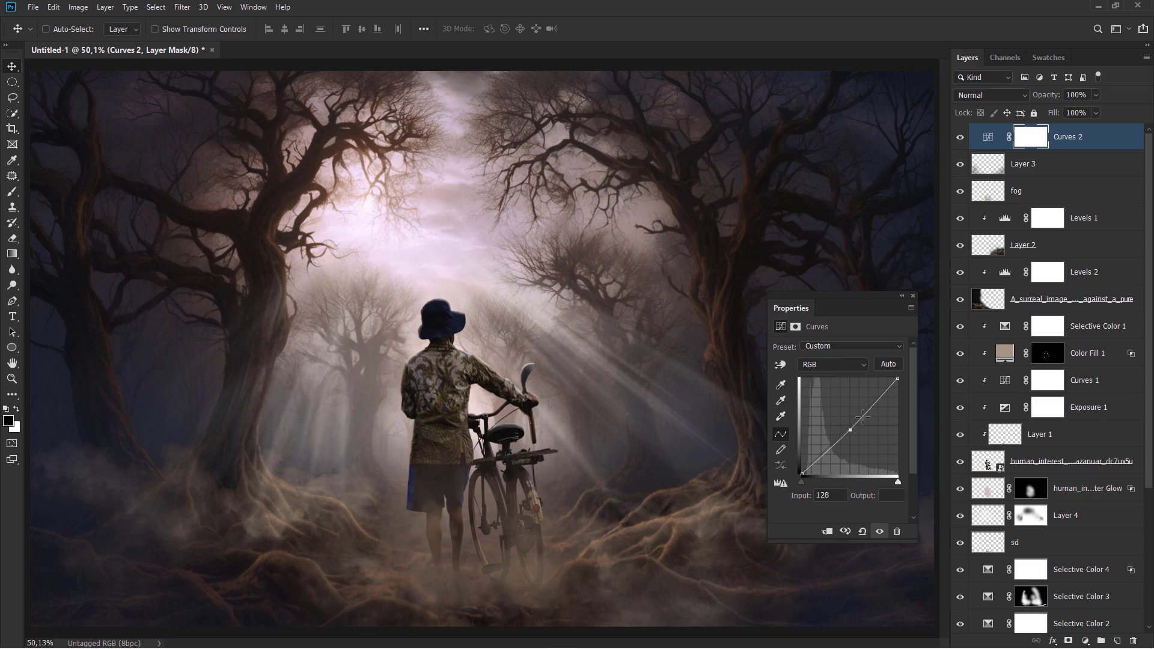
drag(876, 398, 874, 397)
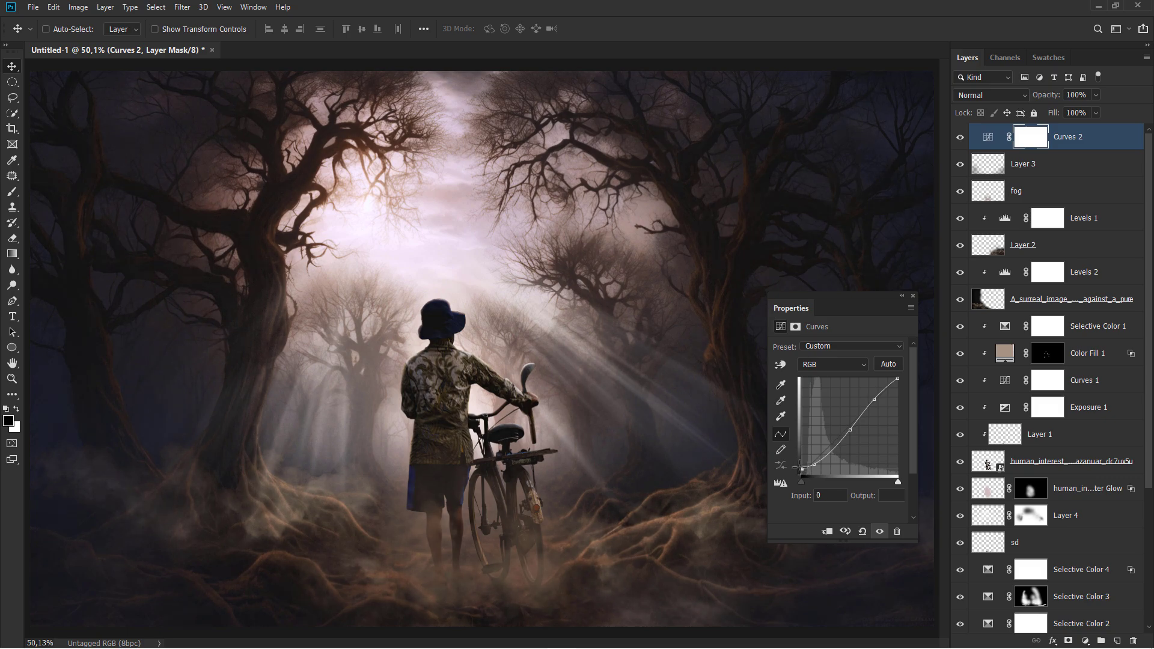
Fine-tune the white point of the Curves 2 curve, close its settings and compare the image with and without the adjustment
scroll(625, 432, down, 3)
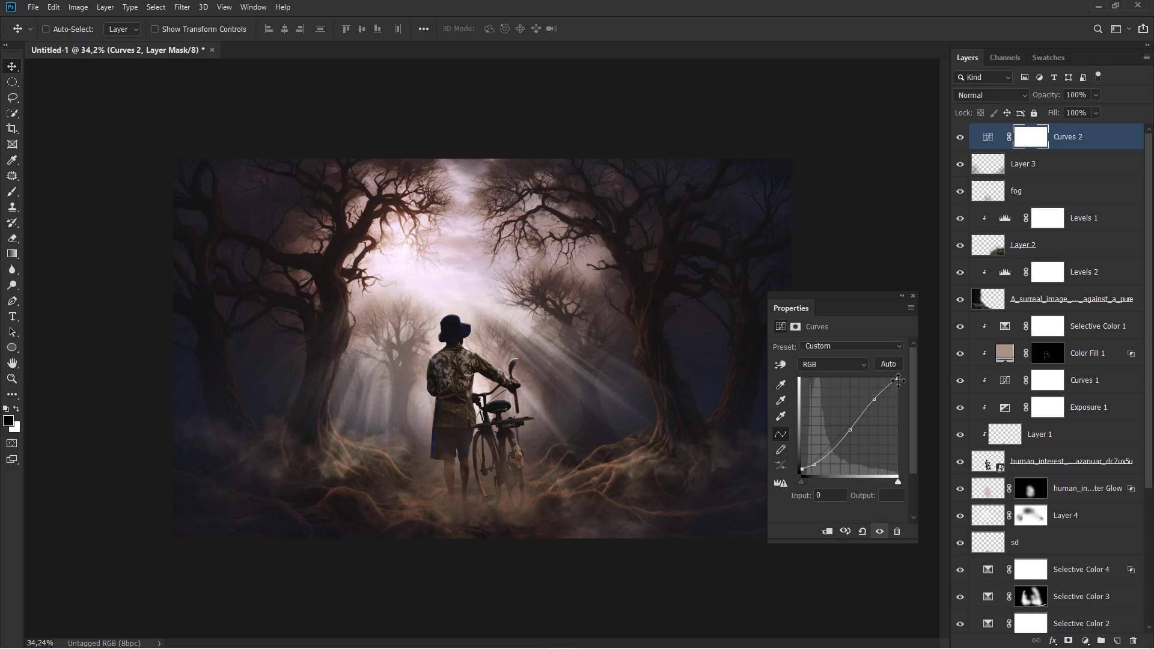
drag(889, 376, 894, 376)
click(913, 297)
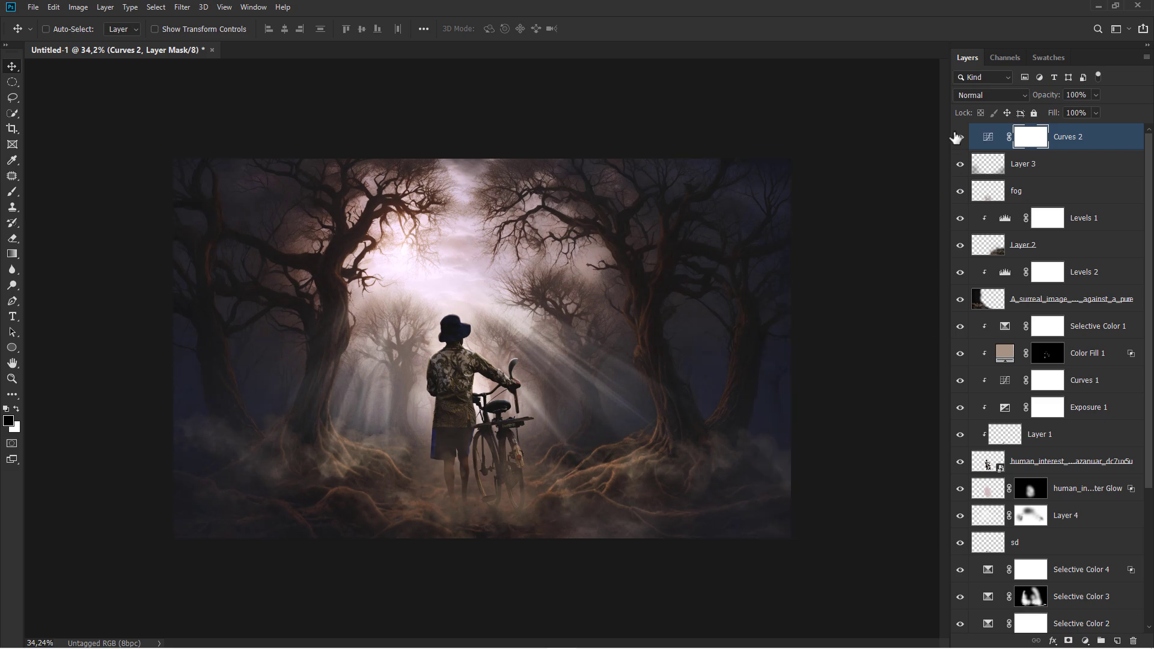
click(959, 138)
click(960, 138)
key(ctrl+plus)
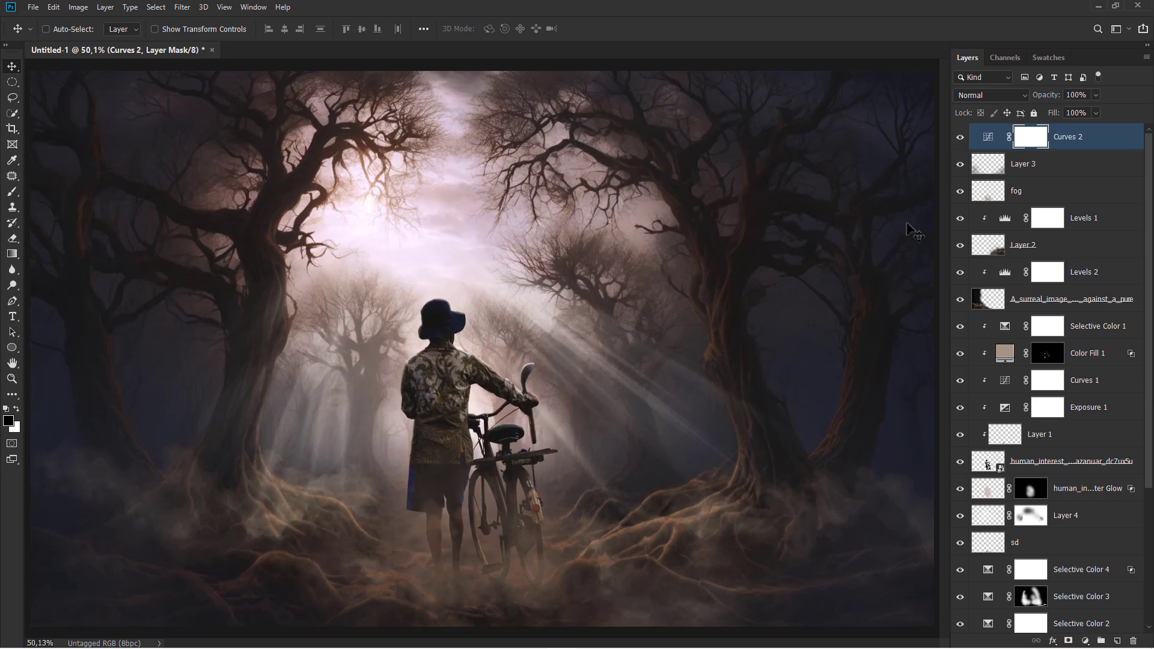
click(1086, 146)
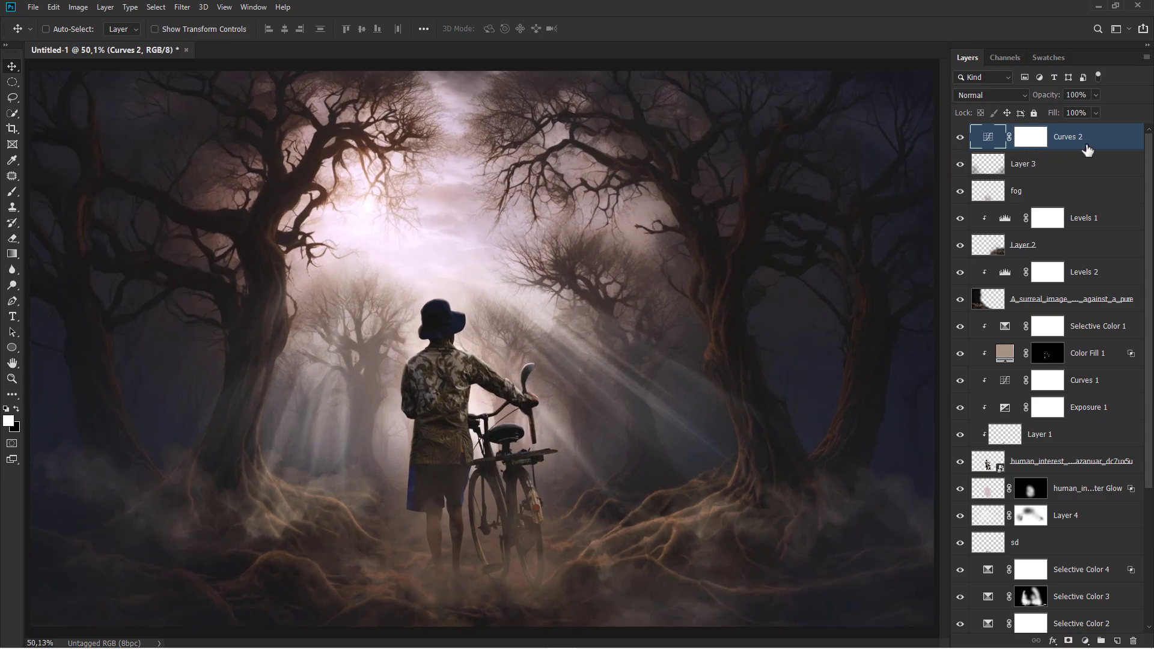